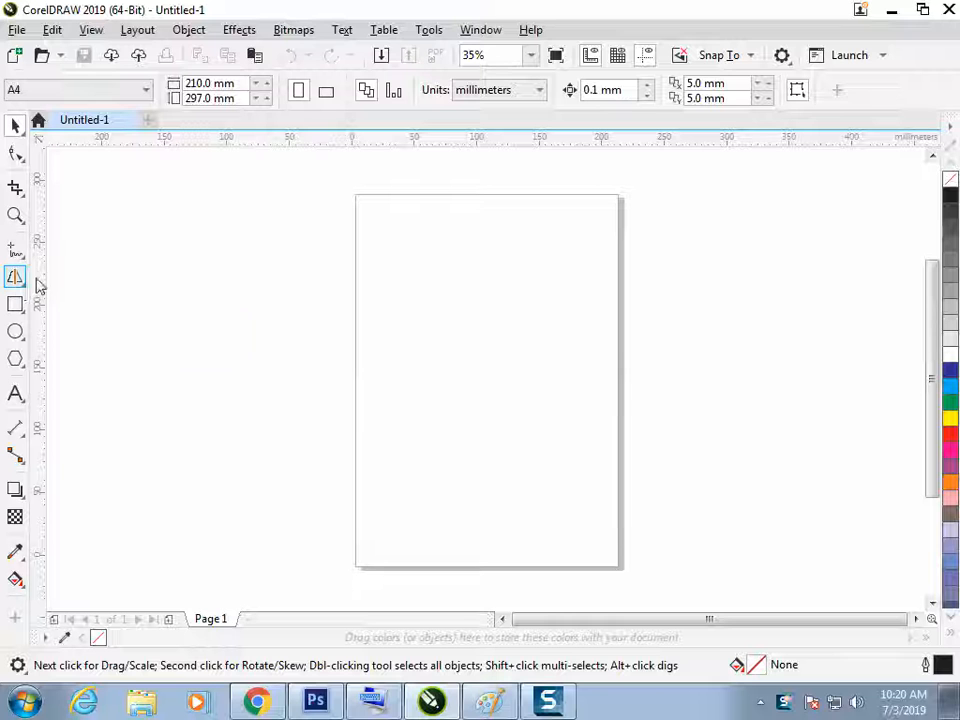
Step: Sketch a circle in the upper part of the page with the Smart Drawing tool and delete it
left_click(22, 281)
left_click(82, 318)
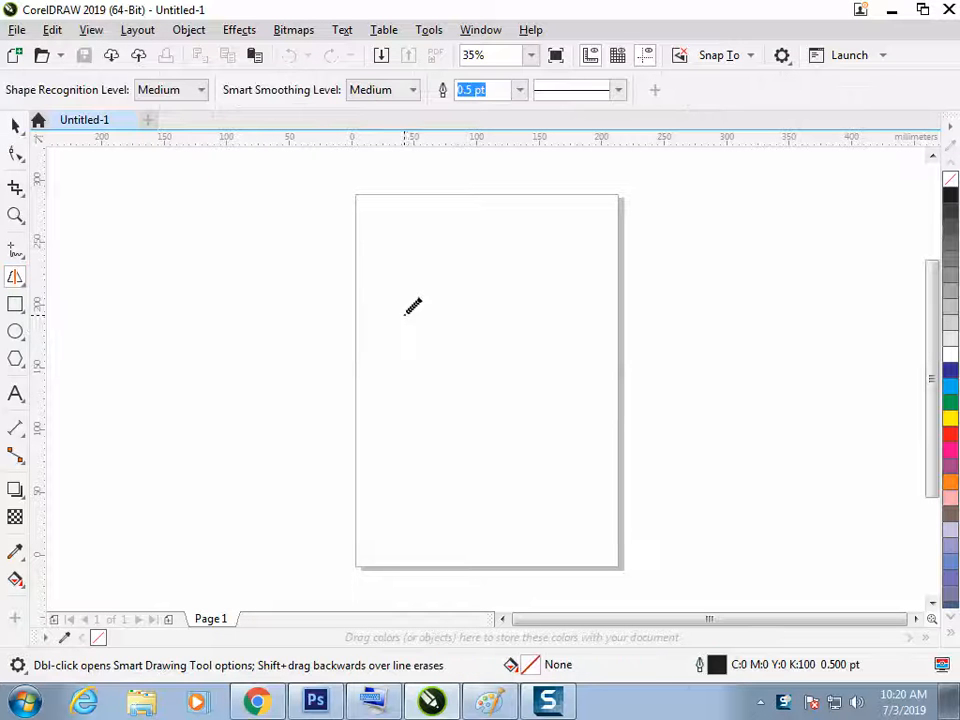
mouse_move(410, 353)
left_mouse_down()
mouse_move(381, 289)
mouse_move(420, 238)
mouse_move(451, 234)
mouse_move(482, 259)
mouse_move(488, 292)
mouse_move(486, 328)
mouse_move(448, 362)
left_mouse_up()
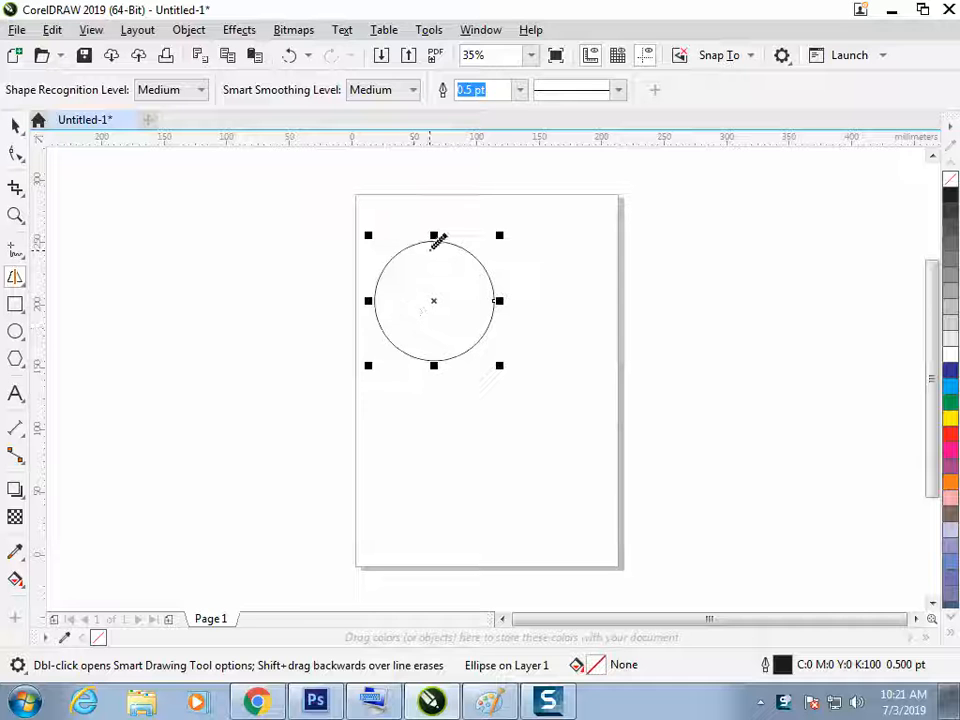
key("Delete")
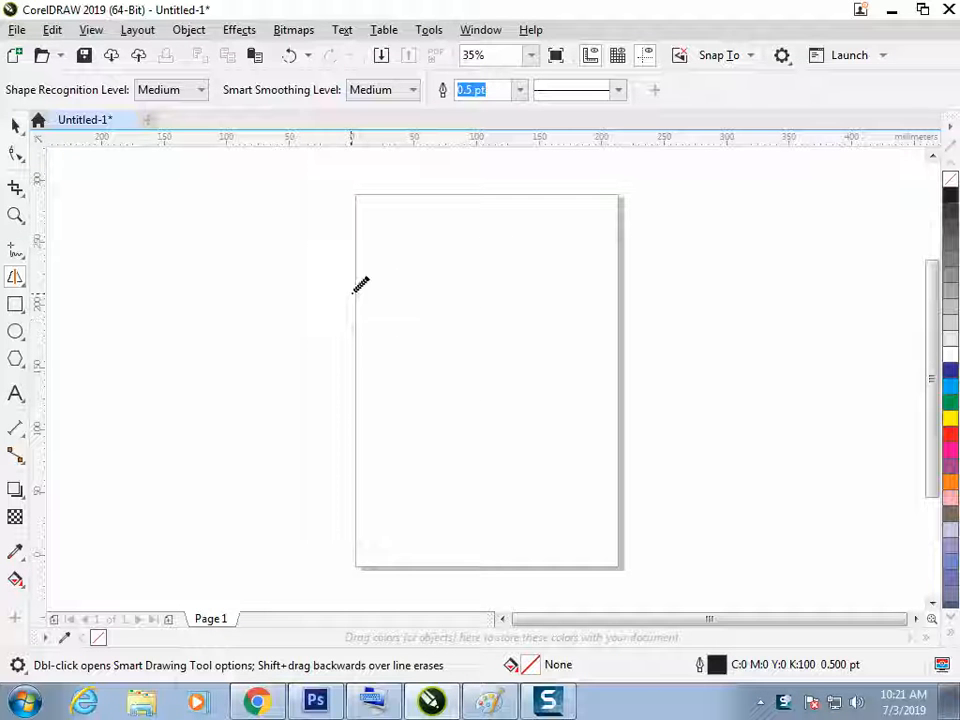
Step: Sketch a square, a wide rectangle, a circle and a triangle with Smart Drawing, and delete all of them
mouse_move(380, 249)
left_mouse_down()
mouse_move(391, 331)
mouse_move(436, 366)
mouse_move(519, 346)
mouse_move(512, 239)
mouse_move(433, 252)
mouse_move(381, 265)
left_mouse_up()
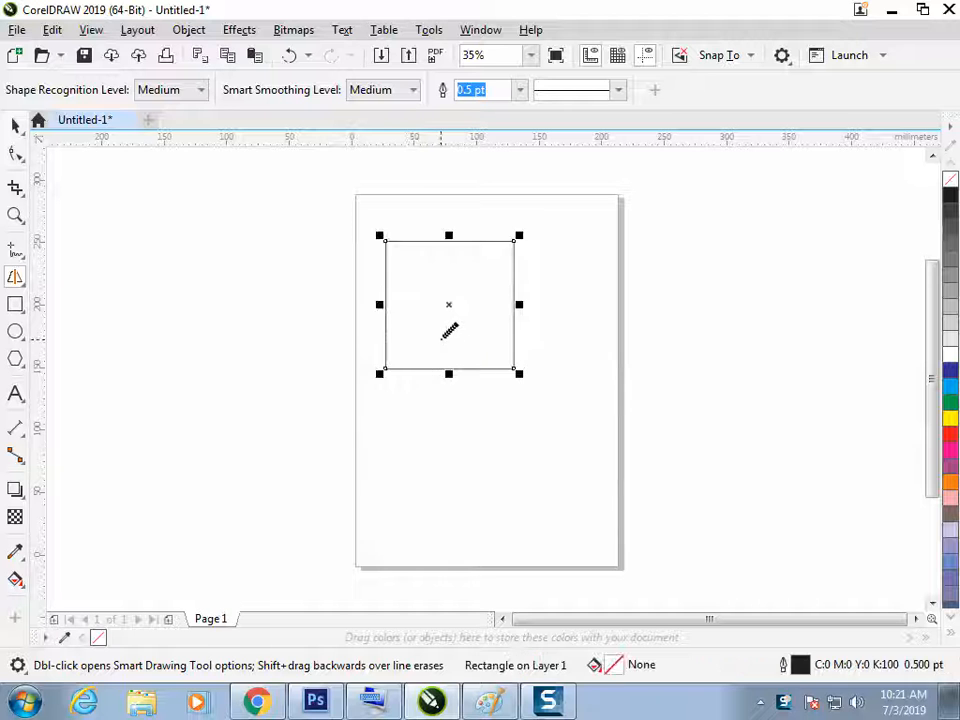
mouse_move(139, 285)
left_mouse_down()
mouse_move(333, 264)
mouse_move(334, 348)
mouse_move(327, 358)
mouse_move(107, 289)
left_mouse_up()
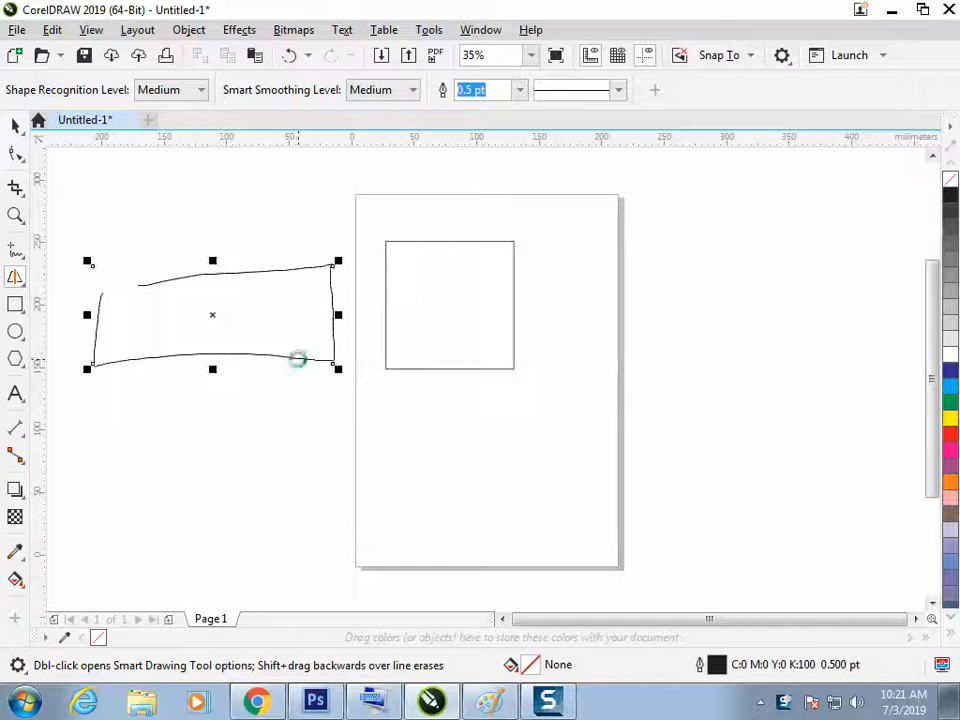
mouse_move(446, 407)
left_mouse_down()
mouse_move(387, 442)
mouse_move(472, 421)
mouse_move(468, 476)
left_mouse_up()
mouse_move(656, 244)
left_mouse_down()
mouse_move(647, 266)
mouse_move(767, 354)
mouse_move(658, 250)
left_mouse_up()
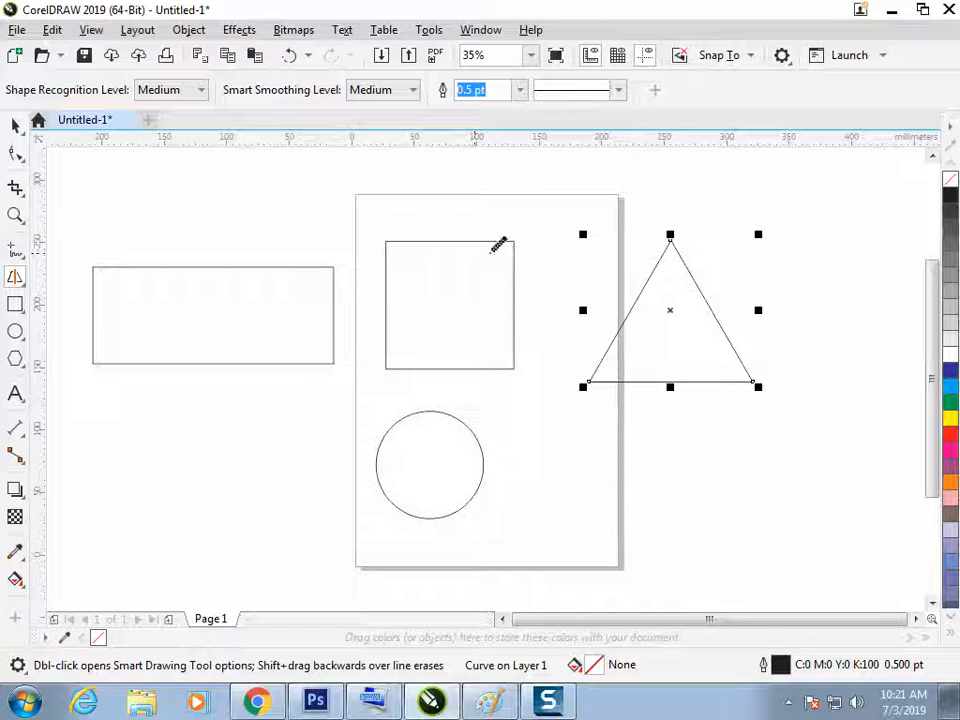
key("ctrl+a")
key("Delete")
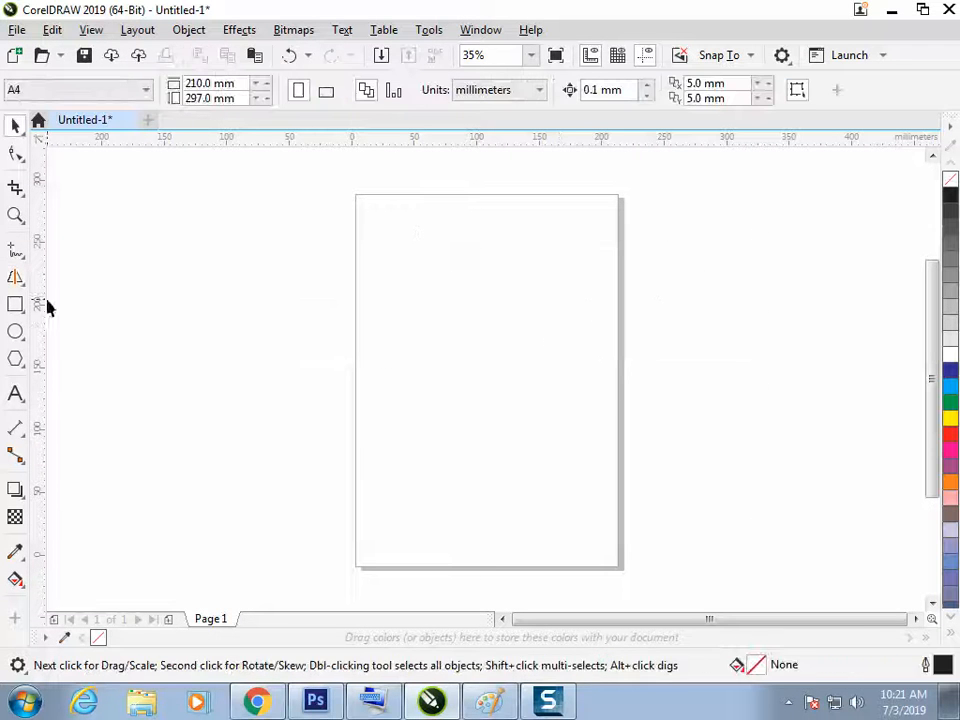
Step: Sketch a large rectangle on the page with Smart Drawing and an upright ellipse inside its upper-left area
left_click(15, 304)
left_click(15, 277)
mouse_move(377, 220)
left_mouse_down()
mouse_move(388, 445)
mouse_move(558, 476)
mouse_move(582, 237)
mouse_move(378, 222)
left_mouse_up()
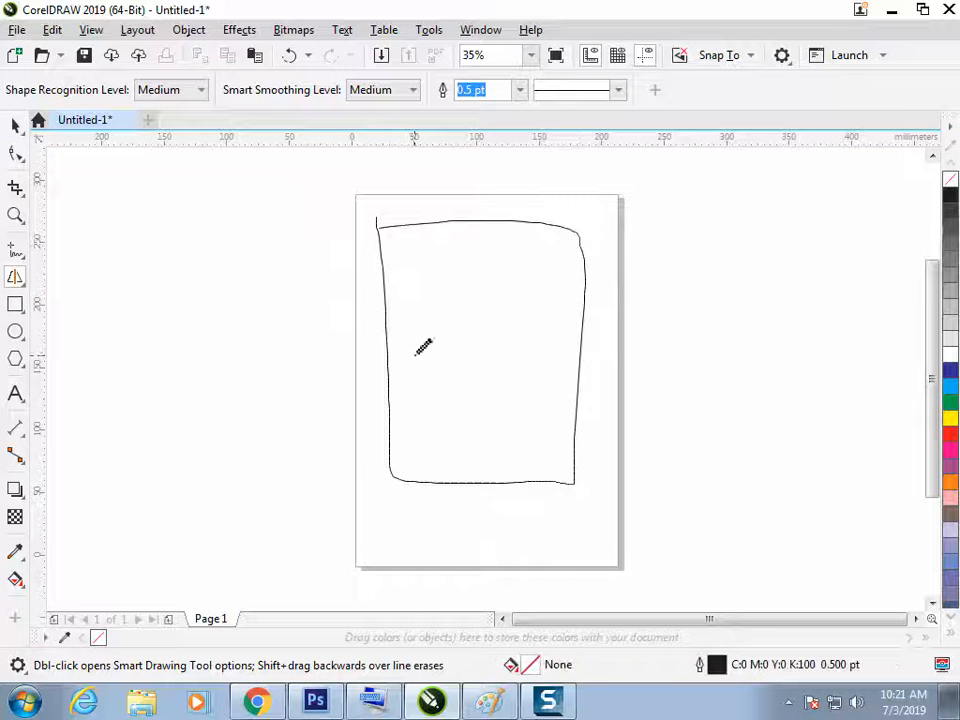
mouse_move(420, 262)
left_mouse_down()
mouse_move(459, 326)
mouse_move(428, 261)
left_mouse_up()
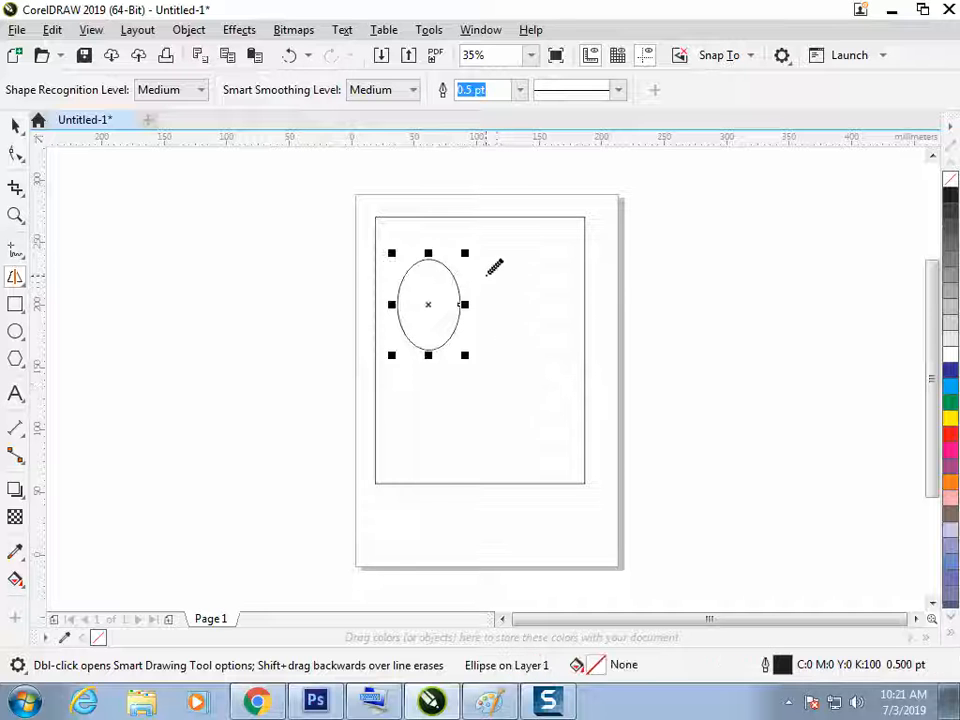
mouse_move(500, 254)
left_mouse_down()
mouse_move(483, 275)
mouse_move(504, 256)
left_mouse_up()
mouse_move(519, 387)
left_mouse_down()
mouse_move(533, 418)
mouse_move(518, 386)
left_mouse_up()
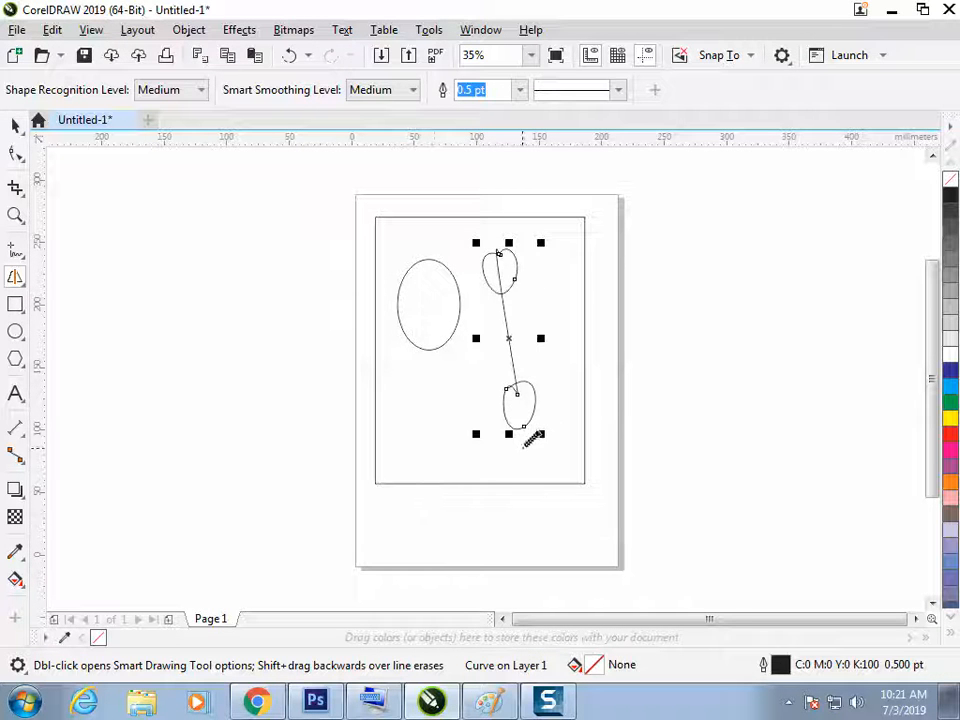
key("Delete")
Step: Sketch two small ellipses and a small triangle inside the rectangle, plus a large triangle outside the page on its left
mouse_move(505, 261)
left_mouse_down()
mouse_move(523, 299)
mouse_move(503, 259)
left_mouse_up()
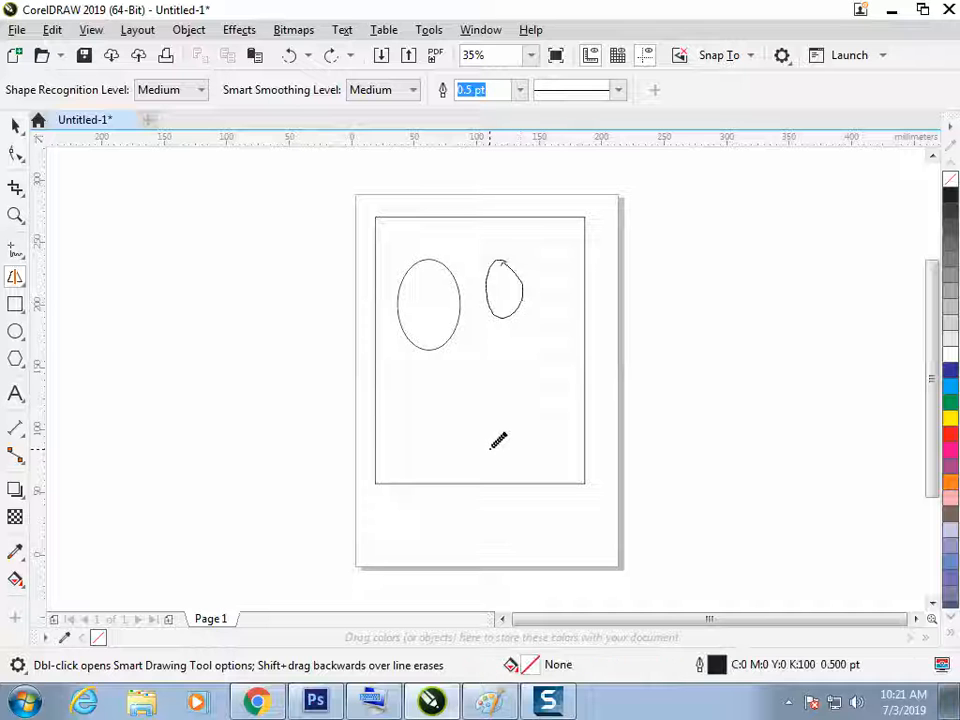
mouse_move(525, 404)
left_mouse_down()
mouse_move(514, 441)
mouse_move(520, 395)
left_mouse_up()
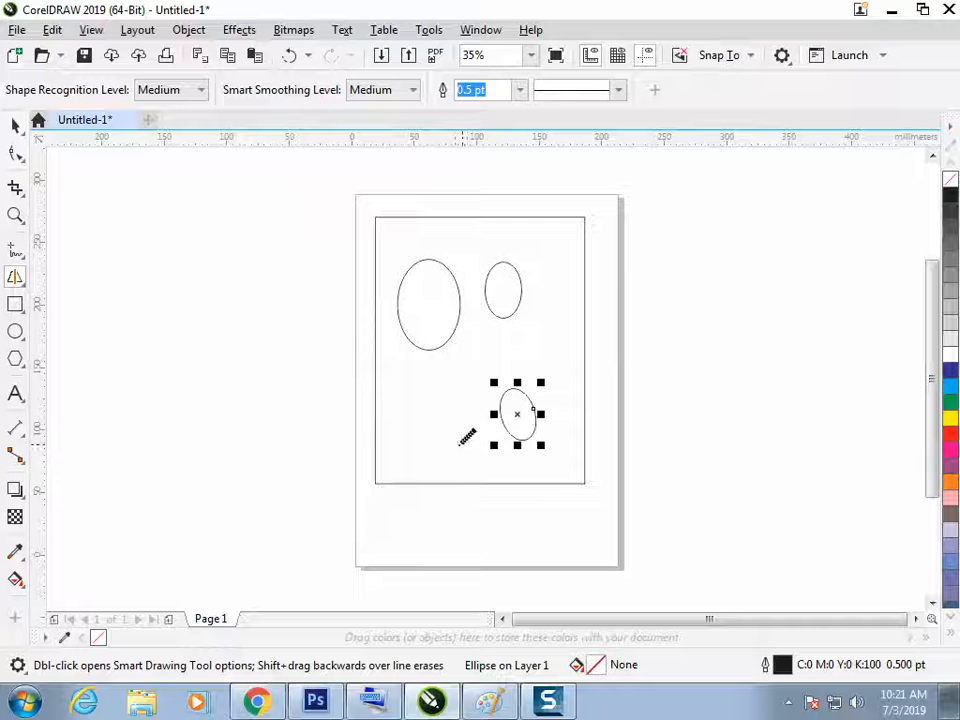
mouse_move(434, 378)
left_mouse_down()
mouse_move(469, 411)
mouse_move(434, 379)
left_mouse_up()
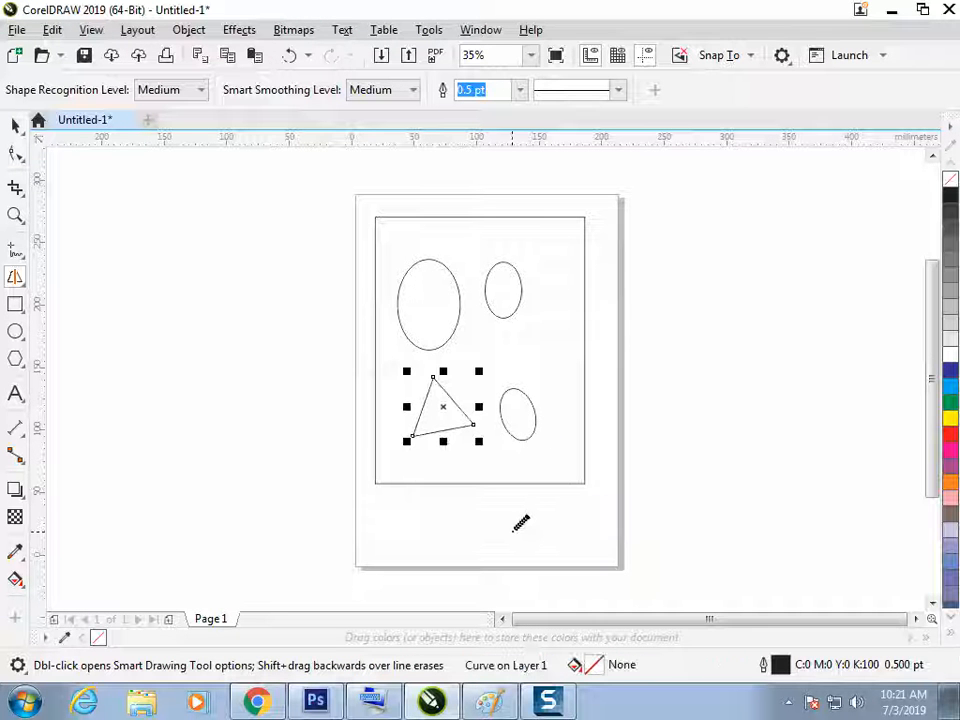
mouse_move(210, 224)
left_mouse_down()
mouse_move(127, 451)
mouse_move(320, 395)
mouse_move(211, 220)
left_mouse_up()
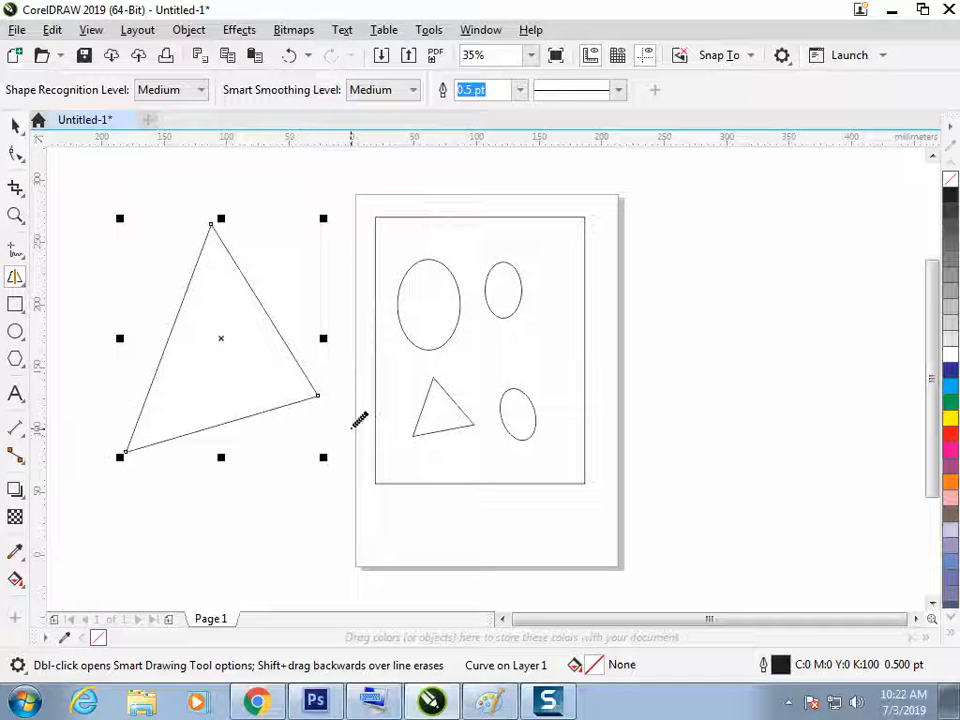
Step: Move all the drawn shapes together off the page to its right side
left_click(15, 277)
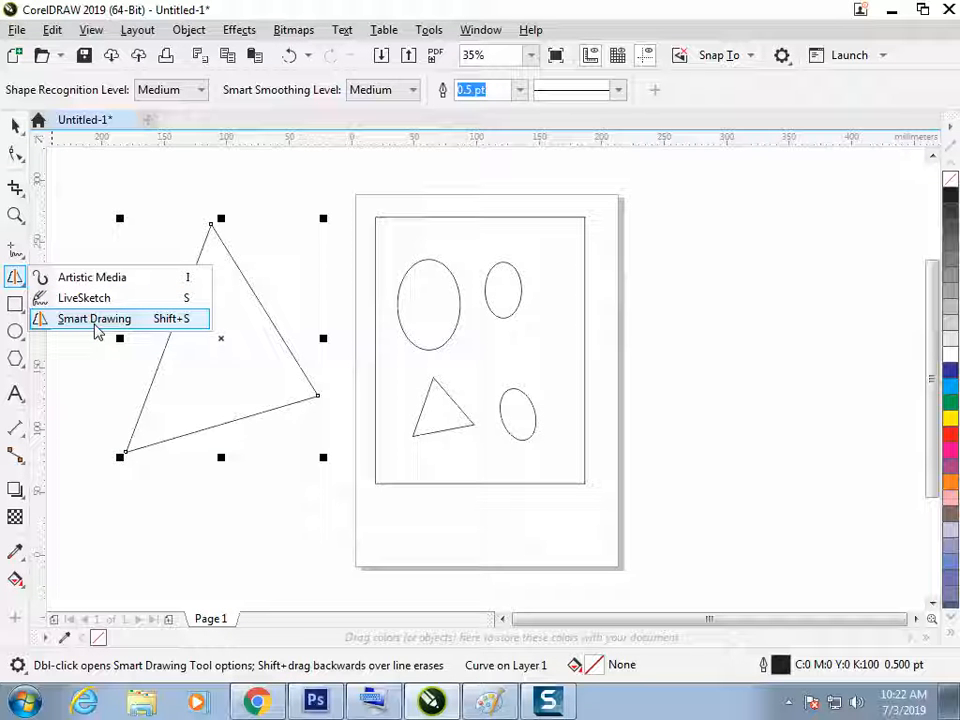
left_click(95, 322)
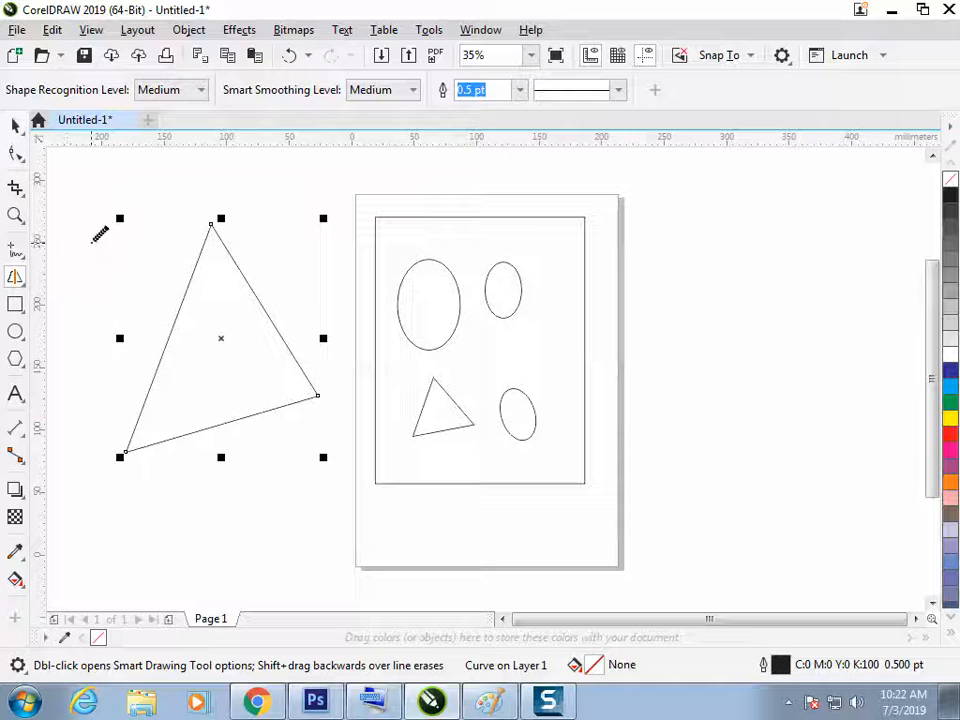
key("ctrl+a")
mouse_move(252, 300)
left_mouse_down()
mouse_move(722, 310)
mouse_move(772, 302)
left_mouse_up()
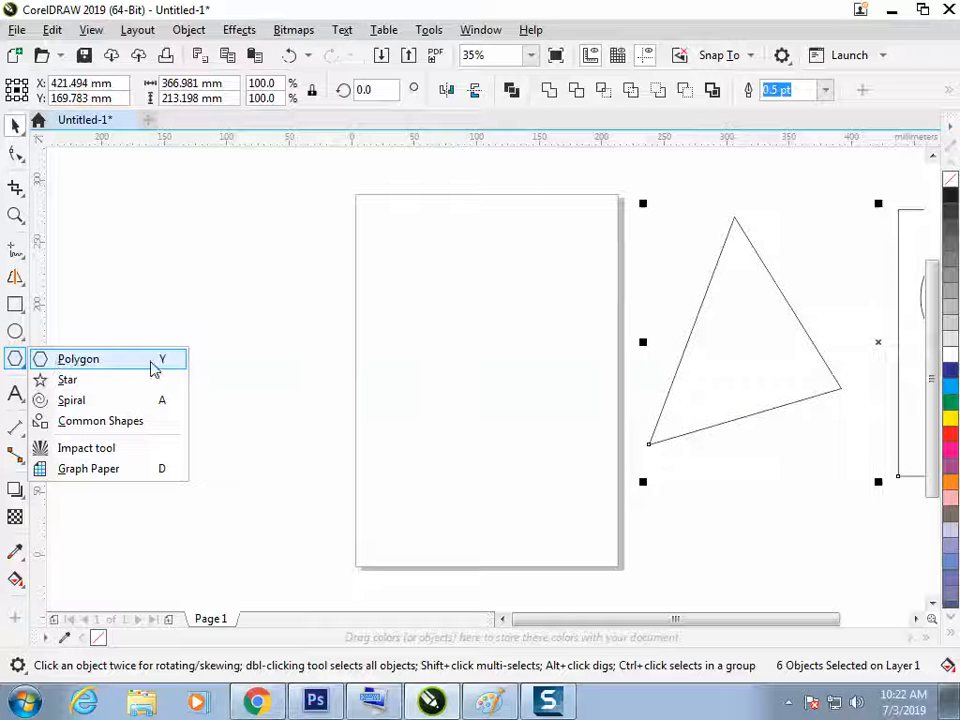
Step: Draw a 3-sided polygon about 142 by 89 mm across the page's upper-left edge with the Polygon tool
mouse_move(25, 312)
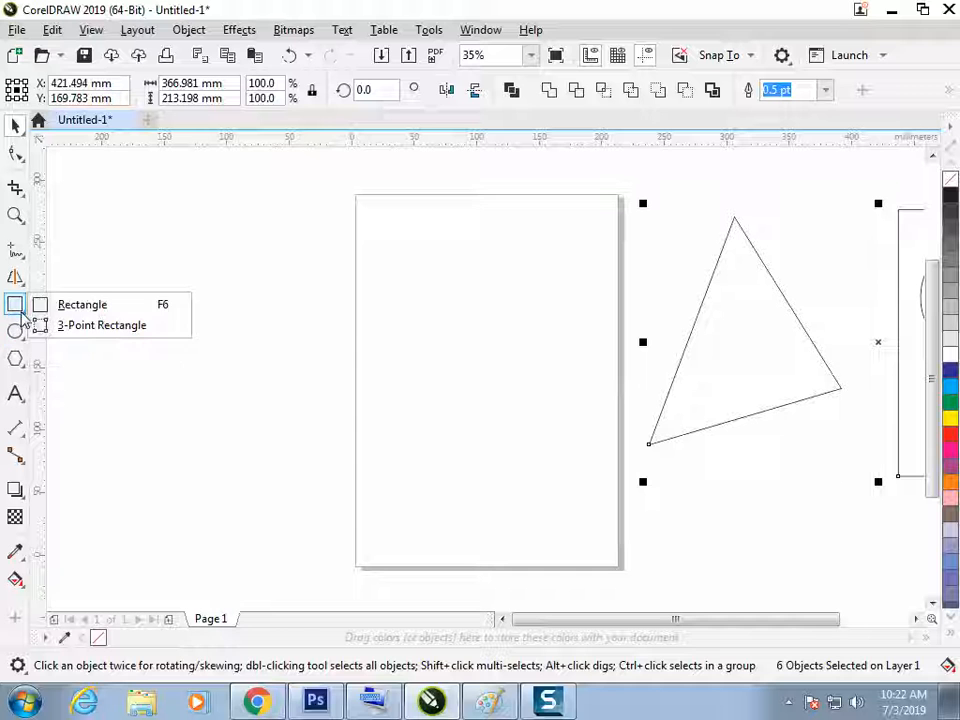
mouse_move(17, 336)
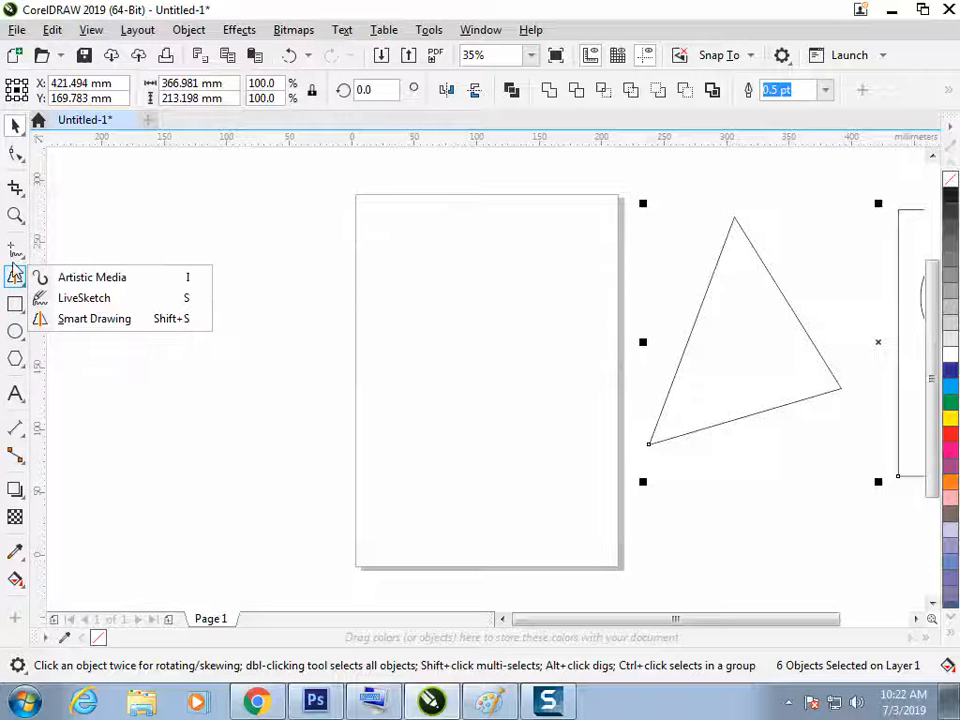
mouse_move(17, 257)
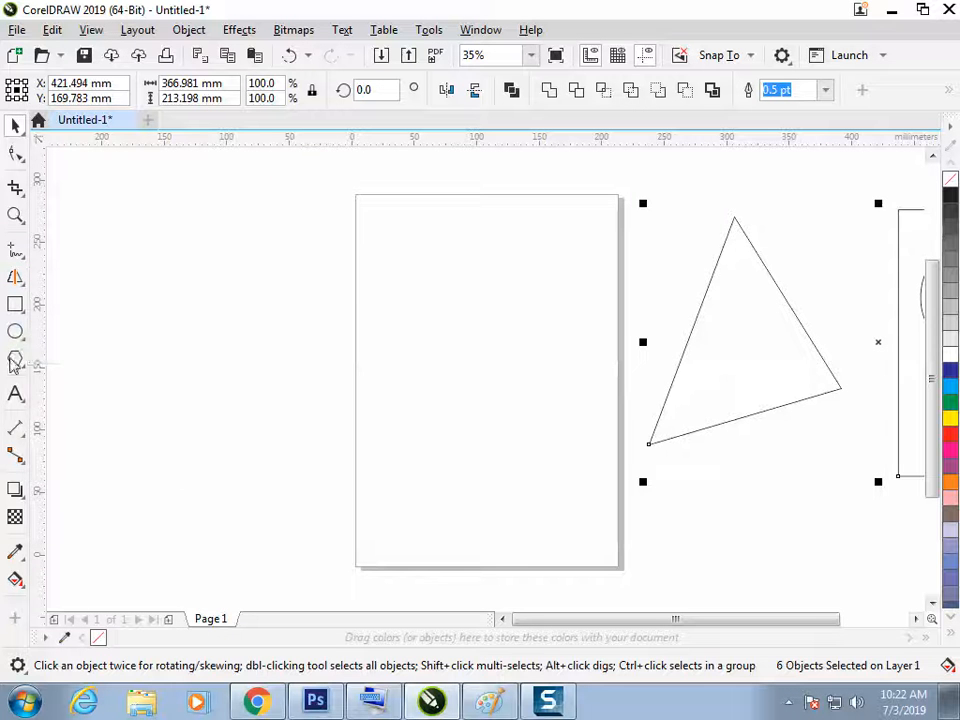
mouse_move(14, 362)
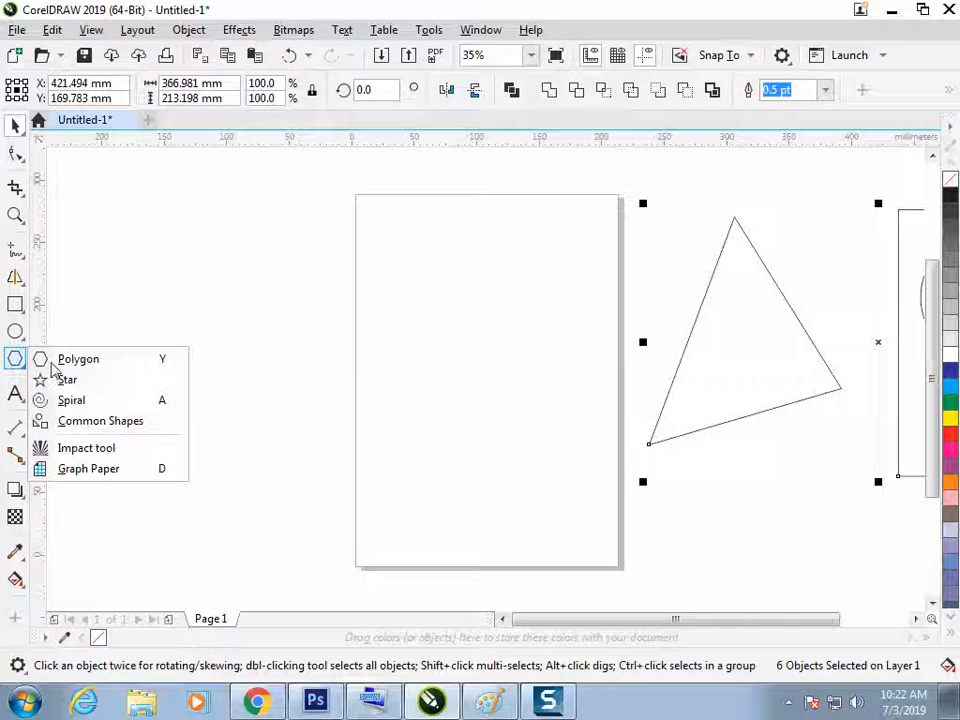
left_click(82, 360)
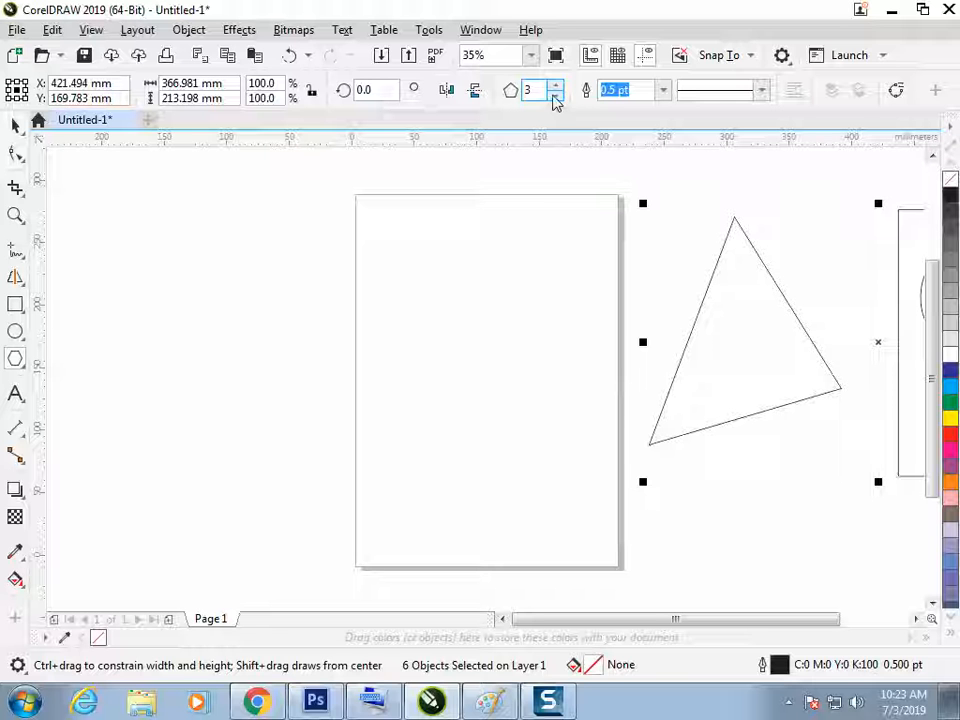
left_click_drag(197, 235, 379, 347)
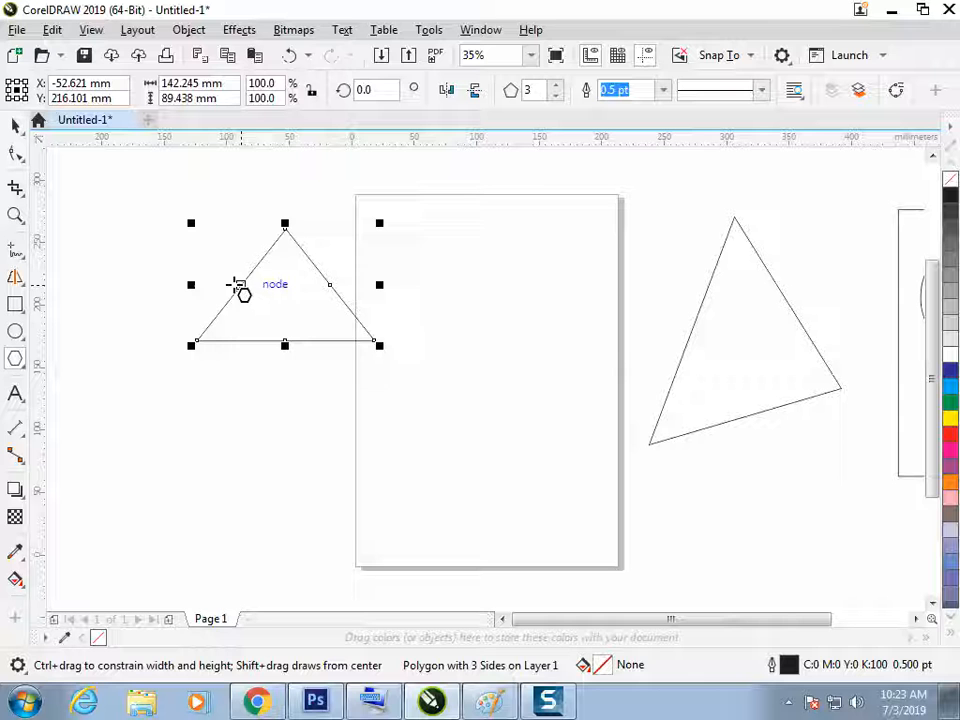
Step: Sketch a triangle on the upper right of the page with the Smart Drawing tool
left_click(17, 282)
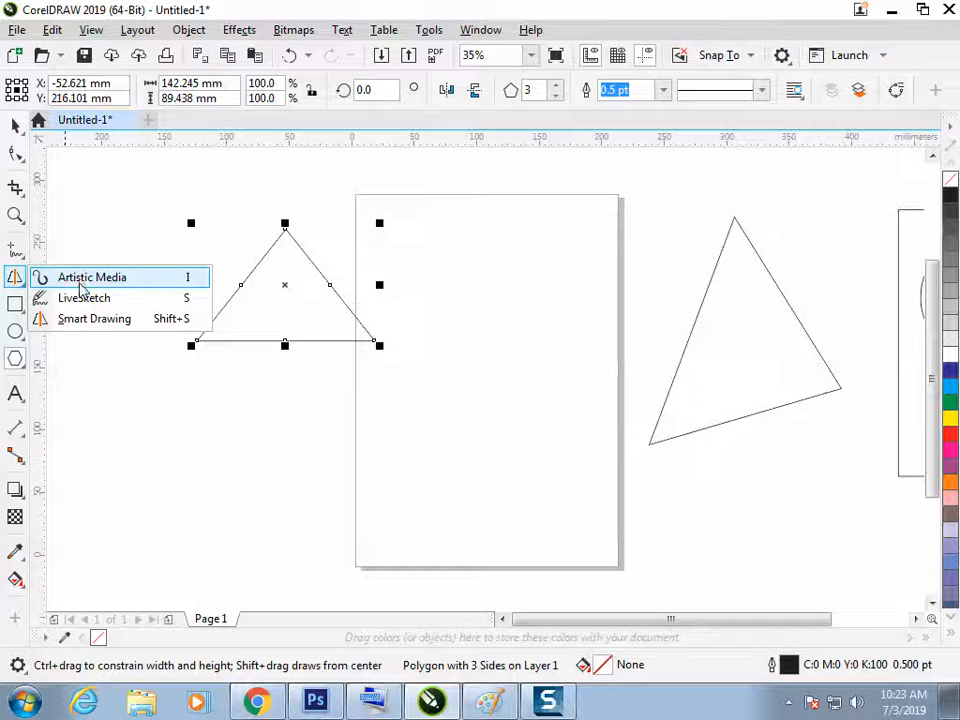
left_click(86, 318)
mouse_move(450, 332)
left_mouse_down()
mouse_move(586, 273)
mouse_move(621, 335)
mouse_move(445, 347)
left_mouse_up()
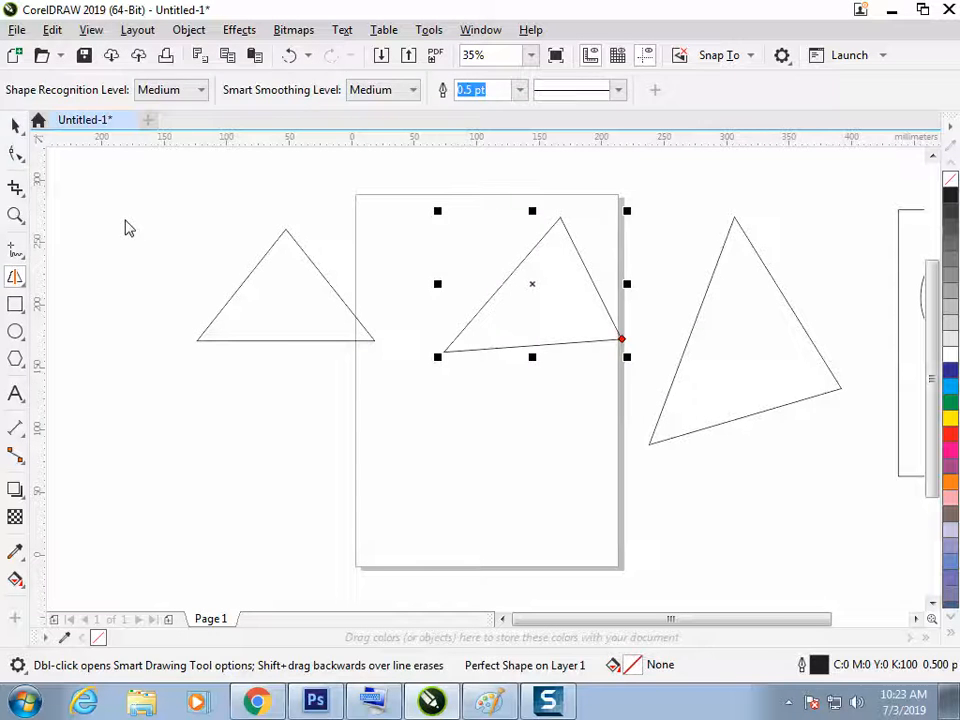
Step: Reshape the 3-sided polygon into a narrow three-pointed star by pulling in a side's midpoint node, and move it left of the page
left_click(15, 125)
left_click(300, 329)
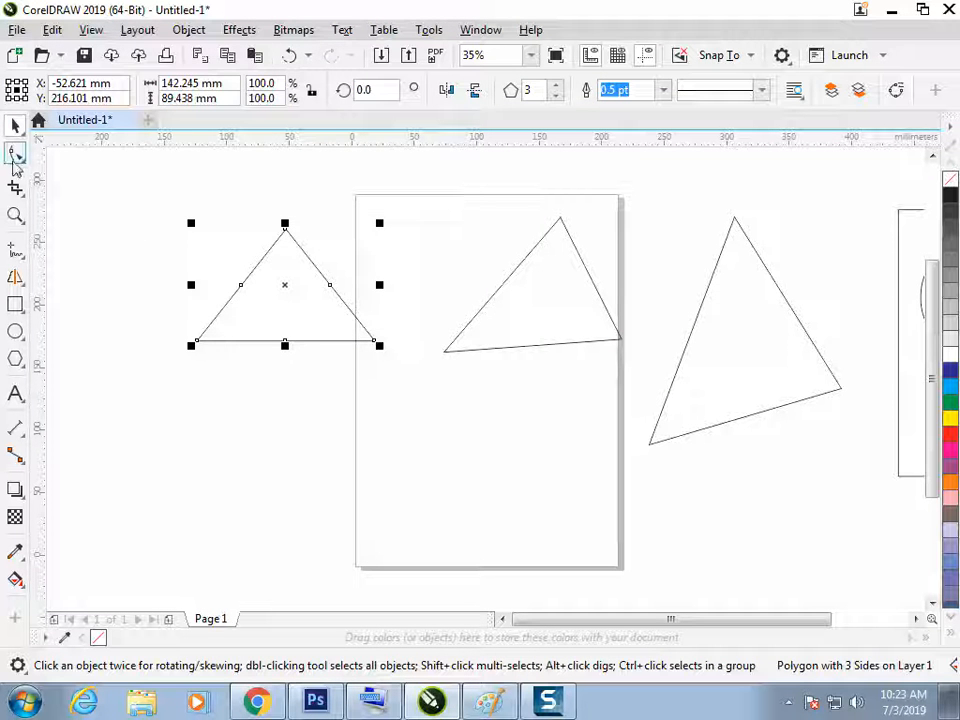
left_click(15, 152)
mouse_move(240, 285)
left_mouse_down()
mouse_move(277, 299)
mouse_move(230, 297)
left_mouse_up()
left_click(15, 124)
left_click(300, 318)
left_click(197, 467)
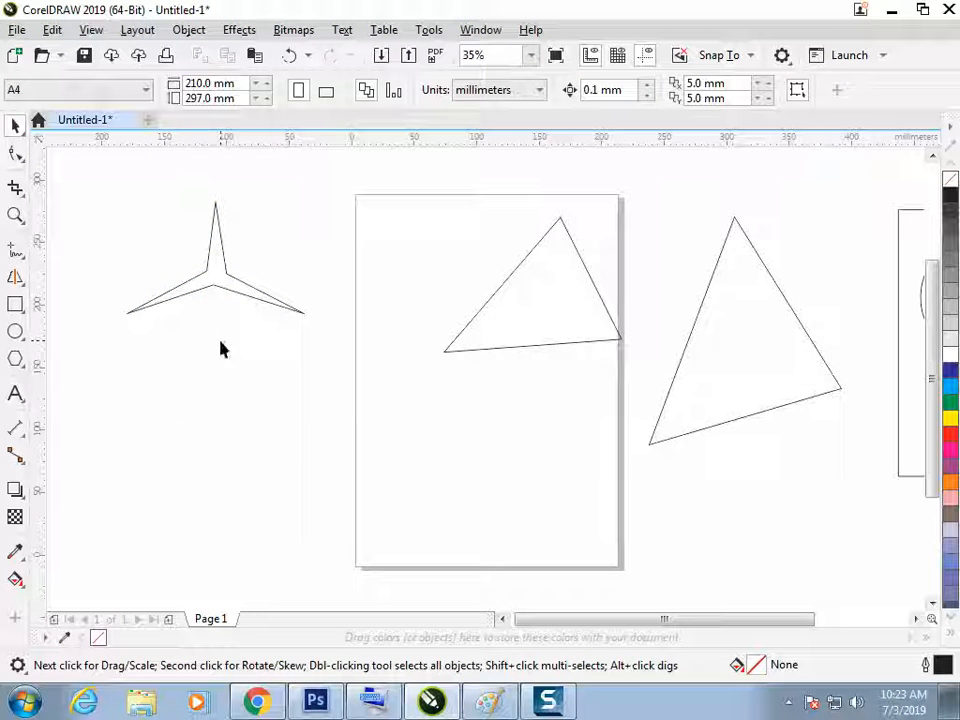
Step: Switch to Paint and handwrite "Polygon Tool" with a circled "Y" beside the "Smart Drawing" note, separated by a vertical line
left_click(20, 361)
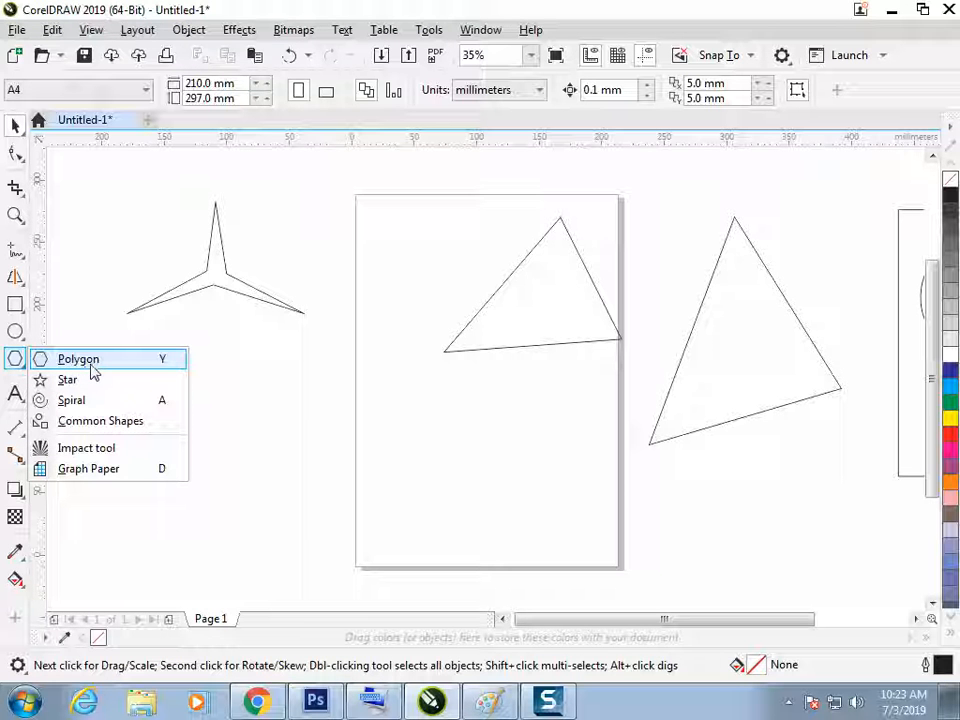
left_click(90, 366)
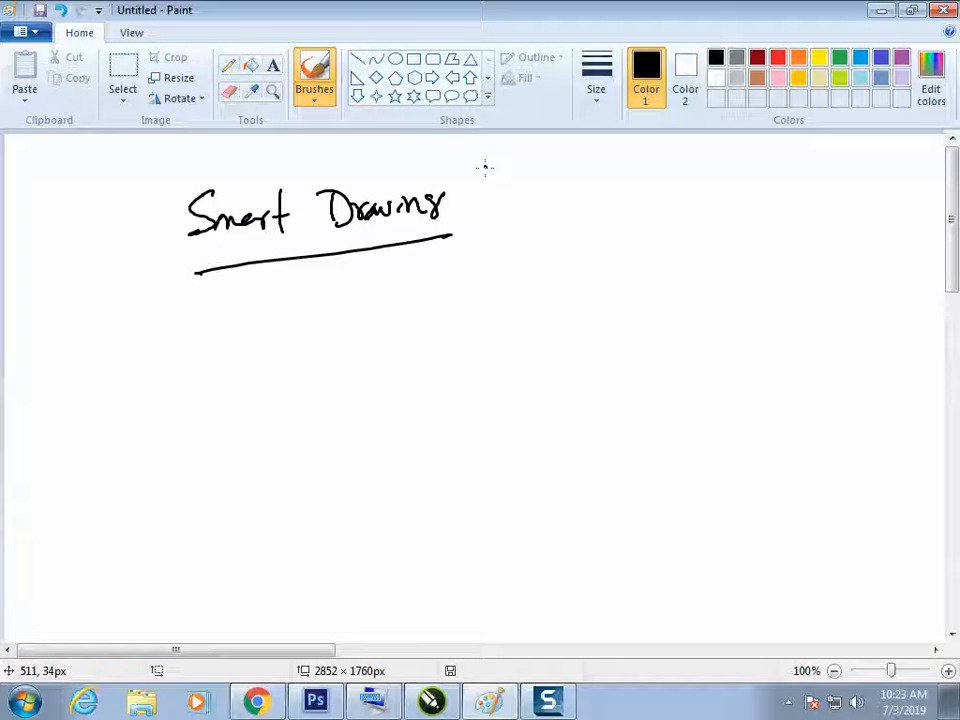
left_click_drag(485, 167, 509, 364)
left_click_drag(584, 191, 587, 232)
mouse_move(596, 214)
left_mouse_down()
mouse_move(631, 245)
mouse_move(641, 215)
mouse_move(656, 215)
mouse_move(666, 230)
mouse_move(708, 214)
mouse_move(736, 176)
left_mouse_up()
left_click_drag(738, 194, 740, 188)
left_click_drag(690, 275, 703, 283)
mouse_move(714, 264)
left_mouse_down()
mouse_move(707, 305)
mouse_move(733, 289)
left_mouse_up()
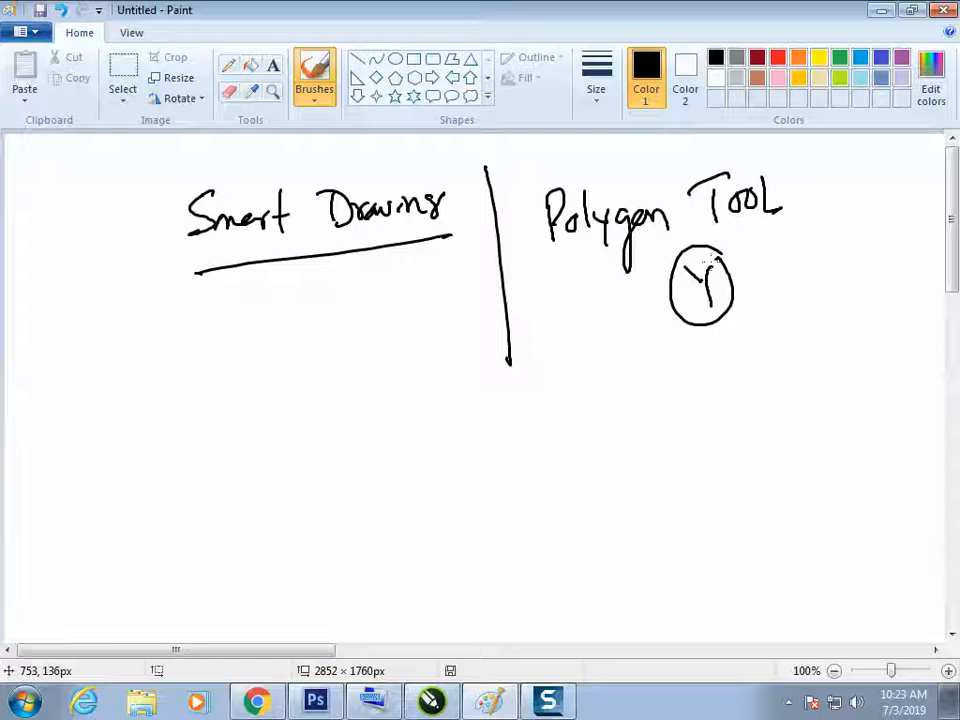
Step: Handwrite "Side" and "mid Point" beneath the circled Y and outline each word with a loop
left_click_drag(604, 361, 592, 398)
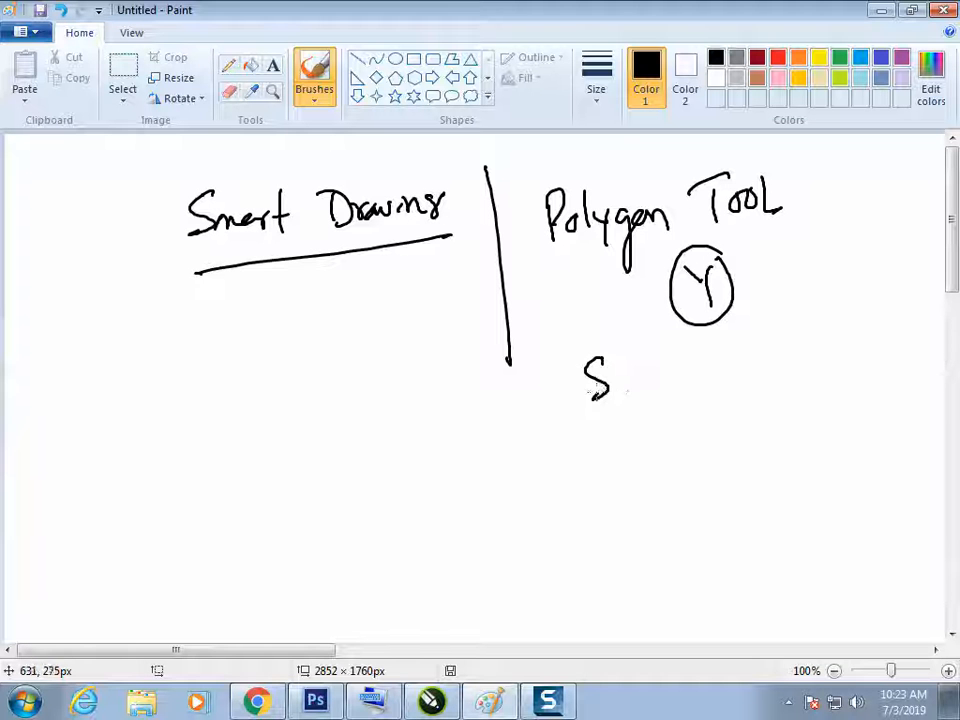
left_click_drag(650, 376, 668, 392)
mouse_move(668, 336)
left_mouse_down()
mouse_move(572, 377)
mouse_move(640, 417)
mouse_move(671, 338)
left_mouse_up()
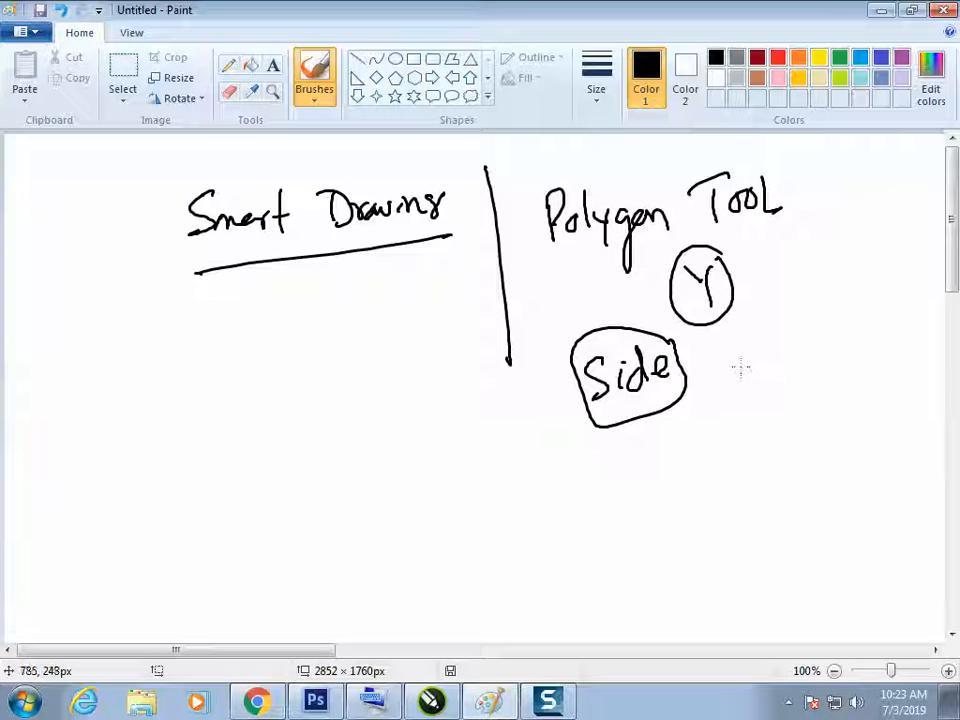
left_click_drag(760, 355, 772, 372)
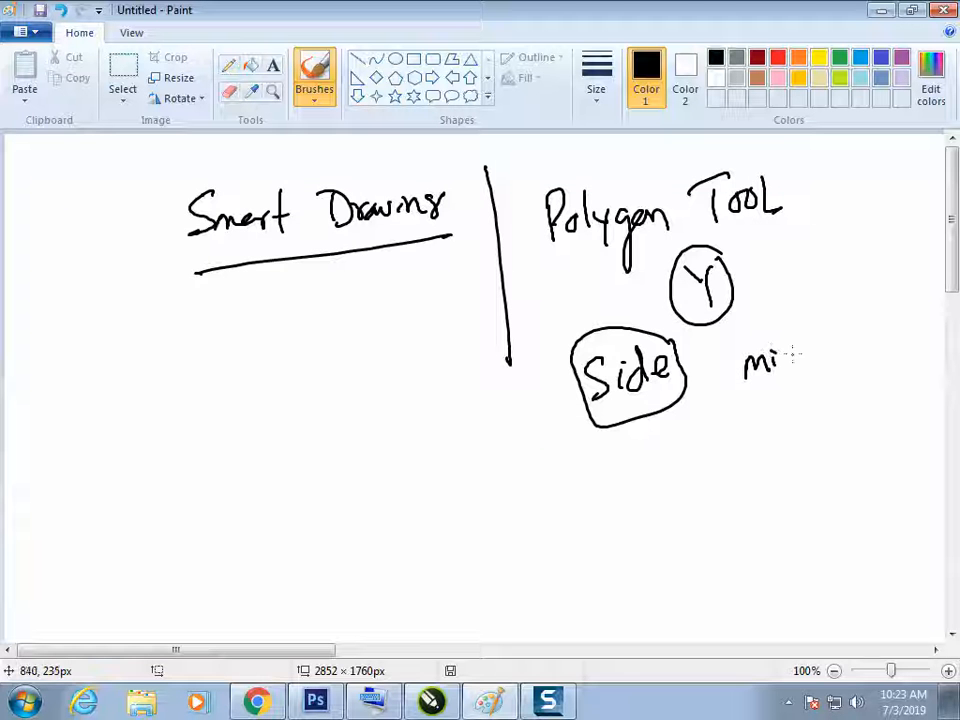
left_click_drag(845, 354, 858, 352)
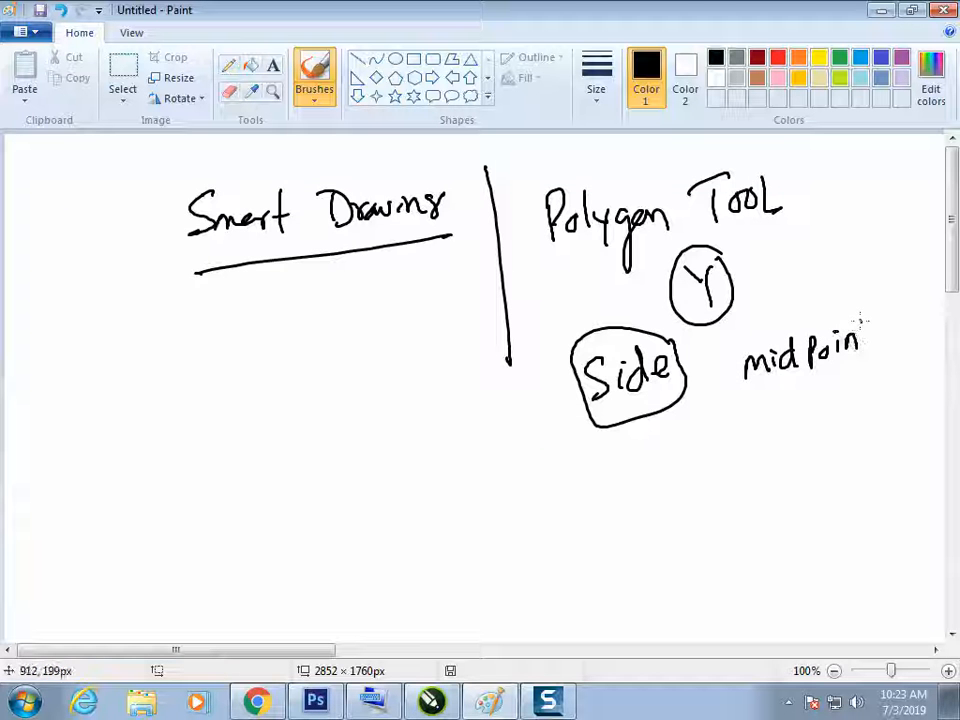
mouse_move(878, 309)
left_mouse_down()
mouse_move(752, 325)
mouse_move(850, 372)
mouse_move(872, 308)
left_mouse_up()
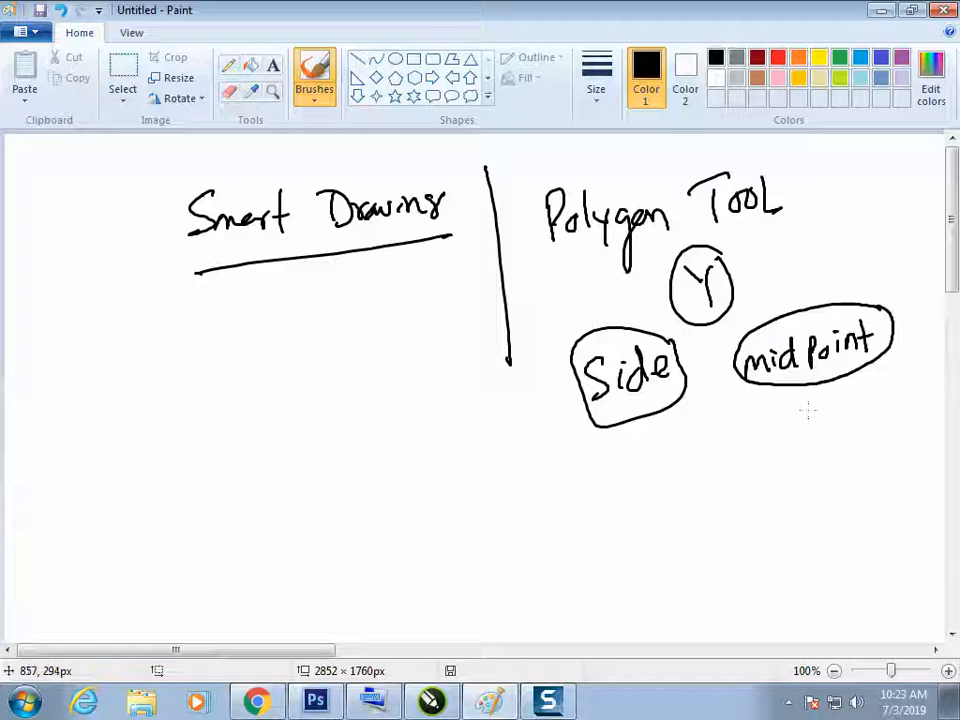
Step: Handwrite "to get modify" beneath the "mid Point" note and sketch a triangle below it with a dot on each side's midpoint
left_click_drag(776, 468, 797, 455)
left_click_drag(866, 432, 884, 424)
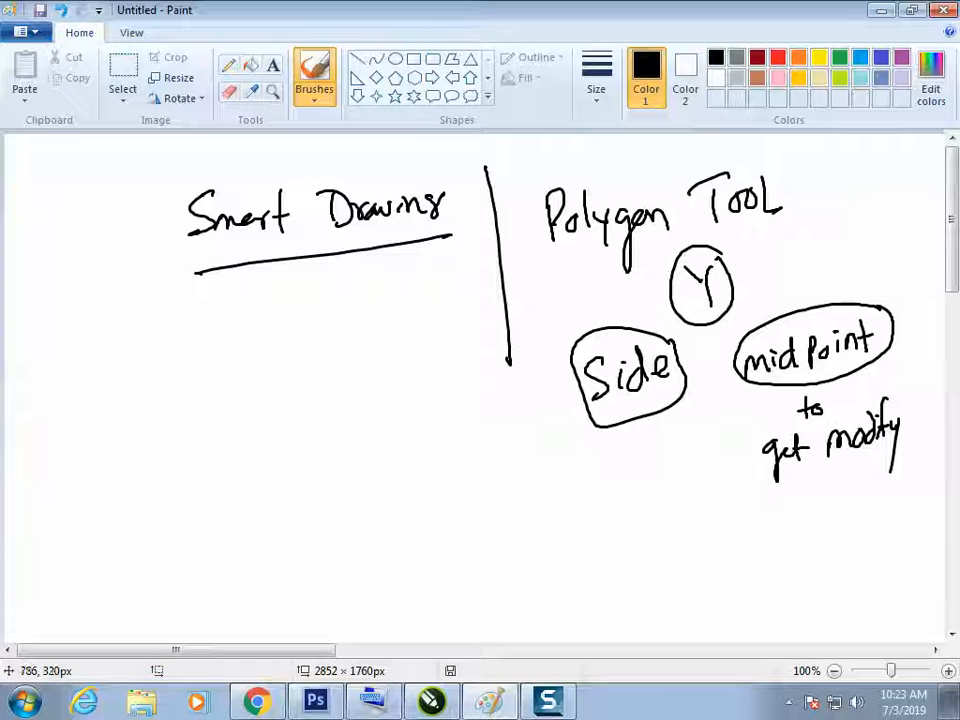
mouse_move(716, 478)
left_mouse_down()
mouse_move(684, 553)
mouse_move(757, 549)
left_mouse_up()
left_click(699, 524)
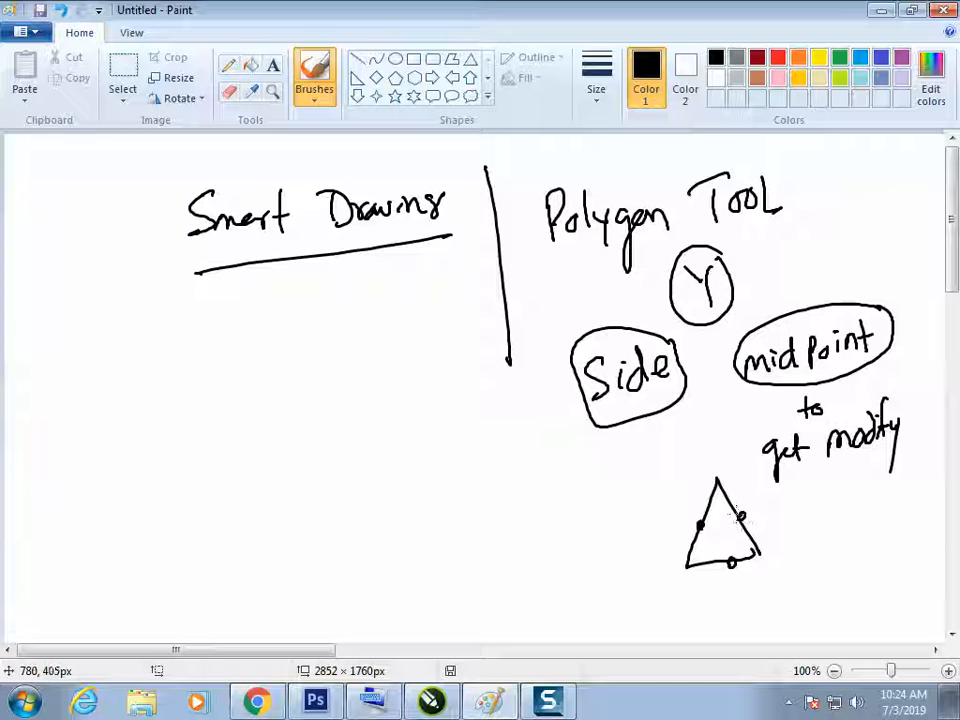
Step: Switch to CorelDRAW, remove every object except the three-pointed star, and move that star to the right of the page
key("alt+Tab")
key("ctrl+a")
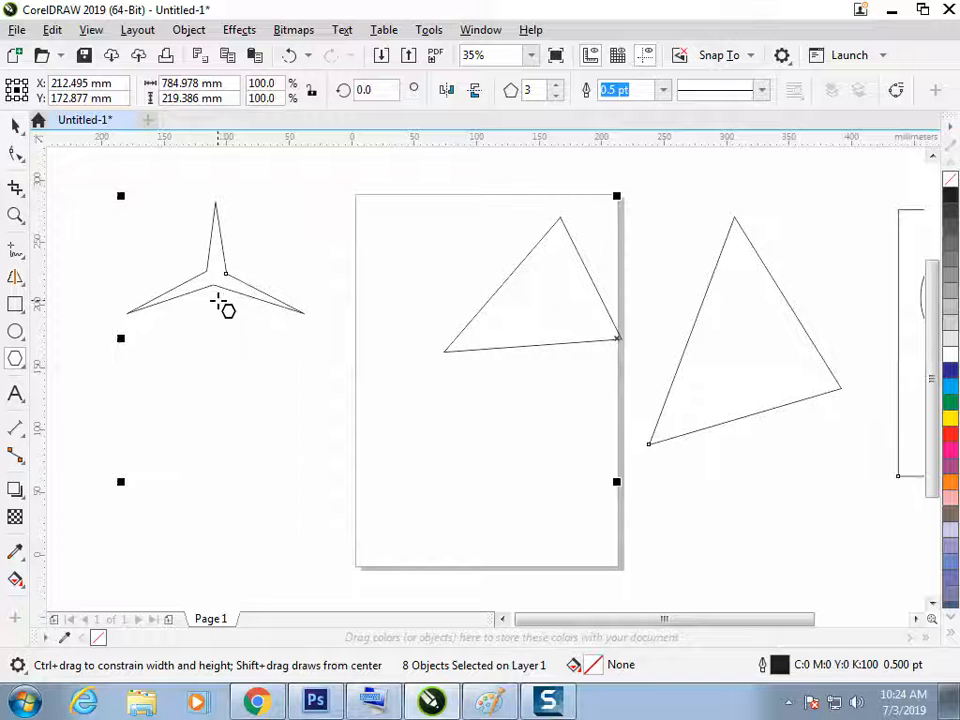
key("space")
left_click_drag(210, 274, 745, 275)
Step: Draw a 3-sided polygon about 122 mm wide and 93 mm high on the page's left half
left_click(333, 372)
left_click(15, 358)
left_click_drag(346, 297, 523, 459)
Step: Try different side counts on the new polygon and set its number of sides to 9
left_click_drag(538, 91, 493, 93)
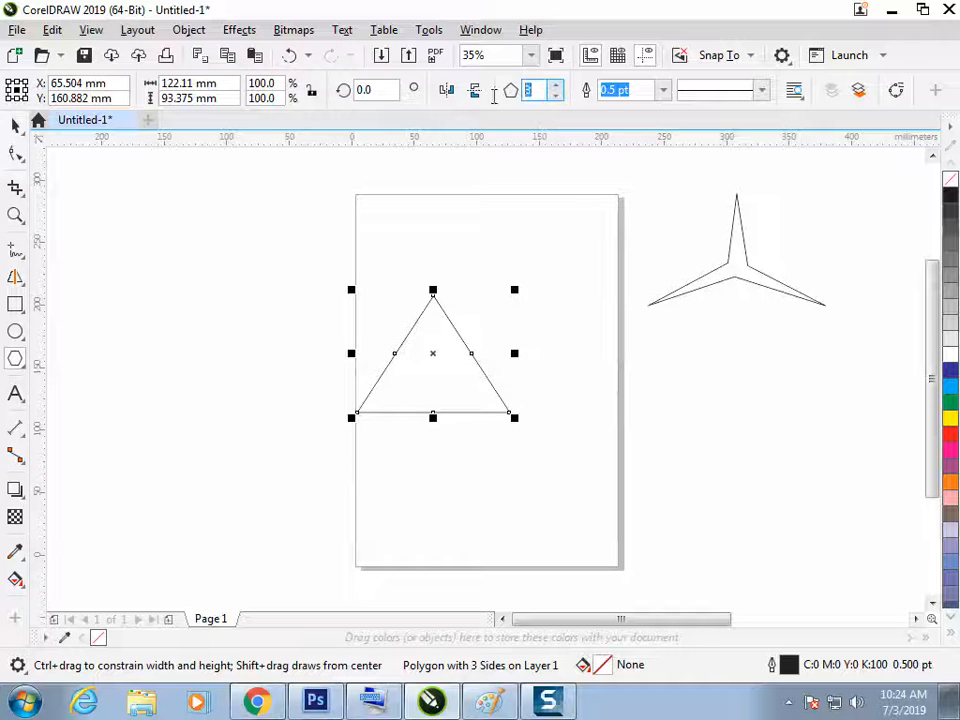
key("Up")
key("Up")
key("Up")
key("Up")
key("Up")
key("Down")
key("Down")
key("Down")
key("Down")
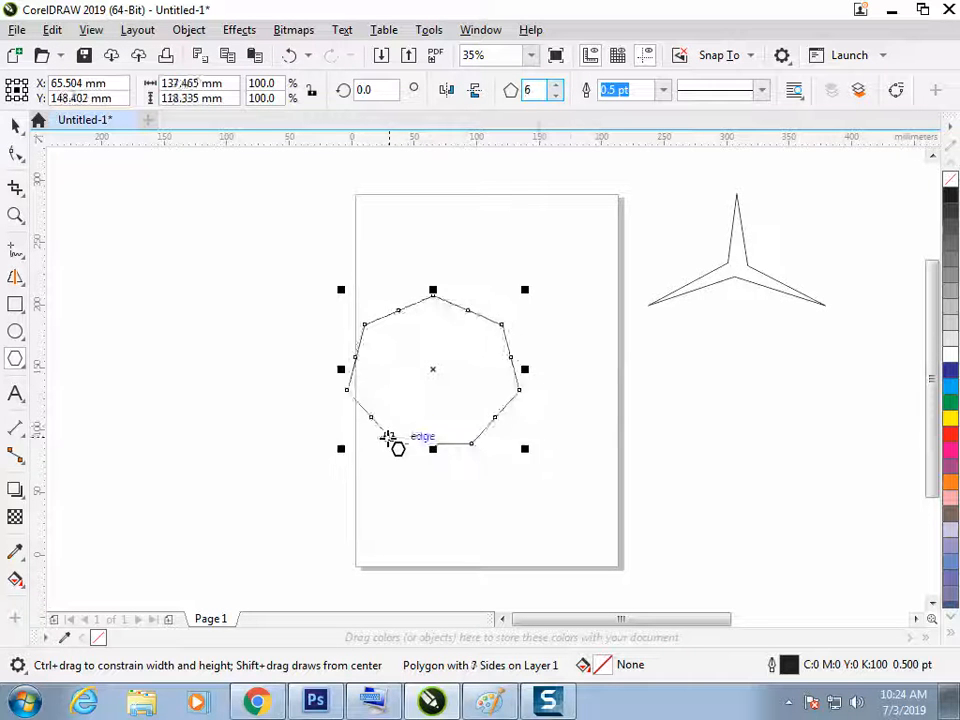
key("Up")
key("Up")
key("Up")
key("Up")
key("Down")
key("Down")
key("Down")
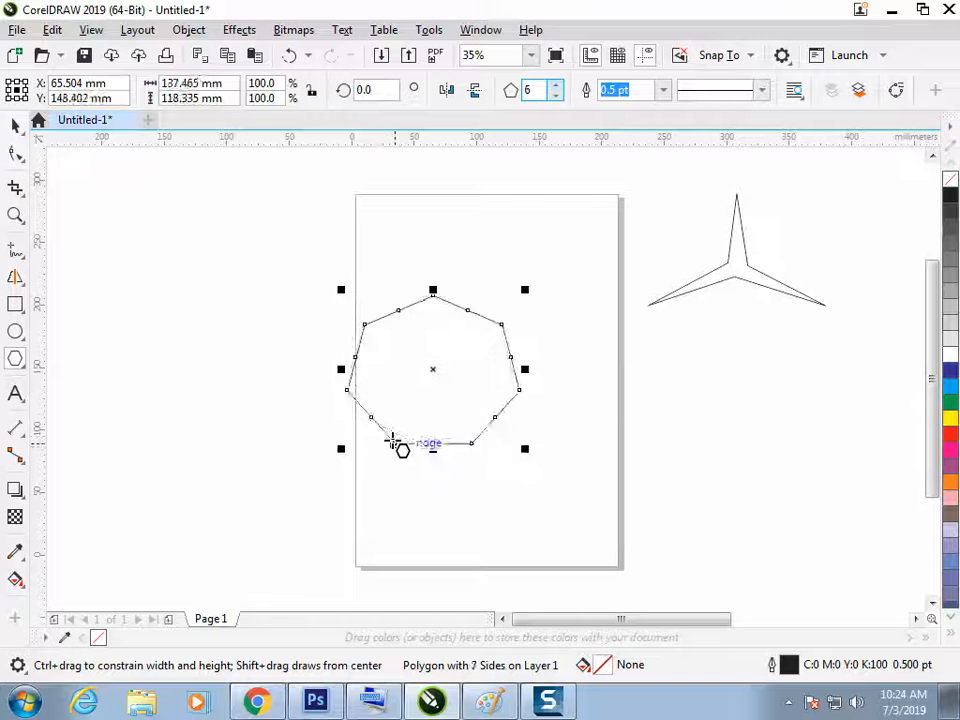
key("Up")
key("Up")
key("Up")
key("Up")
key("Up")
key("Down")
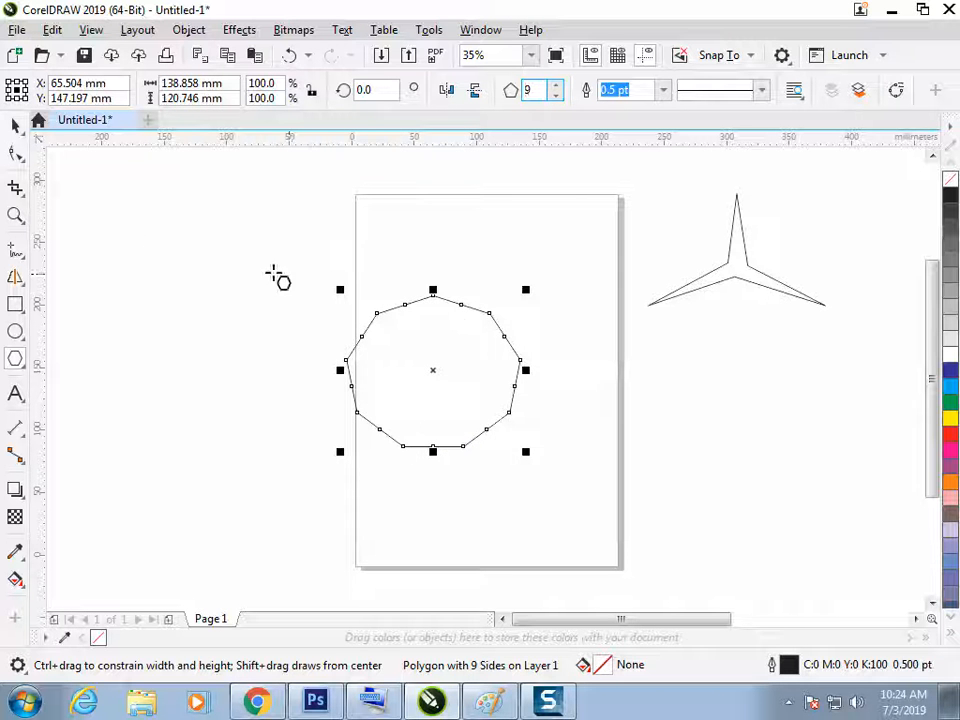
Step: Reshape the 9-sided polygon into a star by pulling a side's midpoint node in towards the centre
left_click(15, 153)
left_click_drag(366, 336, 415, 365)
left_click(15, 125)
left_click(240, 482)
Step: Set the number of sides of the star on the page to 21
left_click(446, 377)
left_click(556, 95)
left_click(556, 95)
left_click(556, 95)
left_click(556, 95)
left_click(556, 95)
left_click(556, 95)
left_click(557, 86)
left_click(557, 86)
left_click(557, 86)
left_click(557, 86)
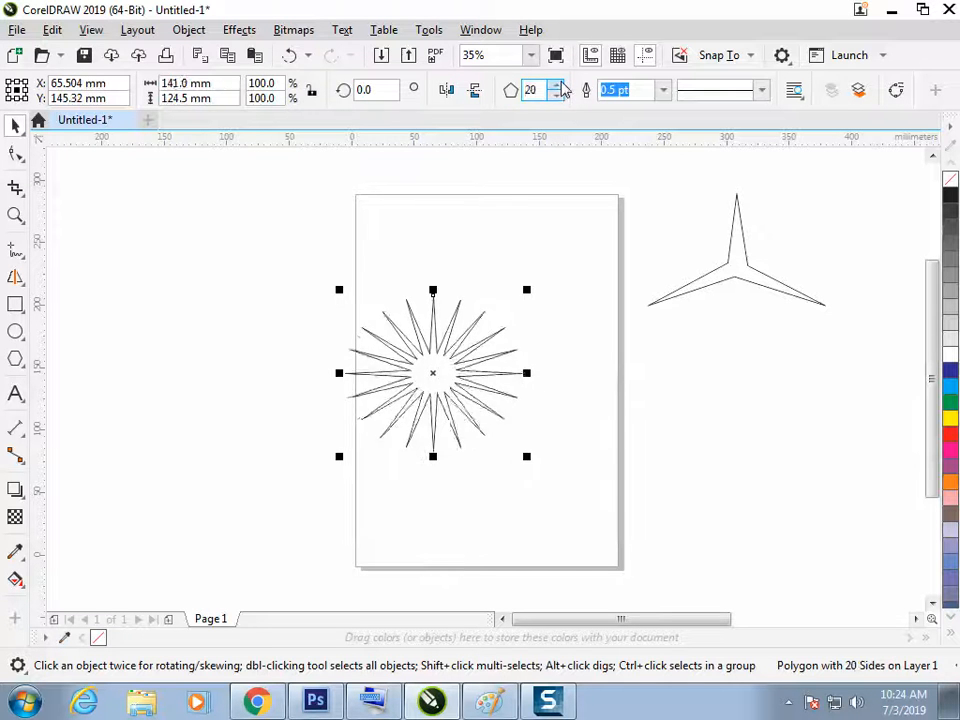
left_click(565, 245)
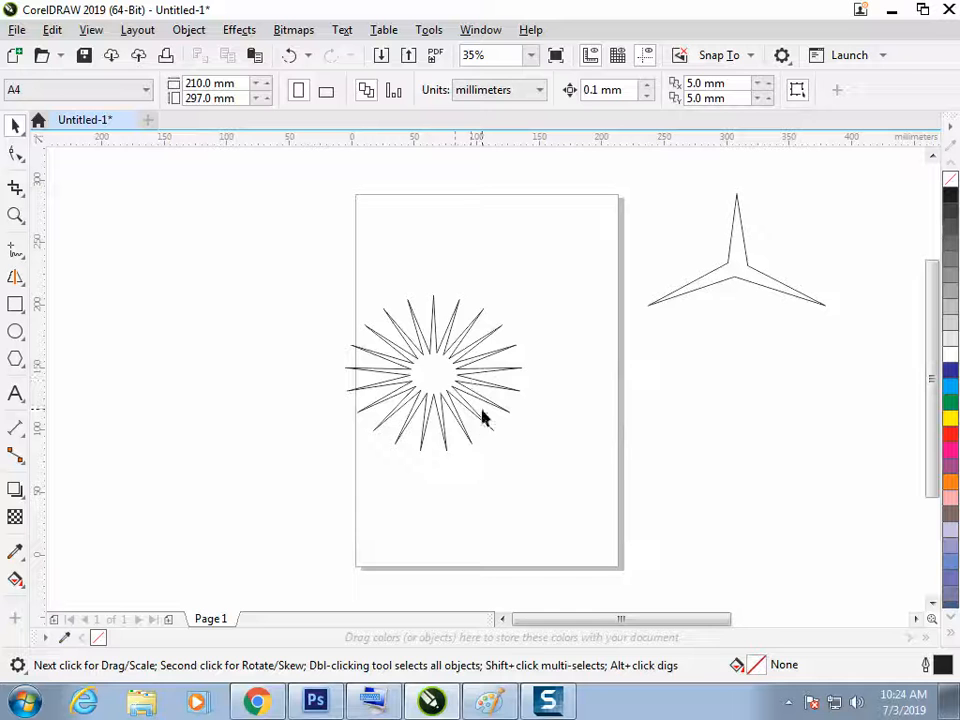
Step: Pull an inner node of the 21-sided star outward with the Shape tool to shorten all its spikes into shallow teeth
left_click(454, 387)
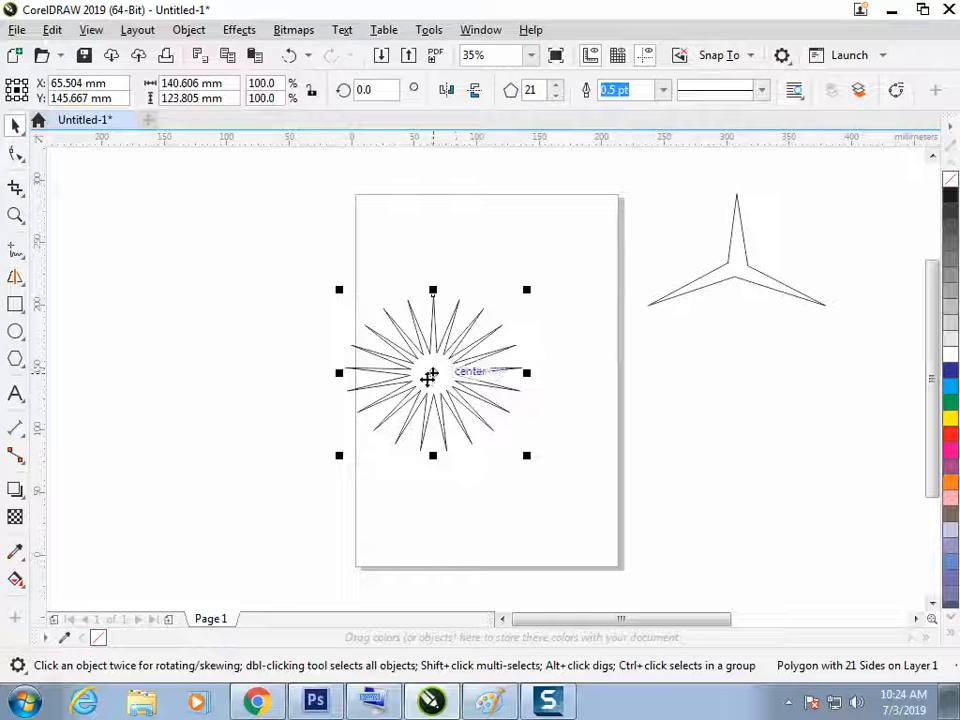
left_click(16, 155)
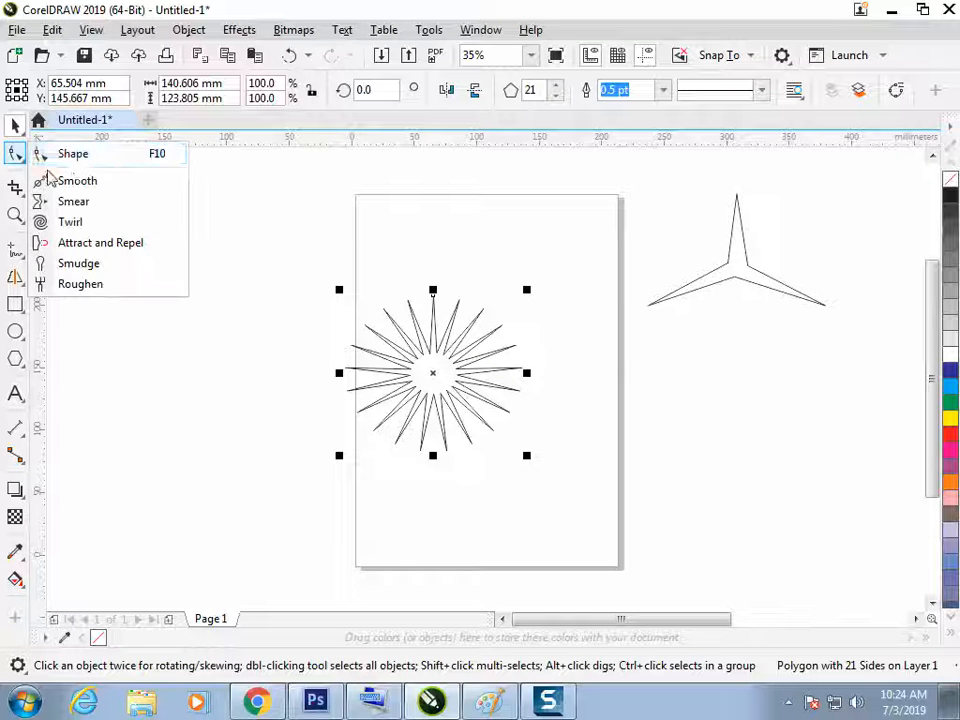
left_click(80, 155)
left_click_drag(428, 365, 425, 317)
left_click(16, 126)
left_click(109, 213)
Step: Create a concentric copy of the 21-sided star scaled to 37% and set the copy's number of sides to 7
left_click(469, 443)
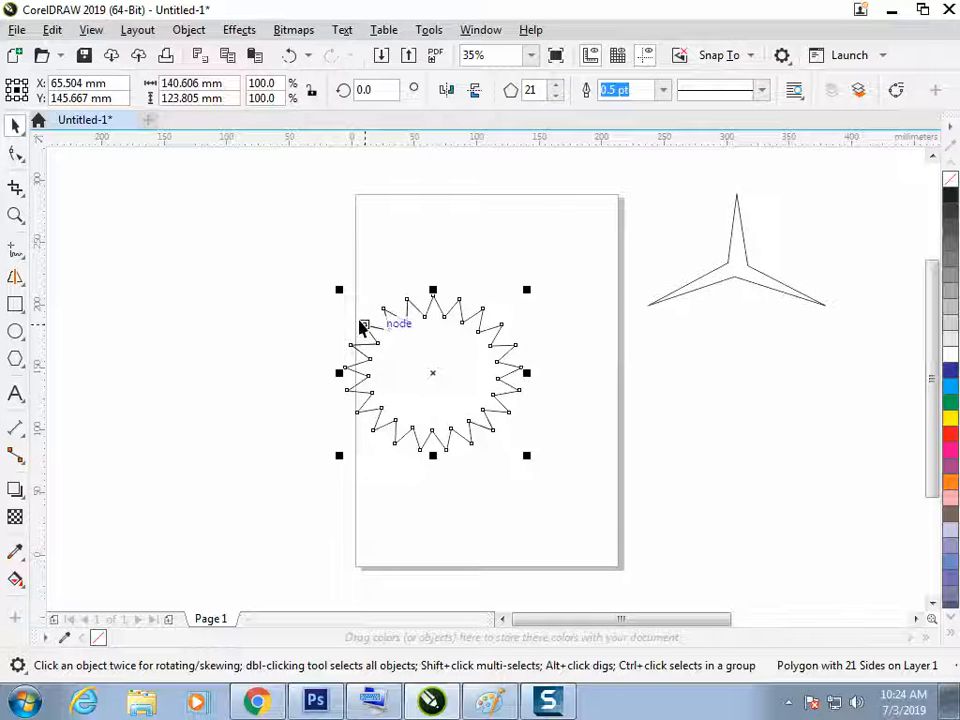
left_click_drag(527, 289, 488, 337)
left_click(587, 431)
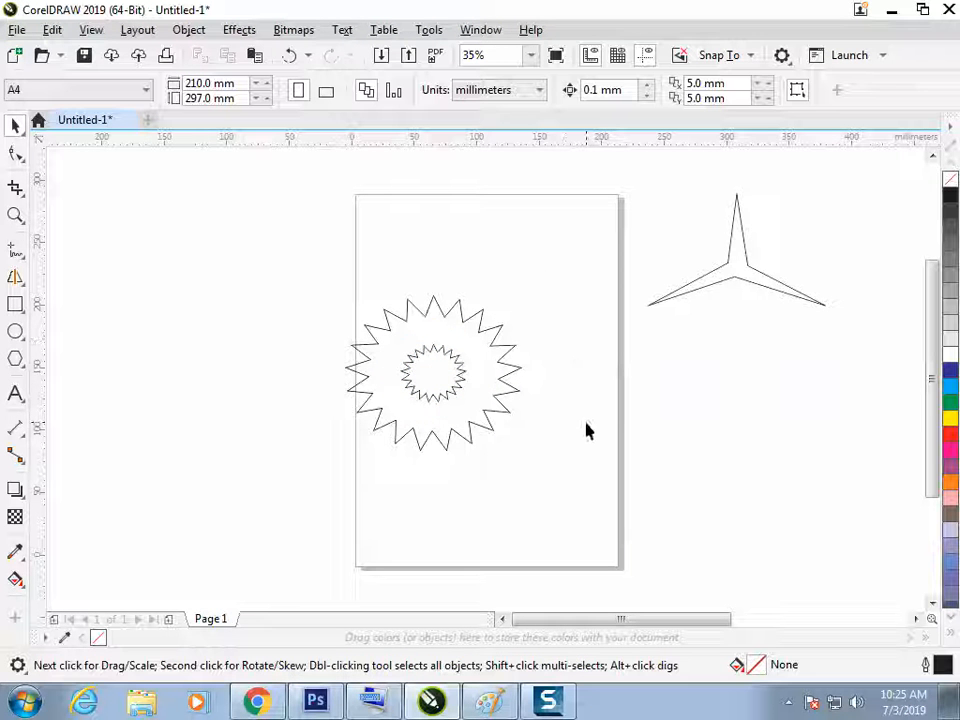
left_click(444, 377)
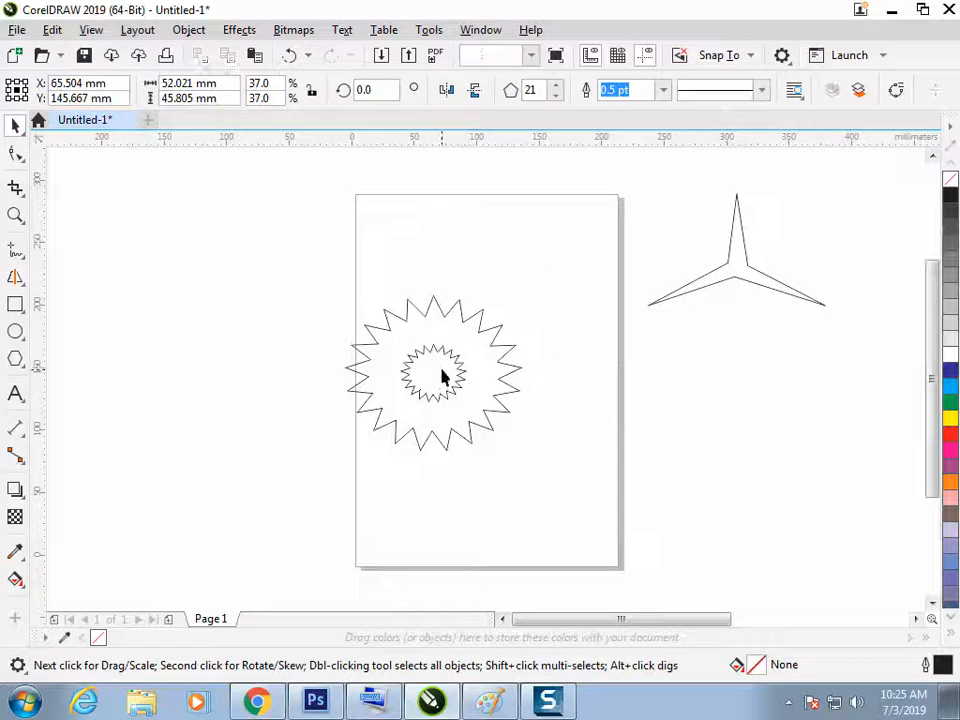
left_click(557, 97)
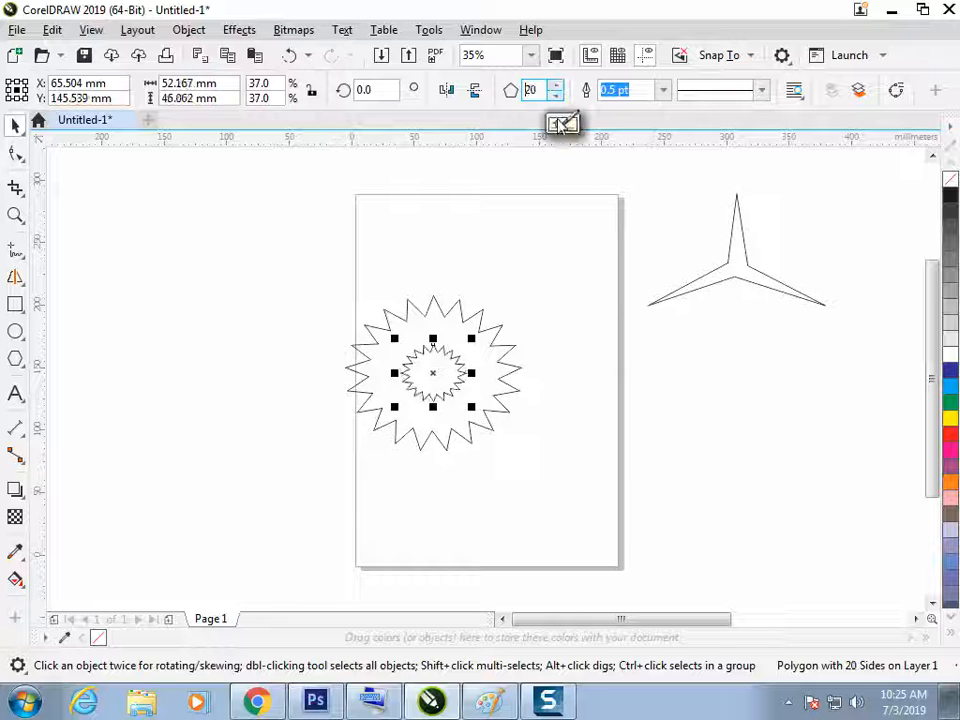
left_click(556, 96)
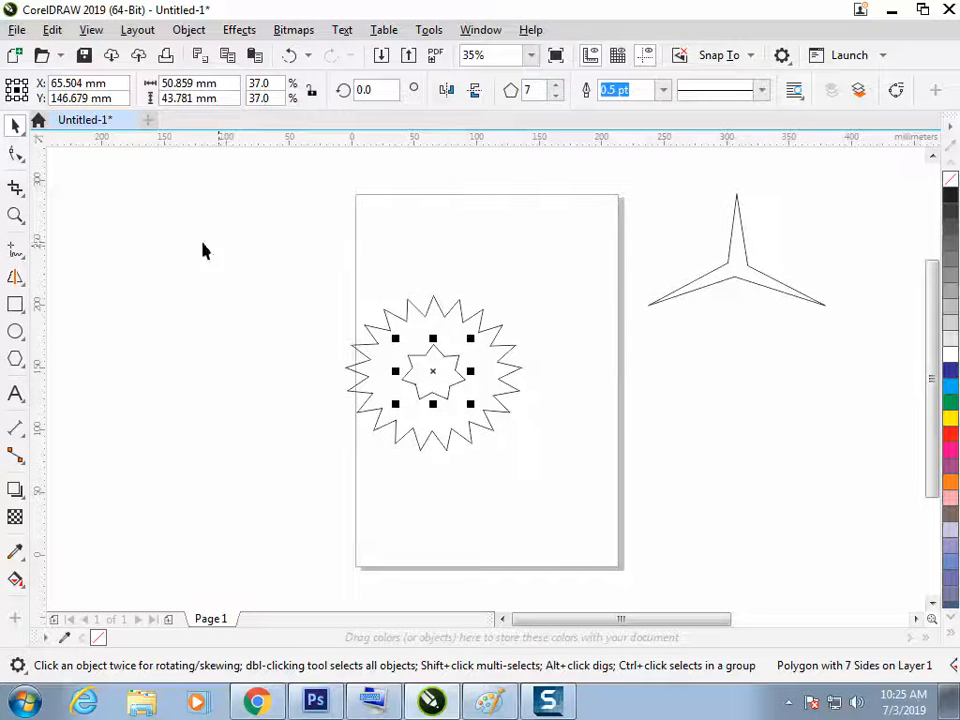
Step: Pull a node of the 7-sided inner star outward so that its points extend far beyond the outer star
left_click(15, 155)
left_click_drag(439, 368, 395, 250)
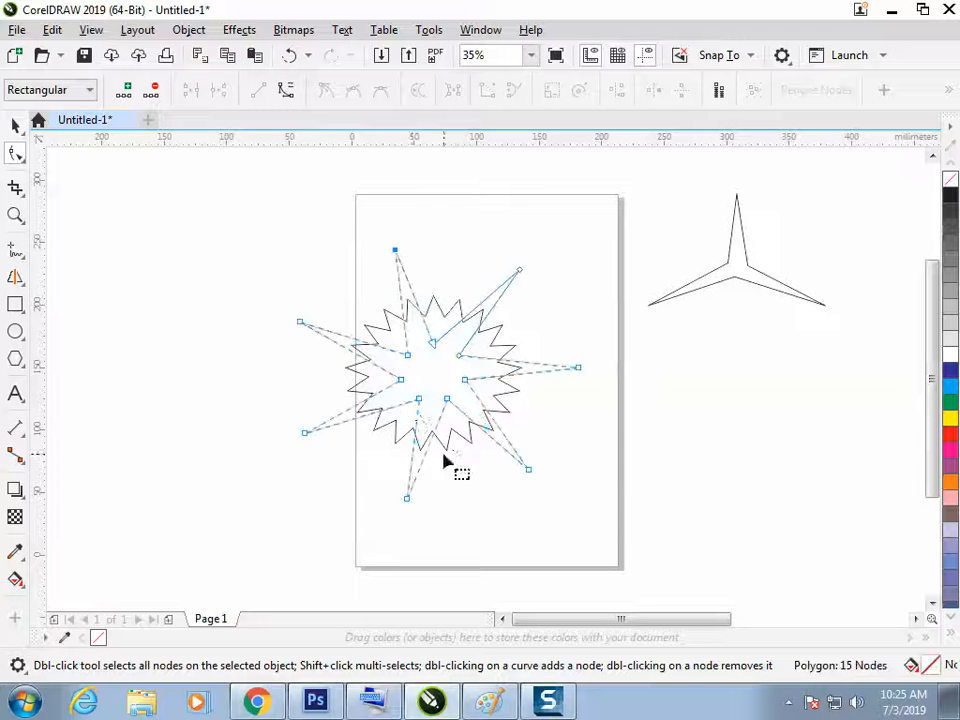
key("space")
left_click(245, 490)
Step: Remove the inner star and select the 21-sided outer star
left_click(431, 390)
key("ctrl+z")
left_click(422, 364)
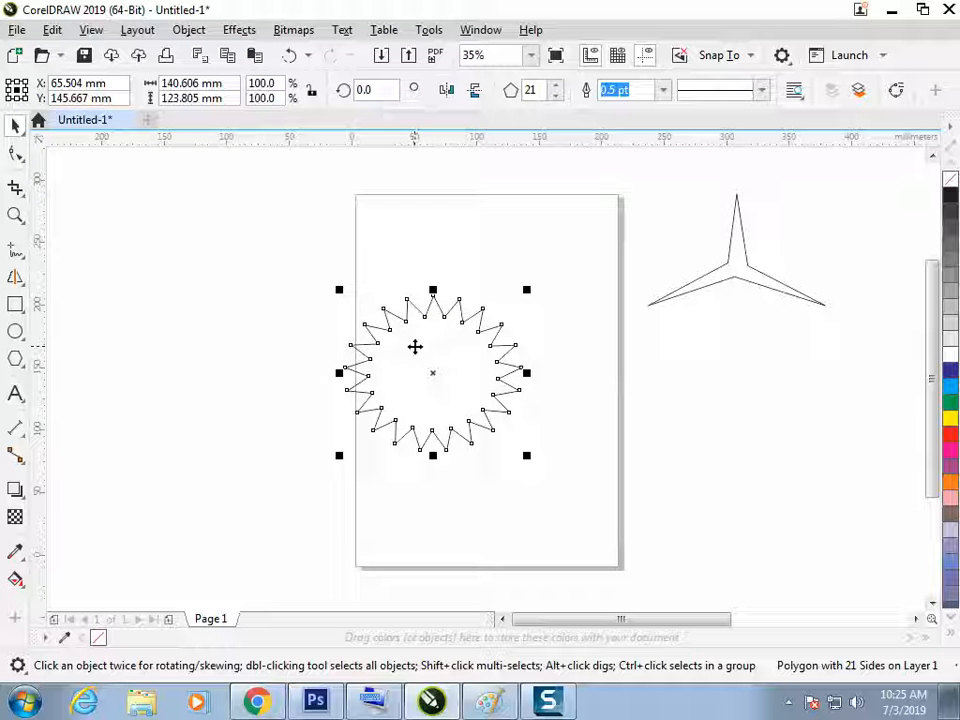
Step: Move the 21-sided star off the page to the empty area on its left
left_click(17, 362)
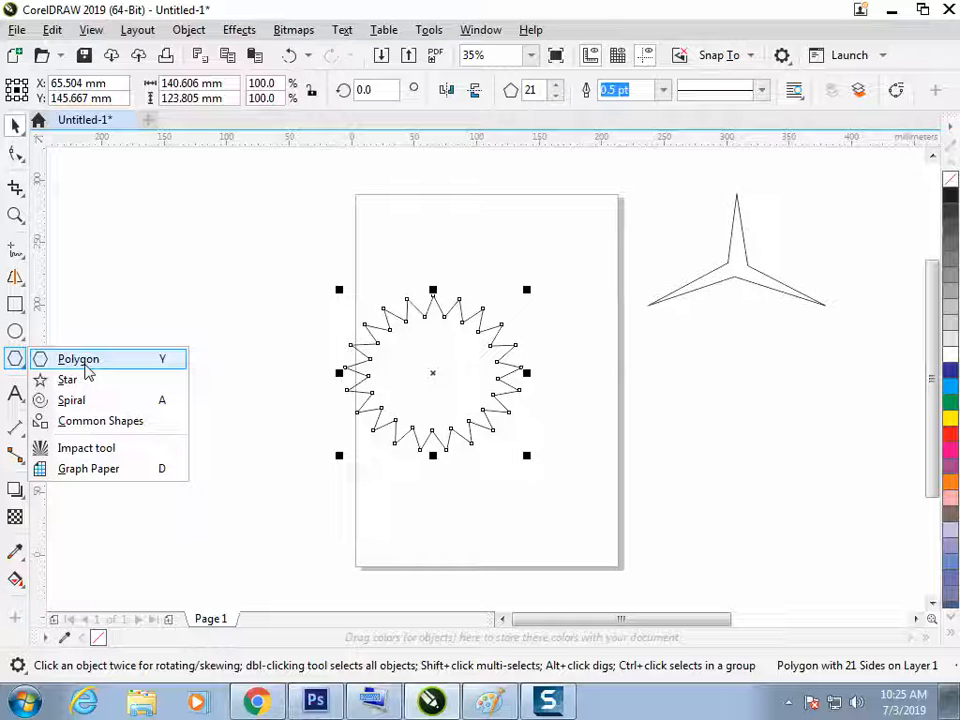
left_click(88, 367)
key("space")
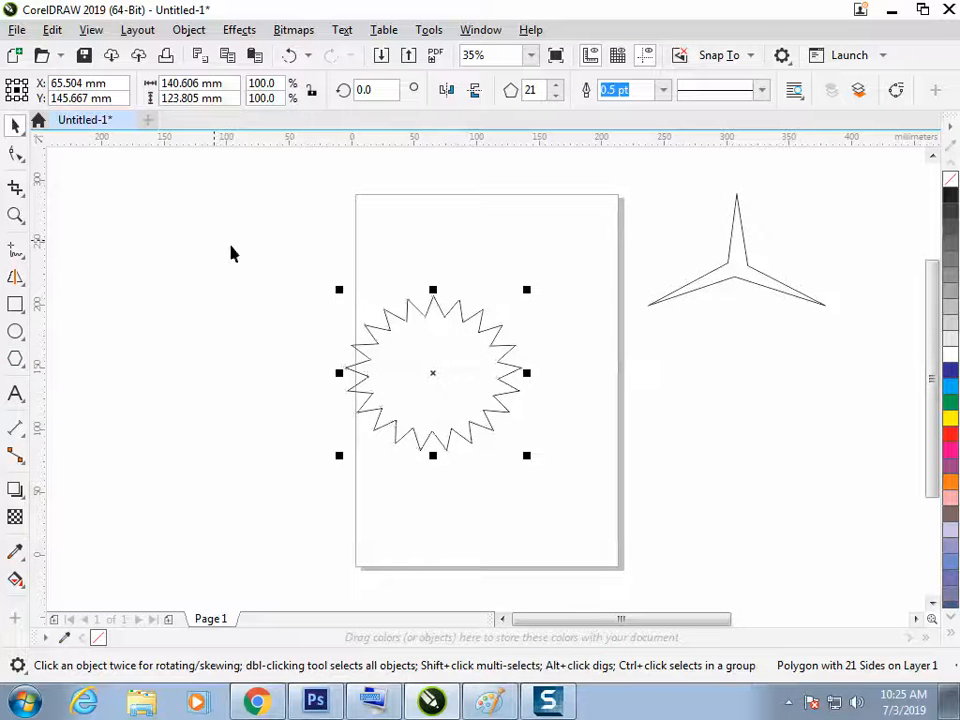
left_click_drag(437, 356, 291, 319)
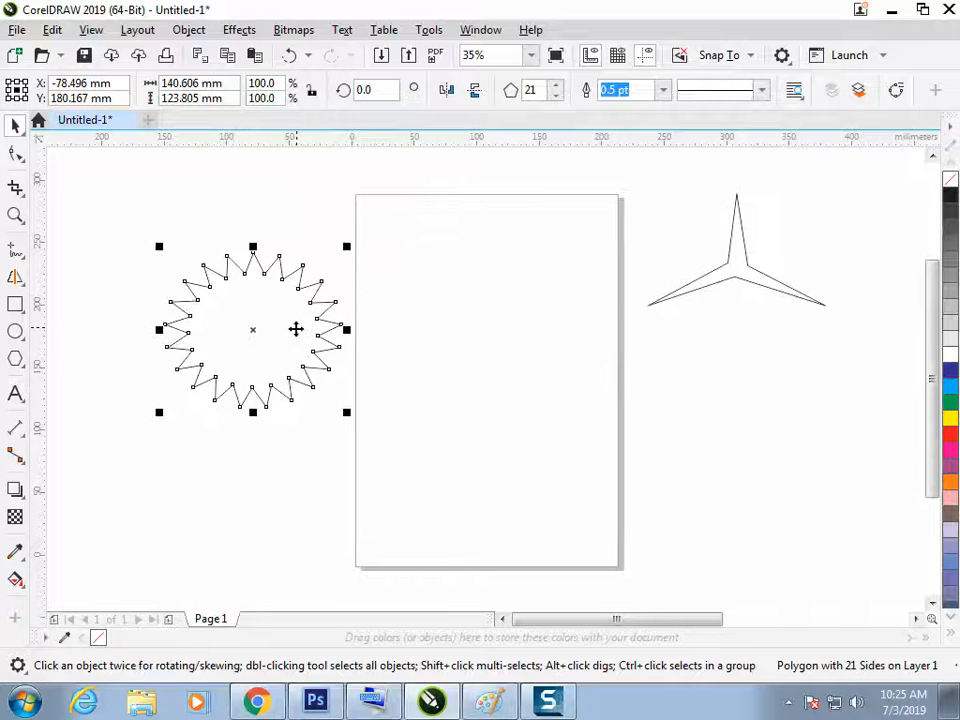
Step: Pull an outer node of the 21-sided star outward to lengthen all its spikes together, and undo the reshaping
left_click_drag(261, 268, 262, 238)
left_click(15, 153)
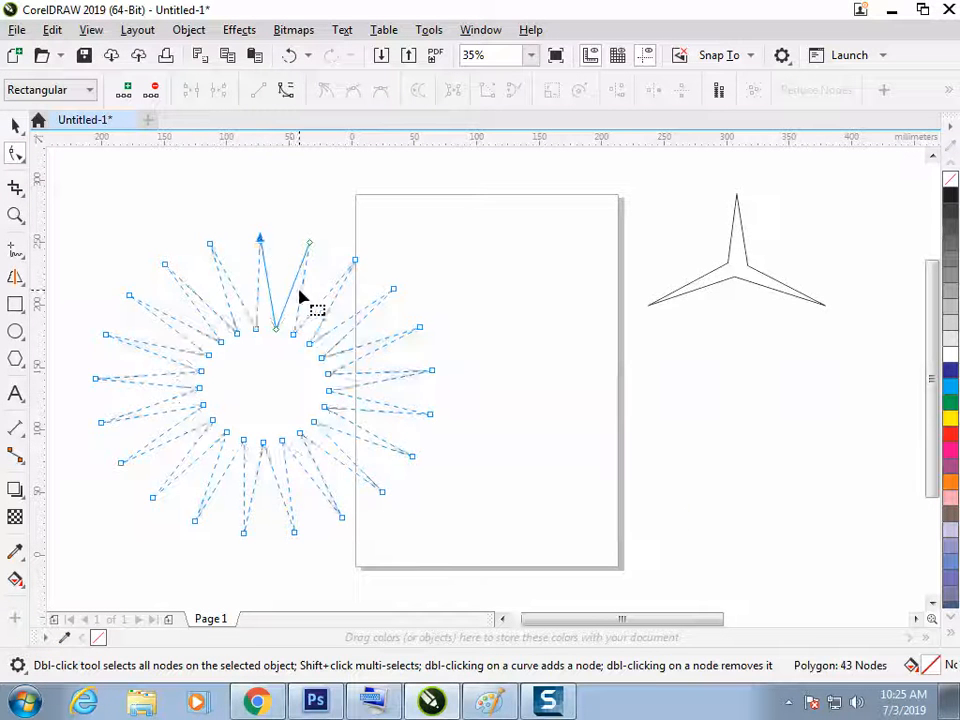
key("ctrl+z")
left_click(16, 125)
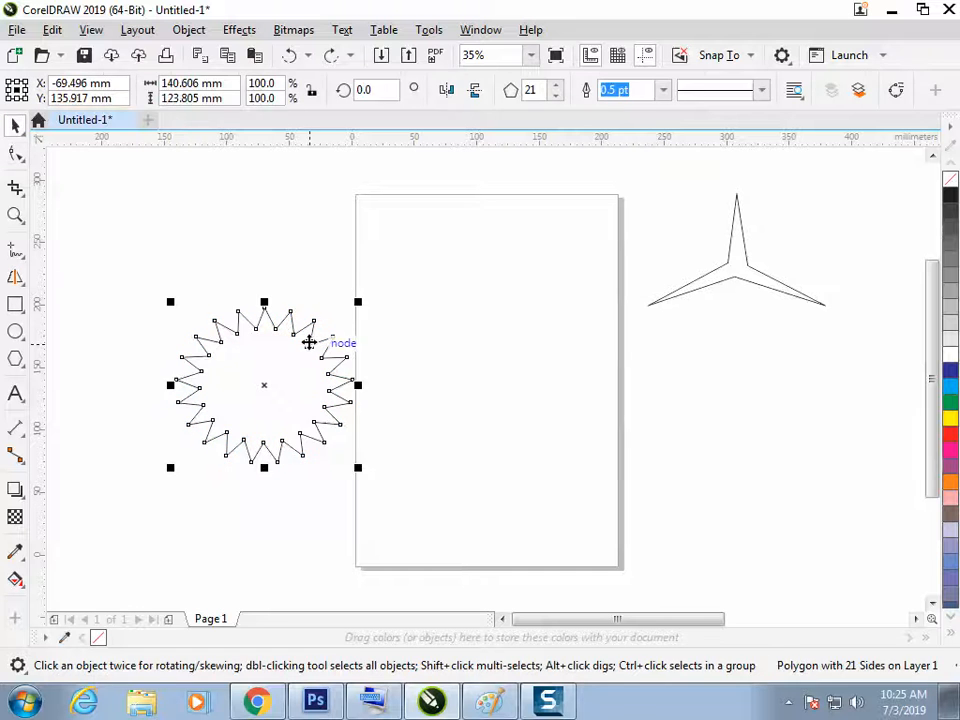
Step: Convert the 21-sided star to curves
left_click(189, 30)
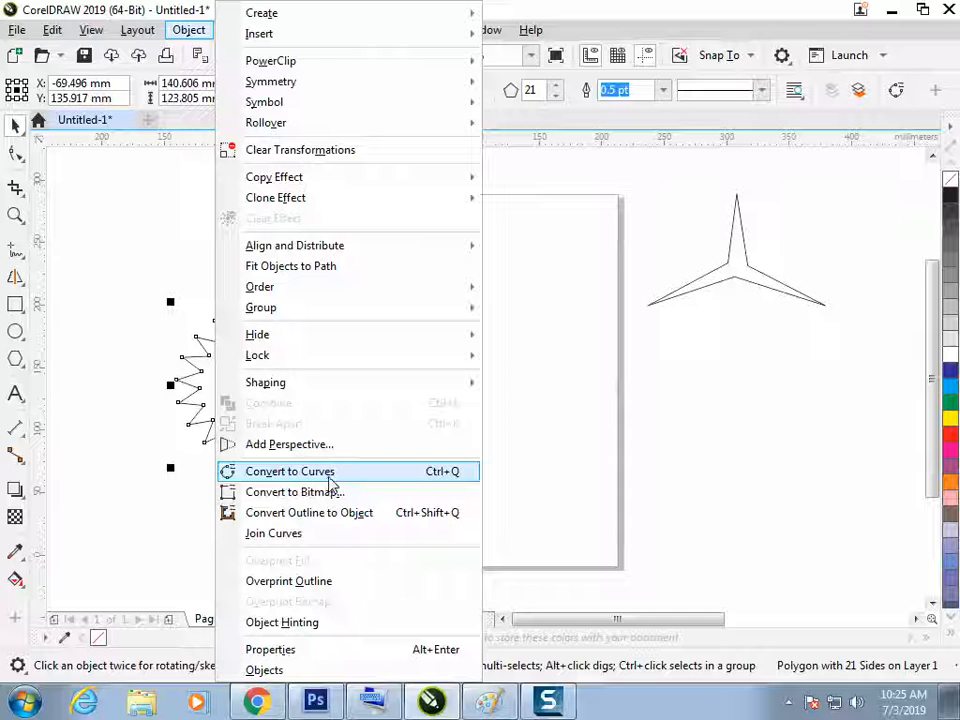
left_click(552, 322)
left_click_drag(291, 364, 288, 365)
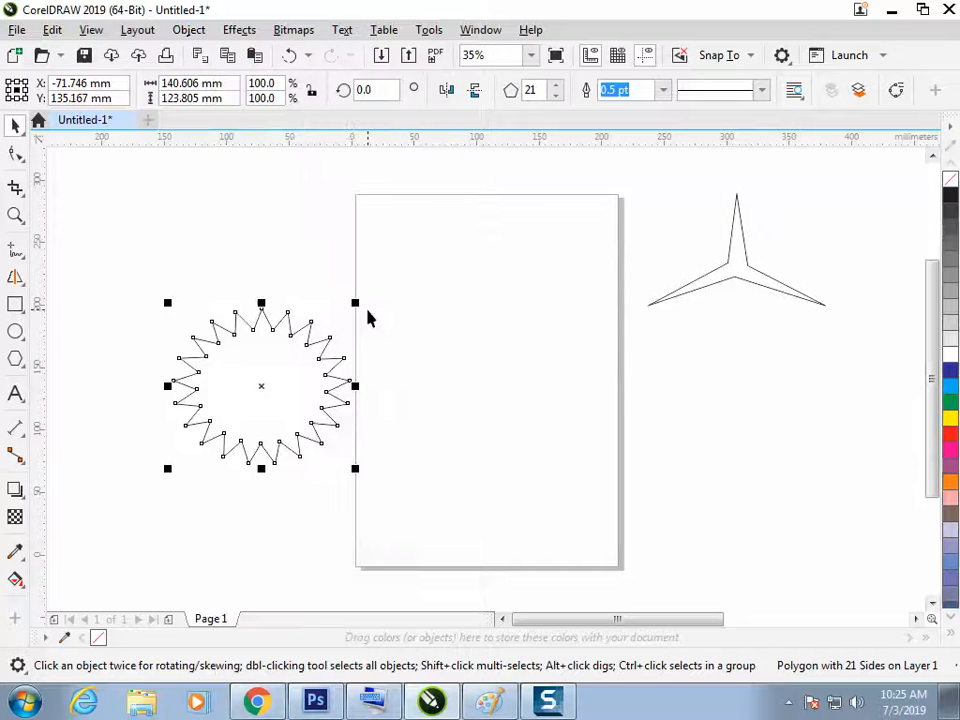
key("ctrl+q")
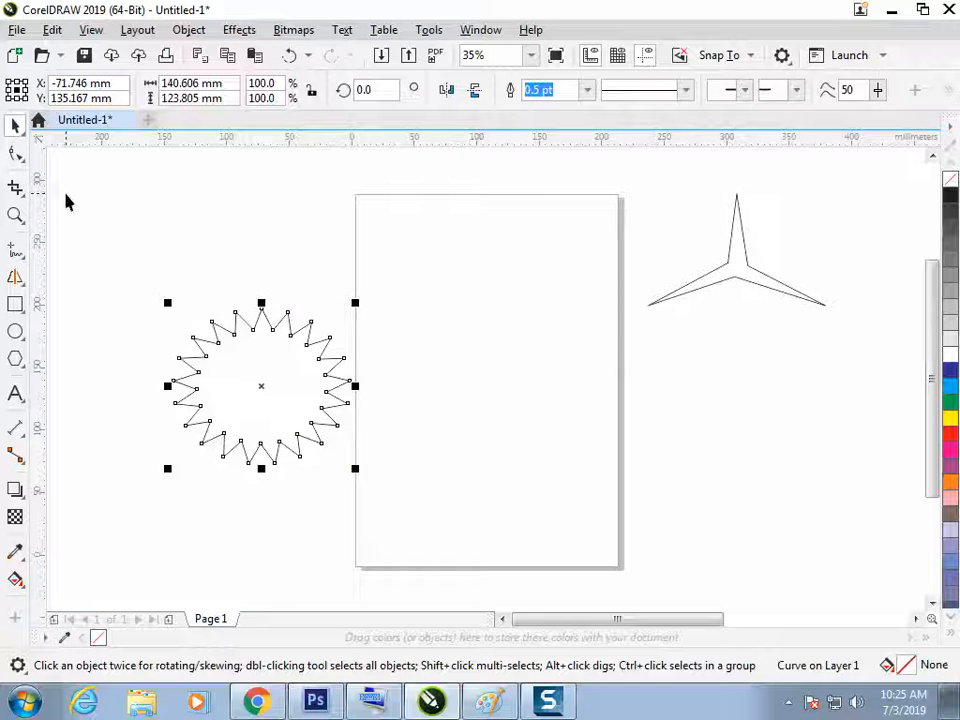
Step: Pull only the converted star's top node upward into one long spike, about 206 mm overall height, and shift the shape slightly left
left_click(16, 153)
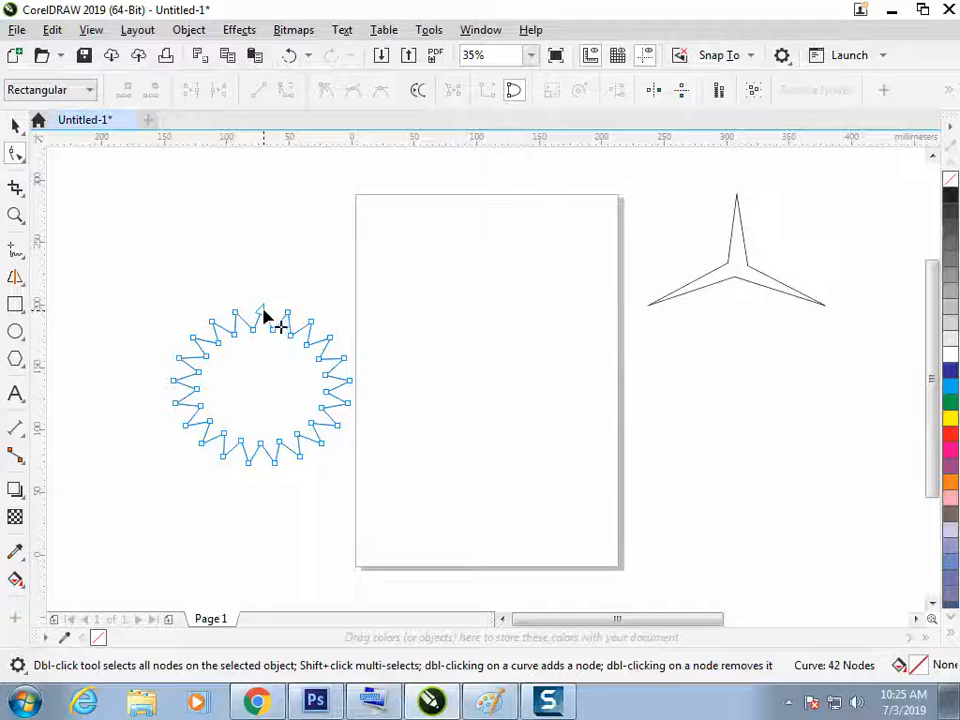
left_click_drag(263, 313, 261, 207)
left_click(457, 444)
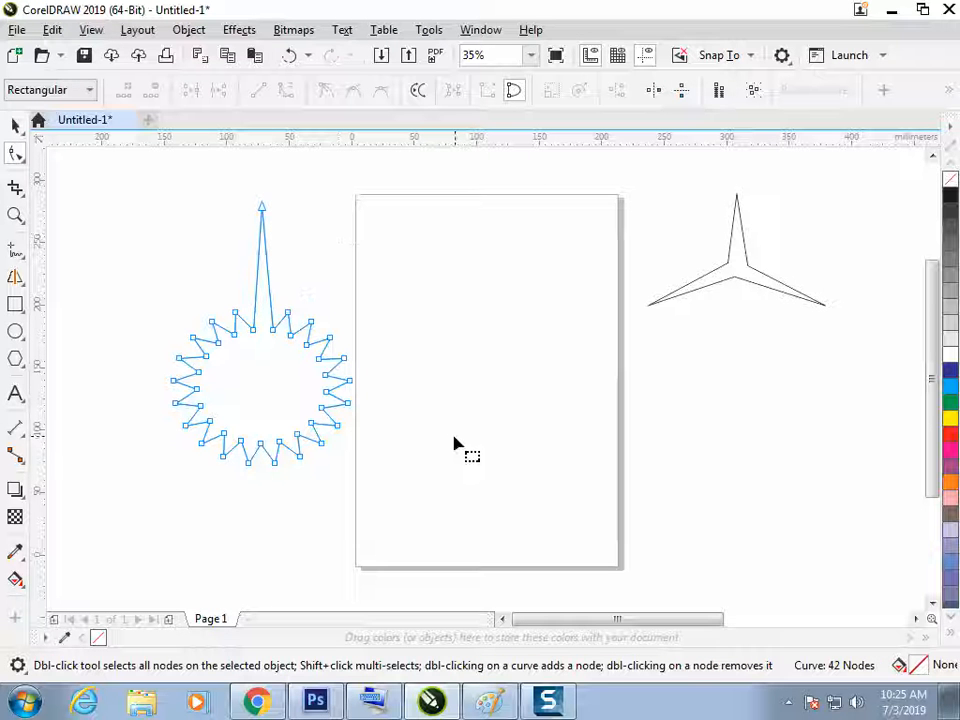
left_click(16, 125)
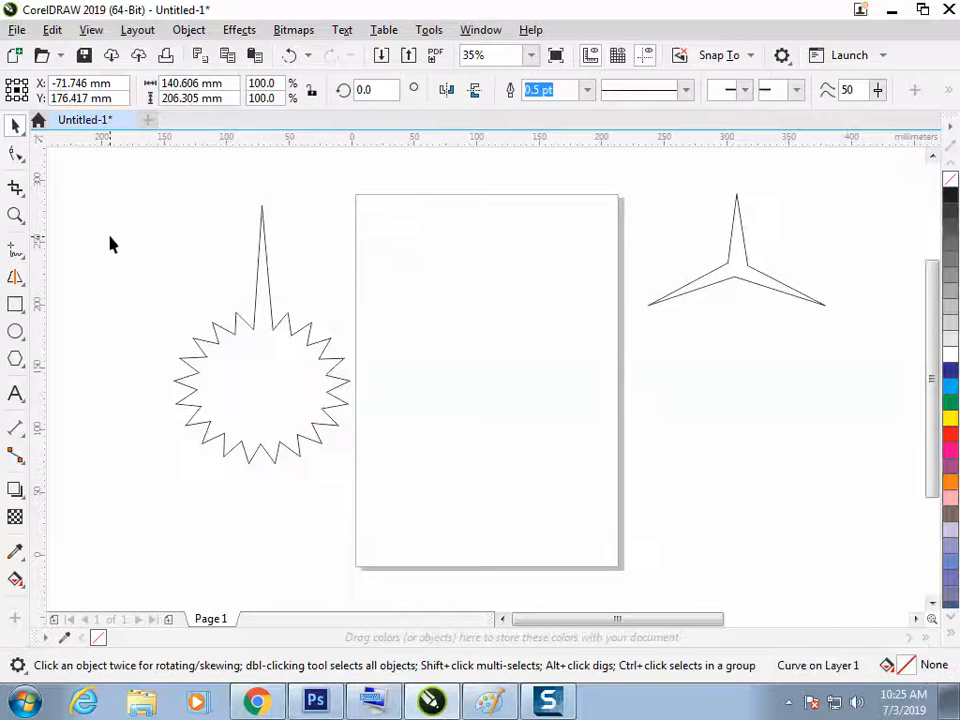
left_click(357, 448)
left_click(317, 442)
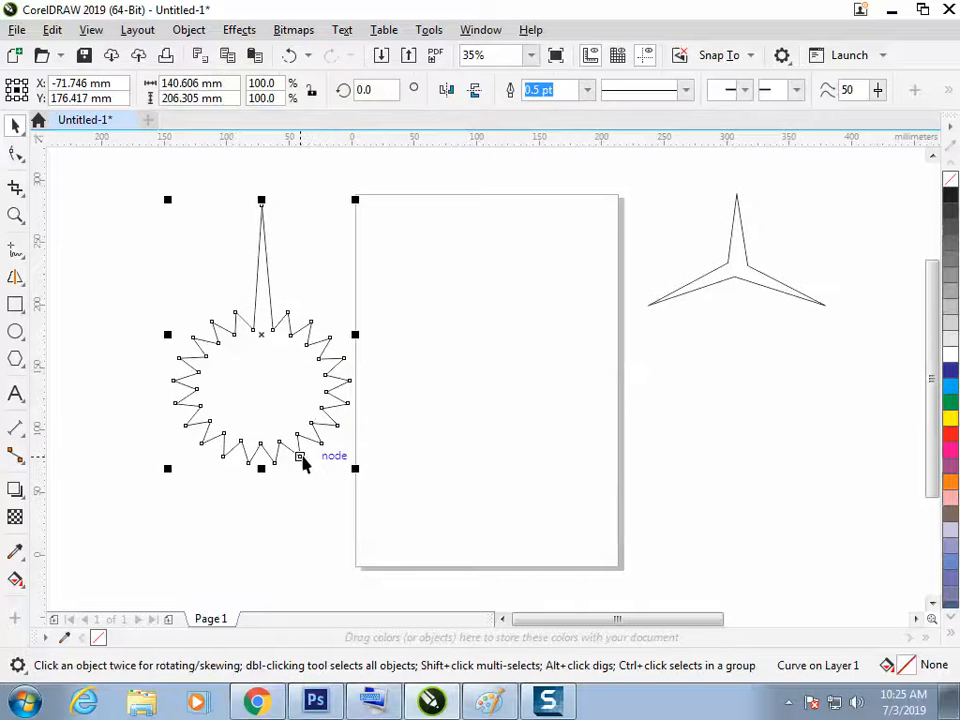
left_click_drag(289, 418, 284, 419)
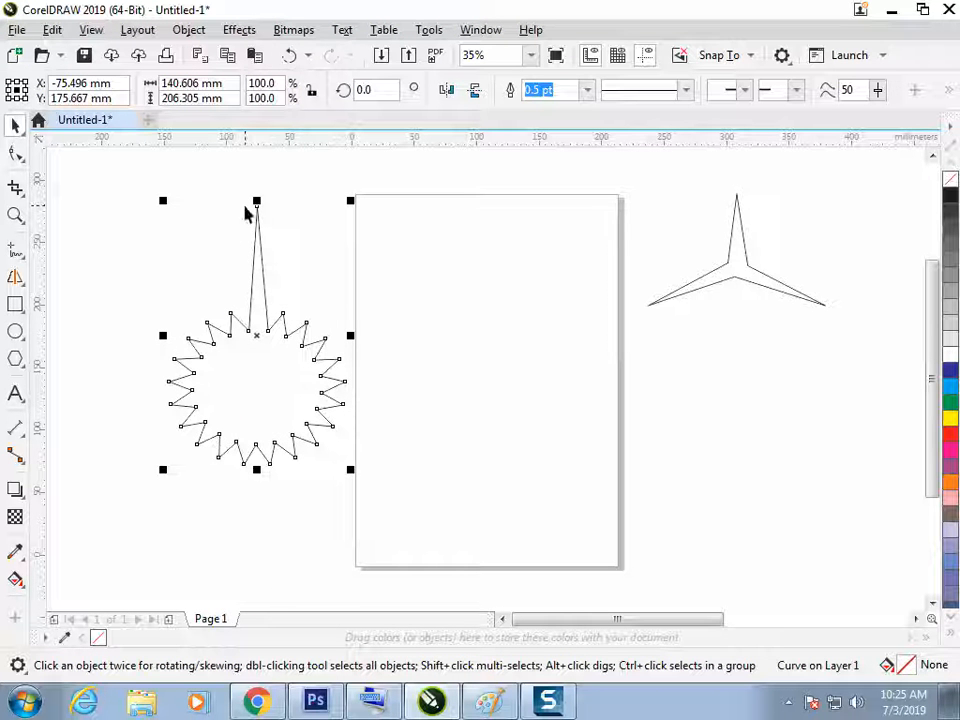
Step: Pull the long spike's tip node further up and to the left, and undo the change
left_click(16, 153)
mouse_move(257, 204)
left_mouse_down()
mouse_move(359, 229)
mouse_move(219, 213)
mouse_move(324, 213)
mouse_move(251, 183)
left_mouse_up()
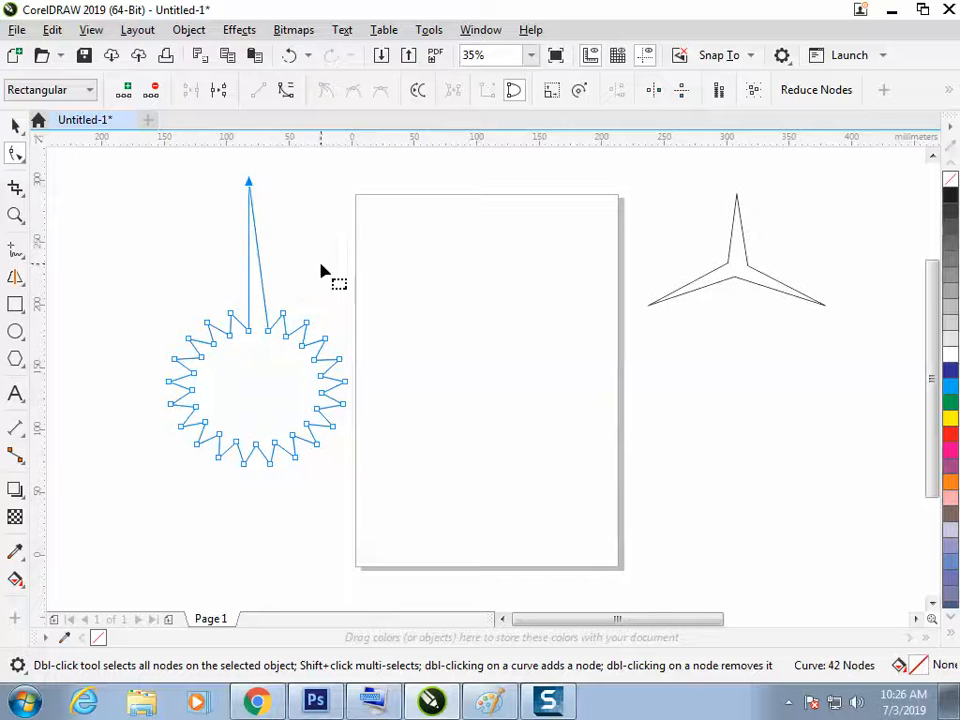
key("ctrl+z")
left_click(15, 127)
Step: Scale down the spiked curve proportionally and move it onto the upper part of the page
left_click(352, 447)
left_click(293, 403)
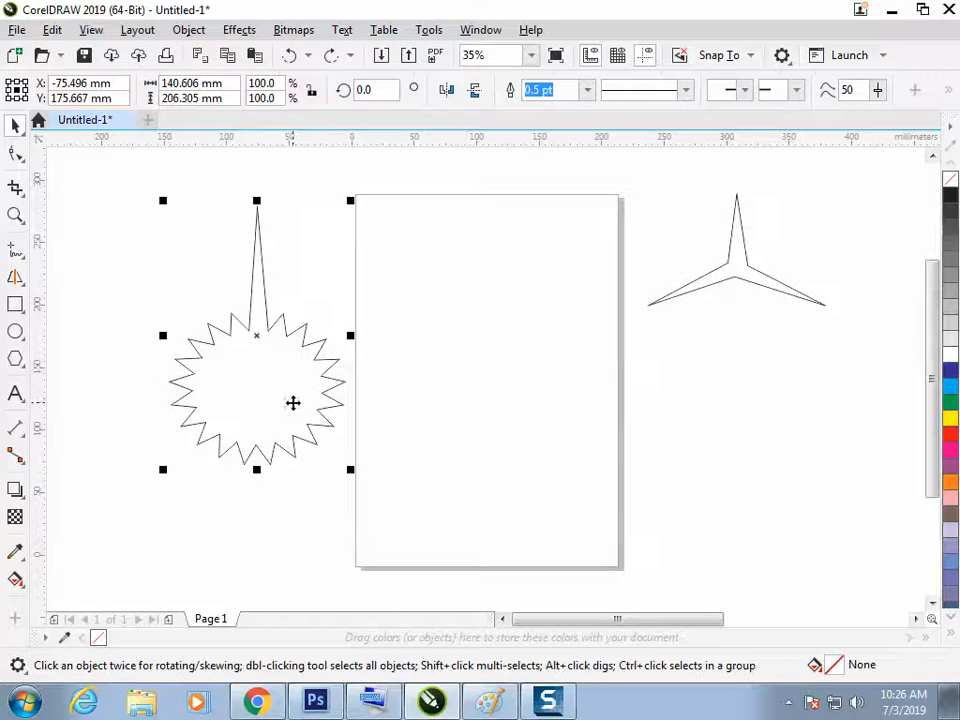
left_click_drag(350, 202, 280, 305)
left_click(298, 328)
left_click_drag(271, 351, 229, 433)
left_click_drag(186, 357, 520, 335)
left_click(117, 392)
Step: Draw a five-sided polygon about 148 mm wide and 121 mm high in the empty area left of the page
left_click(24, 366)
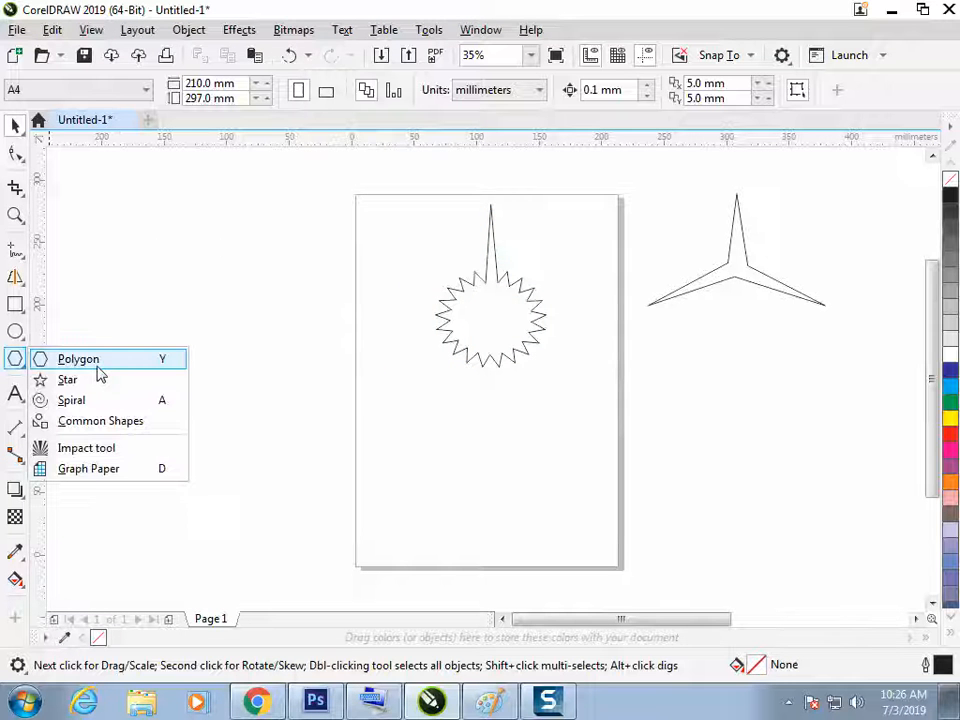
left_click(80, 388)
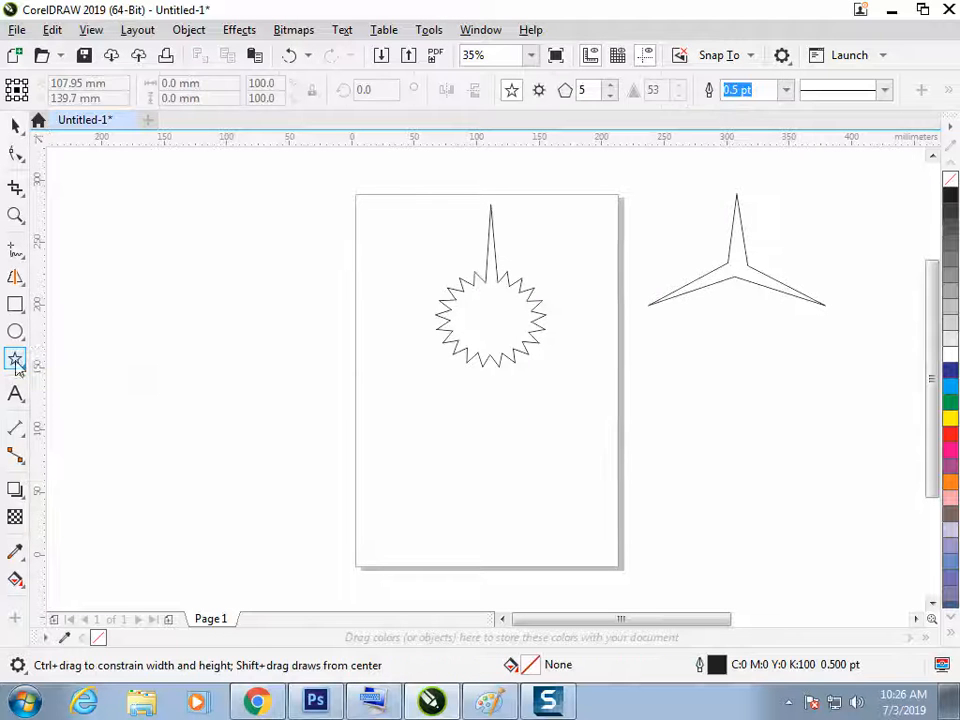
left_click(20, 356)
left_click(80, 359)
left_click(558, 86)
left_click_drag(196, 302, 294, 386)
Step: Pull the polygon's edge node inward to form a sharp five-pointed star, and move the shape slightly upward
left_click(15, 153)
left_click_drag(150, 247, 179, 287)
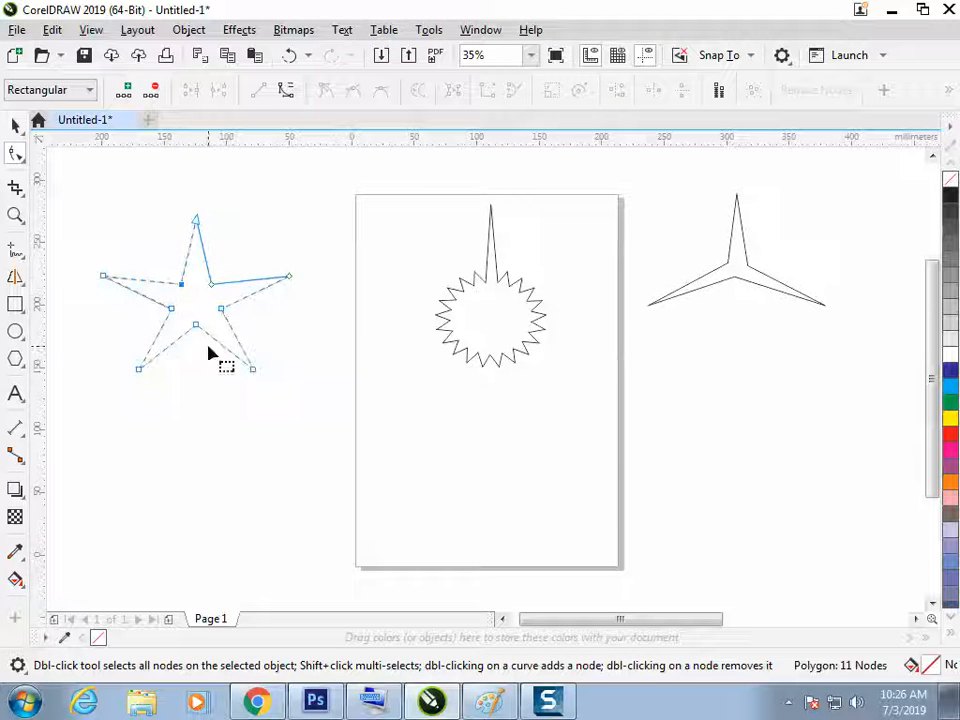
left_click(15, 125)
left_click(96, 189)
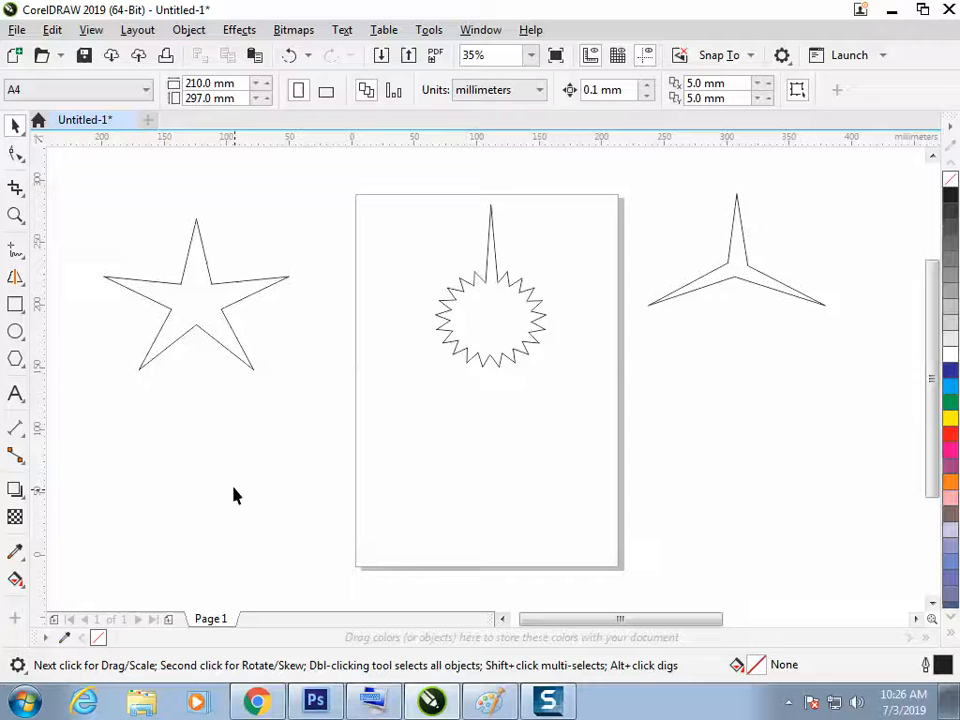
left_click_drag(206, 307, 213, 281)
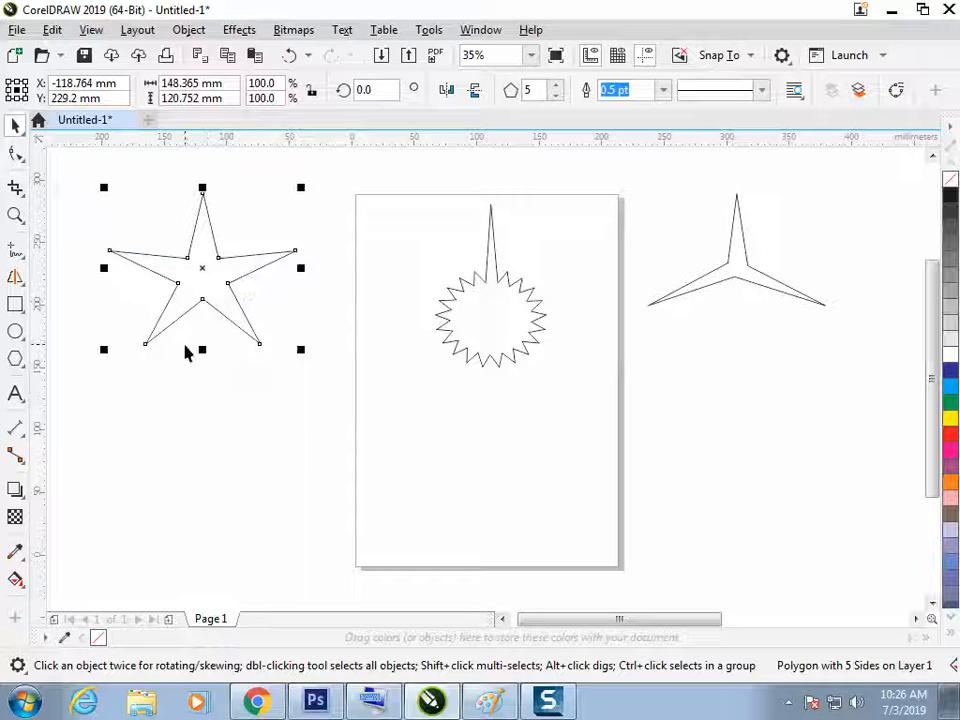
Step: Draw a five-pointed star about 101 by 96 mm with the Star tool and place it level beside the polygon star
left_click(21, 359)
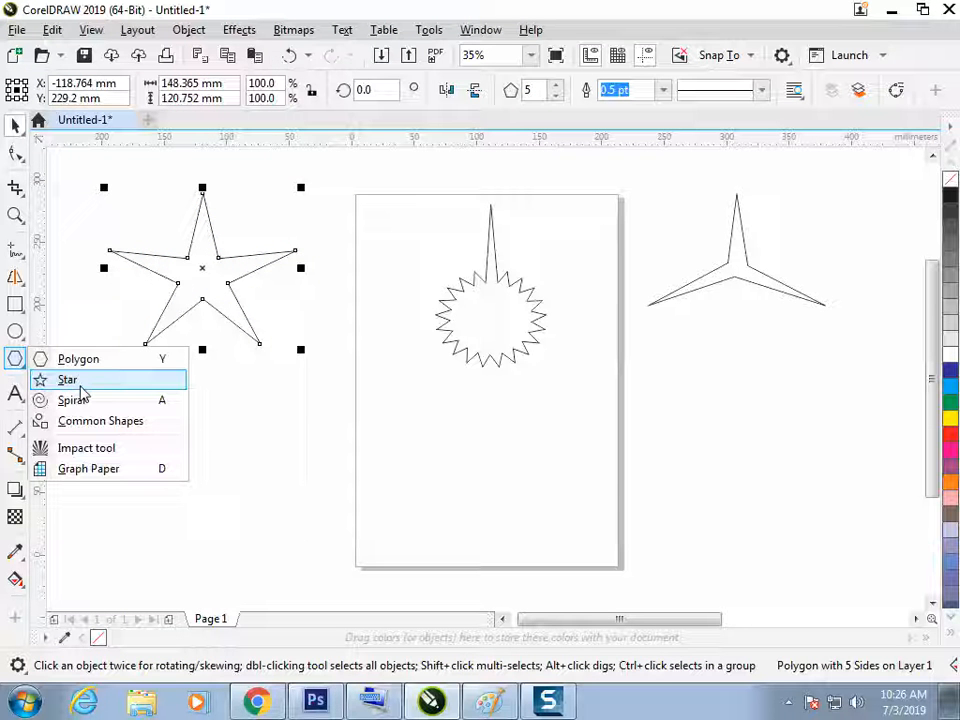
left_click(80, 384)
left_click_drag(348, 375, 413, 427)
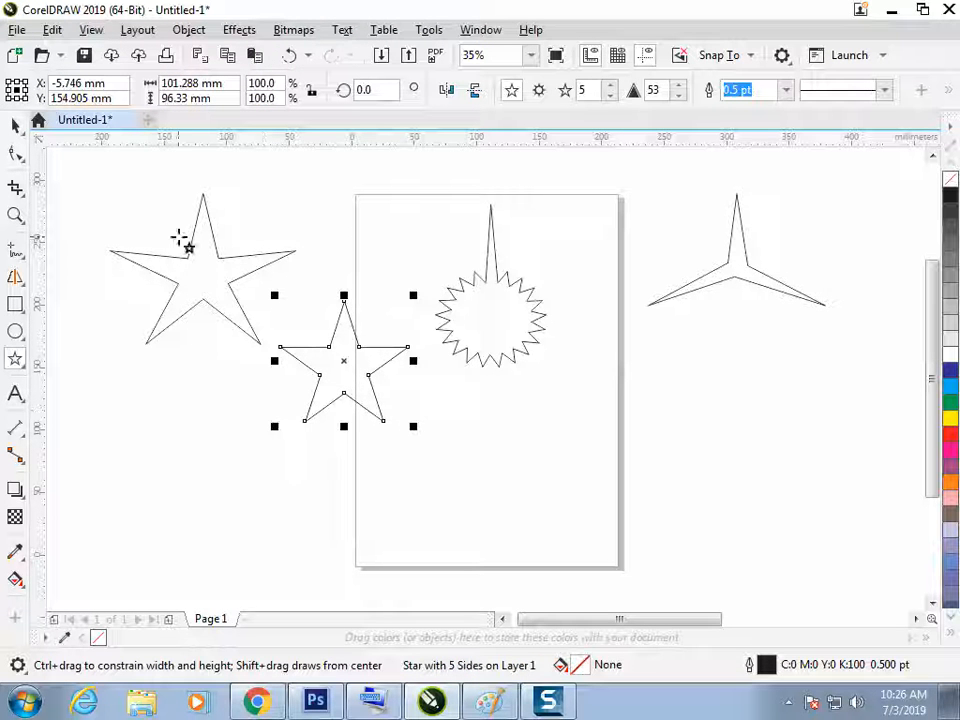
left_click(15, 125)
left_click_drag(346, 352, 346, 276)
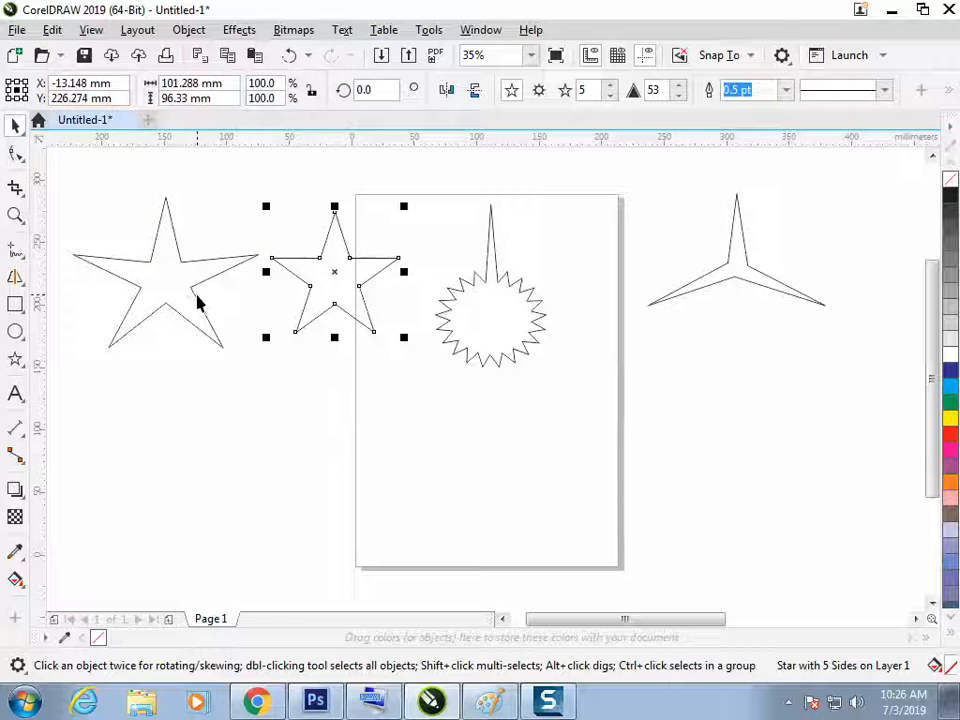
Step: Raise the new star's sharpness to 58 and bring it down to 35
left_click(679, 87)
left_click(679, 87)
left_click(679, 87)
left_click(679, 87)
left_click(679, 87)
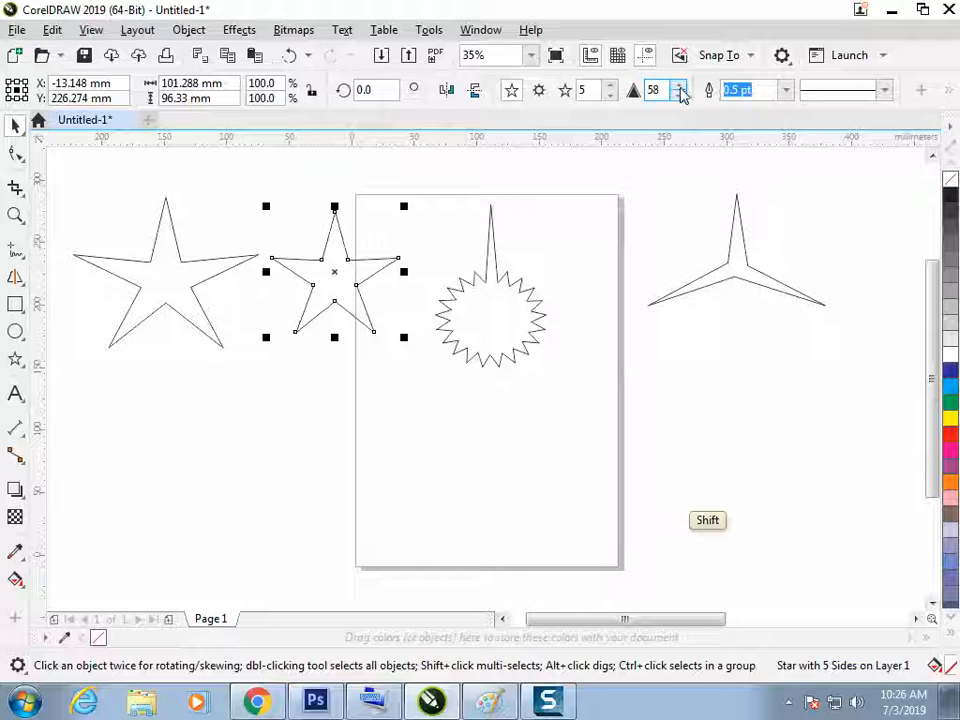
mouse_move(679, 90)
left_mouse_down()
mouse_move(690, 122)
mouse_move(681, 101)
left_mouse_up()
Step: Pull the inner node of the polygon-based star outward to make its points wider and blunter
left_click(155, 286)
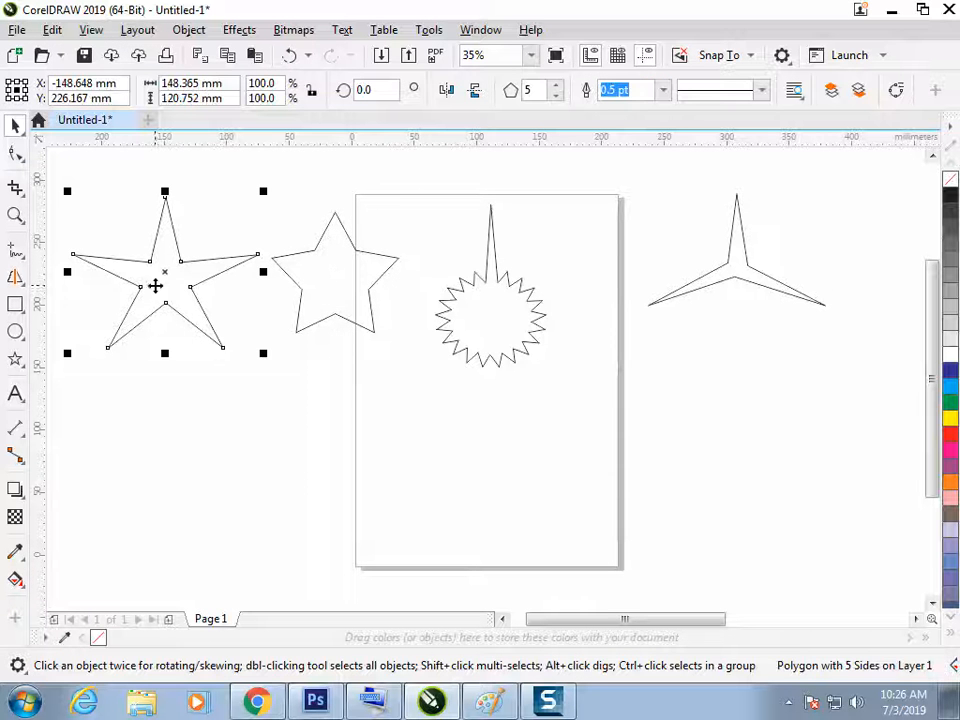
left_click(17, 158)
left_click_drag(181, 262, 194, 246)
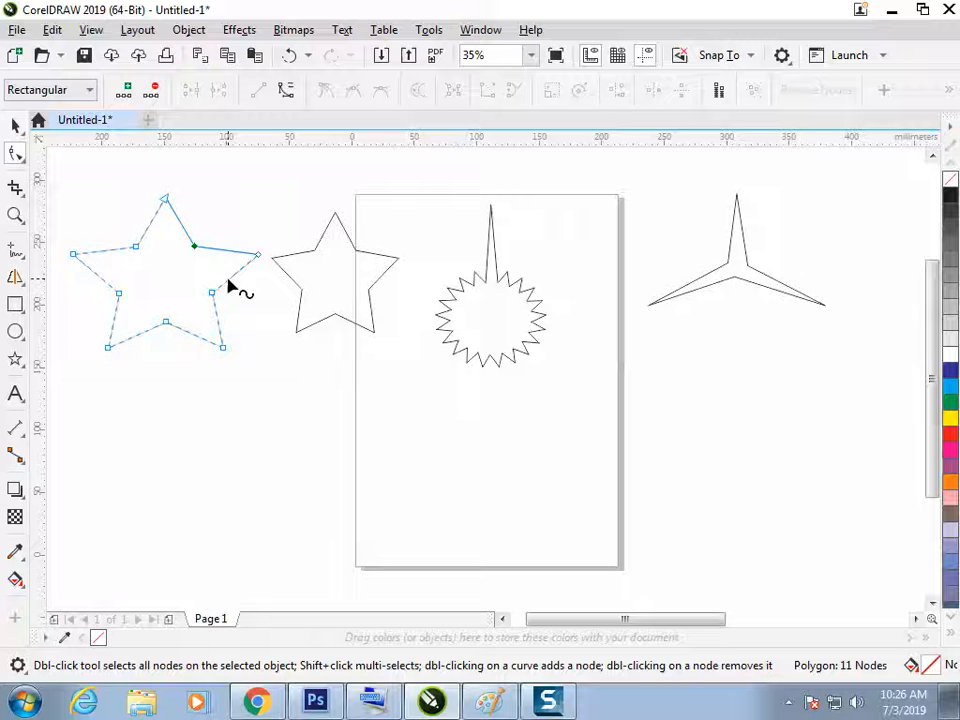
left_click(15, 125)
Step: Lower the sharpness of the star made with the Star tool to 29
left_click(343, 279)
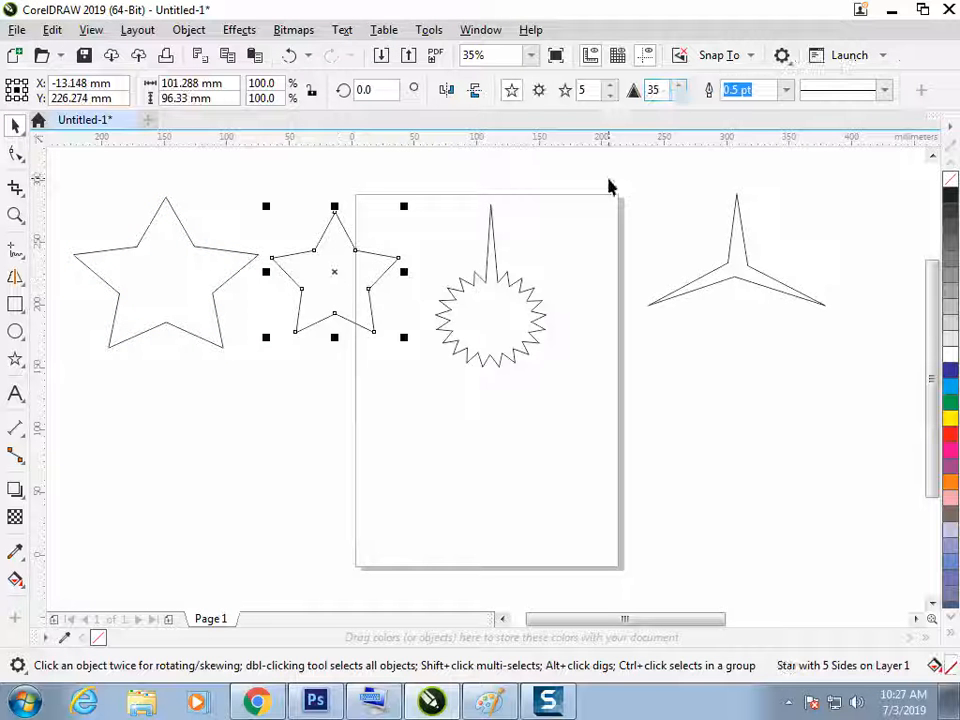
left_click(678, 97)
left_click(678, 97)
left_click(679, 97)
left_click(679, 97)
left_click(680, 97)
left_click(680, 97)
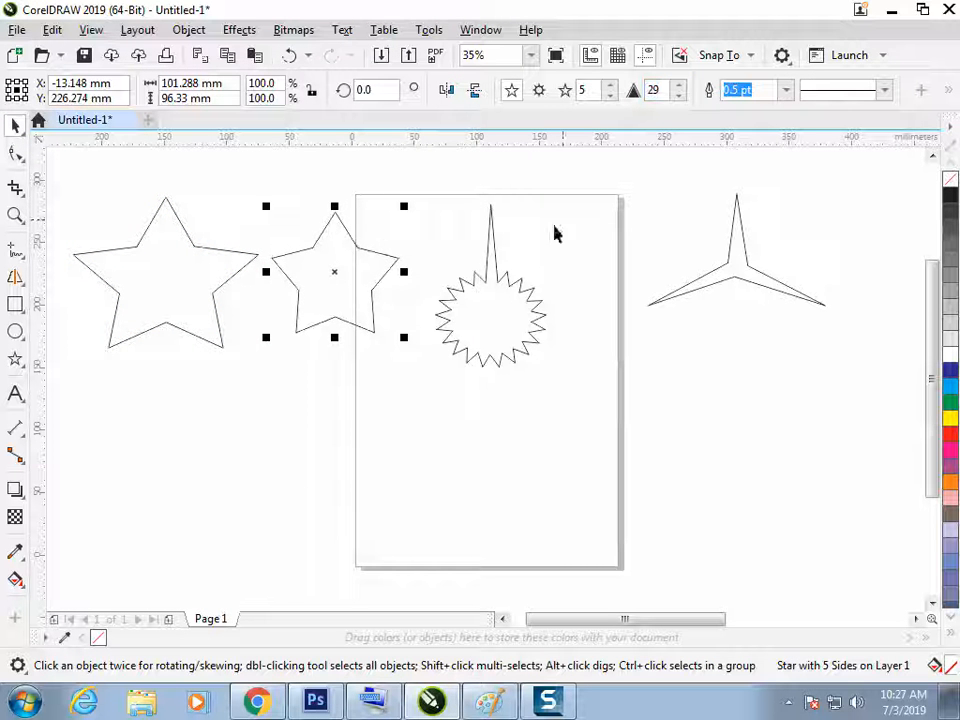
Step: Copy the star directly below the original, try another sharpness on the copy and undo that change
left_click_drag(341, 274, 357, 415)
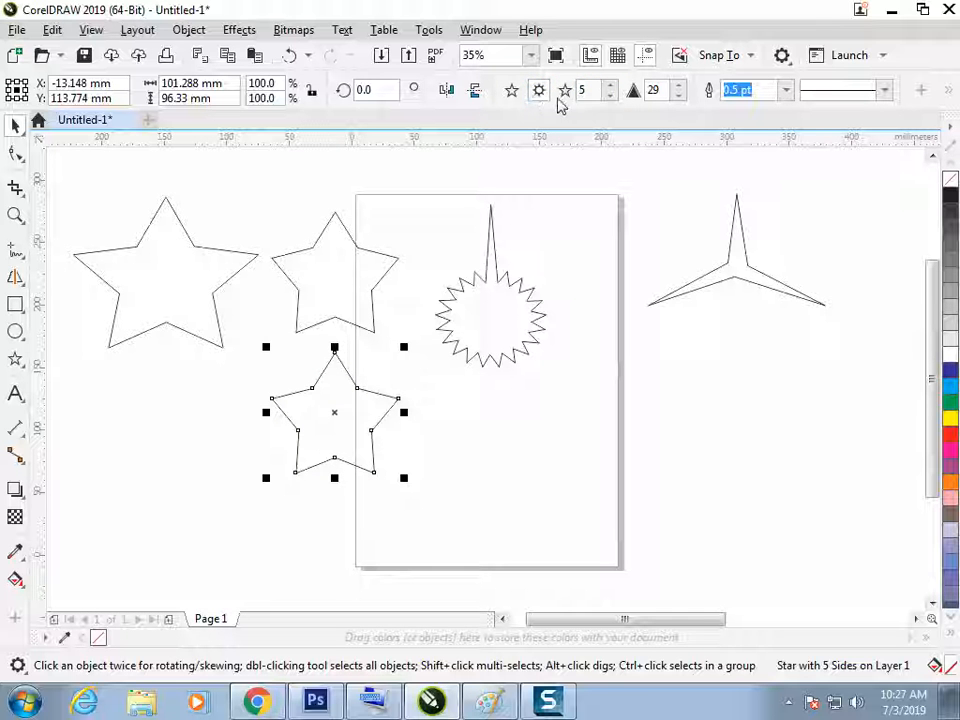
left_click_drag(681, 90, 688, 39)
key("ctrl+z")
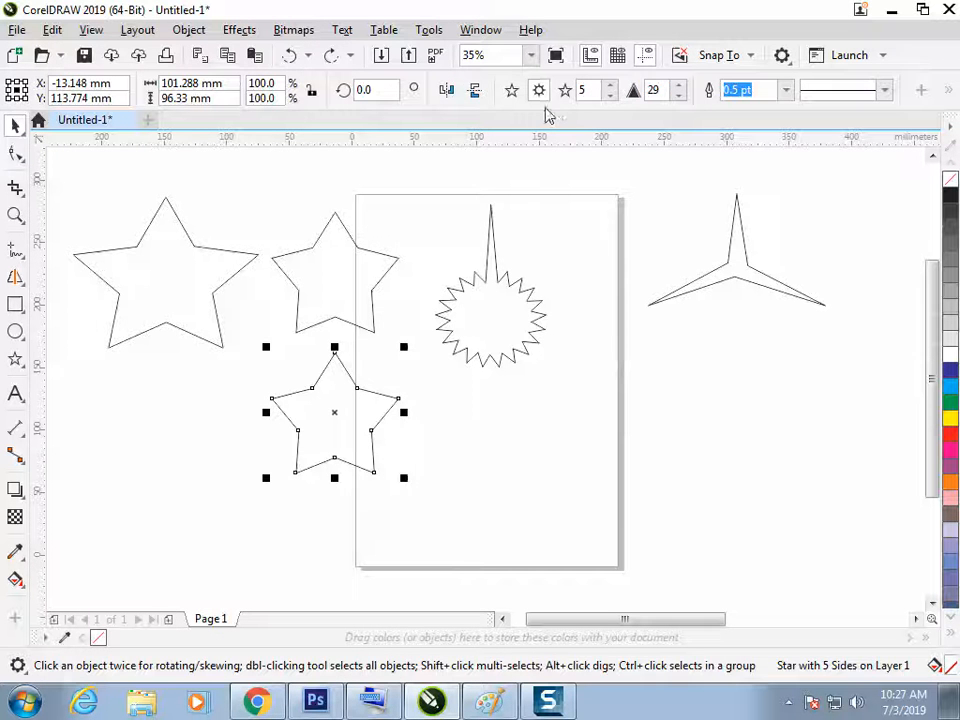
left_click(561, 360)
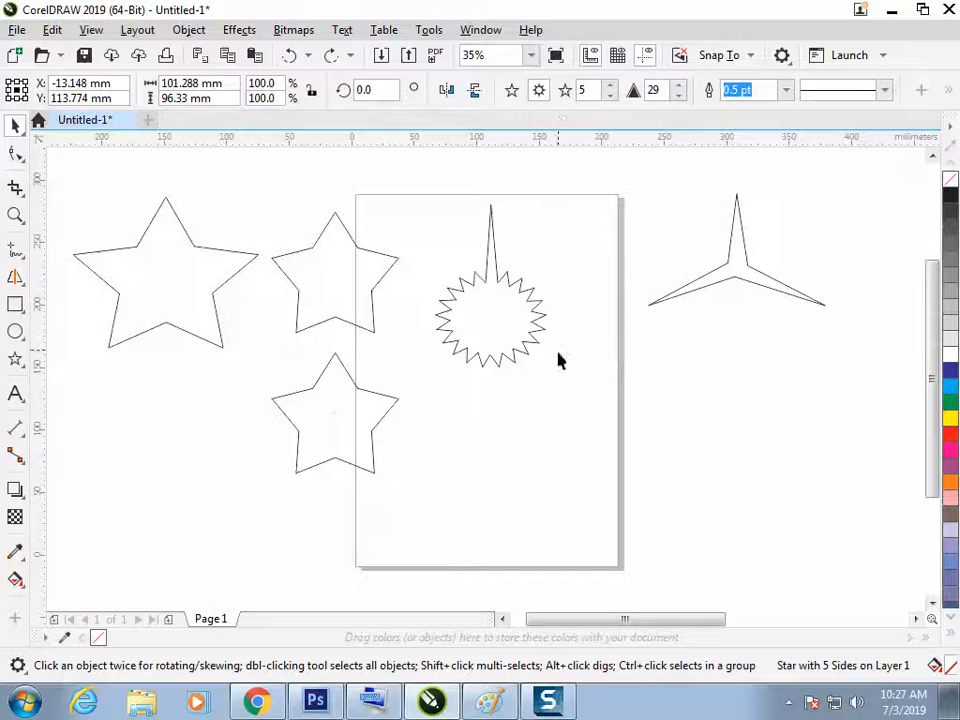
Step: Draw two small five-pointed stars, about 65 by 62 mm and 61 by 58 mm, one above the other over the page's right edge
left_click(15, 359)
left_click_drag(566, 197, 640, 276)
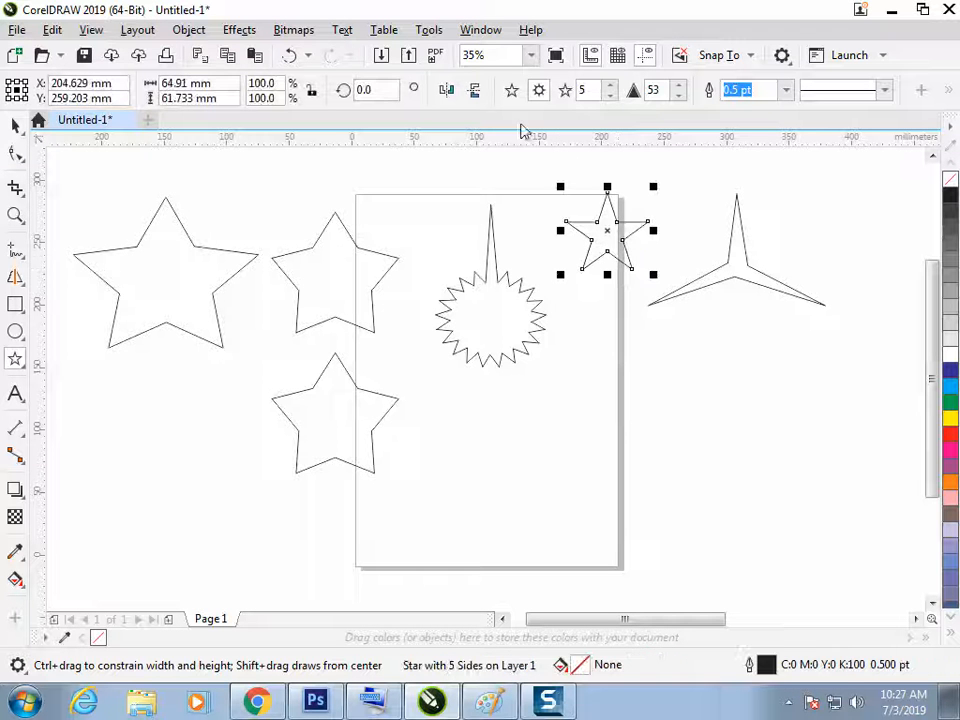
left_click_drag(588, 319, 674, 400)
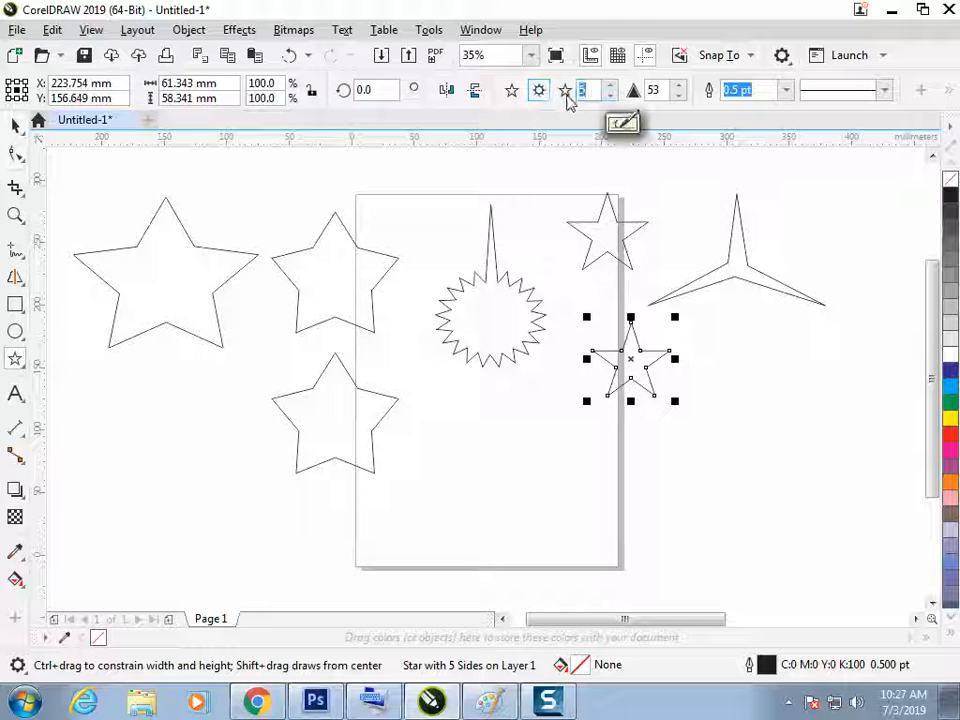
Step: Switch from Simple star back to Complex star, and fill the lower small star with 20% black
left_click(511, 90)
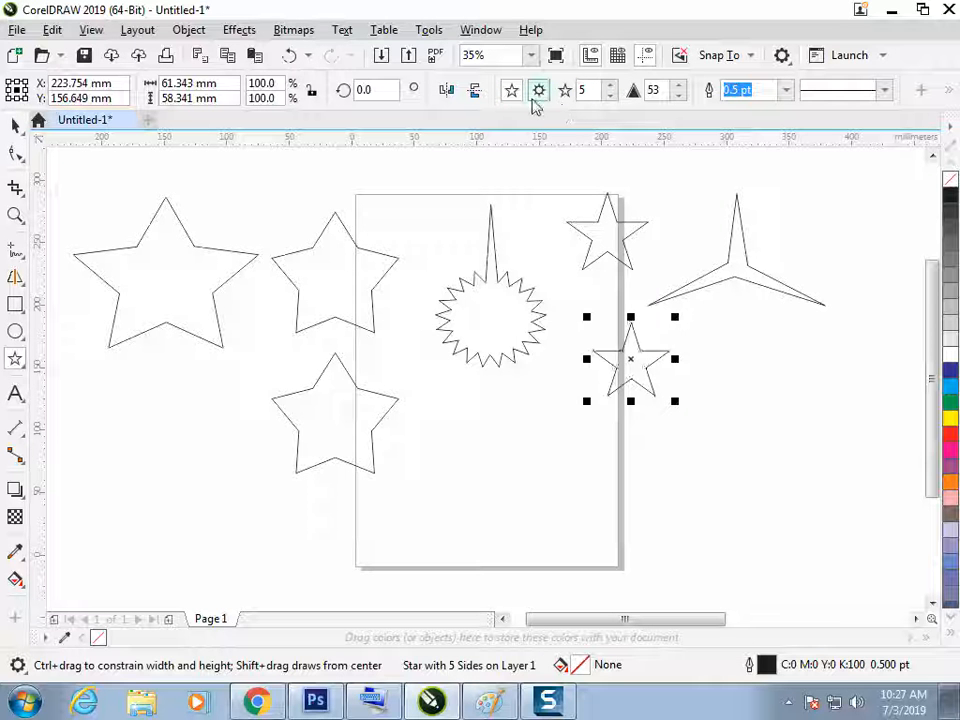
left_click(537, 91)
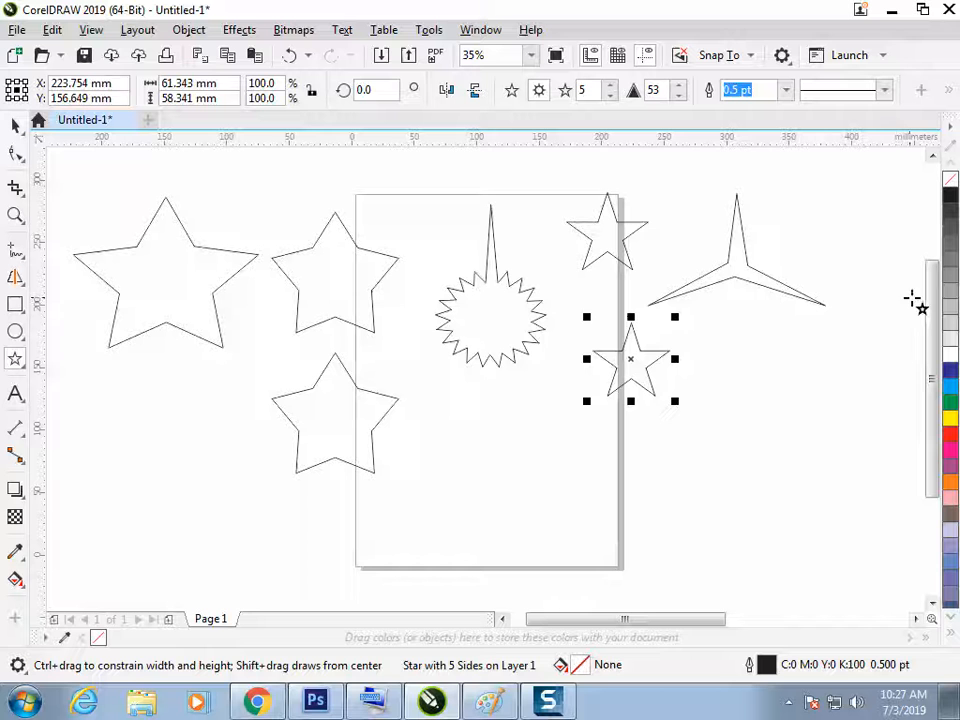
left_click(949, 326)
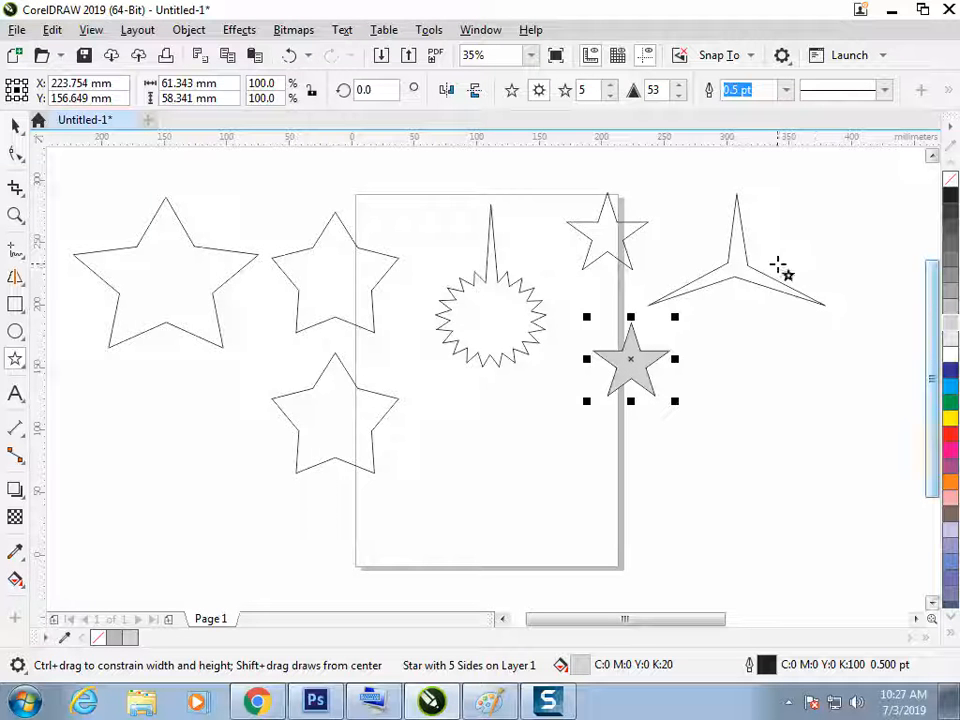
Step: Move all objects together to the right to clear the area left of the page
left_click(15, 127)
left_click(162, 246)
key("ctrl+a")
left_click_drag(184, 287, 405, 287)
left_click(55, 345)
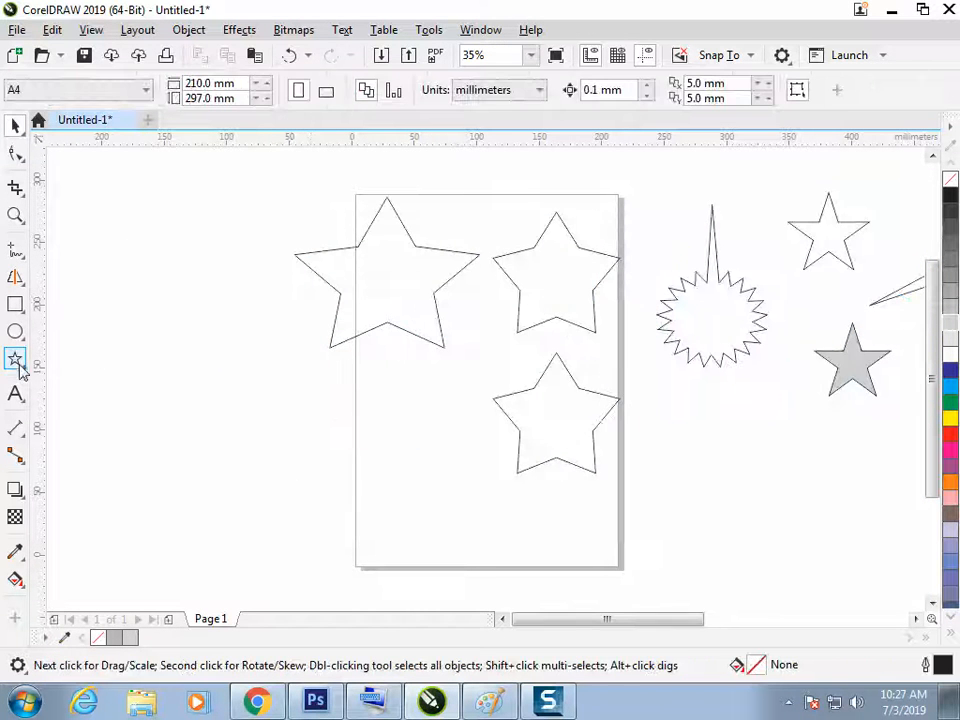
Step: Draw a symmetrical spiral with four revolutions in the empty area left of the page
left_click(21, 368)
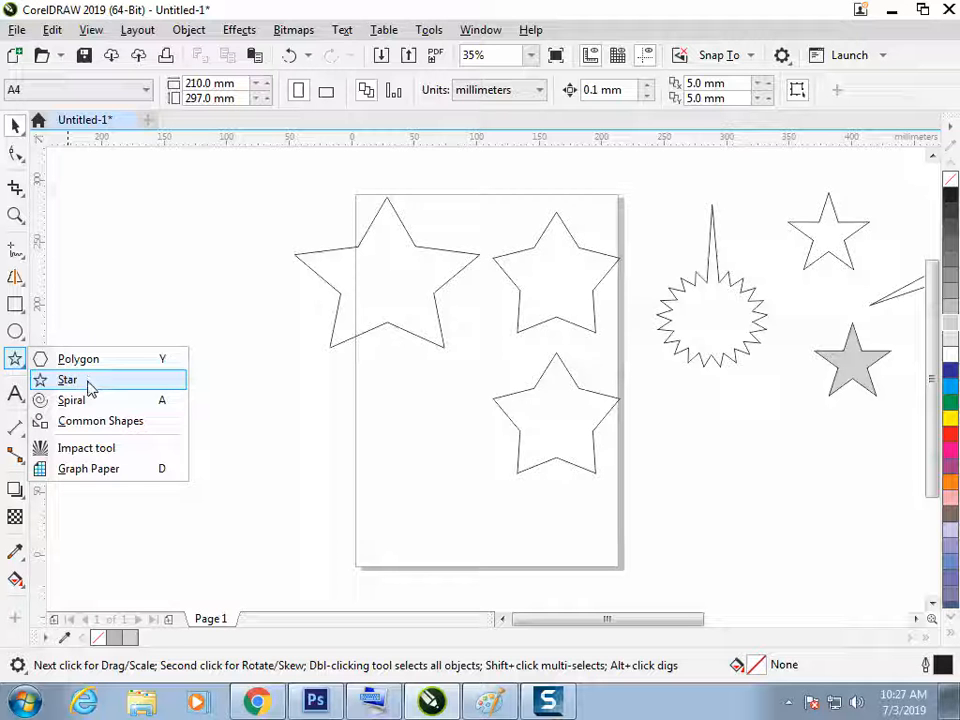
left_click(92, 405)
left_click_drag(155, 263, 250, 357)
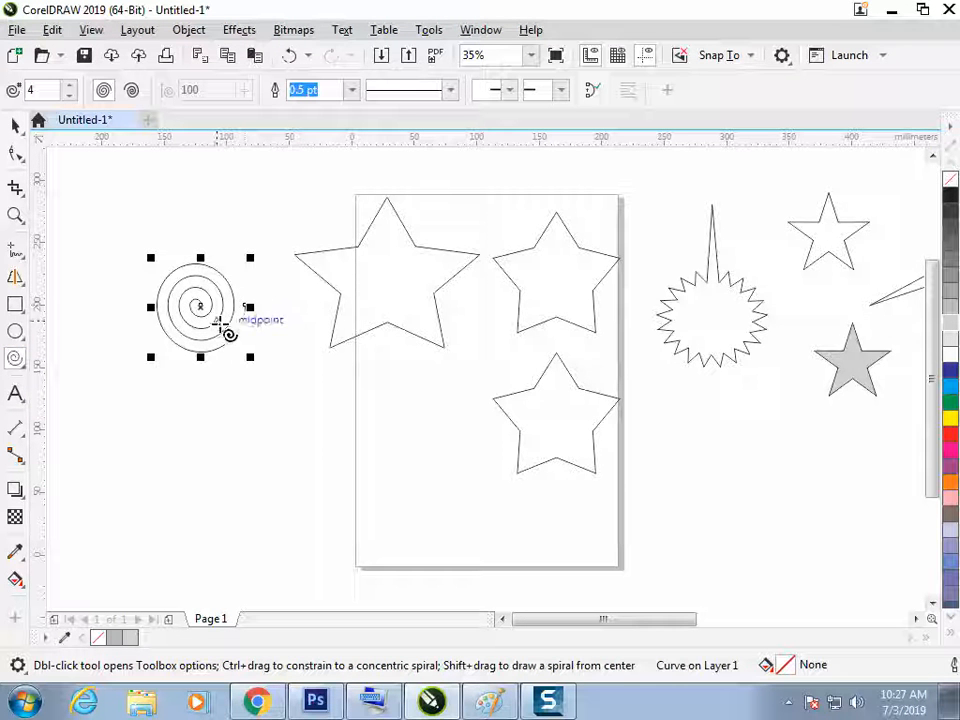
key("ctrl+a")
left_click_drag(199, 326, 621, 318)
key("ctrl+z")
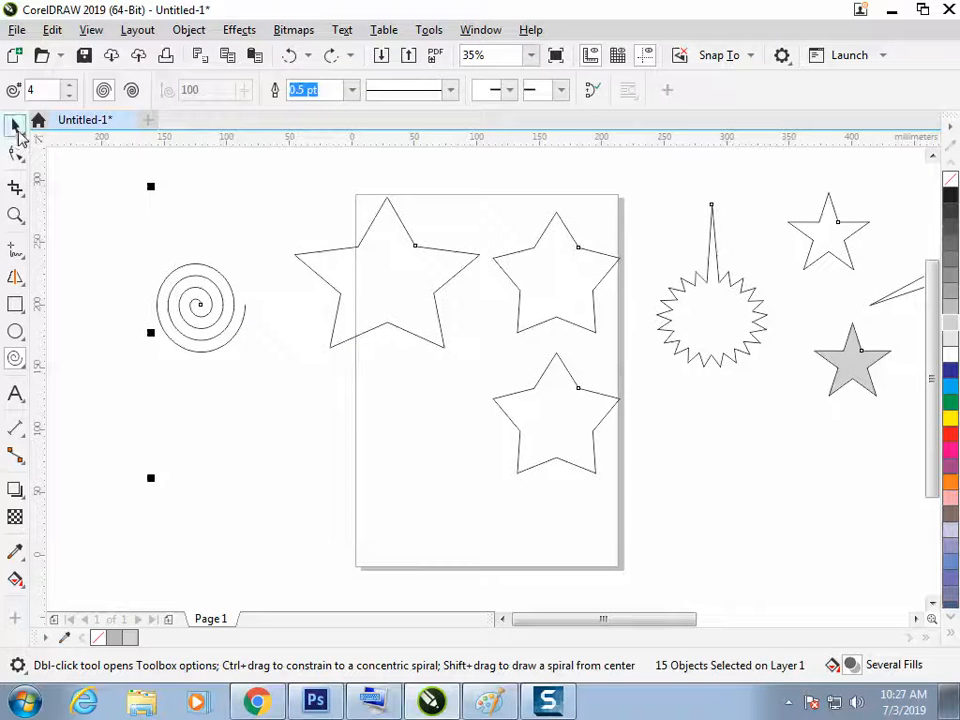
Step: Move all objects, including the spiral, to the right until the area left of the page and most of the page are empty
left_click(15, 125)
left_click_drag(201, 307, 475, 318)
key("Escape")
key("ctrl+a")
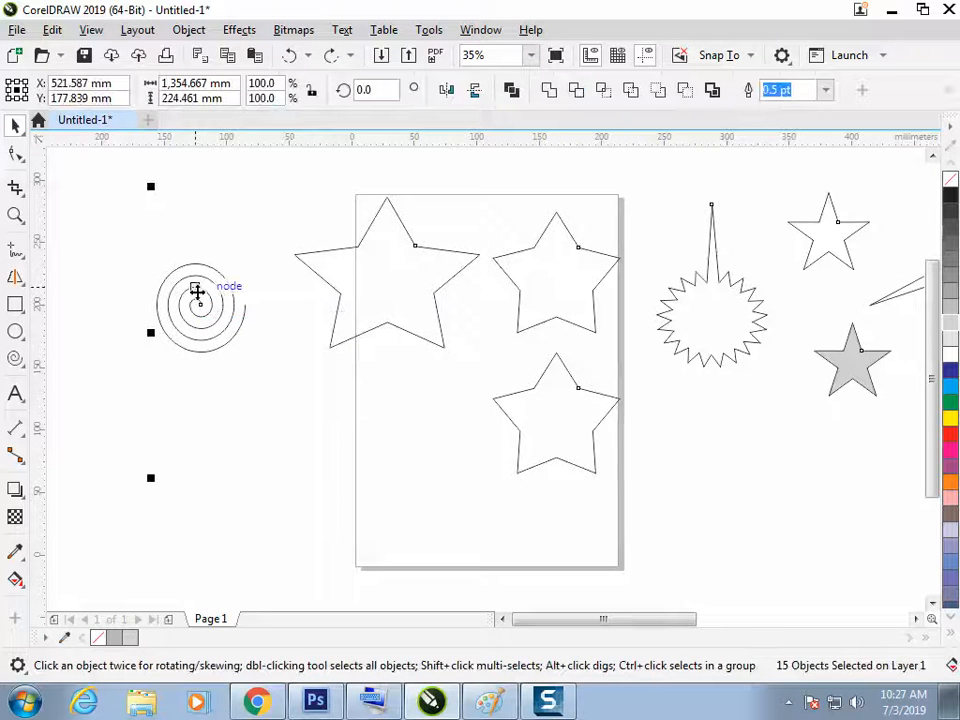
left_click_drag(196, 289, 616, 277)
key("Escape")
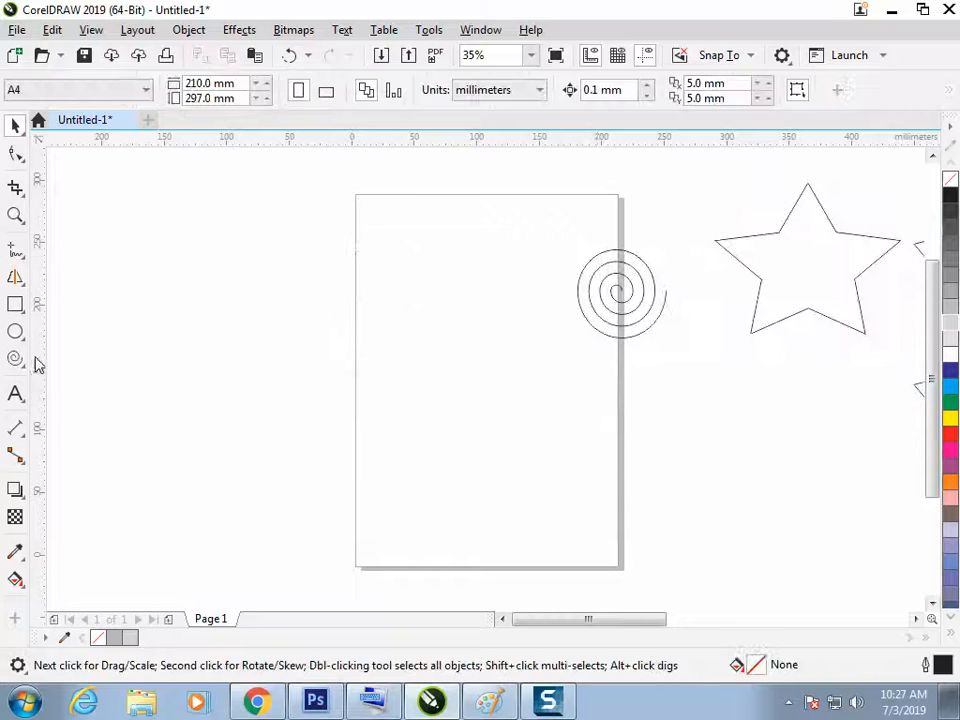
Step: Draw a large symmetrical spiral left of the page and a logarithmic spiral with expansion factor 100 on the page, each with four revolutions
left_click(15, 358)
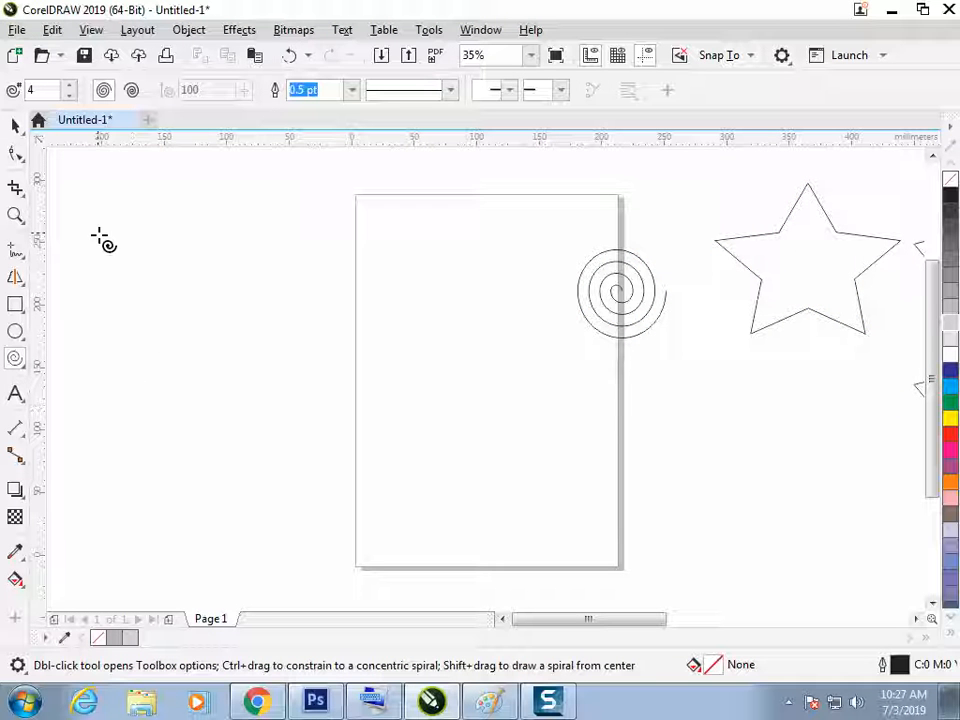
left_click_drag(184, 273, 336, 425)
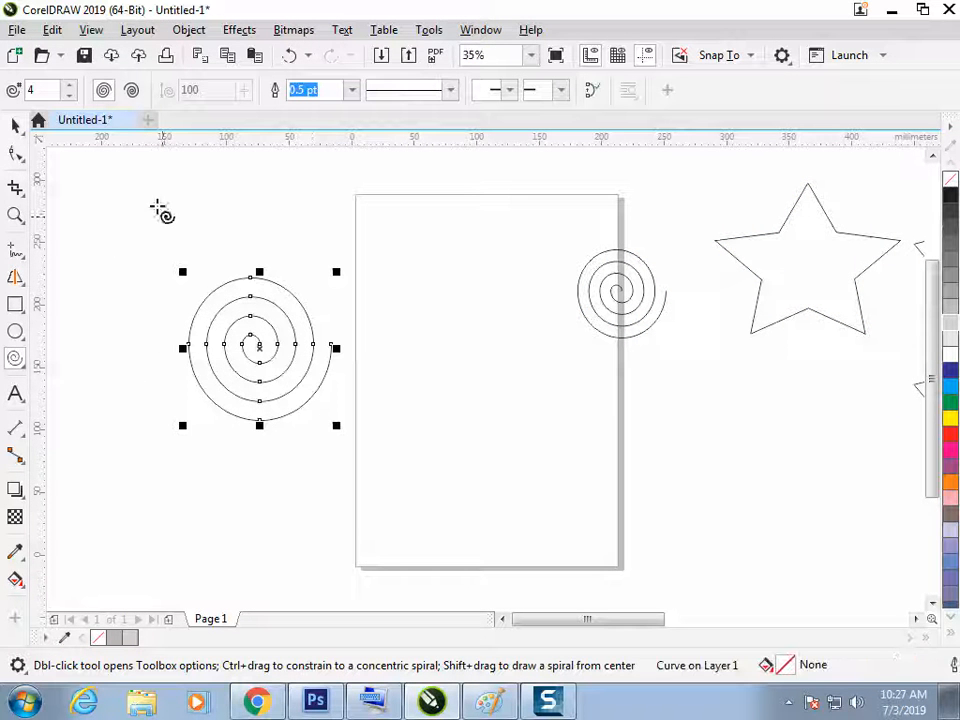
left_click(131, 91)
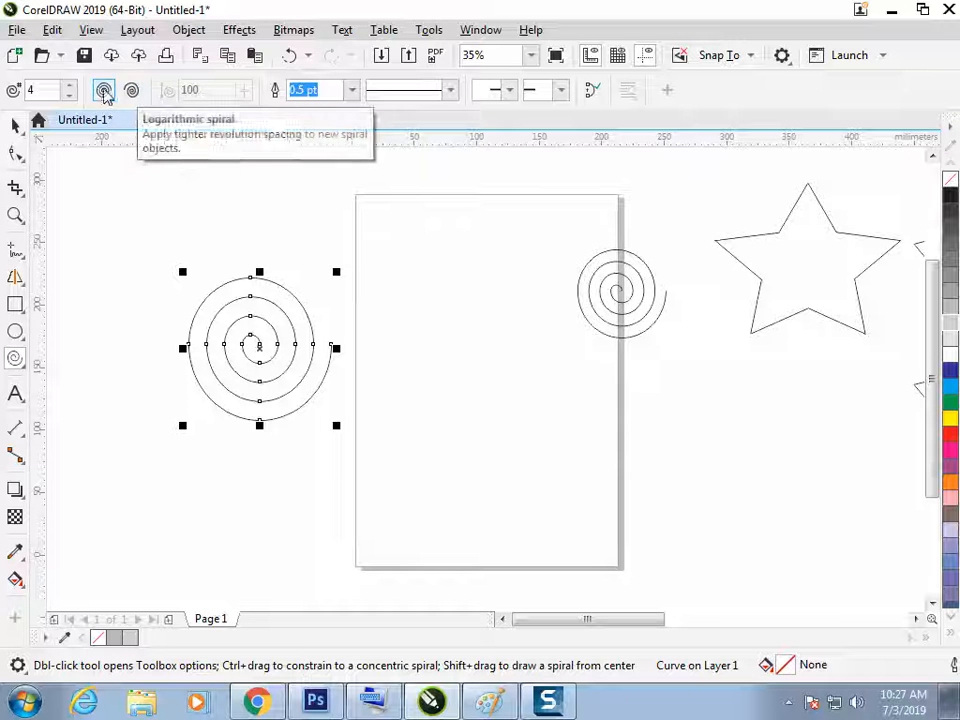
left_click_drag(418, 258, 557, 425)
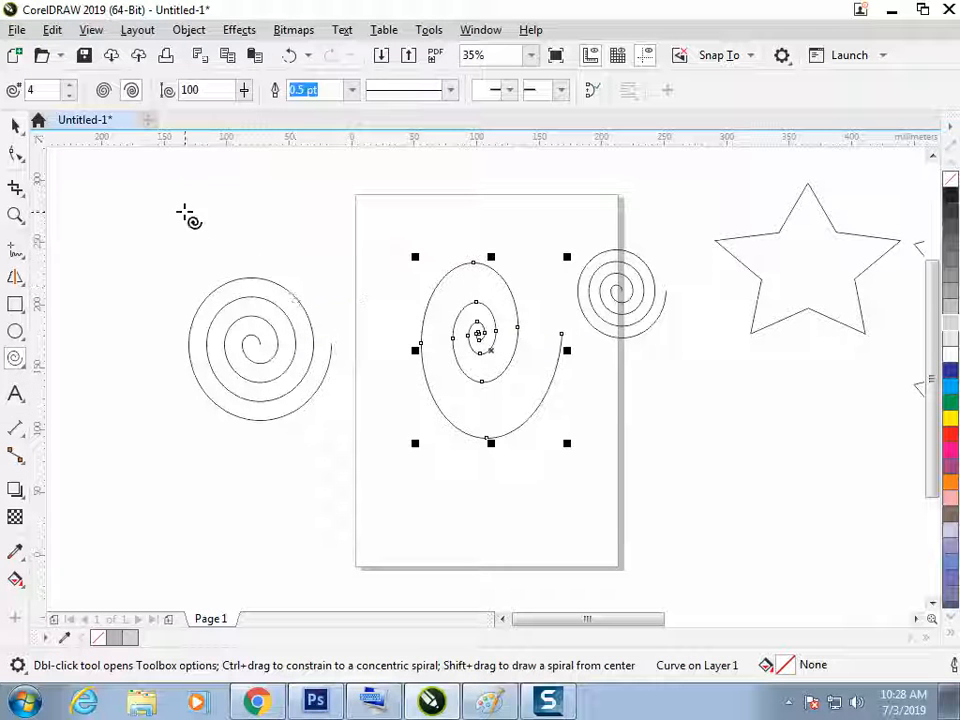
Step: Draw a small symmetrical spiral beside the large left one and a four-revolution logarithmic spiral across the page's upper left corner
left_click(103, 90)
left_click_drag(121, 260, 185, 323)
left_click_drag(326, 222, 376, 276)
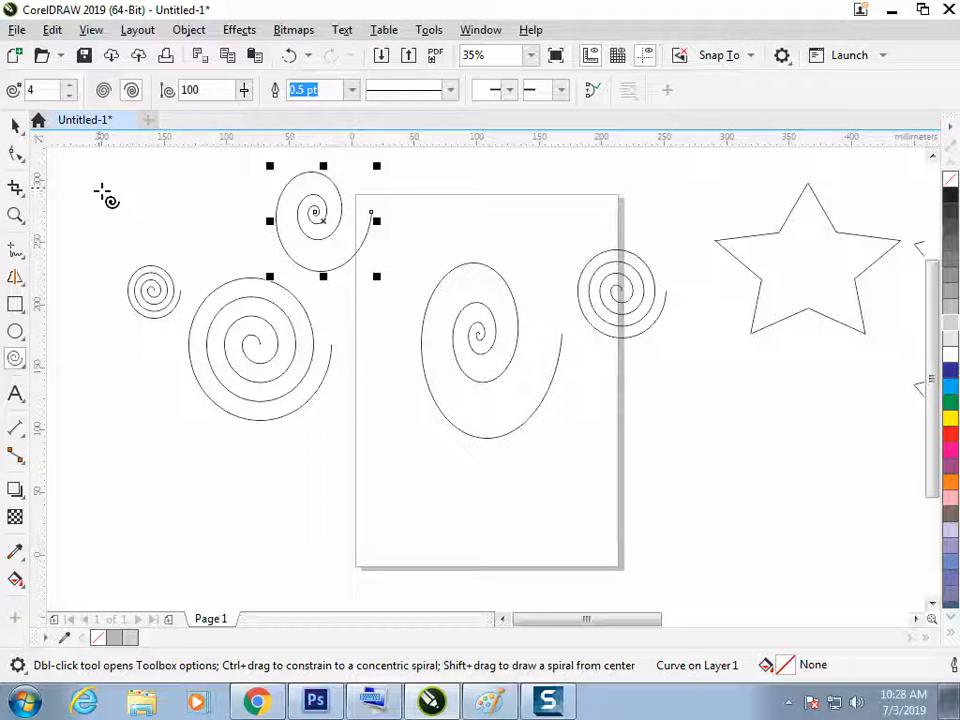
left_click_drag(176, 567, 275, 478)
key("ctrl+z")
left_click_drag(372, 429, 268, 531)
key("ctrl+z")
Step: Draw two mirrored logarithmic spirals below the large symmetrical spiral, meeting at their outer ends
left_click_drag(154, 452, 259, 557)
left_click_drag(462, 483, 262, 566)
key("ctrl+z")
left_click_drag(329, 462, 250, 548)
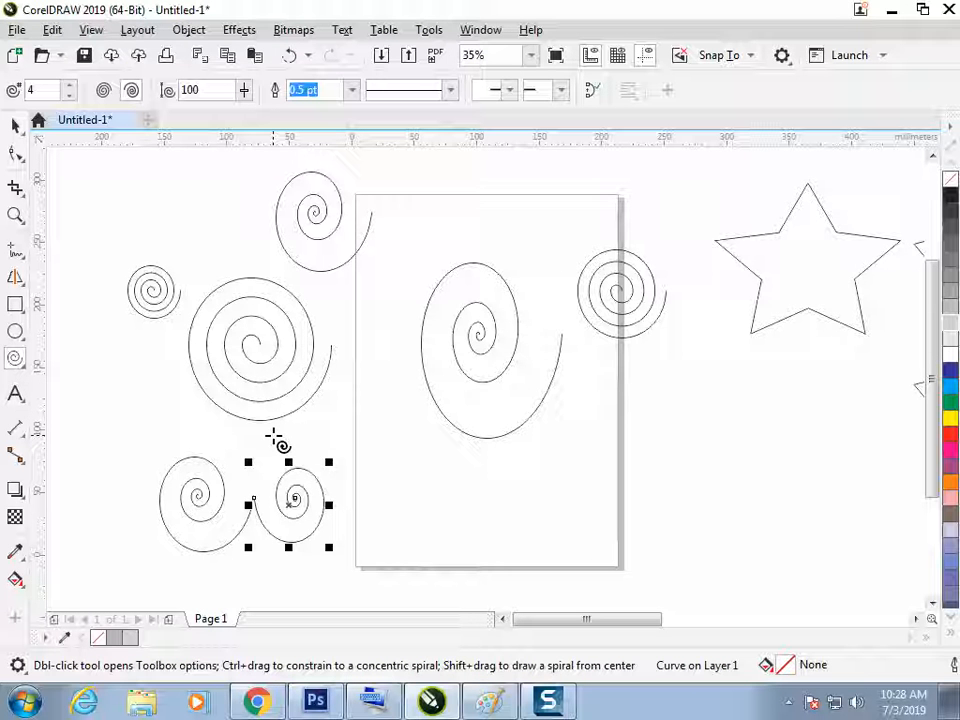
Step: Move all spirals and stars together to the right, clear of the page
key("ctrl+a")
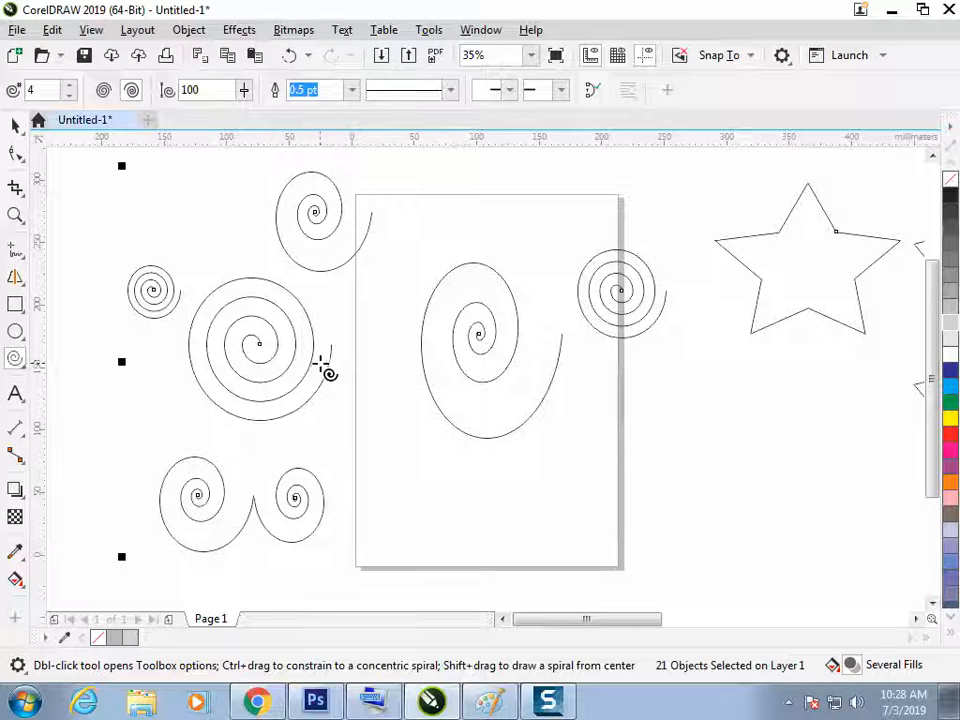
left_click(15, 125)
left_click_drag(161, 285, 613, 298)
left_click(100, 280)
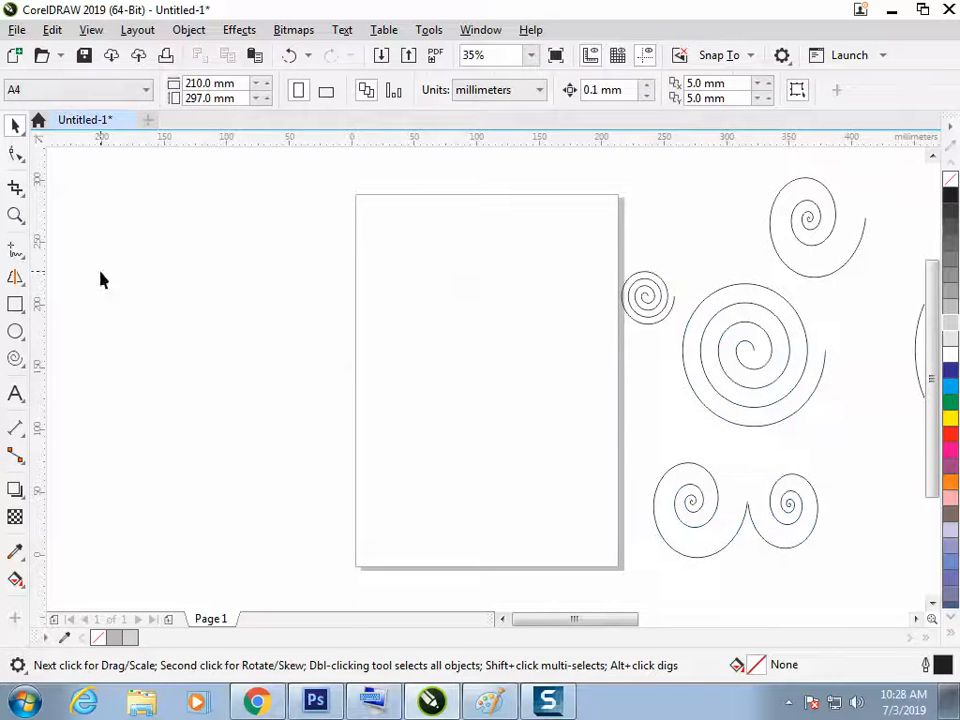
Step: Draw a symmetrical spiral left of the page and three logarithmic spirals around the page's left edge, each with four revolutions
left_click(16, 358)
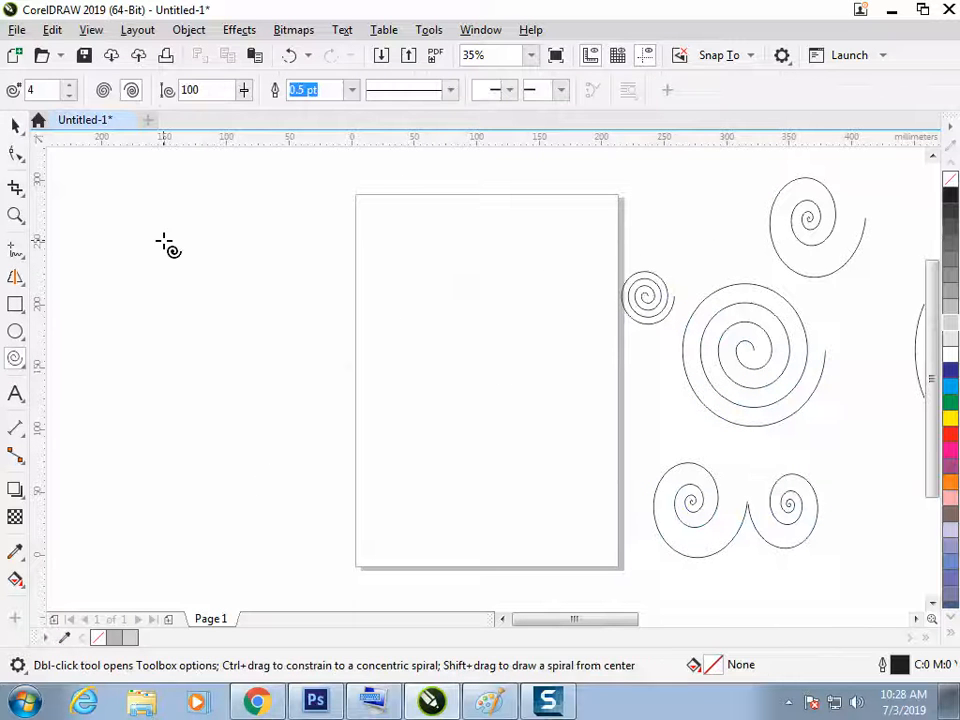
left_click(106, 95)
left_click_drag(120, 249, 238, 393)
left_click(133, 91)
mouse_move(280, 242)
left_mouse_down()
mouse_move(386, 388)
mouse_move(413, 397)
left_mouse_up()
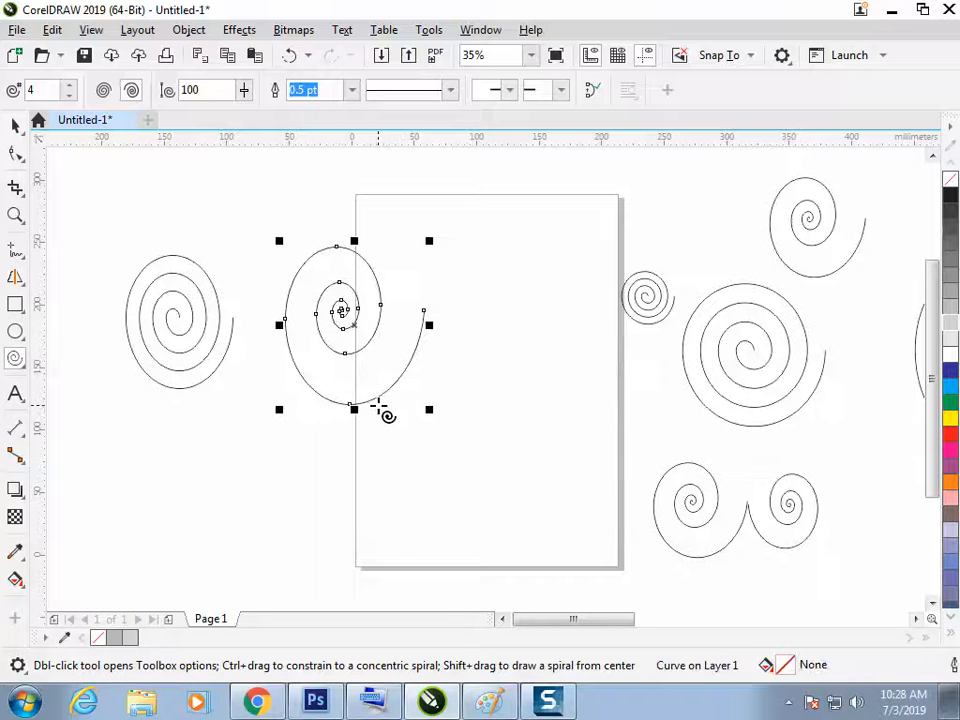
left_click_drag(180, 567, 311, 457)
left_click_drag(484, 402, 329, 533)
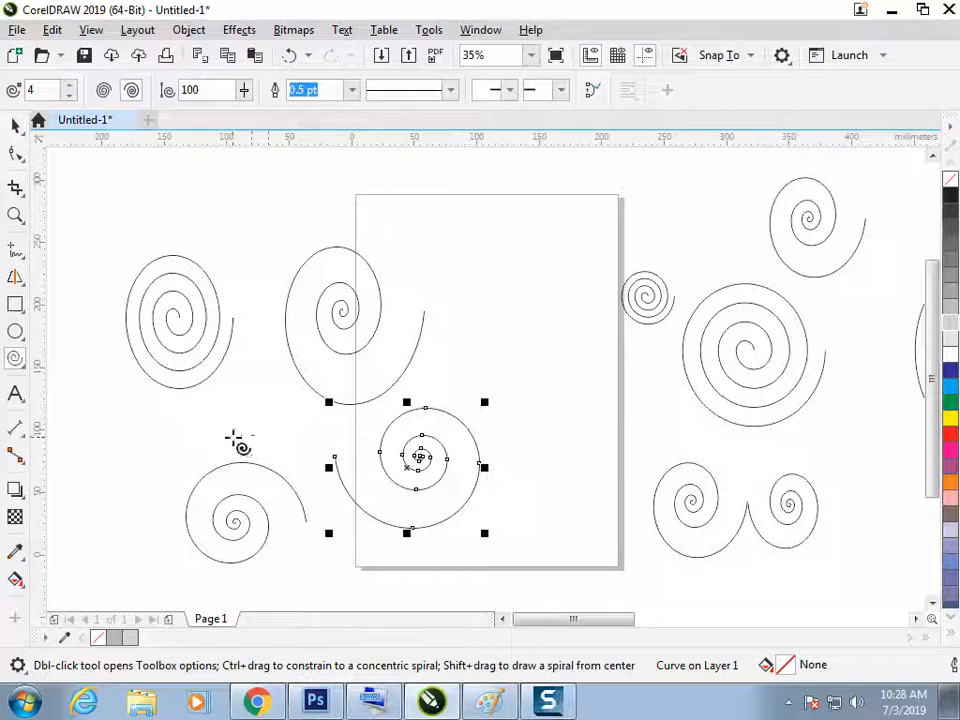
Step: Move all the objects together to the right, clear of the page
key("ctrl+a")
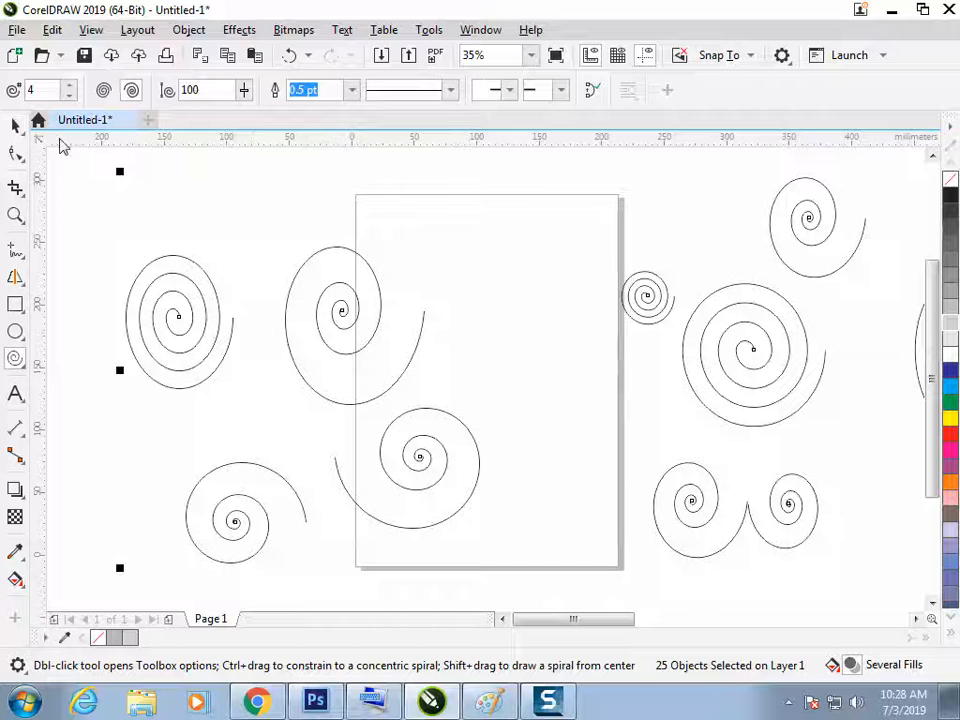
left_click(15, 125)
left_click_drag(193, 317, 716, 305)
key("Escape")
Step: Draw a logarithmic spiral about 150 mm wide and high left of the page and break the curve at its nodes
left_click(15, 358)
left_click_drag(141, 241, 338, 416)
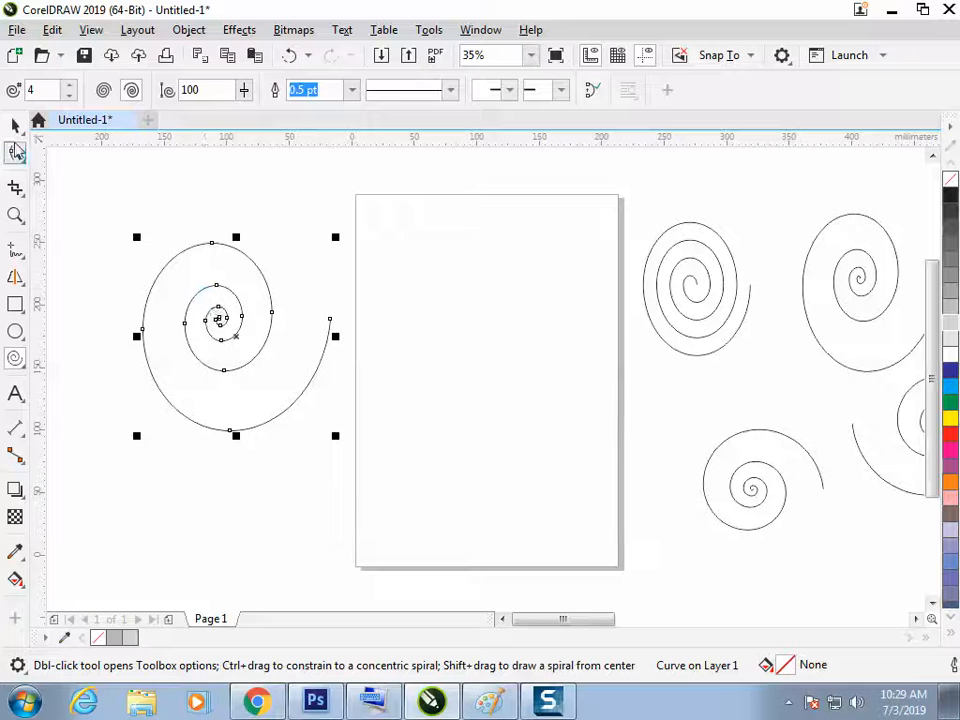
left_click(15, 151)
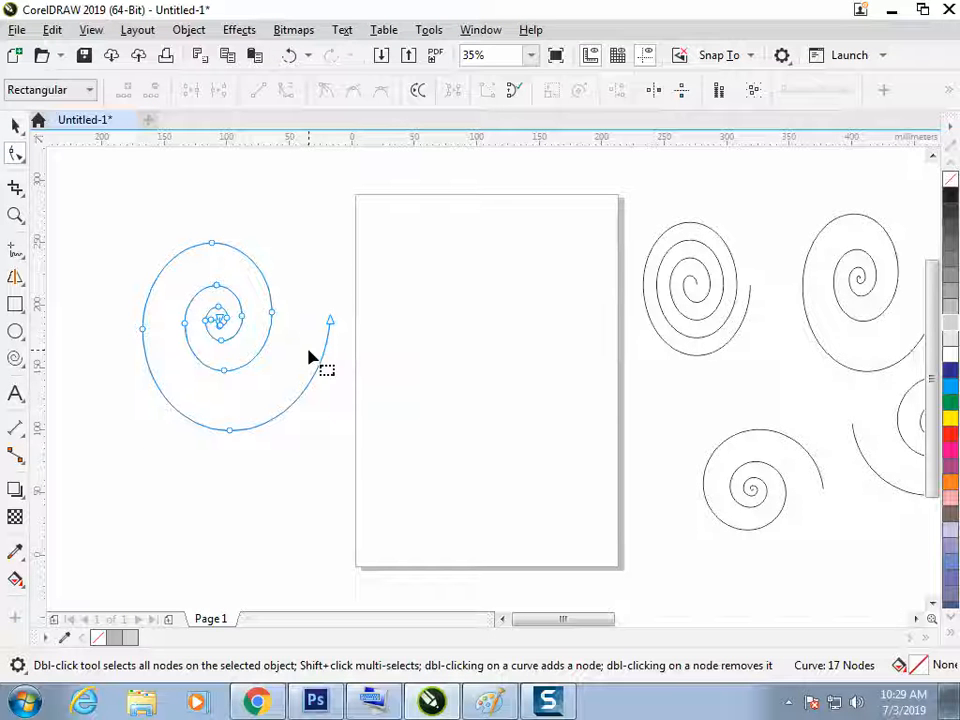
left_click_drag(105, 220, 303, 466)
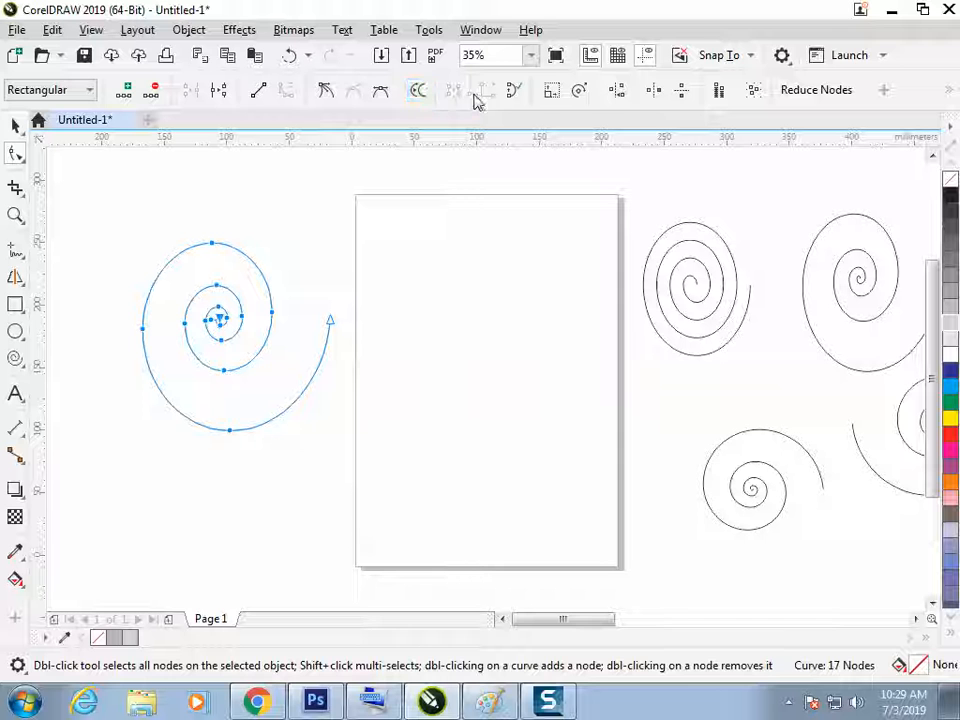
left_click(218, 90)
Step: Break the spiral left of the page apart into separate arc segments
left_click(15, 125)
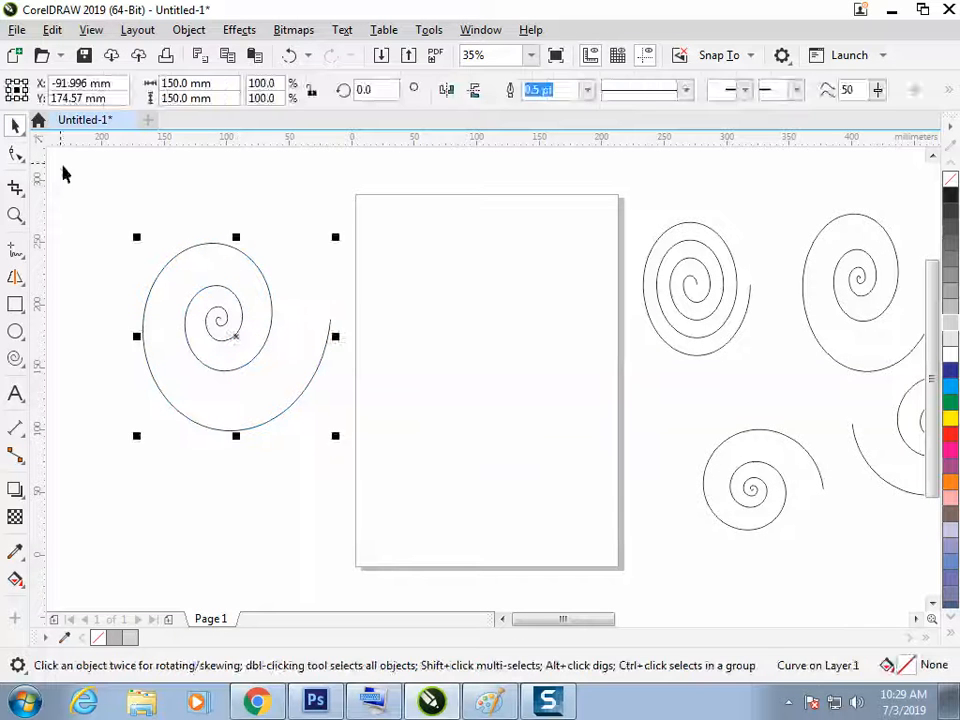
left_click(337, 300)
left_click(268, 291)
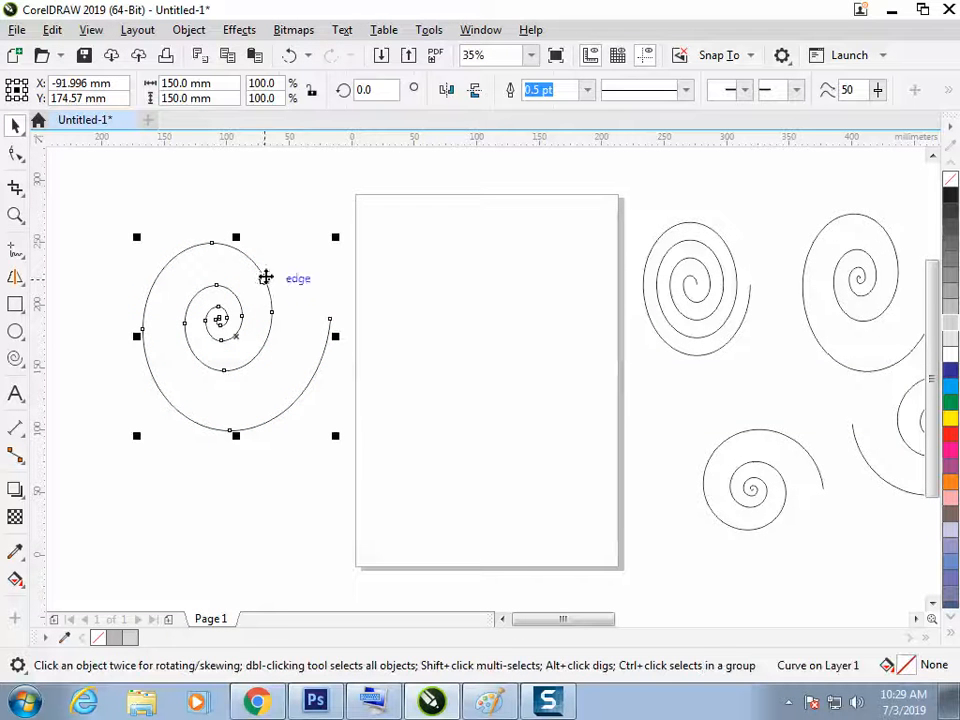
left_click(188, 30)
left_click(290, 423)
left_click(381, 366)
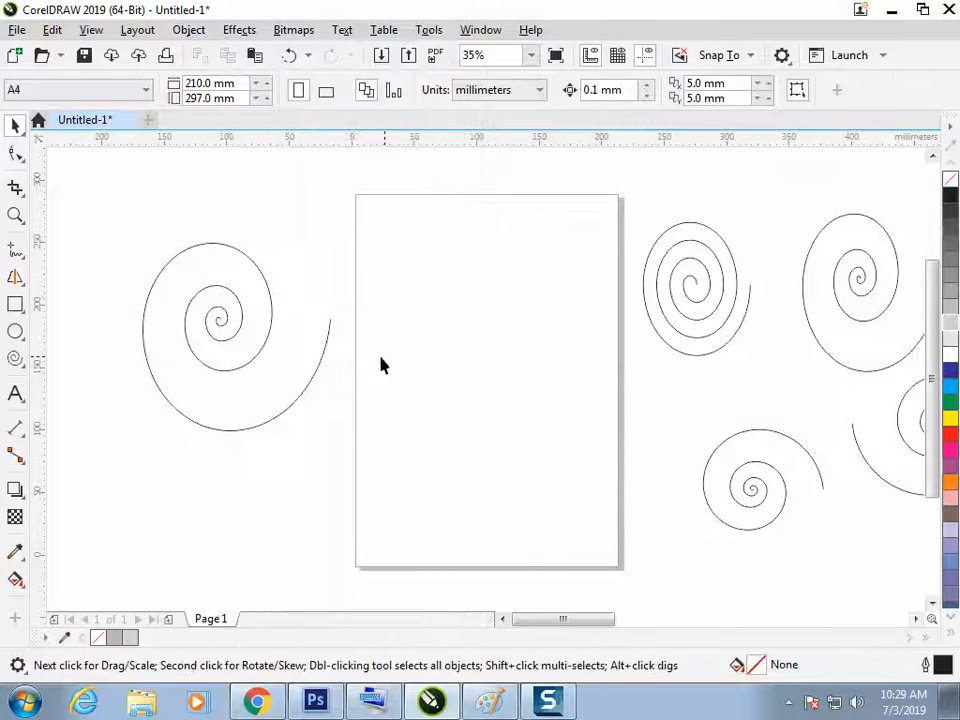
Step: Give the outer upper-right arc segment of the broken spiral a much thicker outline
left_click(266, 283)
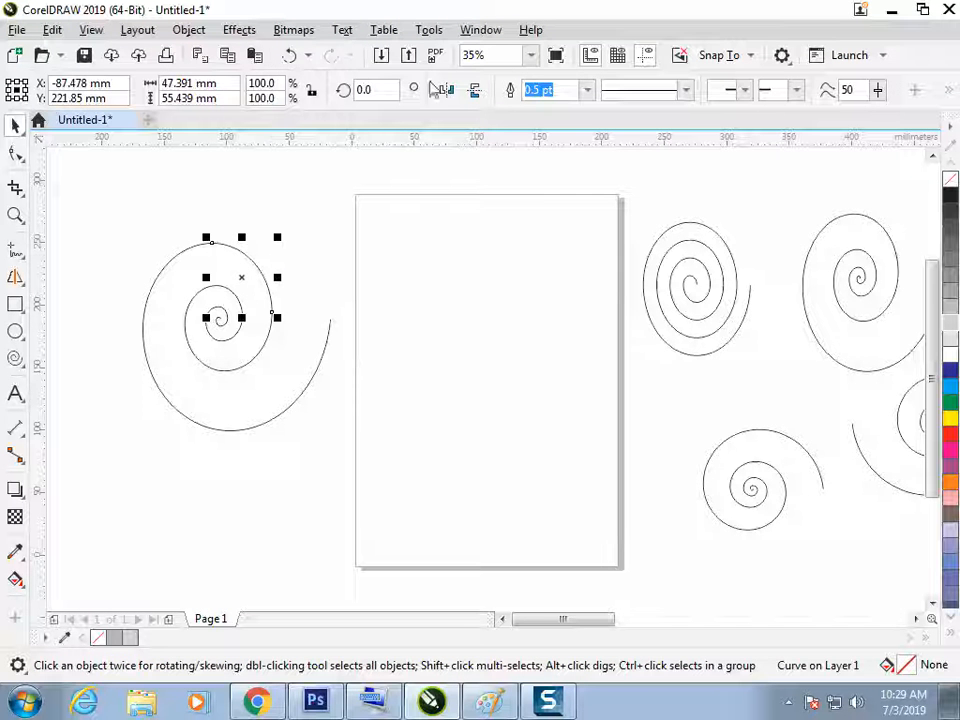
left_click(587, 90)
left_click(568, 252)
left_click(453, 335)
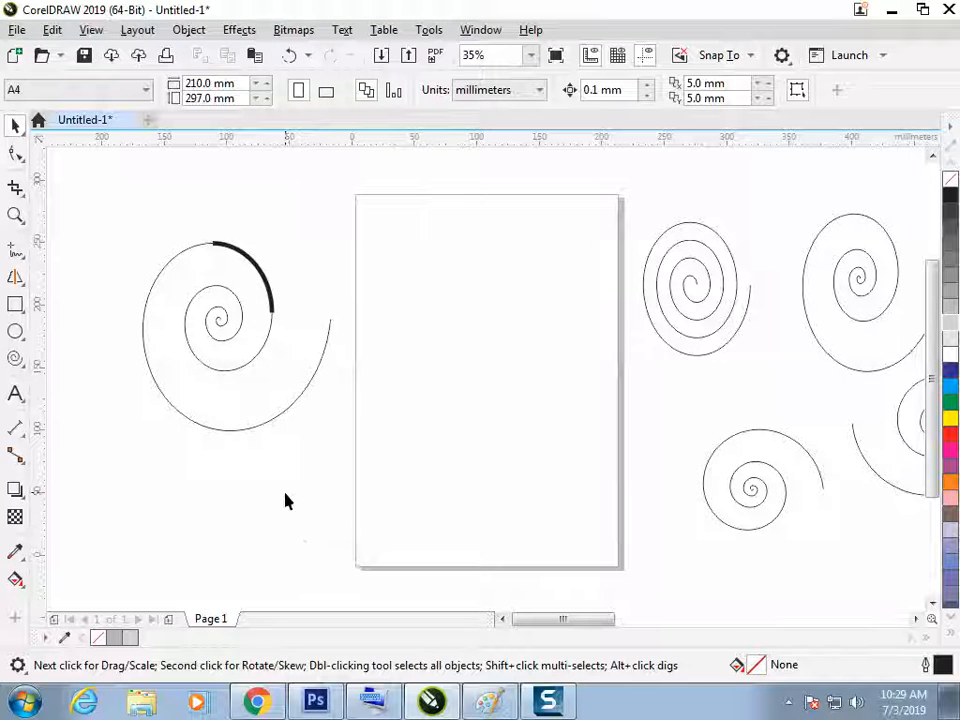
Step: Pull several of the spiral's arc segments out of place to separate them from the rest
left_click_drag(245, 377, 312, 455)
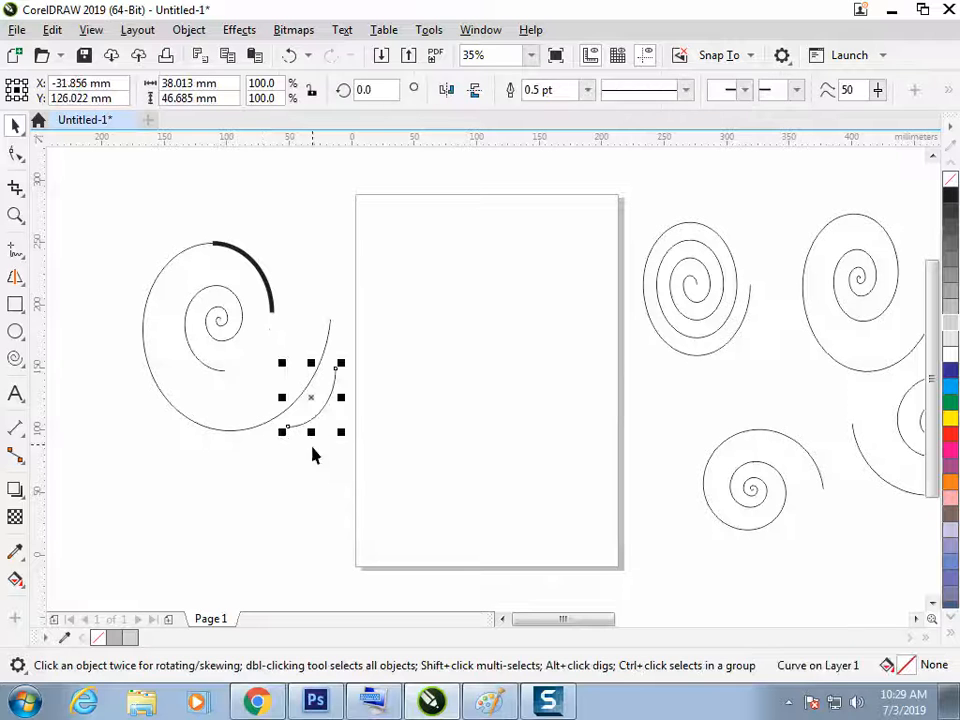
left_click_drag(217, 369, 186, 379)
left_click(188, 426)
left_click_drag(235, 332, 243, 281)
left_click(315, 262)
left_click_drag(224, 333, 121, 356)
left_click(296, 536)
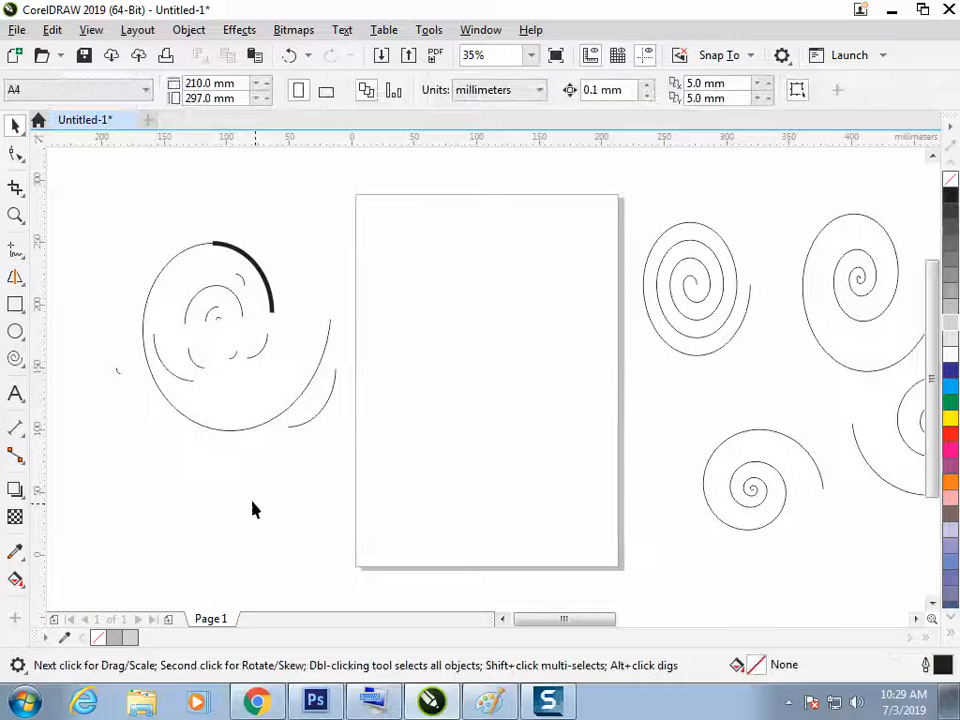
Step: Move all the broken spiral's segments together onto the upper part of the page
left_click_drag(376, 483, 376, 480)
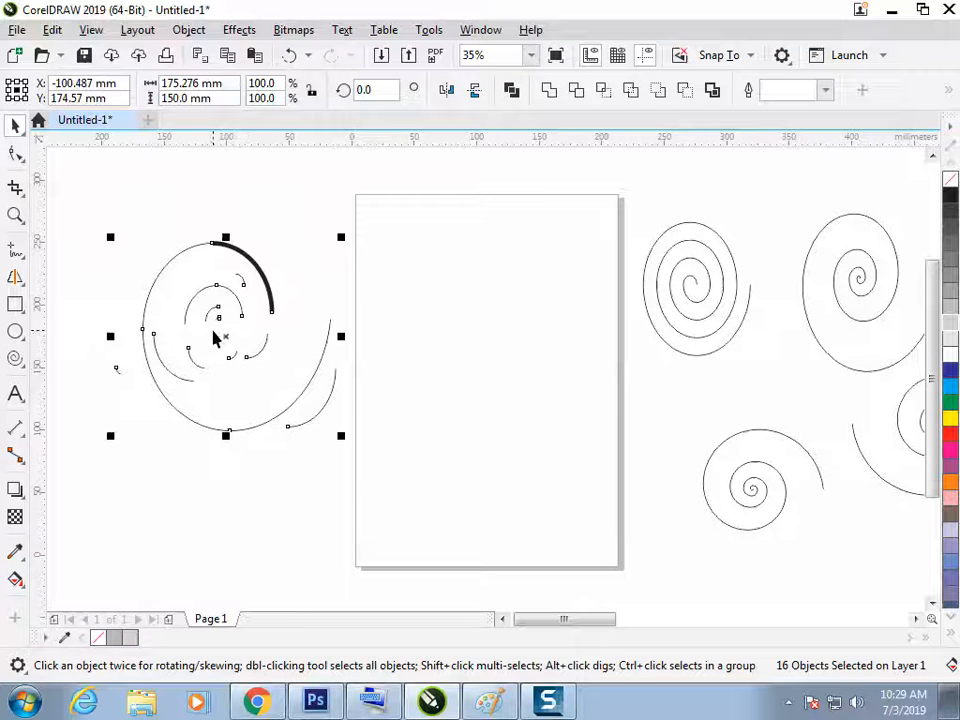
left_click_drag(217, 308, 504, 238)
left_click(412, 337)
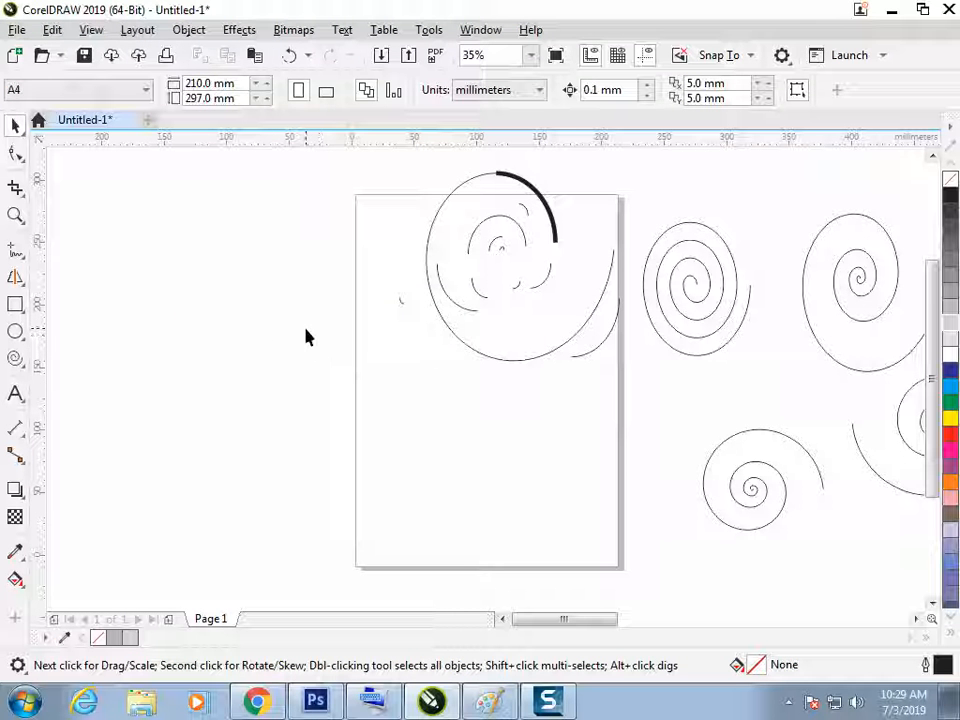
Step: Switch to Paint and handwrite the headings Star and Spiral with divider lines, noting the letter A under Spiral
left_click(22, 368)
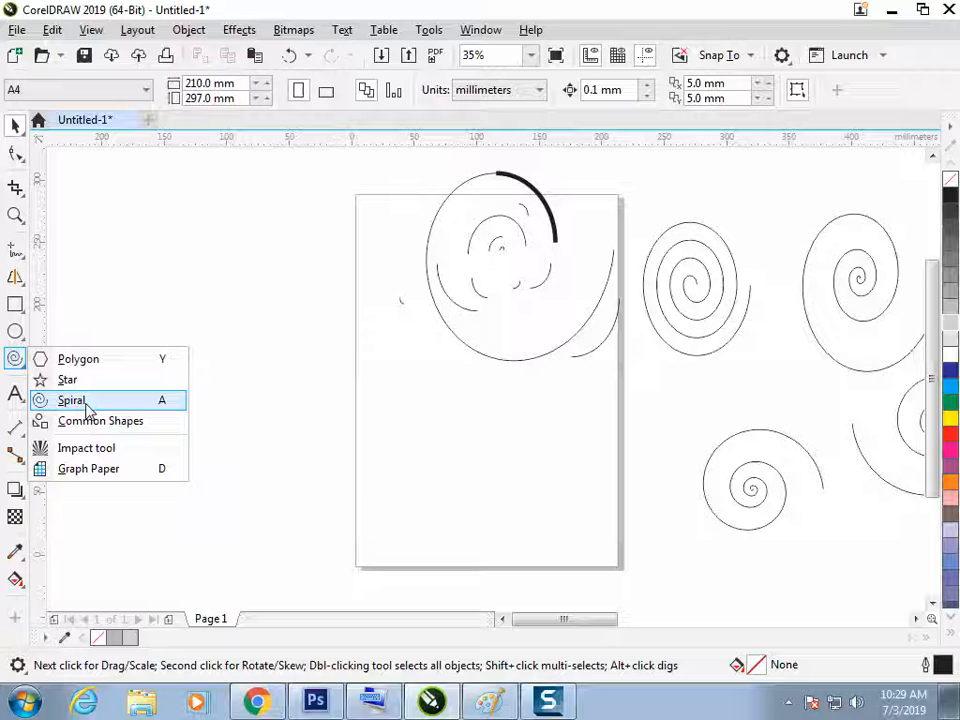
left_click(87, 403)
key("alt+Tab")
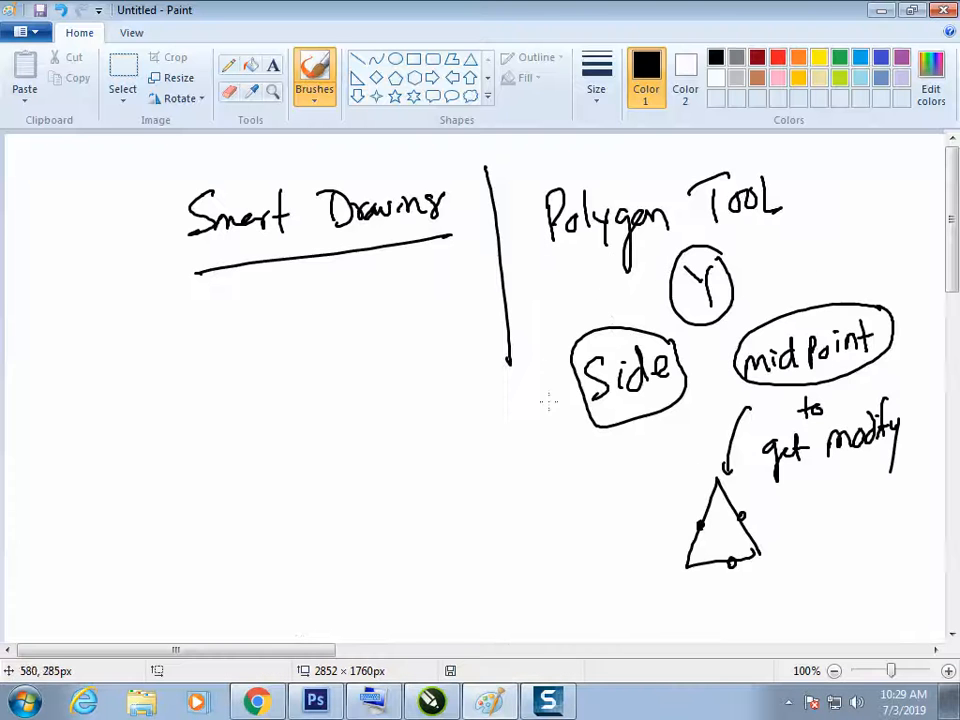
left_click_drag(249, 650, 397, 650)
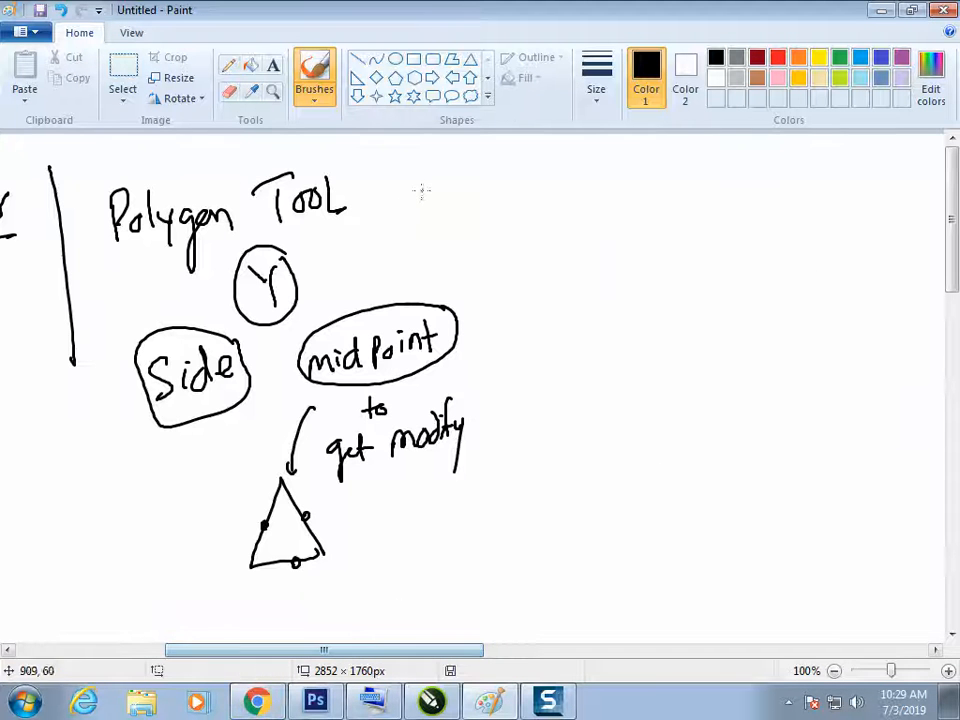
left_click_drag(447, 160, 489, 402)
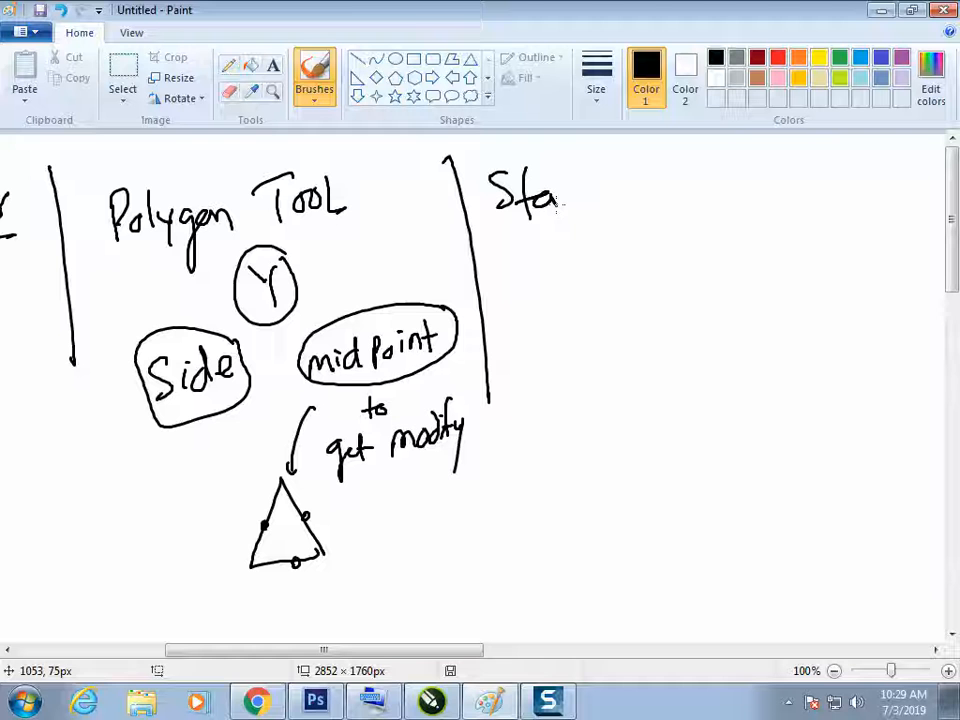
left_click_drag(614, 157, 648, 376)
left_click_drag(677, 167, 679, 212)
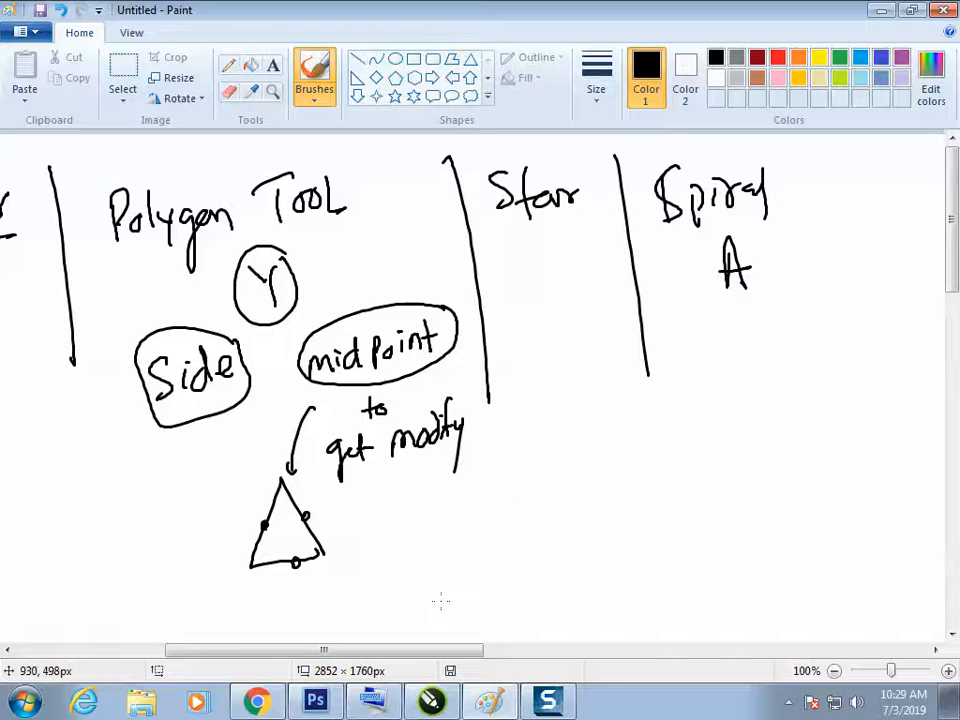
Step: Switch back to CorelDRAW and move the broken spiral and all other objects to the right, off the page
key("alt+Tab")
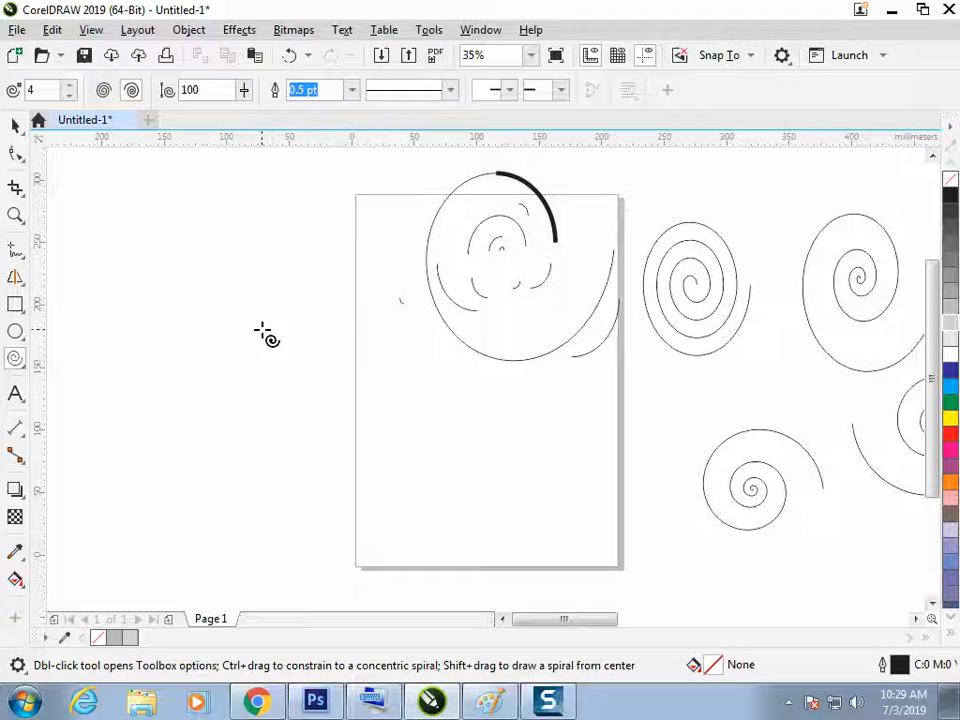
key("ctrl+a")
key("space")
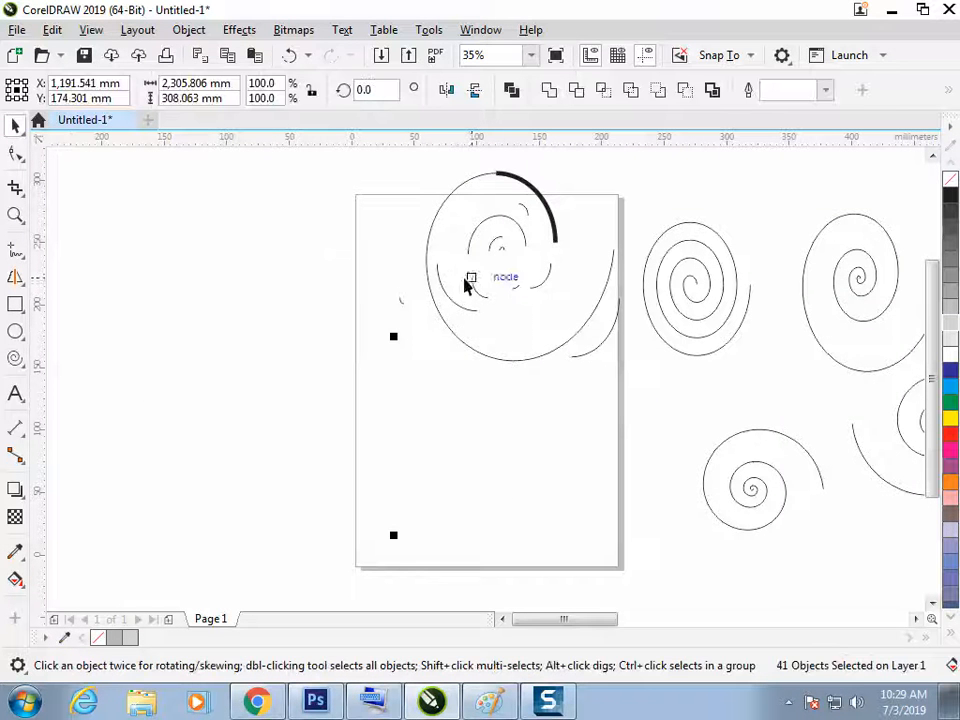
left_click_drag(454, 299, 774, 274)
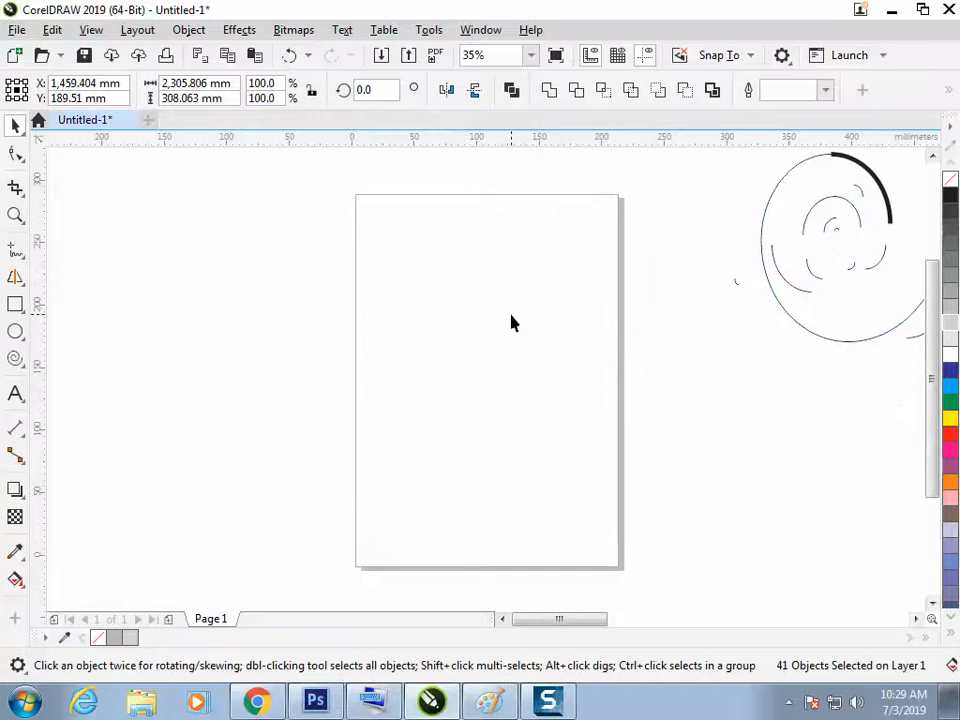
left_click(86, 300)
left_click(17, 366)
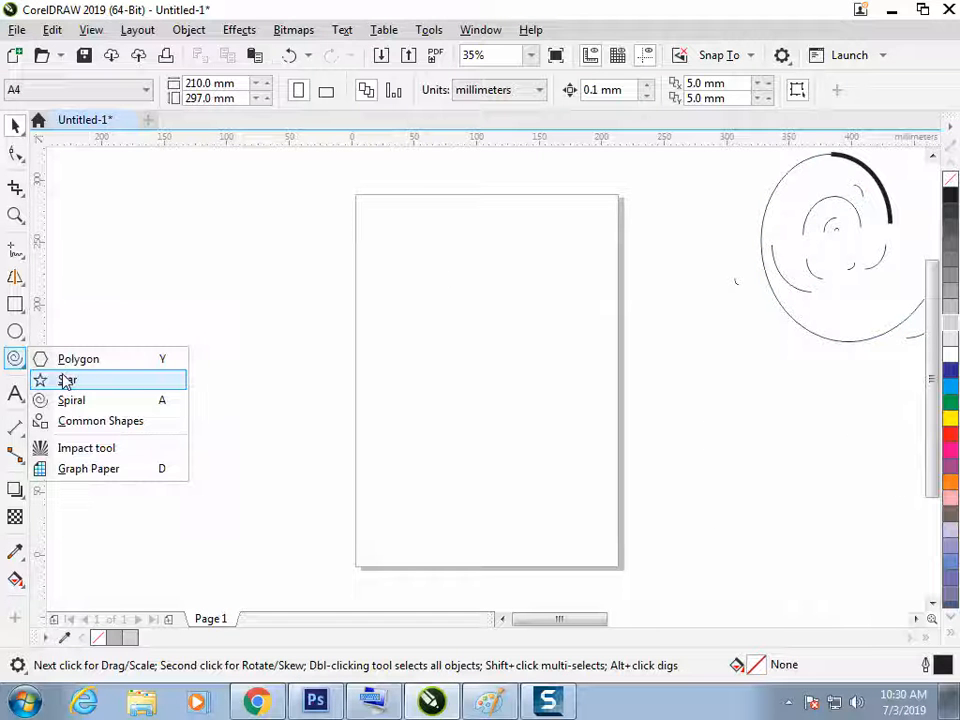
left_click(97, 432)
mouse_move(165, 274)
left_mouse_down()
mouse_move(291, 407)
mouse_move(300, 437)
left_mouse_up()
key("ctrl+z")
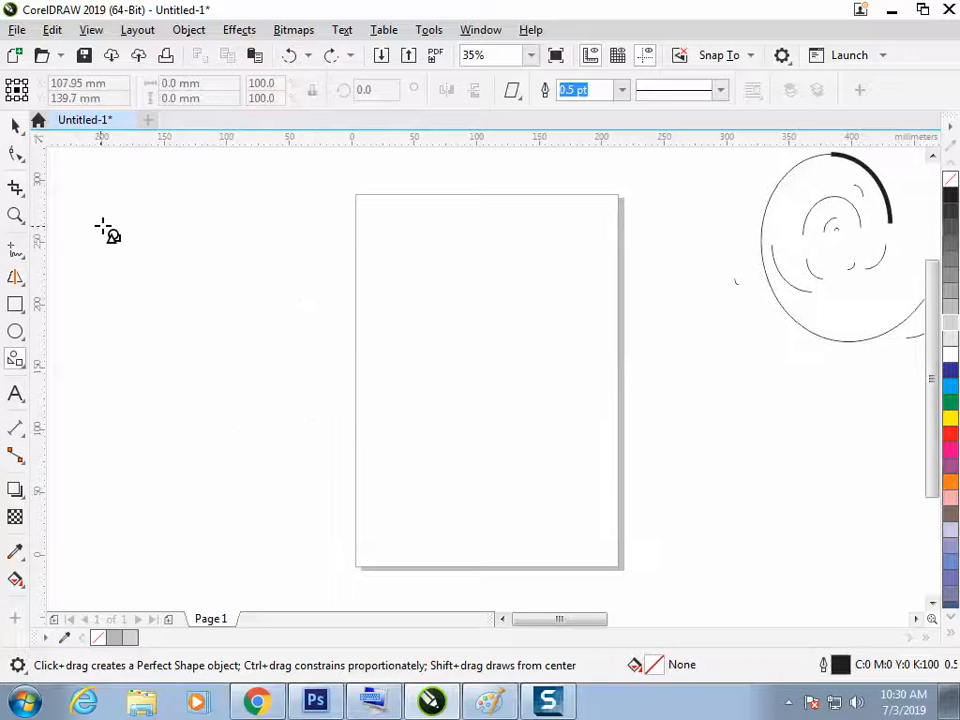
Step: Draw a large four-revolution logarithmic spiral across the page's left edge, its outer end finishing on the page
left_click(20, 362)
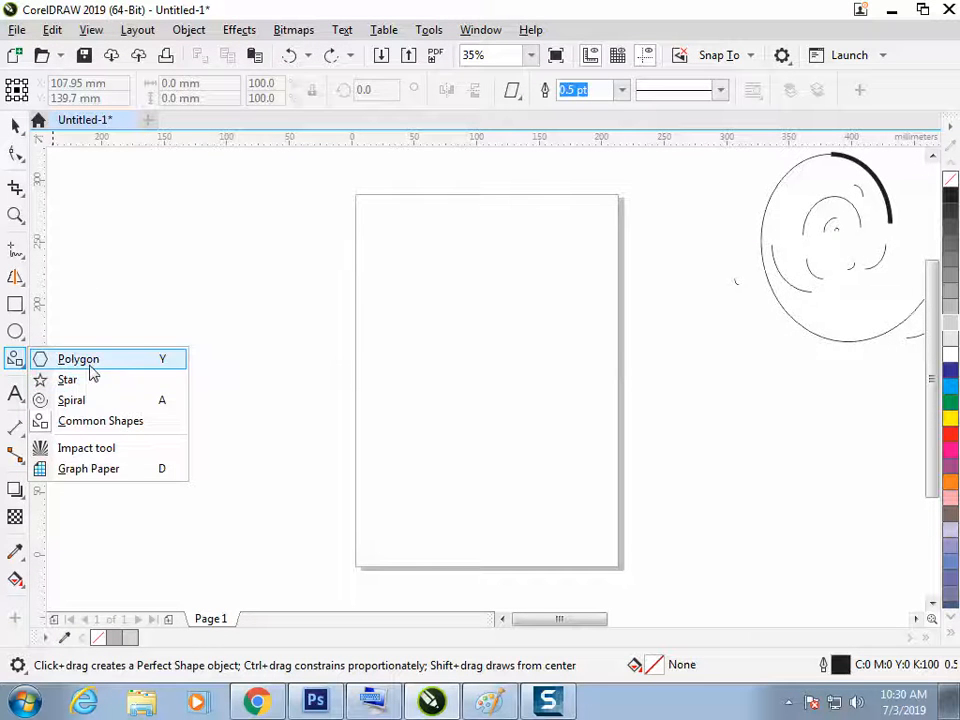
left_click(81, 399)
mouse_move(222, 268)
left_mouse_down()
mouse_move(360, 441)
mouse_move(402, 448)
left_mouse_up()
left_click_drag(344, 336, 402, 353)
key("ctrl+z")
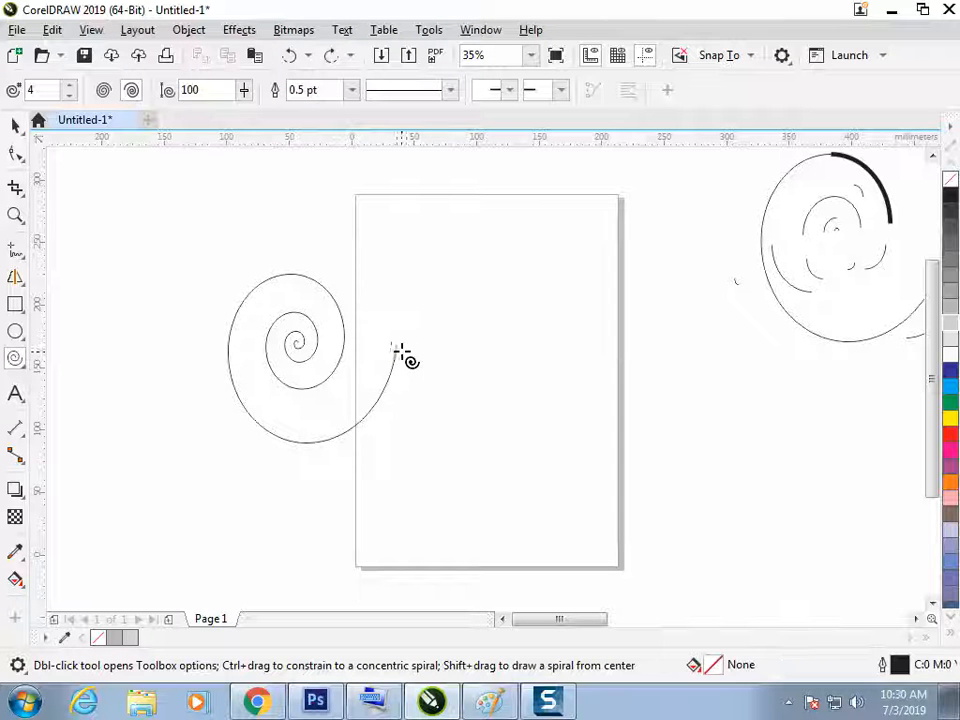
left_click_drag(521, 203, 440, 332)
key("ctrl+z")
mouse_move(434, 434)
left_mouse_down()
mouse_move(534, 238)
mouse_move(259, 251)
left_mouse_up()
key("ctrl+z")
left_click_drag(552, 224, 433, 286)
key("ctrl+z")
Step: Draw an inverted logarithmic spiral about 110 by 102 mm on the page and move it so both spirals' outer ends meet
mouse_move(535, 395)
left_mouse_down()
mouse_move(465, 311)
mouse_move(428, 278)
mouse_move(399, 270)
left_mouse_up()
left_click(16, 126)
left_click(156, 200)
left_click_drag(480, 343, 486, 343)
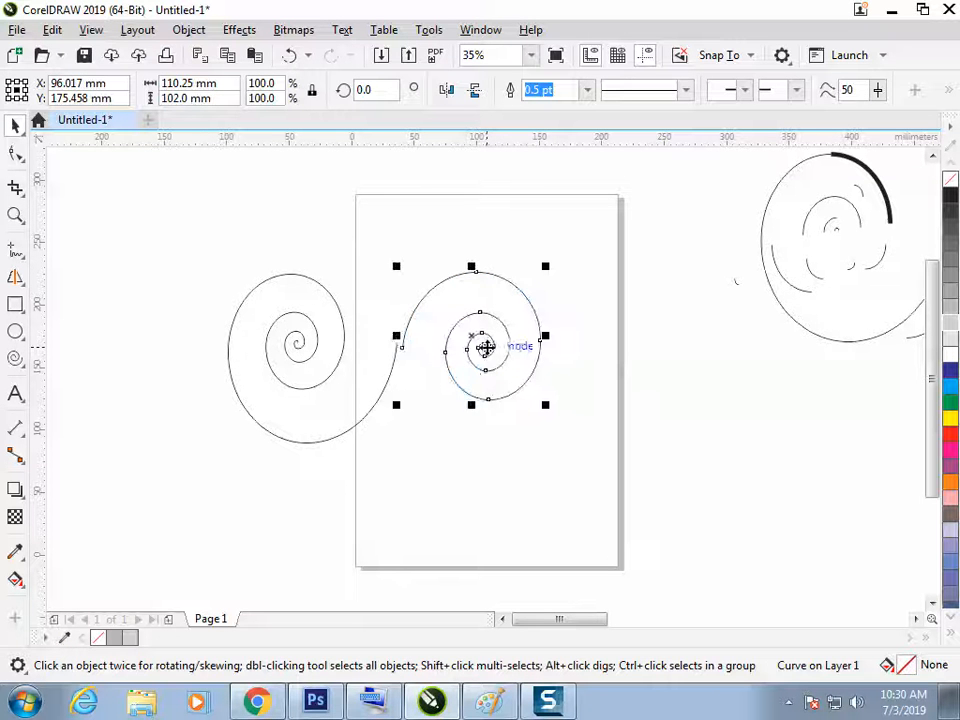
left_click(441, 456)
Step: Combine the two spirals into one curve and join their meeting end nodes
left_click_drag(146, 214, 669, 484)
left_click(511, 91)
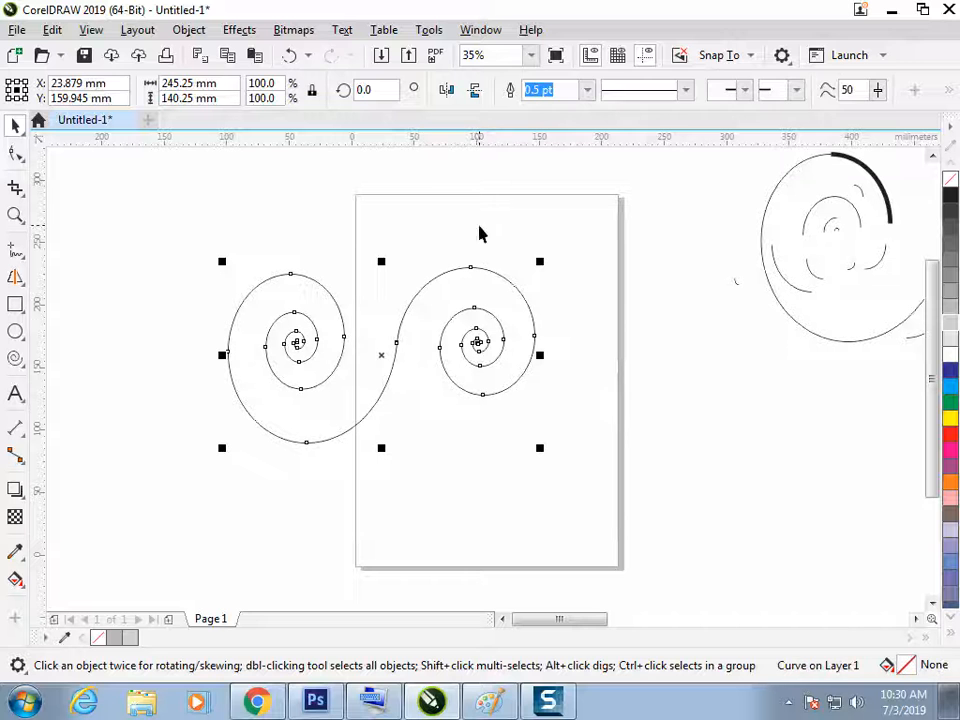
left_click(22, 156)
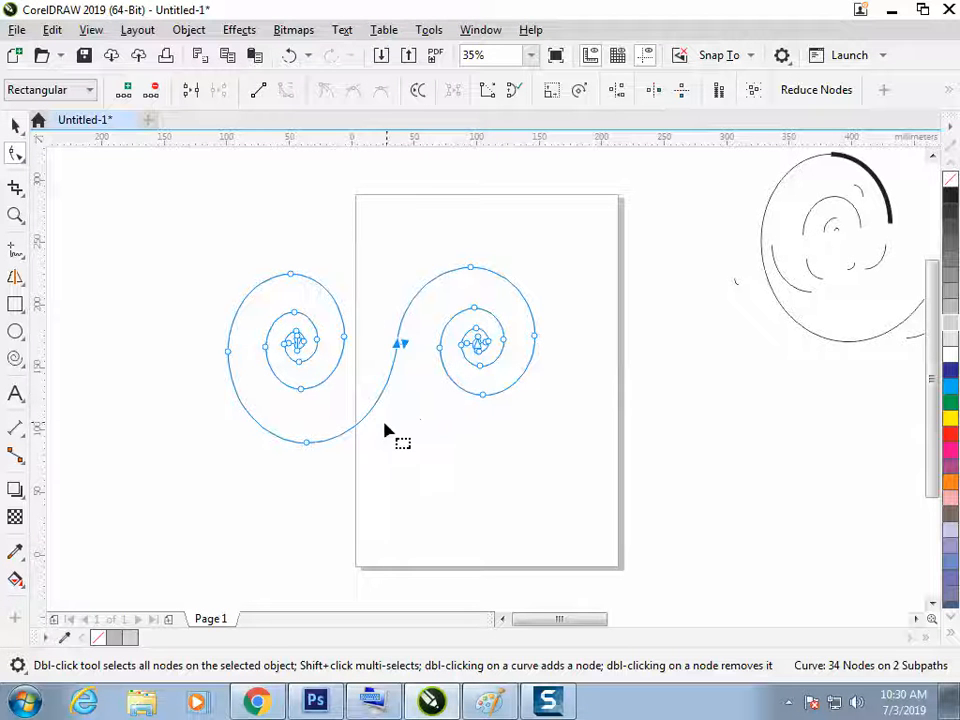
left_click(191, 91)
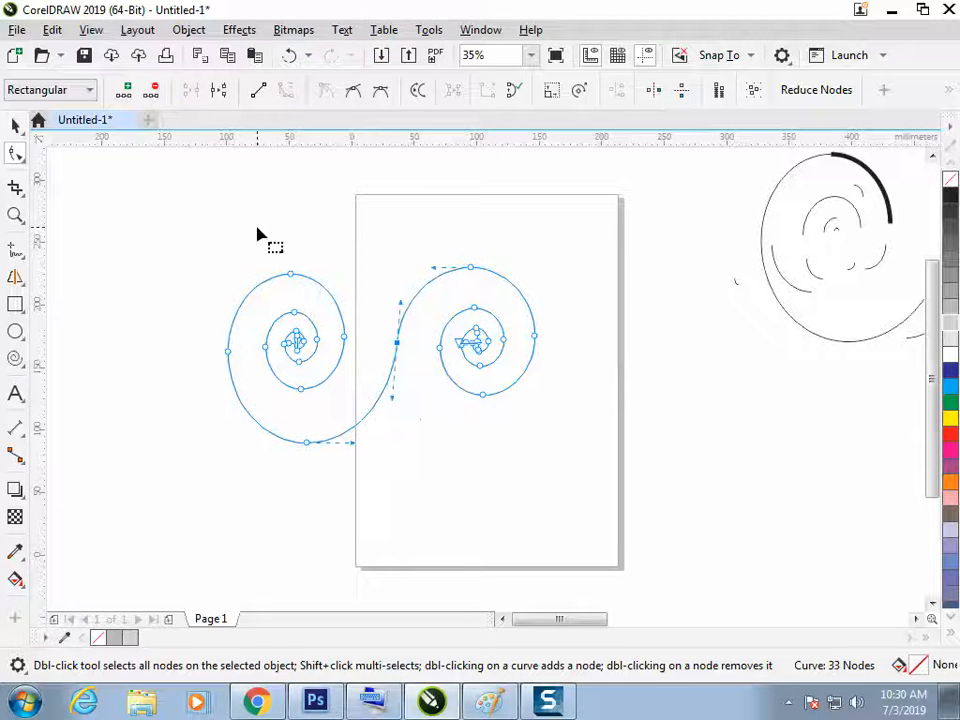
left_click(15, 125)
left_click(446, 488)
Step: Rotate the joined double spiral about 83° and scale it to 92.5% so it stands upright like an S
left_click(498, 396)
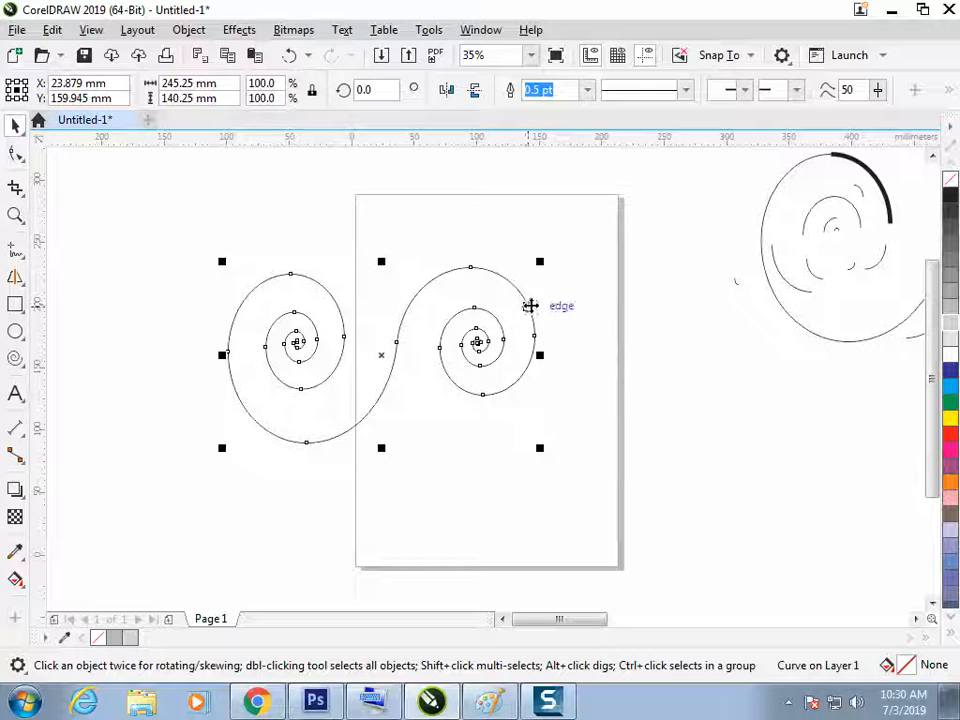
left_click(498, 341)
left_click_drag(542, 257, 329, 218)
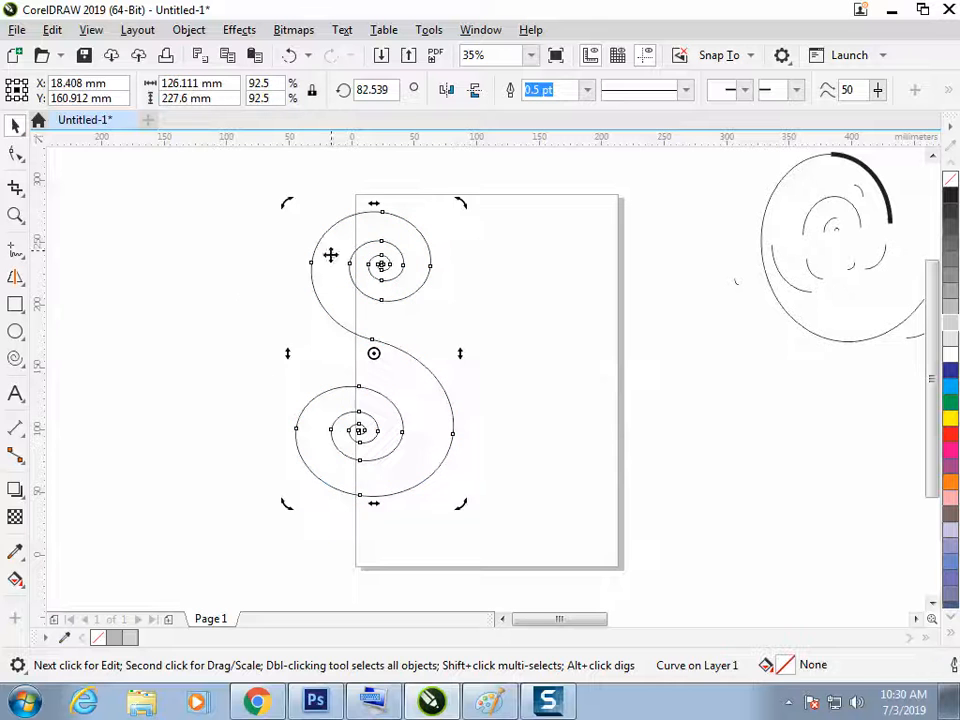
left_click(67, 203)
left_click(387, 268)
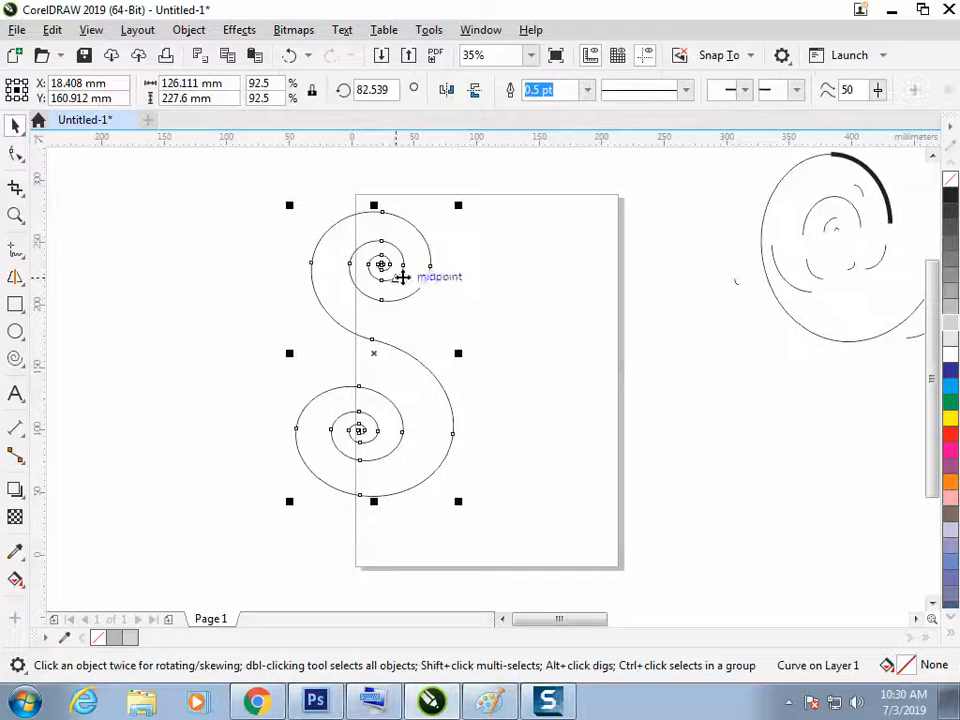
Step: Scale the S ornament to 14.5% in the page's upper-left corner and repeat copies of it downwards into a column of eight
left_click_drag(461, 501, 387, 237)
left_click(411, 356)
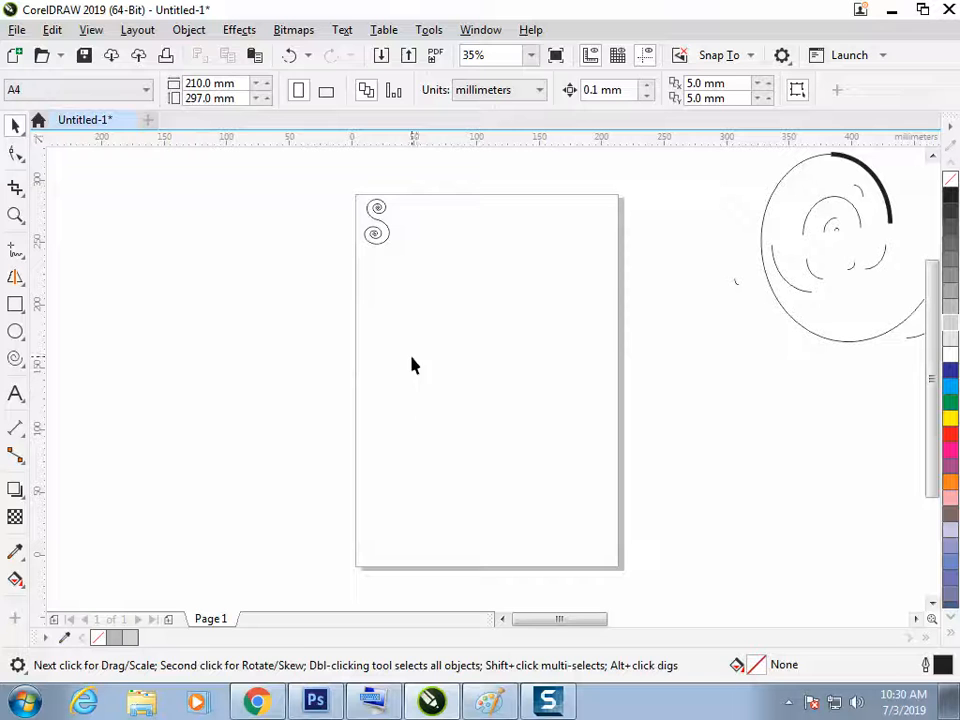
left_click_drag(446, 172, 237, 471)
left_click_drag(381, 222, 377, 276)
key("ctrl+r")
key("ctrl+r")
key("ctrl+r")
key("ctrl+r")
key("ctrl+r")
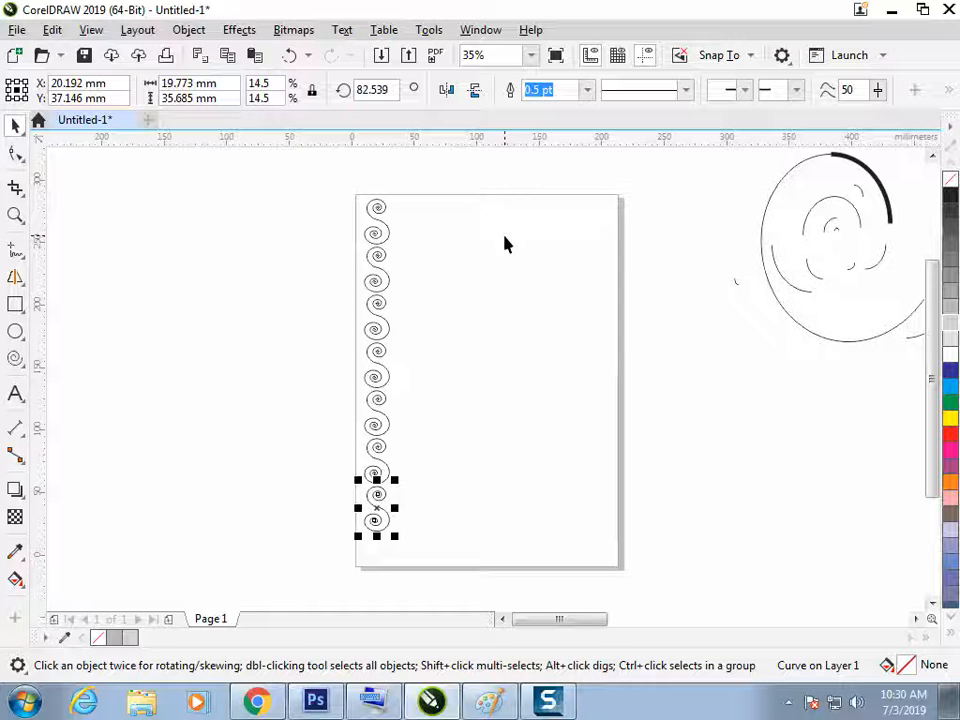
key("ctrl+r")
Step: Copy the whole column of eight S ornaments horizontally to the page's right edge
left_click(522, 266)
key("ctrl+a")
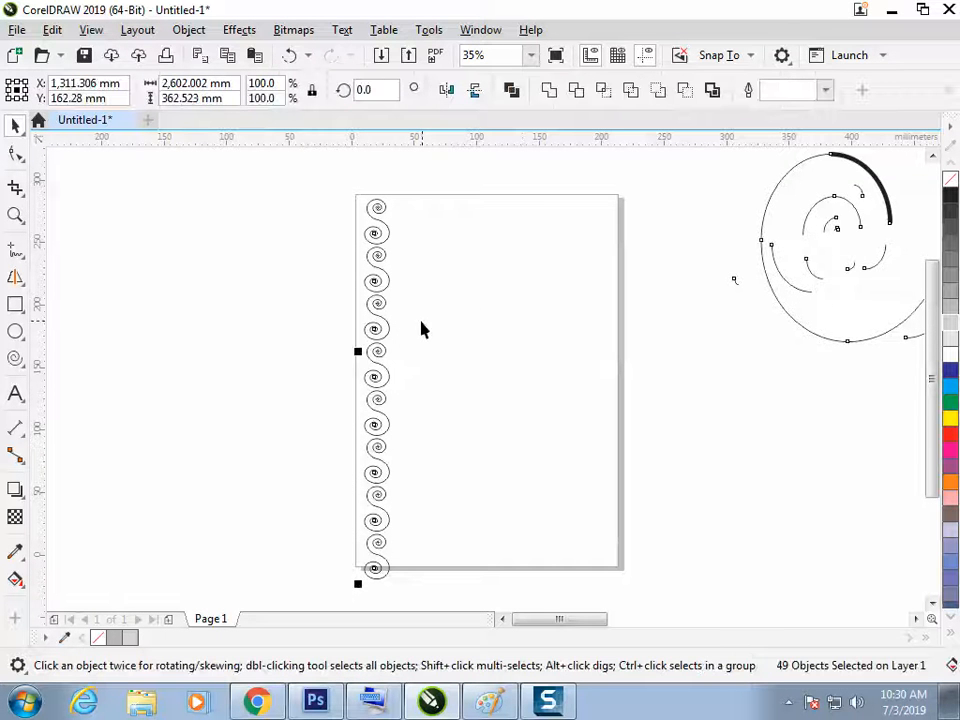
left_click_drag(420, 193, 291, 636)
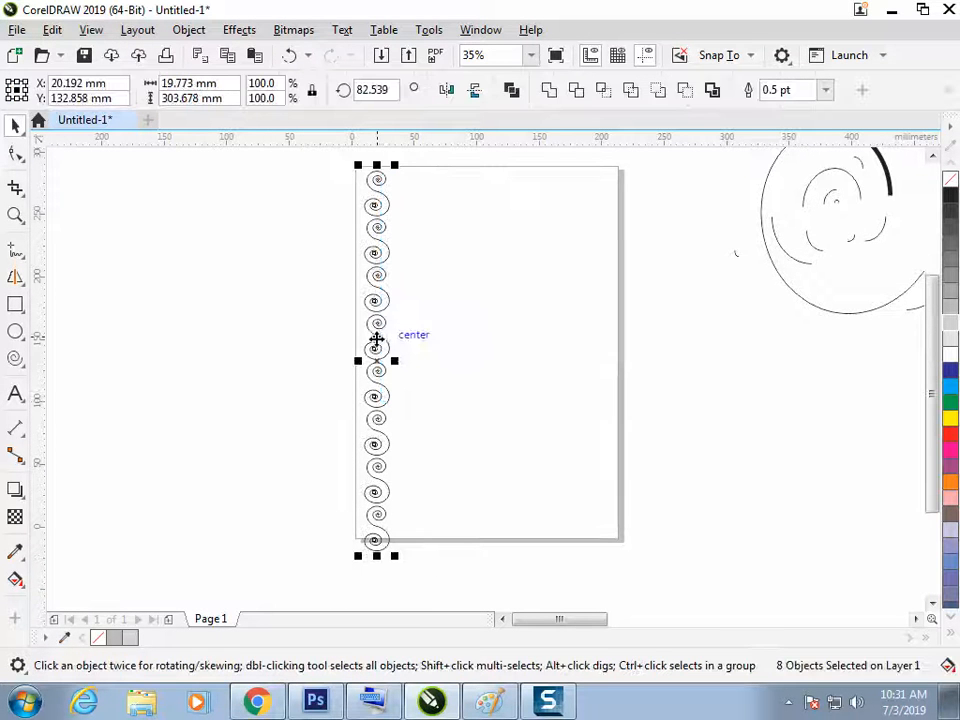
left_click_drag(375, 347, 600, 349)
left_click(674, 319)
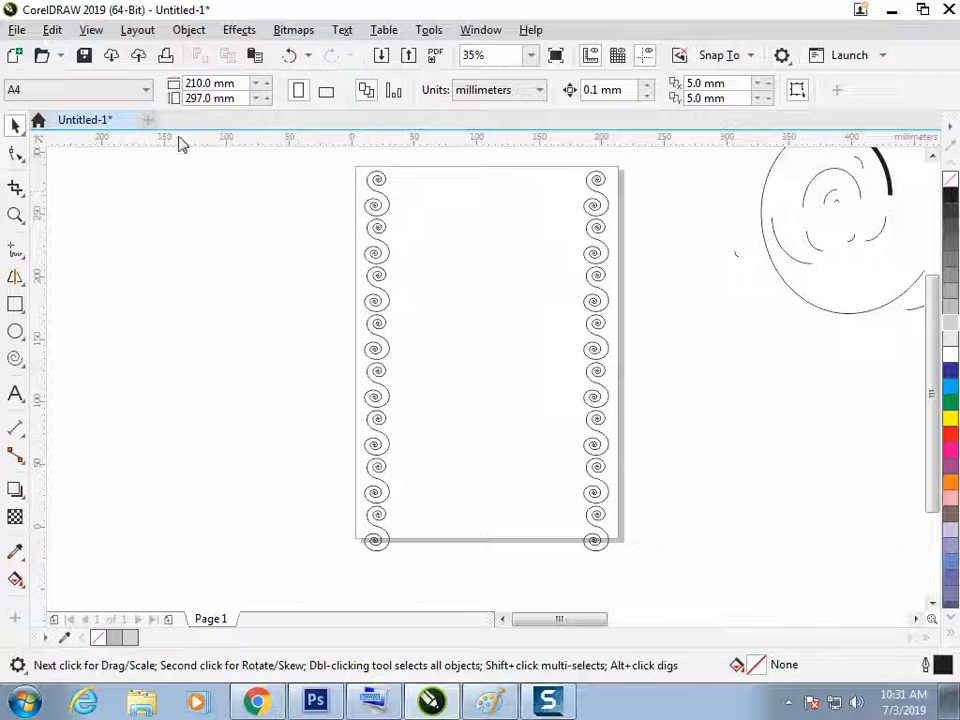
Step: Move the page's upper-left S ornament off the page to the left and duplicate it downwards into a separate column of eight
left_click_drag(383, 195, 151, 270)
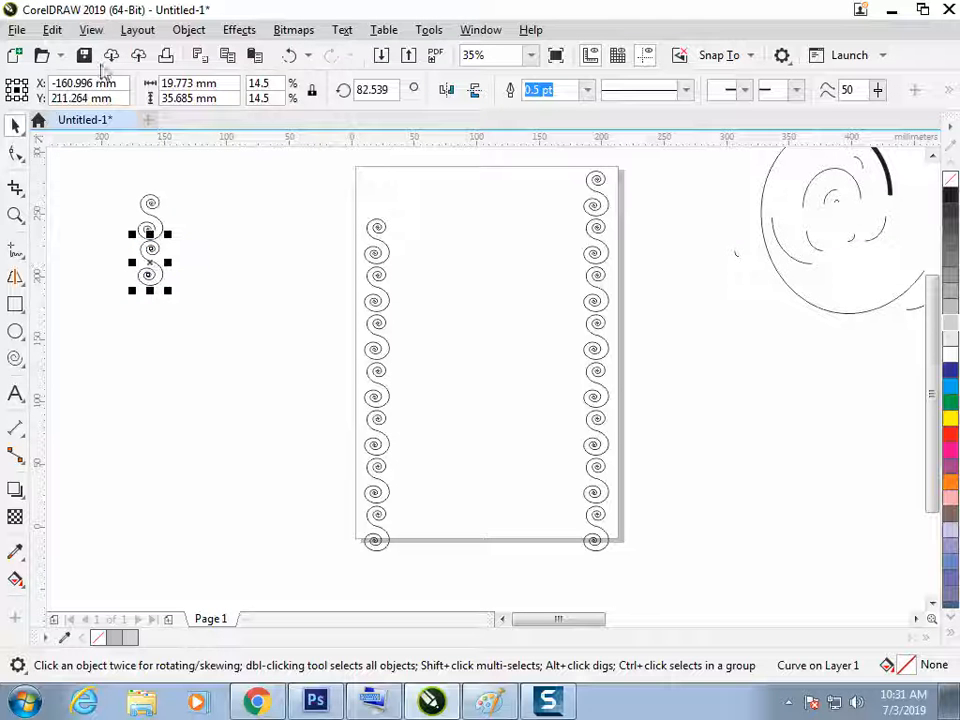
left_click(91, 30)
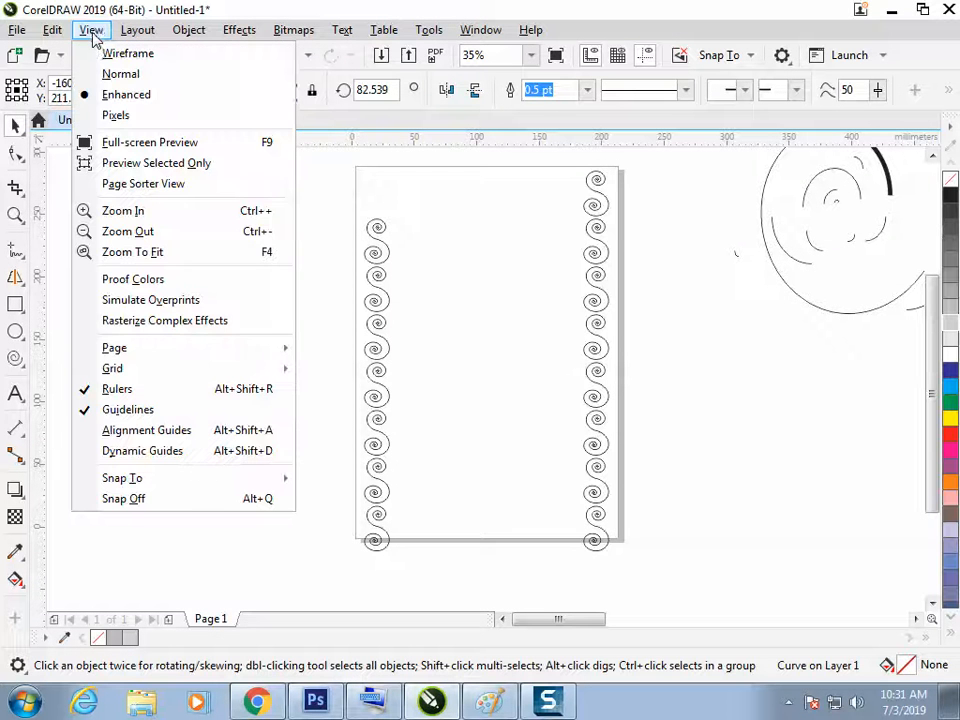
mouse_move(190, 32)
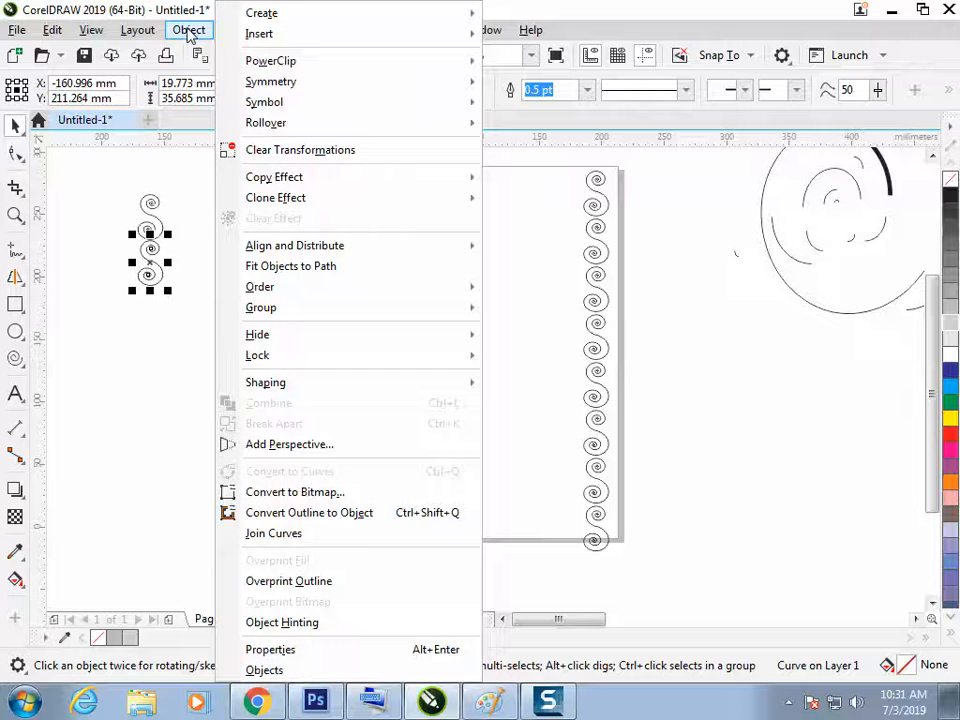
mouse_move(128, 31)
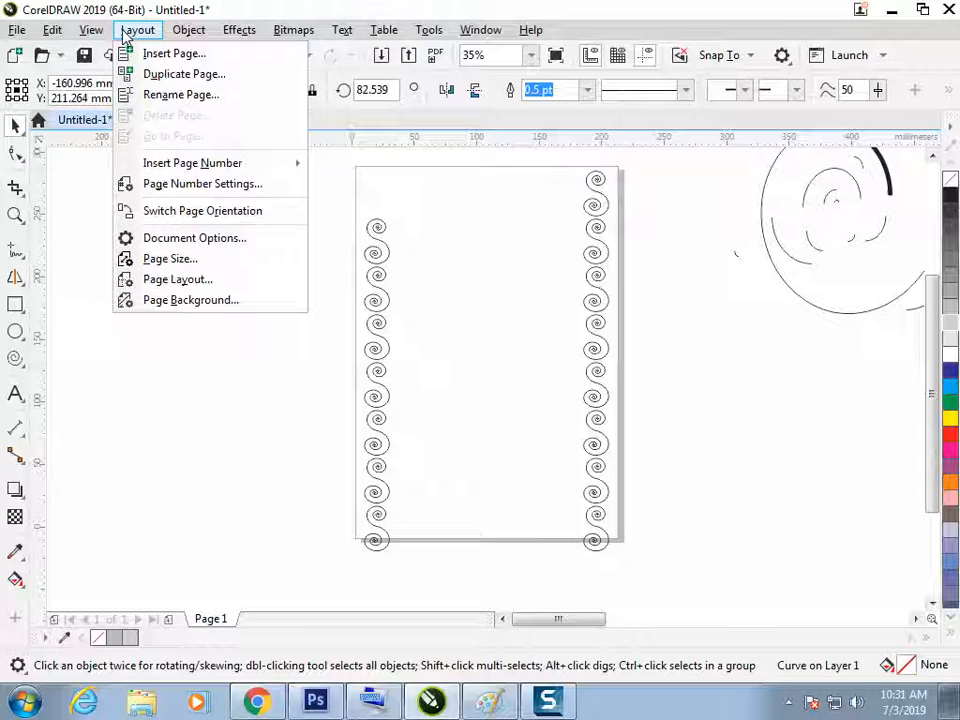
mouse_move(80, 33)
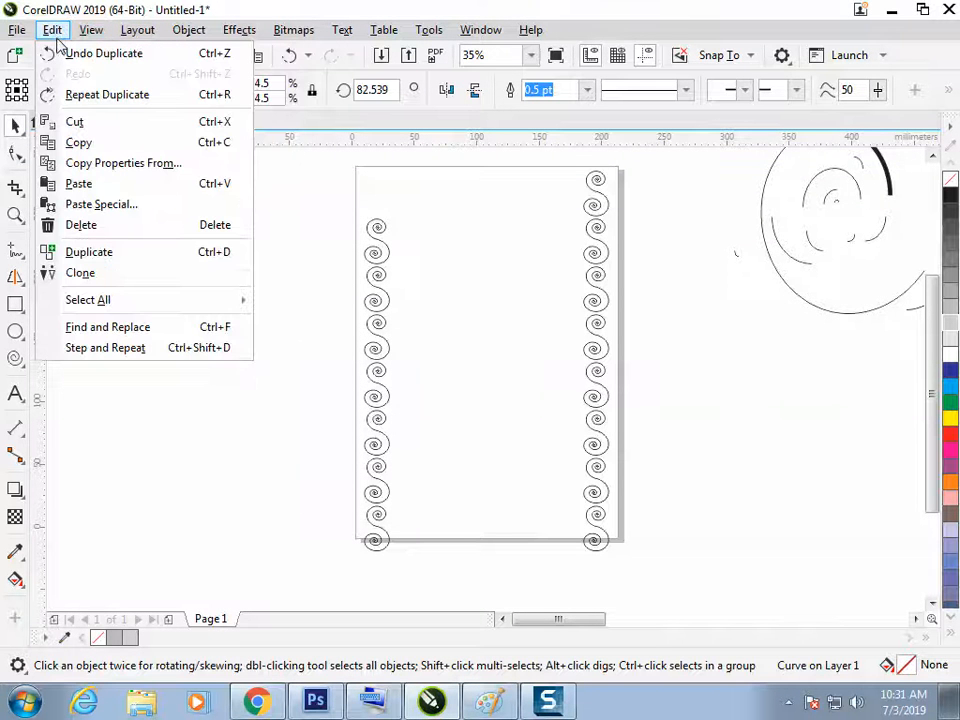
left_click(185, 262)
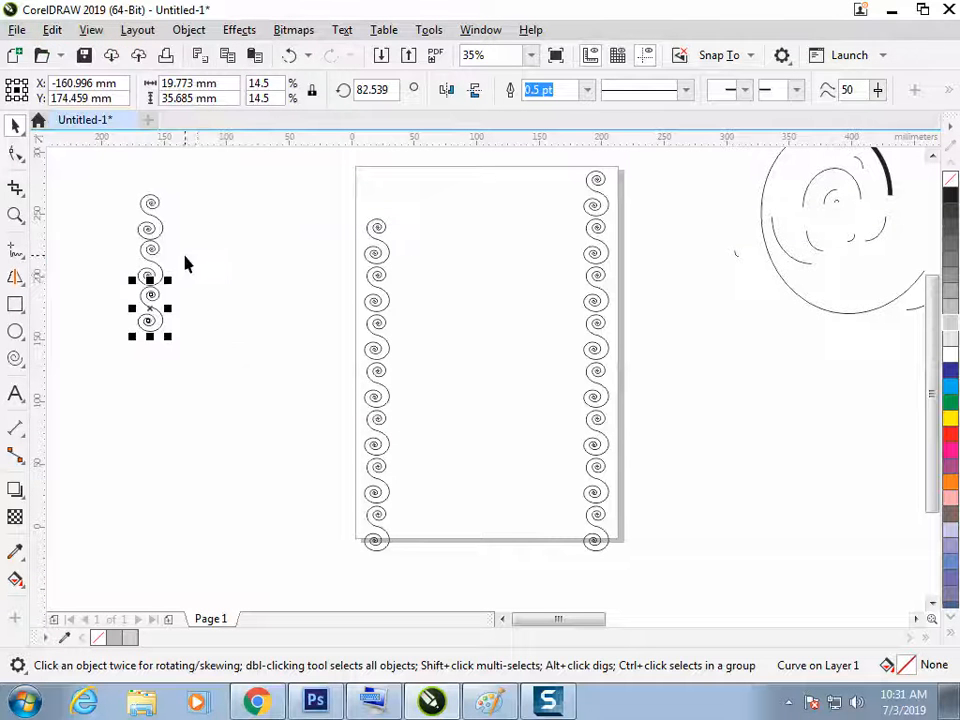
key("ctrl+d")
key("ctrl+d")
key("ctrl+d")
key("ctrl+d")
key("ctrl+d")
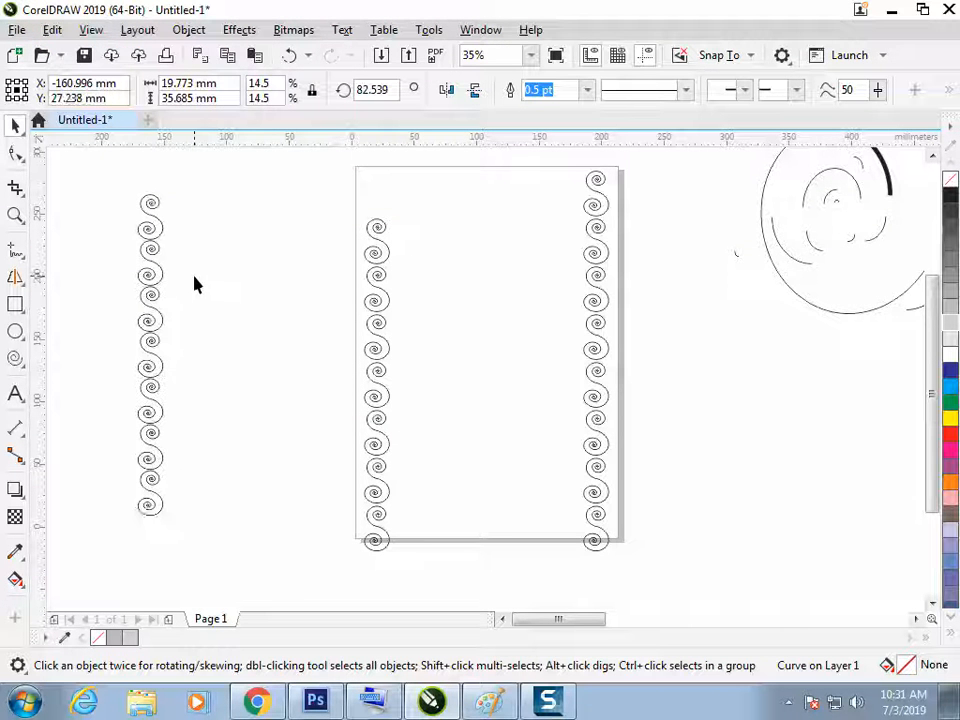
left_click(260, 254)
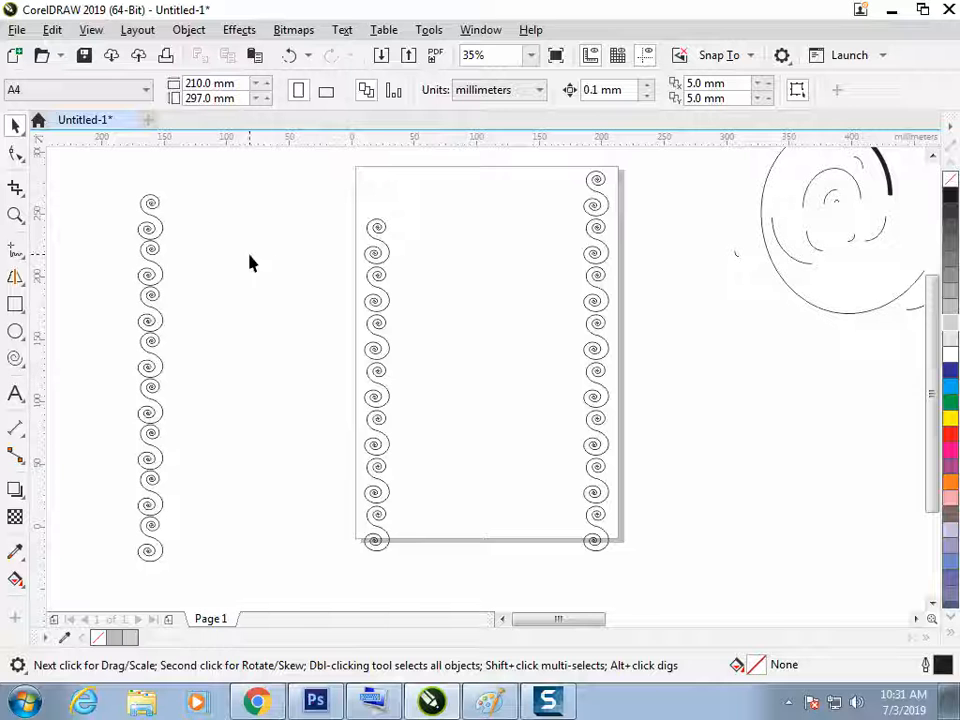
Step: Copy the top S ornament of the off-page column to beside the page and mirror the copy horizontally
left_click(155, 230)
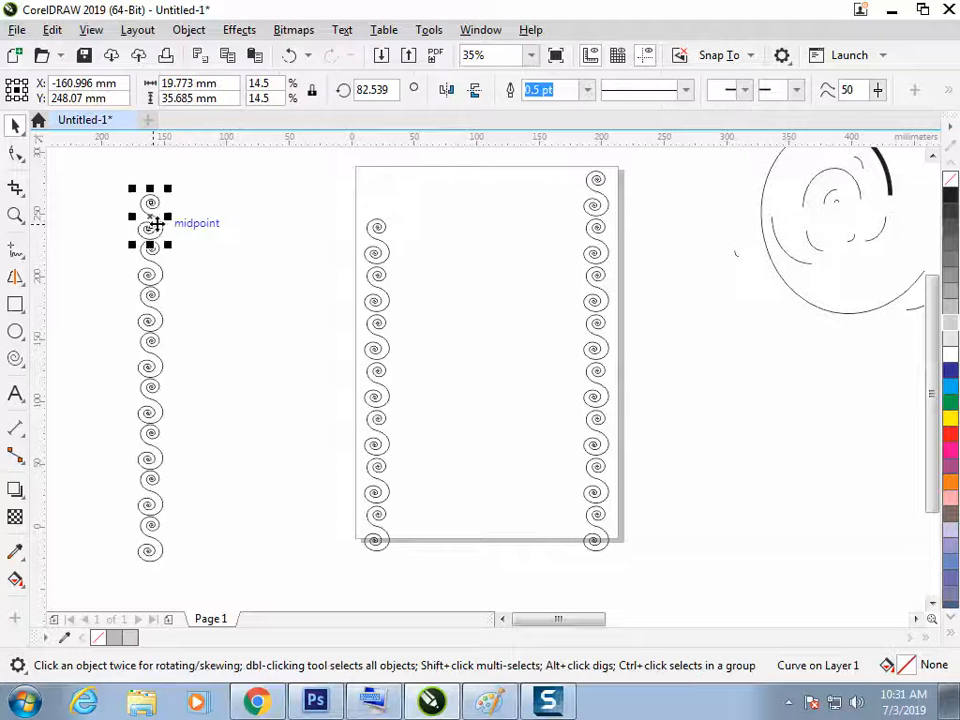
left_click_drag(150, 216, 328, 216)
left_click(448, 92)
left_click(288, 341)
Step: Combine the off-page column's top S ornament and its mirrored copy into one curve
left_click(147, 212)
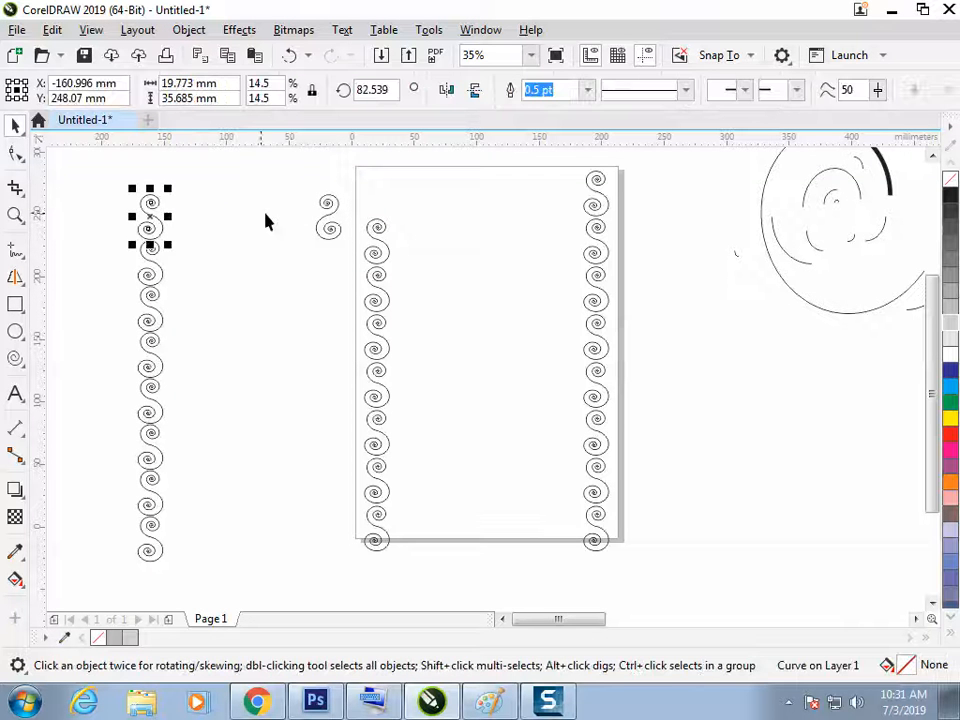
left_click(326, 204, "shift")
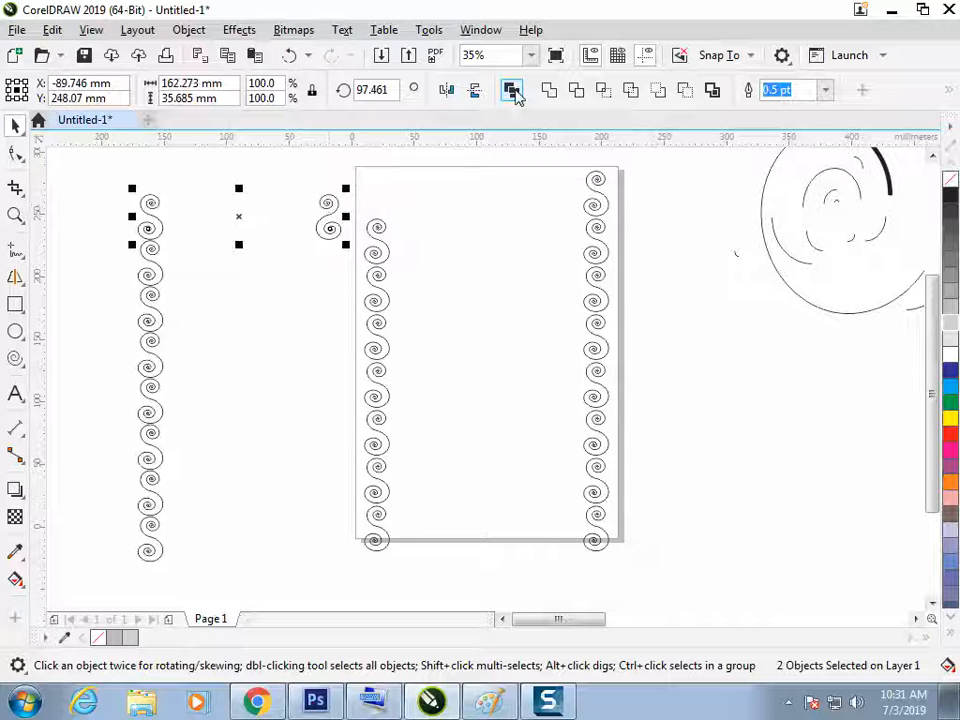
left_click(188, 29)
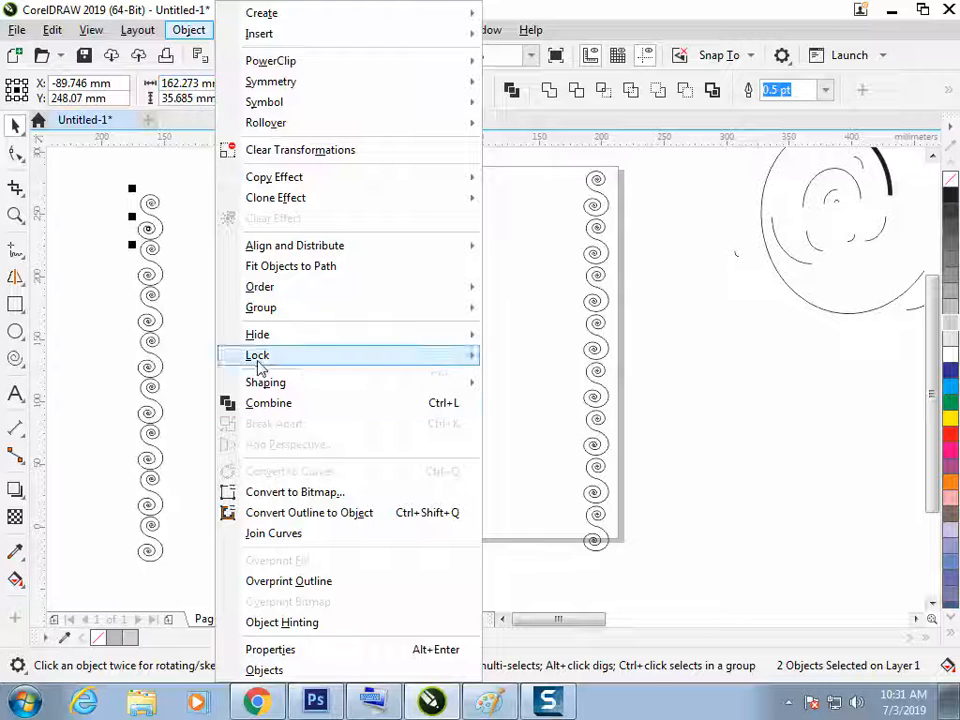
left_click(278, 409)
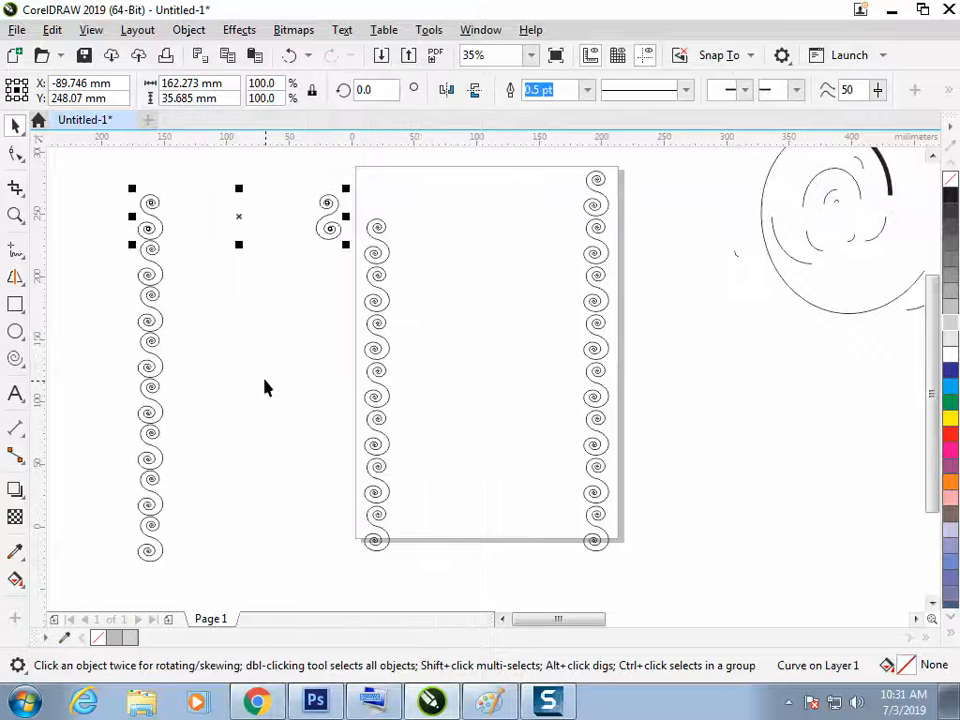
Step: Try to close the combined curve through the upper inner end nodes of both S shapes and to reposition the mirrored one's node
left_click(15, 153)
left_click(15, 126)
left_click(197, 174)
key("F2")
left_click_drag(107, 154, 414, 332)
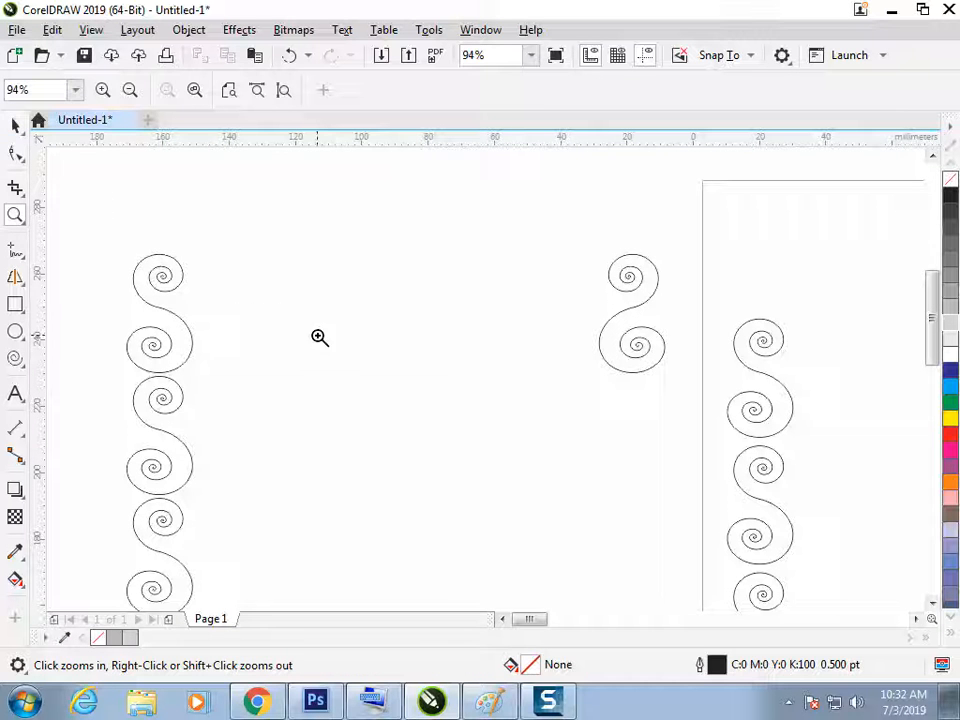
left_click(15, 153)
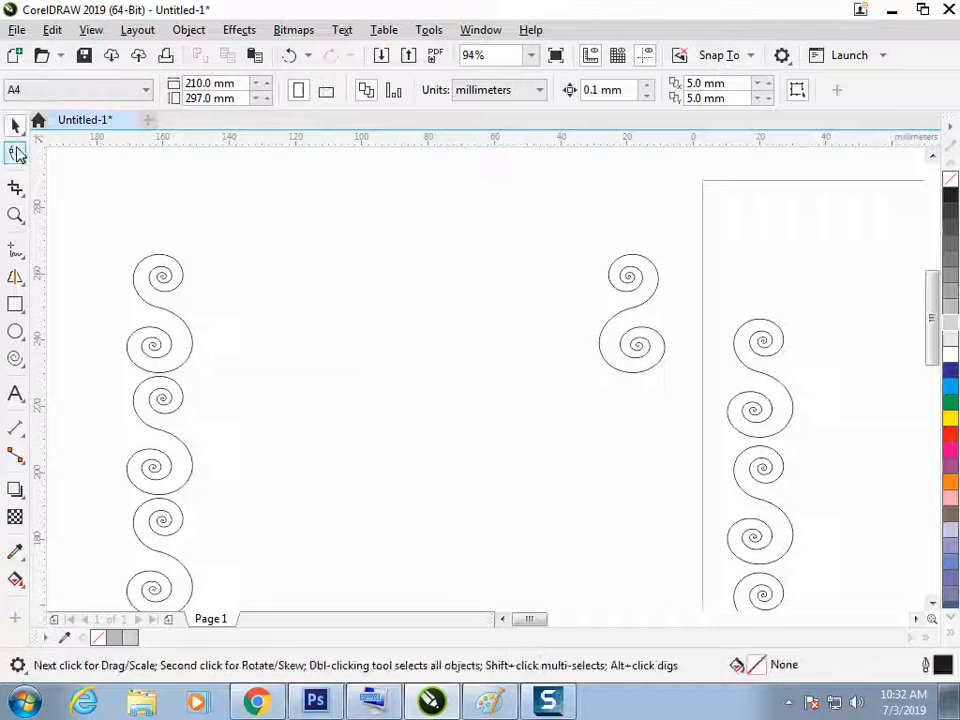
left_click(165, 285)
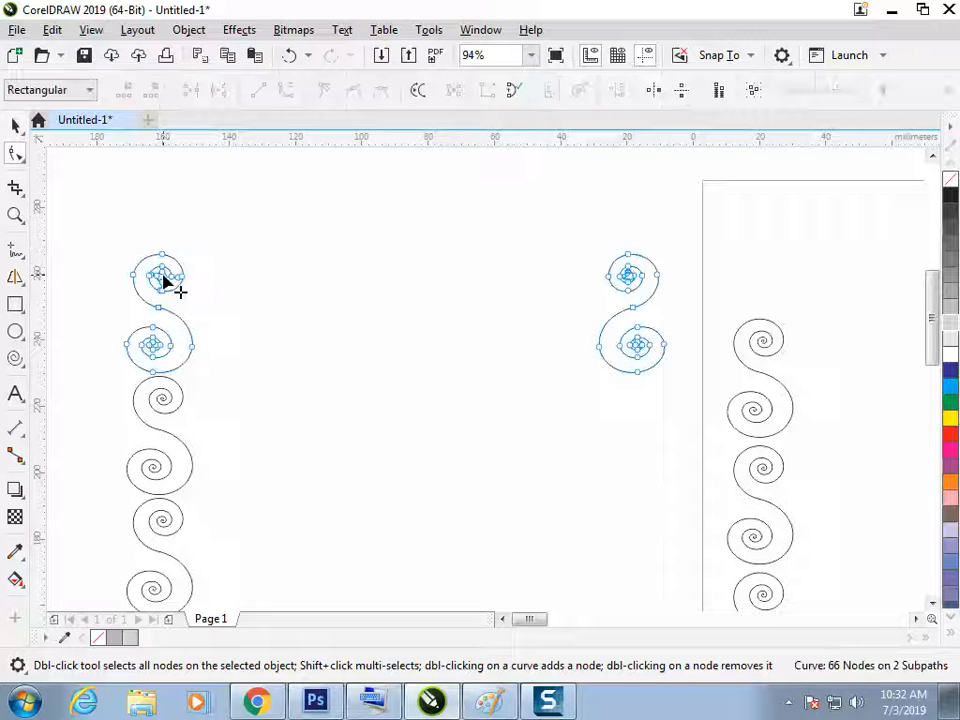
left_click(628, 283)
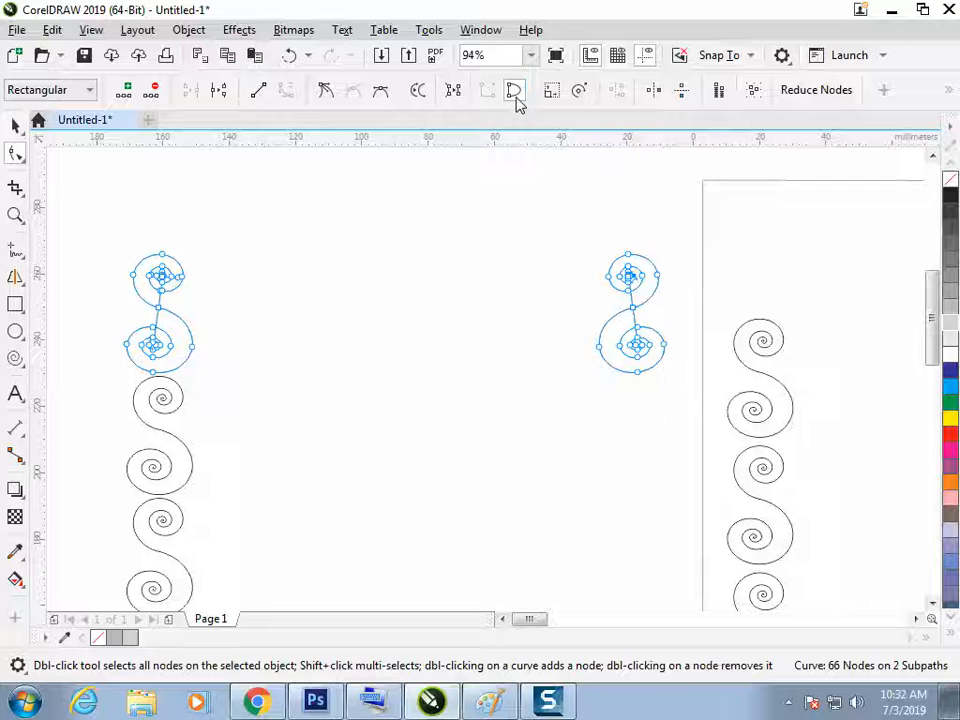
key("ctrl+z")
left_click_drag(629, 276, 514, 289)
key("ctrl+z")
Step: Nudge the mirrored S shape's upper inner end node slightly to the right
key("z")
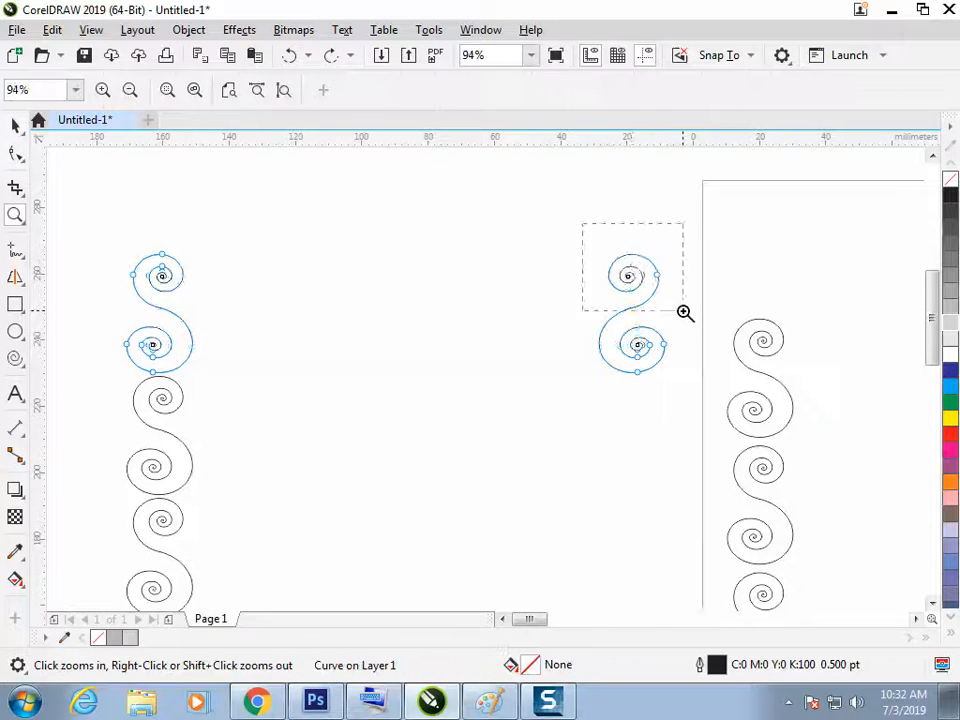
left_click_drag(587, 228, 737, 334)
left_click_drag(288, 306, 449, 443)
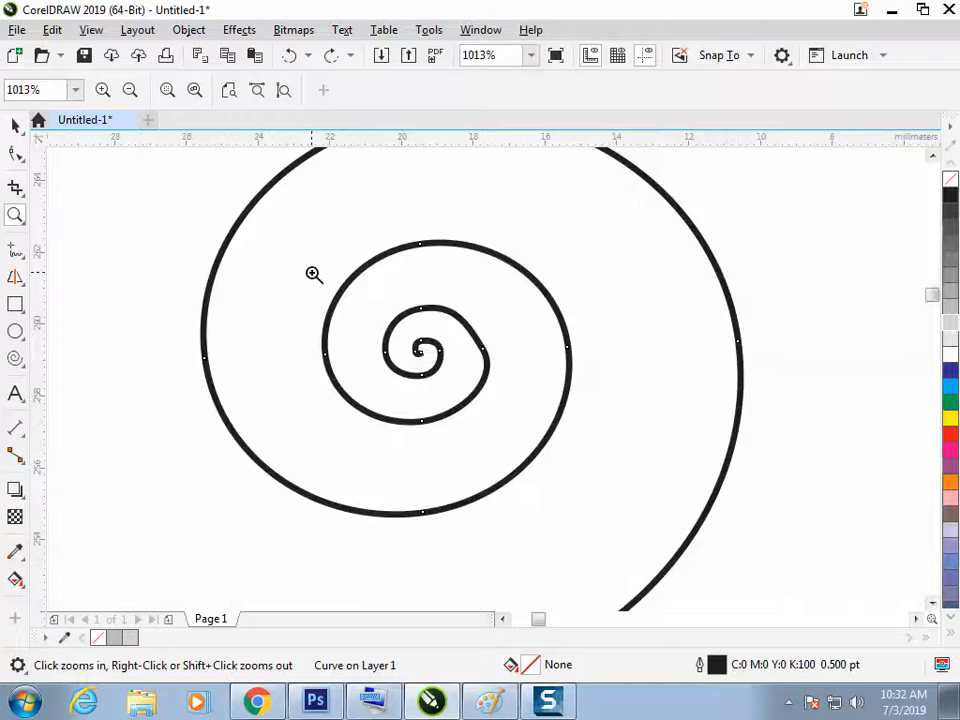
left_click_drag(348, 290, 493, 423)
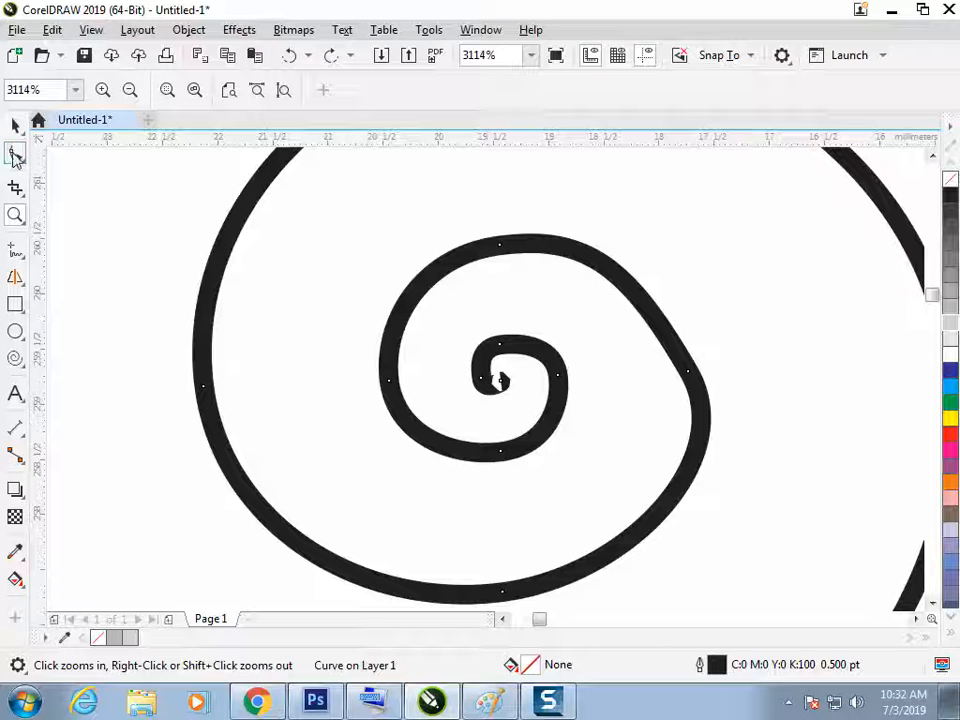
left_click(15, 153)
mouse_move(499, 378)
left_mouse_down()
mouse_move(483, 416)
mouse_move(508, 394)
mouse_move(511, 374)
left_mouse_up()
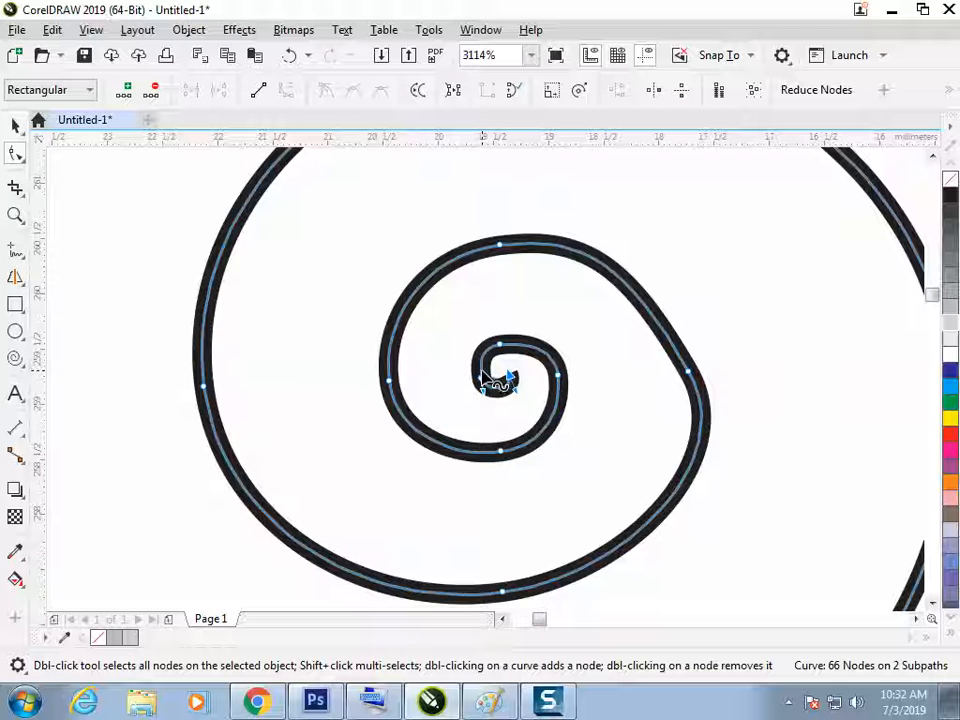
scroll(492, 378, "down", 5)
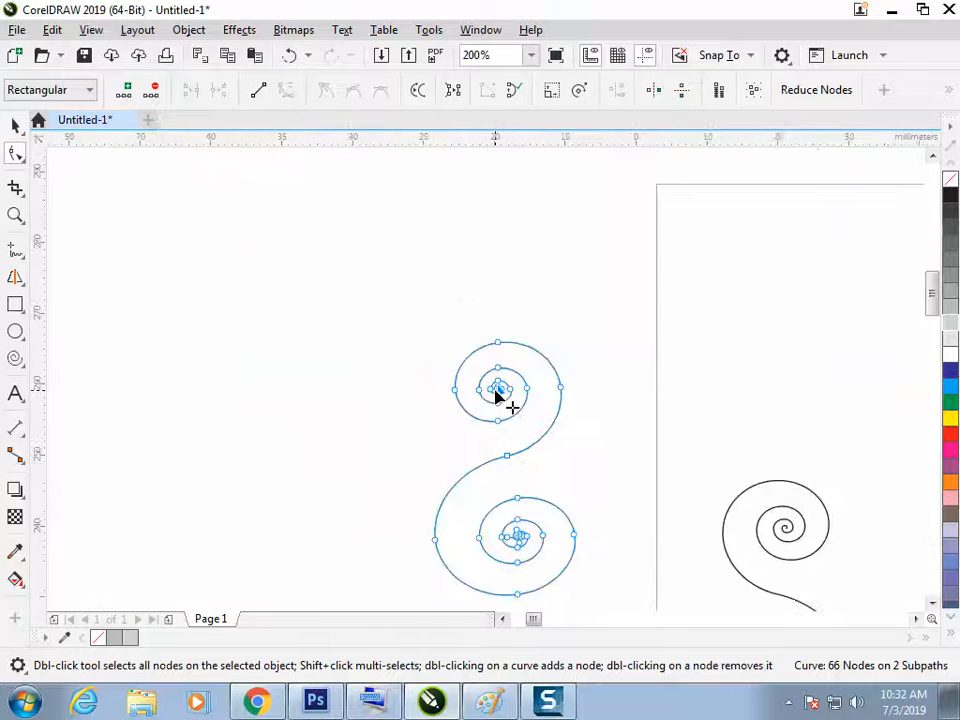
scroll(467, 400, "down", 2)
left_click(448, 393)
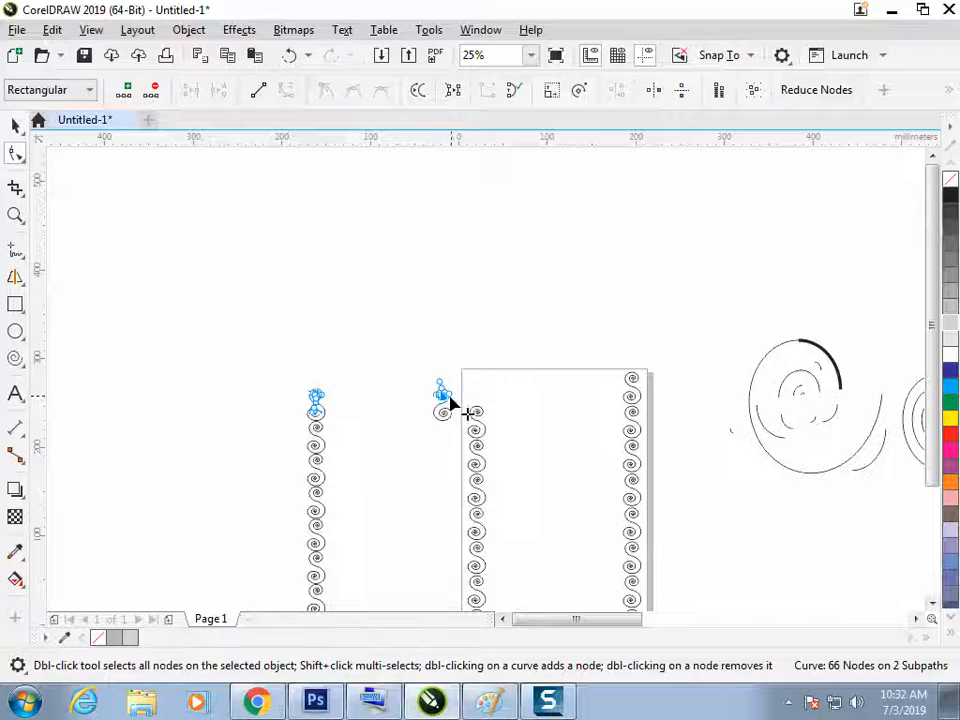
Step: Pull the upper inner end node of the left S shape out horizontally past the spiral's right side
key("z")
left_click_drag(259, 326, 500, 453)
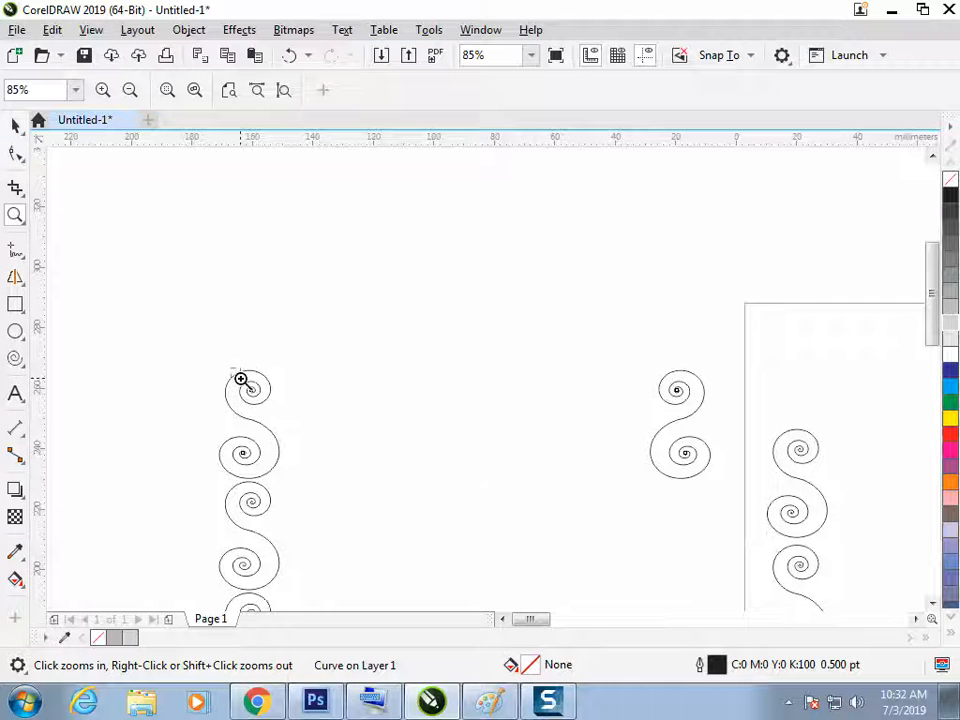
left_click_drag(241, 380, 310, 430)
left_click(16, 155)
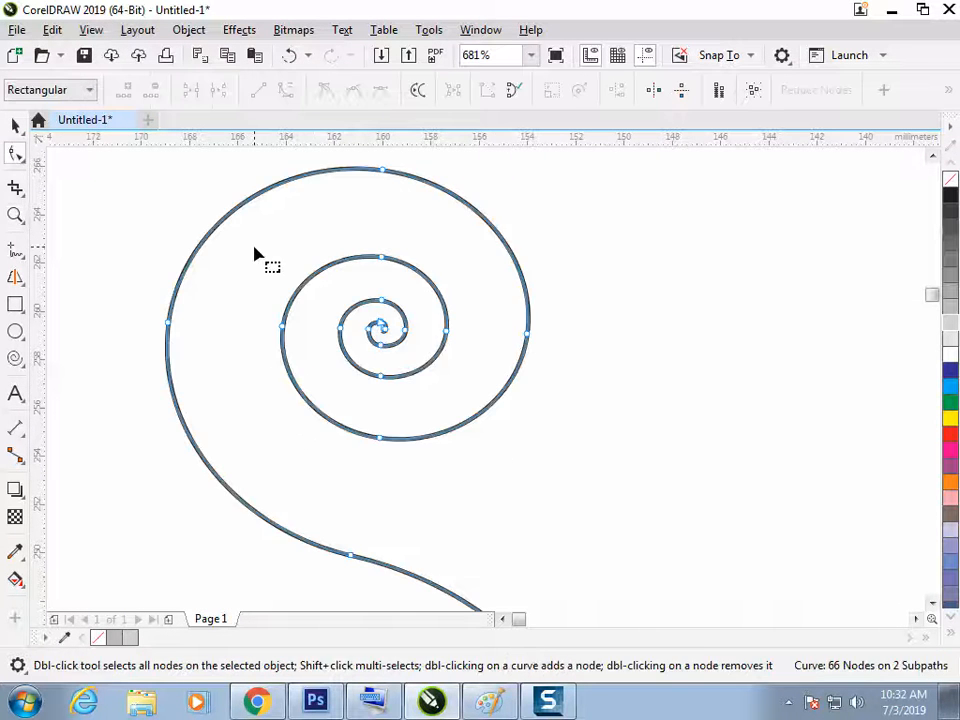
left_click_drag(381, 323, 618, 336)
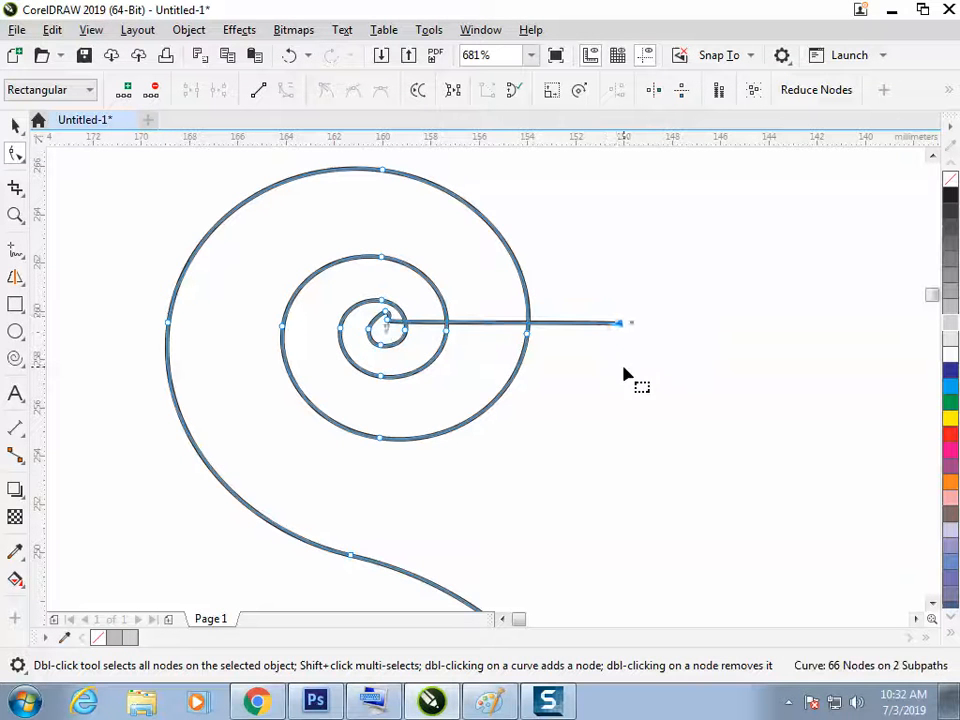
left_click_drag(716, 337, 389, 321)
left_click_drag(600, 330, 352, 312)
Step: Pull the upper inner end node of the mirrored S shape out past the spiral's left side, towards the other S shape
scroll(442, 323, "down", 10)
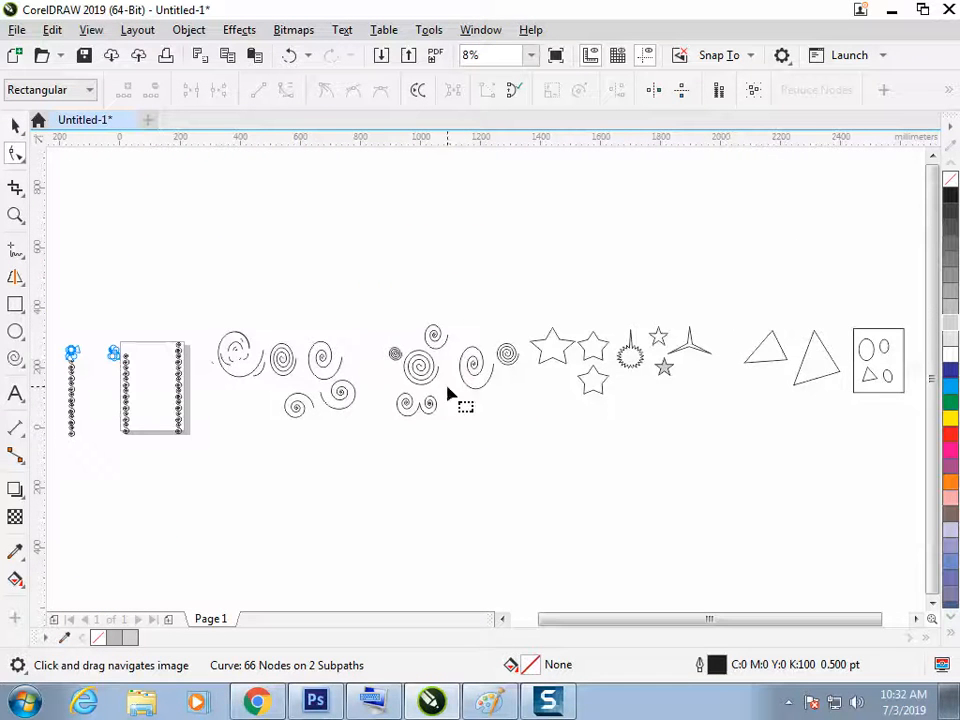
scroll(144, 328, "down", 1)
scroll(122, 326, "up", 1)
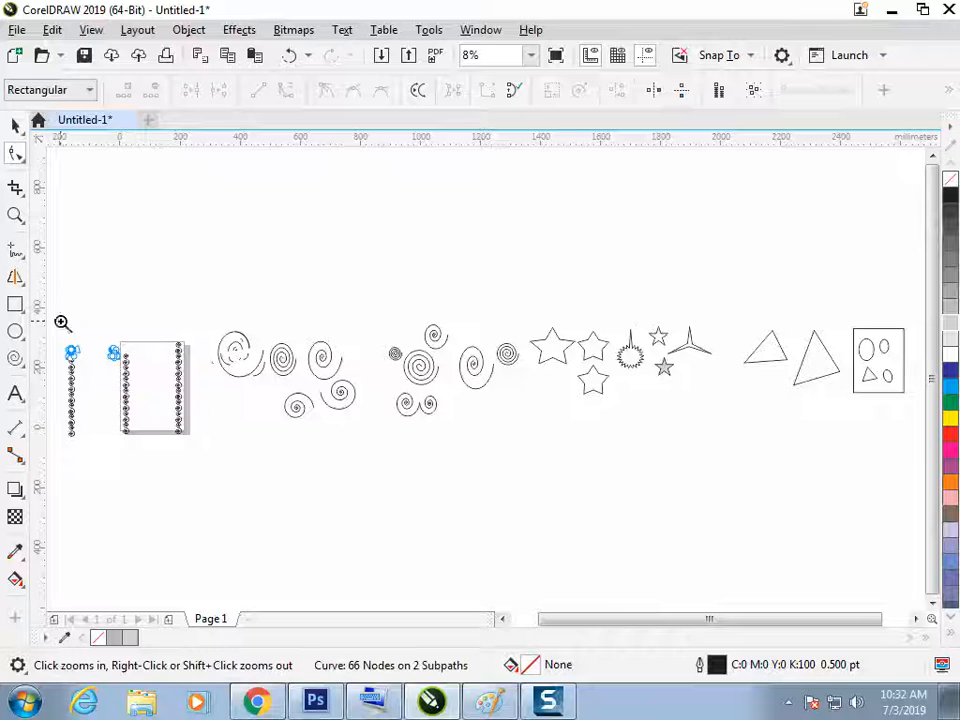
left_click_drag(33, 323, 197, 403)
left_click_drag(193, 246, 519, 368)
left_click(818, 405)
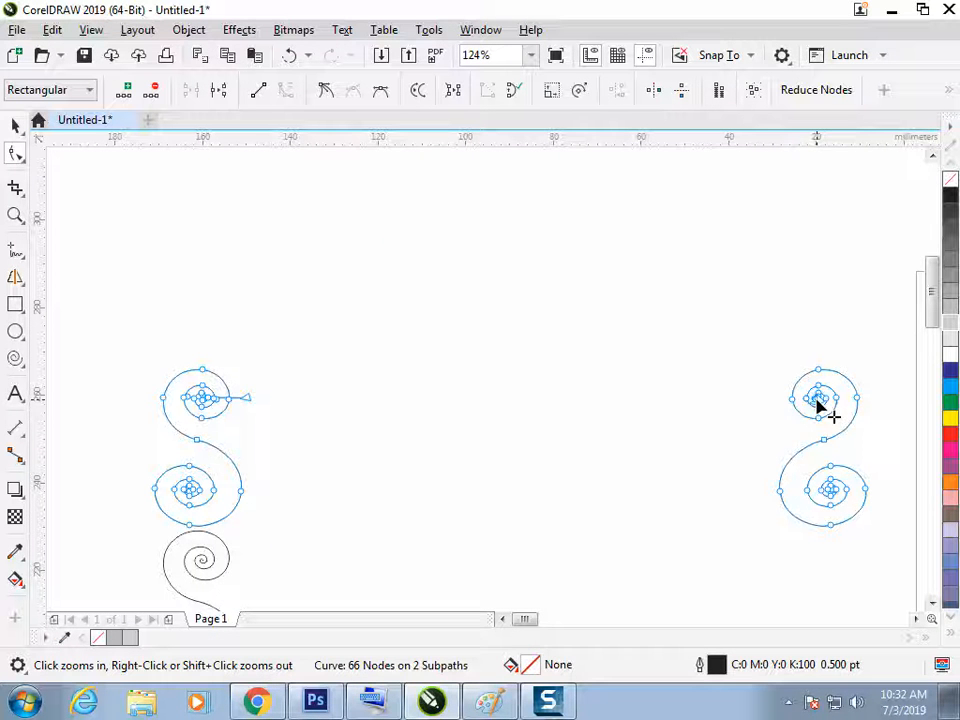
left_click_drag(821, 407, 750, 398)
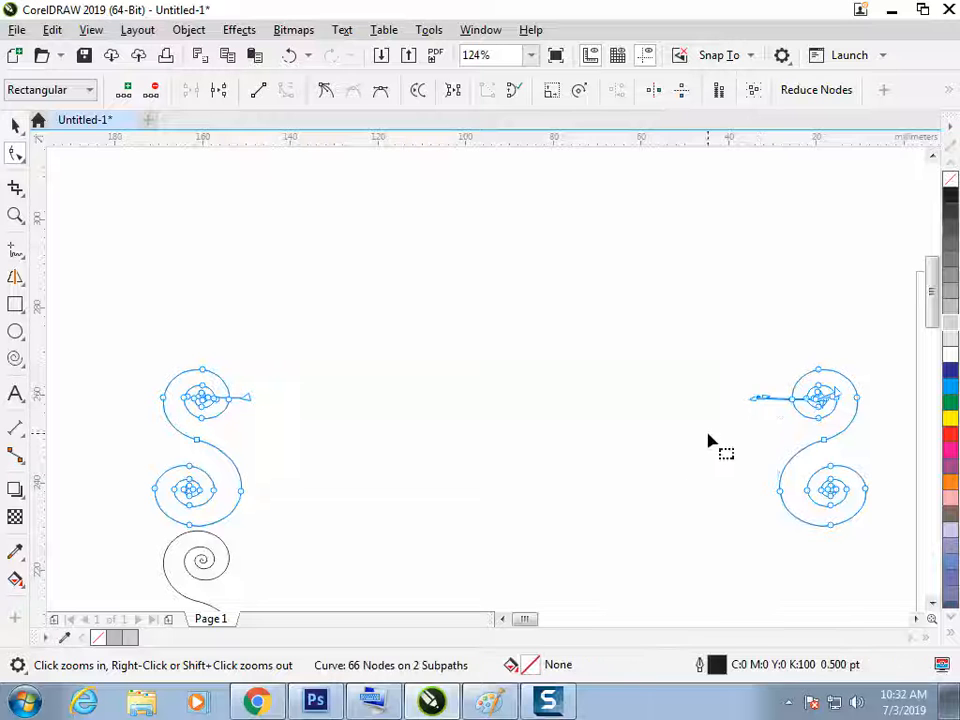
Step: Try to close the combined curve between the pulled-out upper end nodes of both S shapes
left_click(687, 479)
left_click_drag(236, 362, 758, 424)
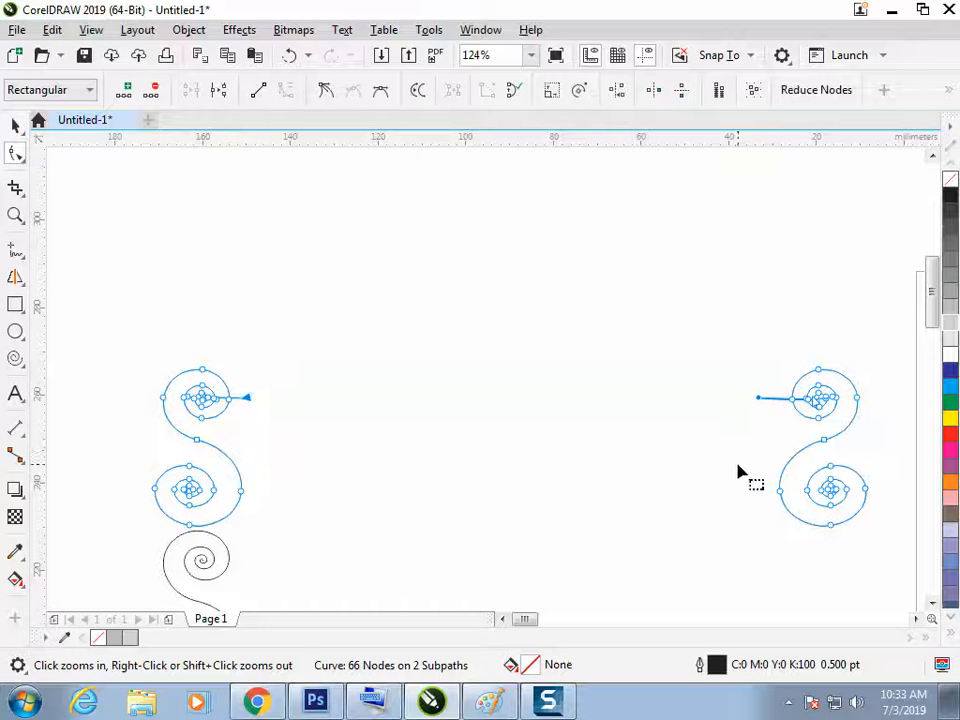
left_click(516, 95)
key("ctrl+z")
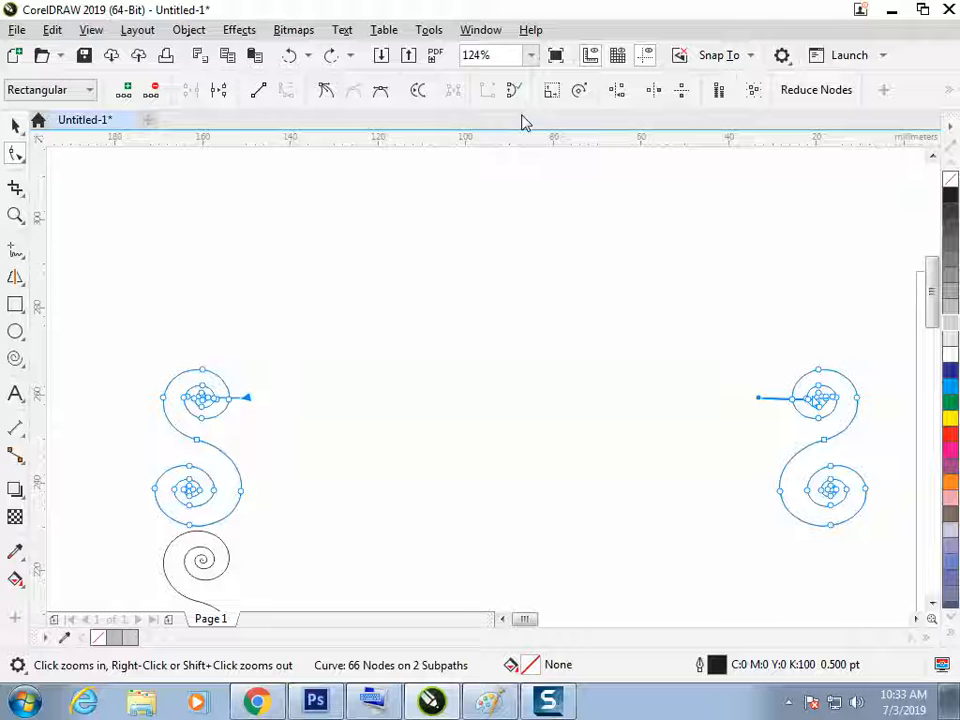
left_click(15, 124)
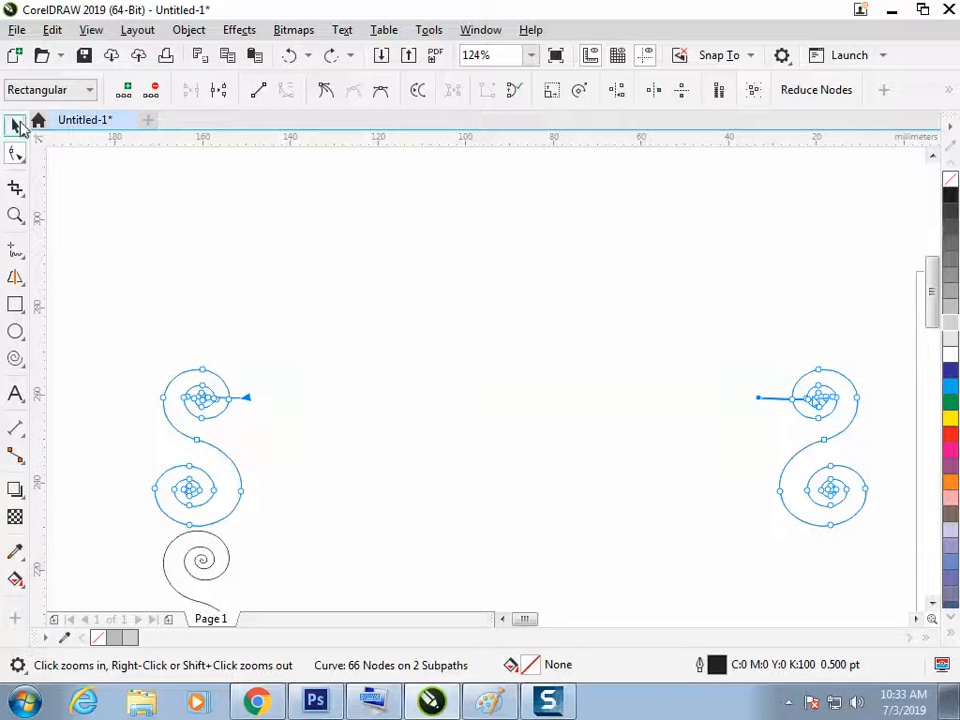
left_click(242, 321)
left_click(236, 397)
left_click_drag(817, 398, 820, 374)
key("ctrl+z")
left_click(802, 428)
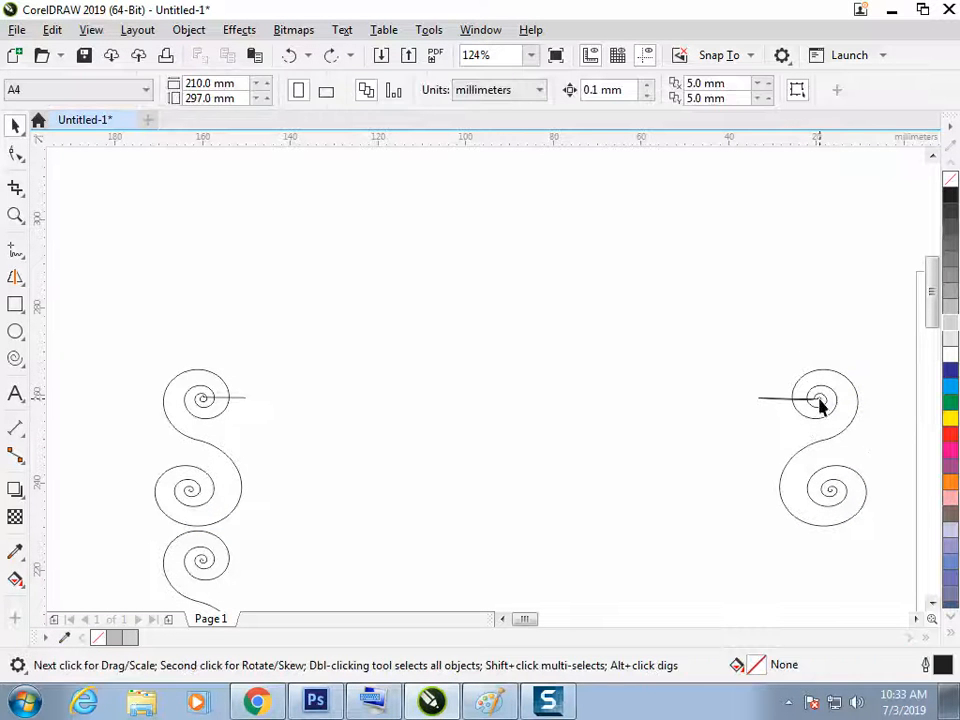
Step: Pull the open inner end node of the mirrored S shape's upper spiral far out beyond the existing pulled-out nodes
left_click(786, 399)
key("z")
left_click_drag(703, 332, 900, 473)
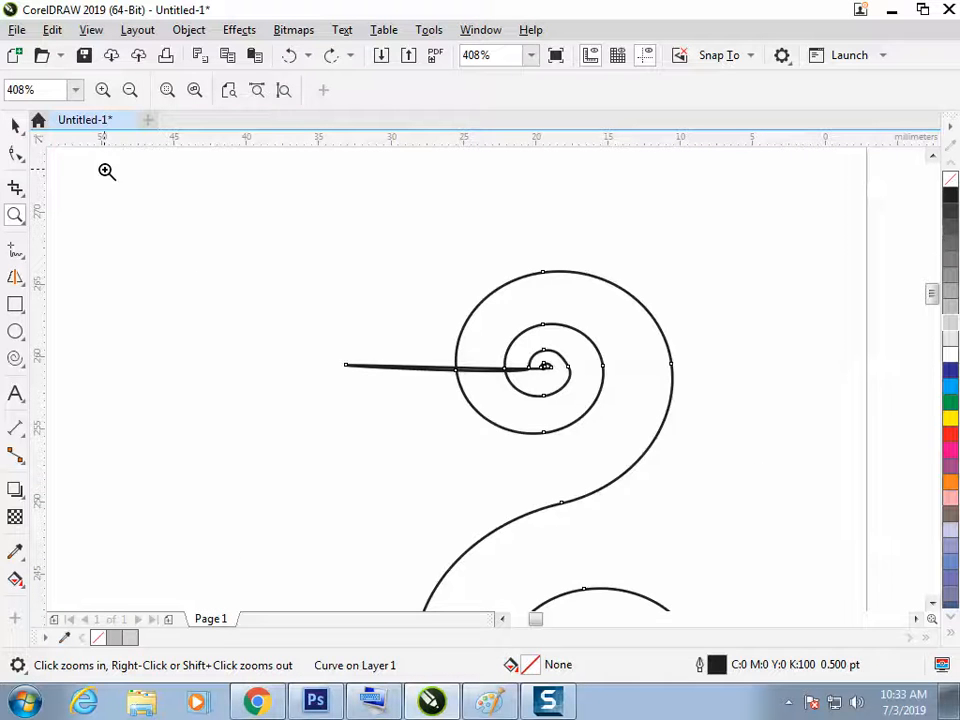
left_click(16, 152)
left_click_drag(555, 378, 240, 345)
Step: Delete the two stray nodes beside the mirrored S shape's upper spiral and lower its outer end node slightly
left_click(346, 366)
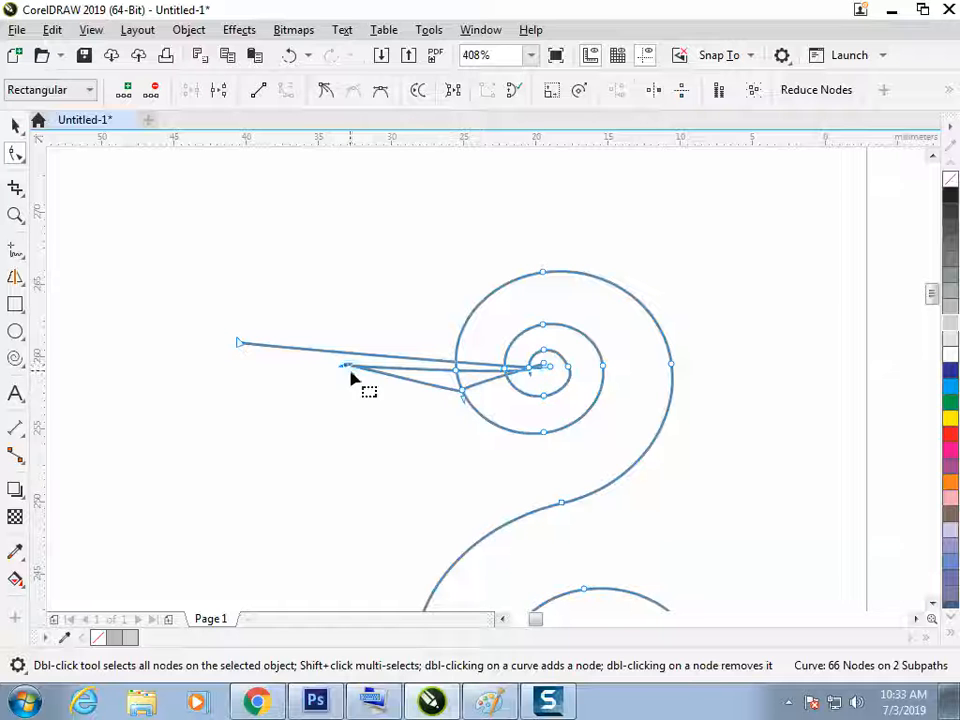
key("Delete")
left_click(463, 391)
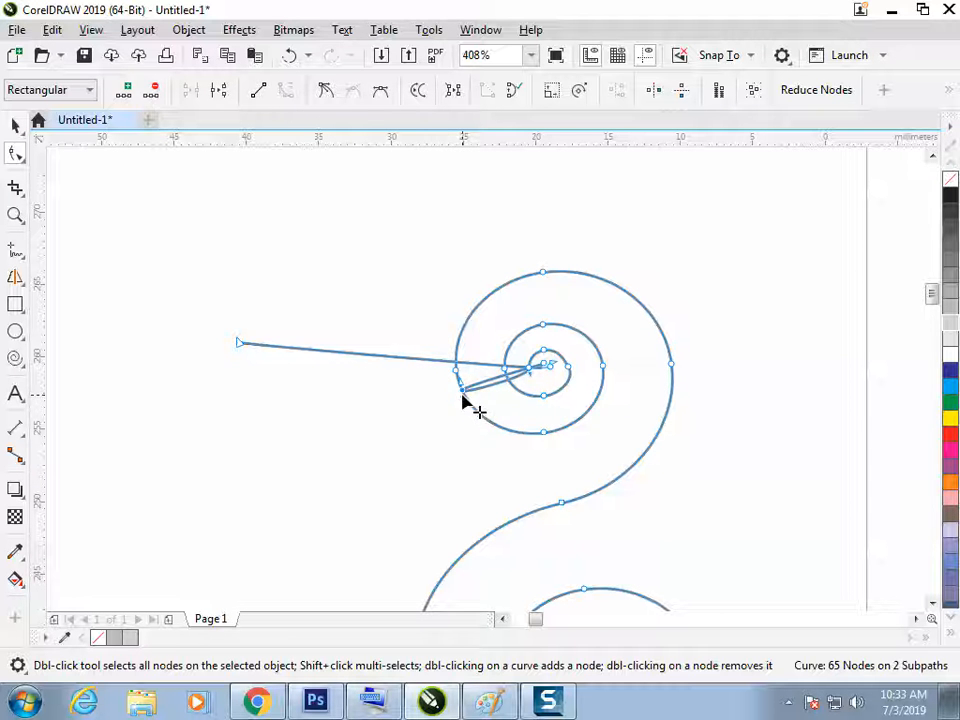
key("Delete")
left_click_drag(239, 343, 237, 356)
Step: Bring the two upper end nodes together midway between the S shapes and join them into one continuous curve
left_click_drag(257, 416, 659, 371)
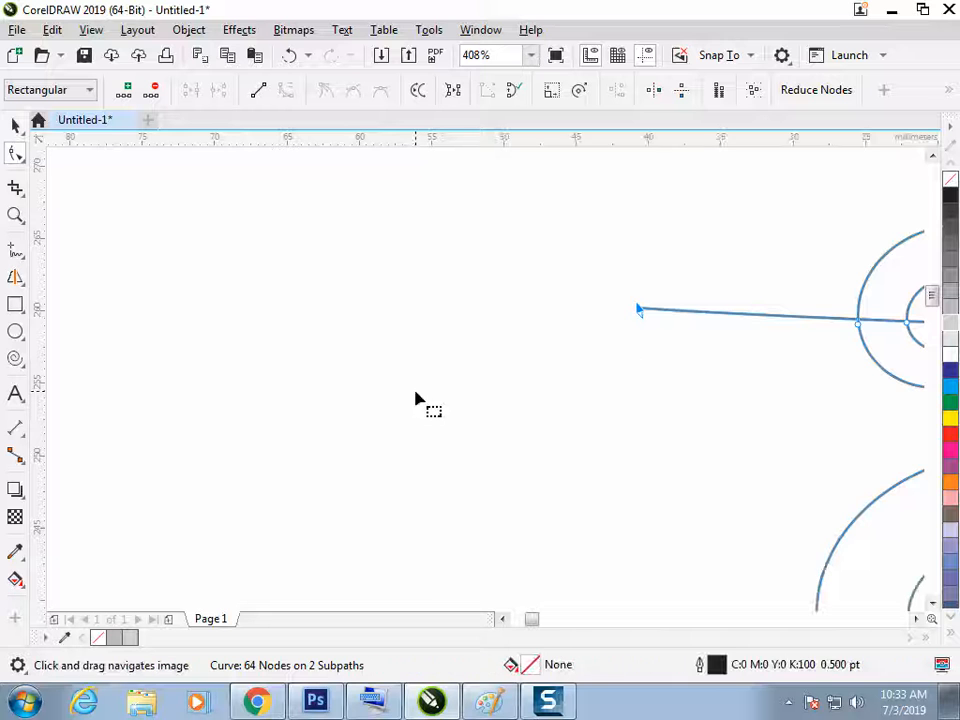
scroll(418, 400, "down", 4)
left_click_drag(89, 374, 266, 372)
left_click_drag(472, 373, 292, 373)
left_click_drag(245, 340, 336, 422)
left_click(190, 90)
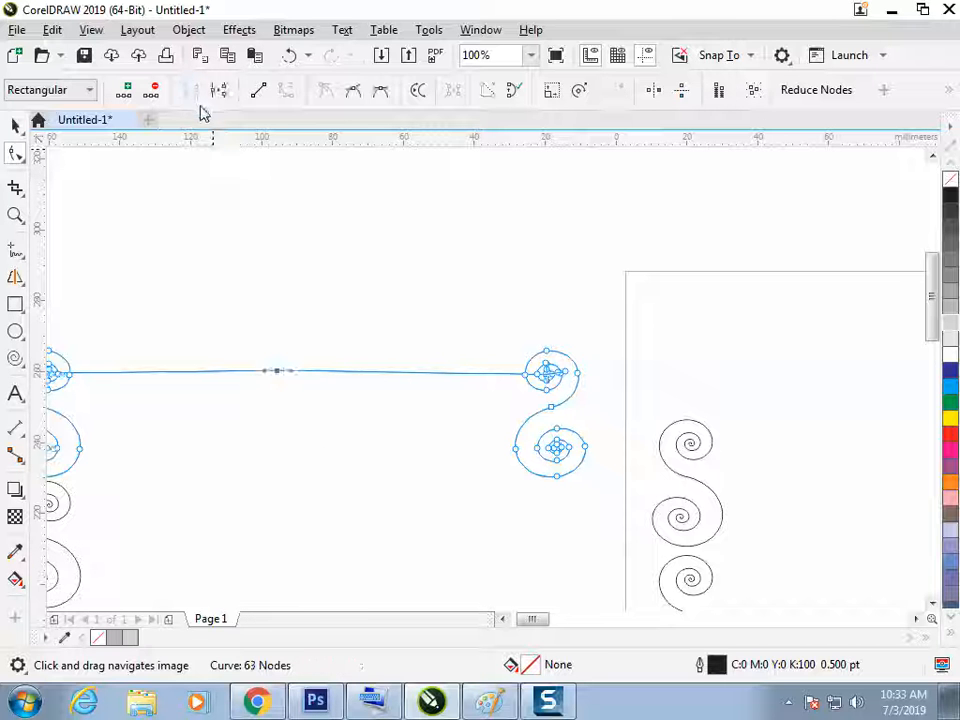
left_click(340, 313)
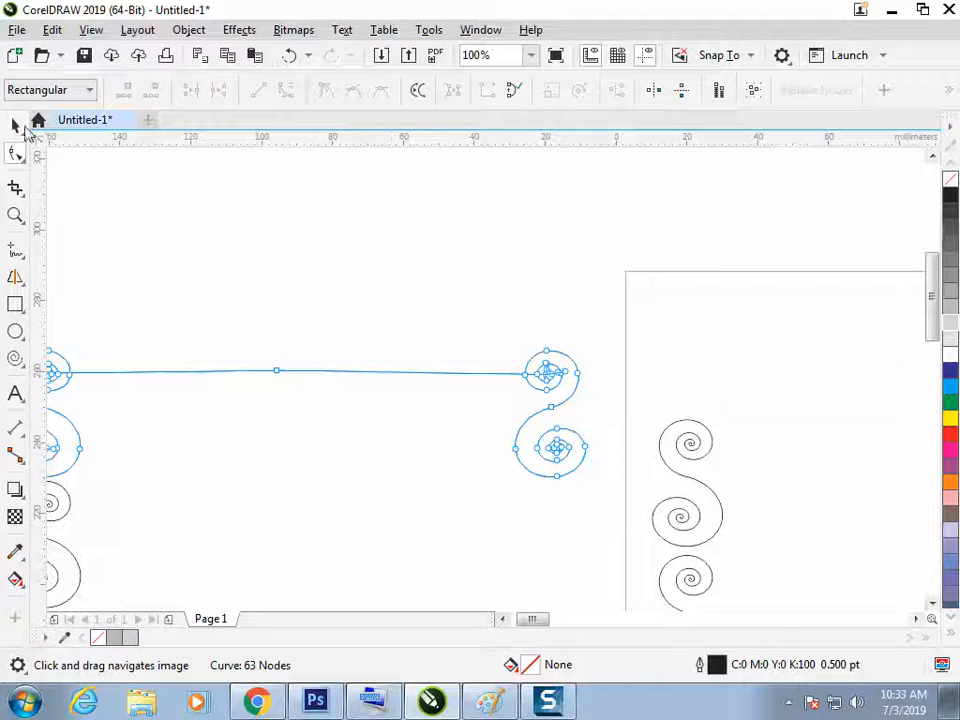
Step: Move the joined ornament up and to the right so its mirrored S shape meets the page's upper-left corner
left_click(16, 125)
left_click(220, 305)
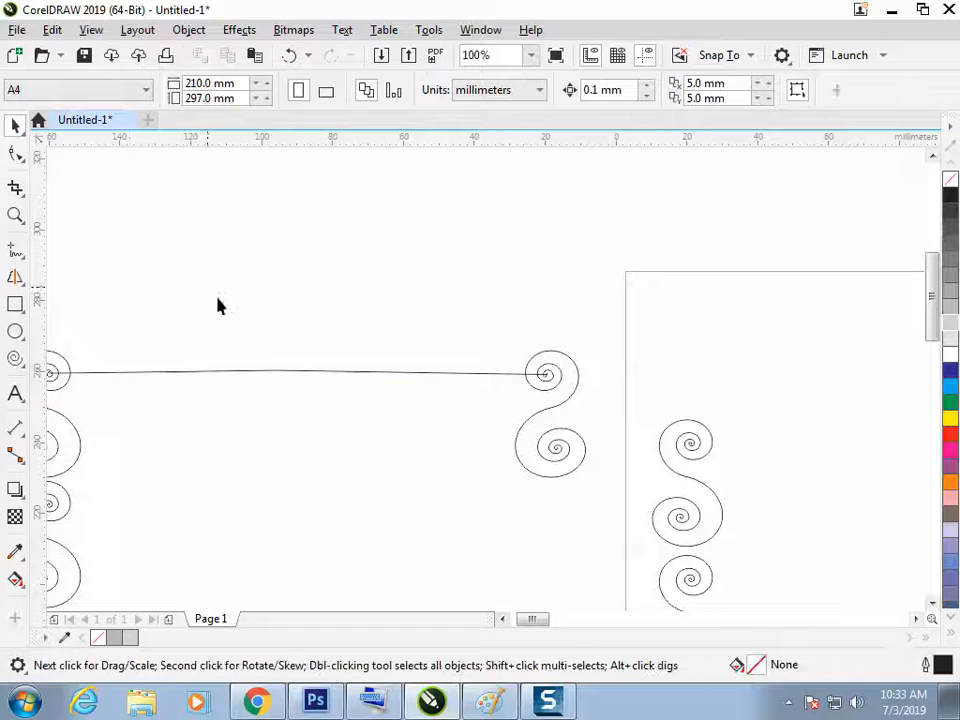
left_click(268, 370)
left_click_drag(268, 370, 312, 258)
left_click(303, 510)
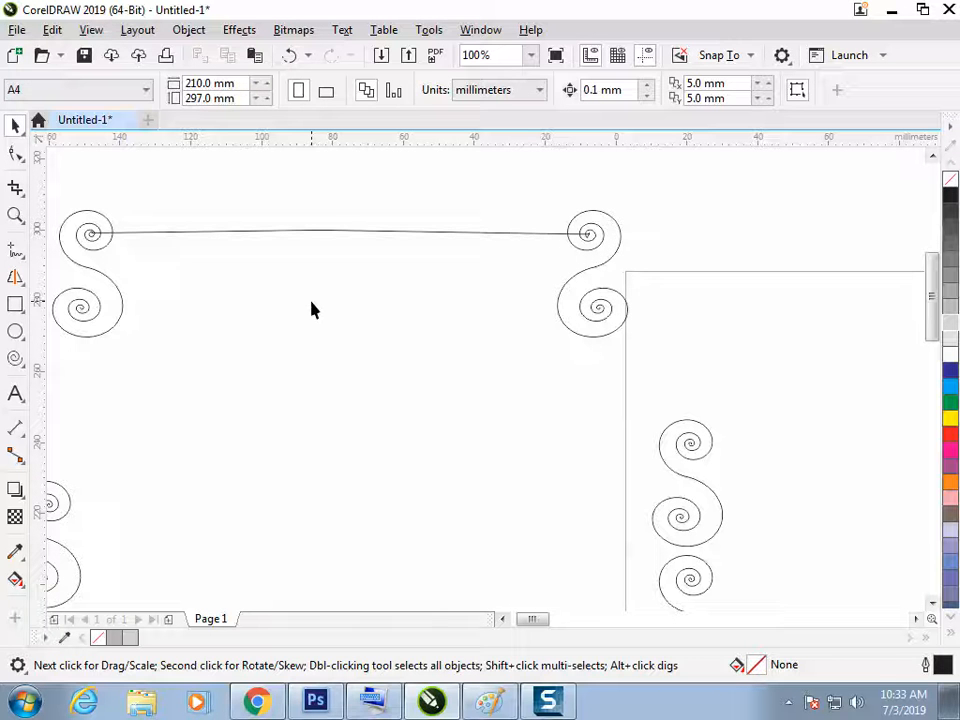
left_click_drag(293, 293, 318, 254)
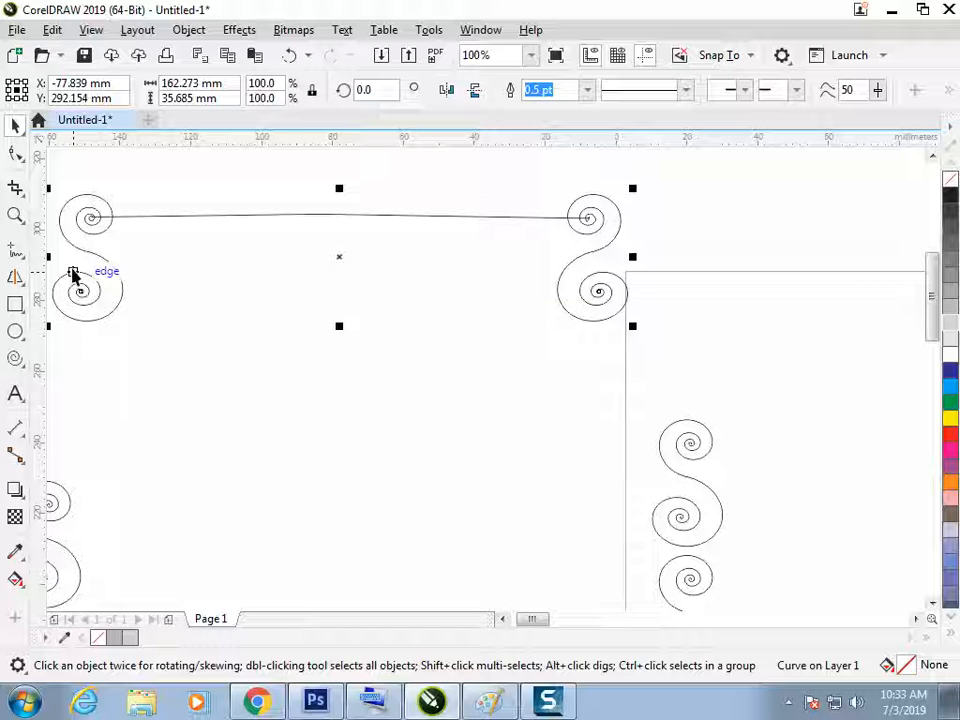
left_click(388, 238)
left_click(390, 222)
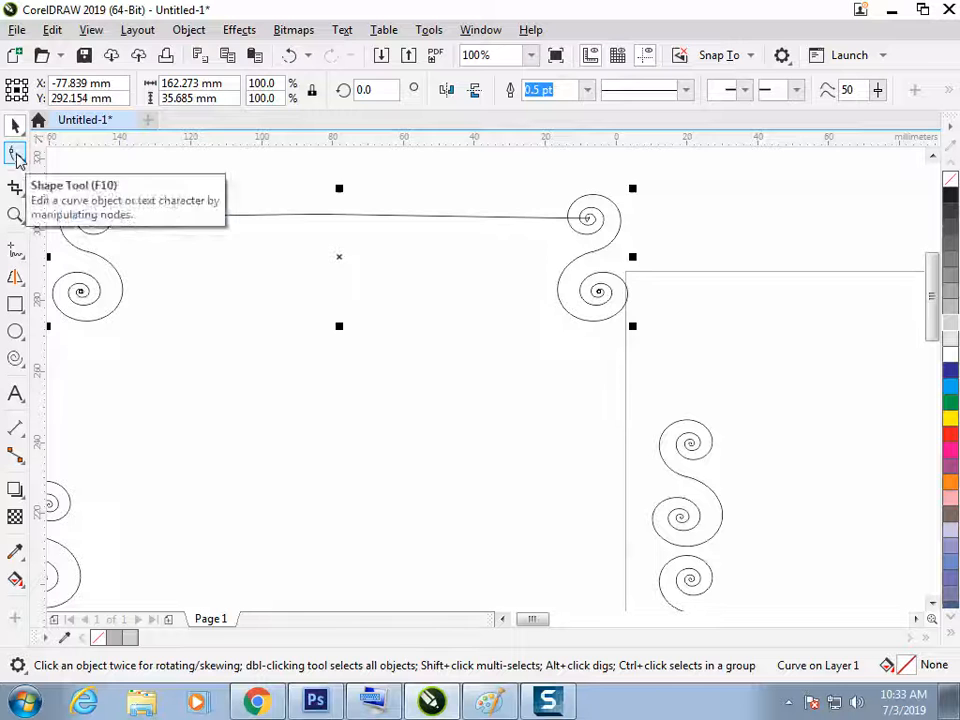
left_click(16, 155)
left_click(14, 126)
left_click(92, 214)
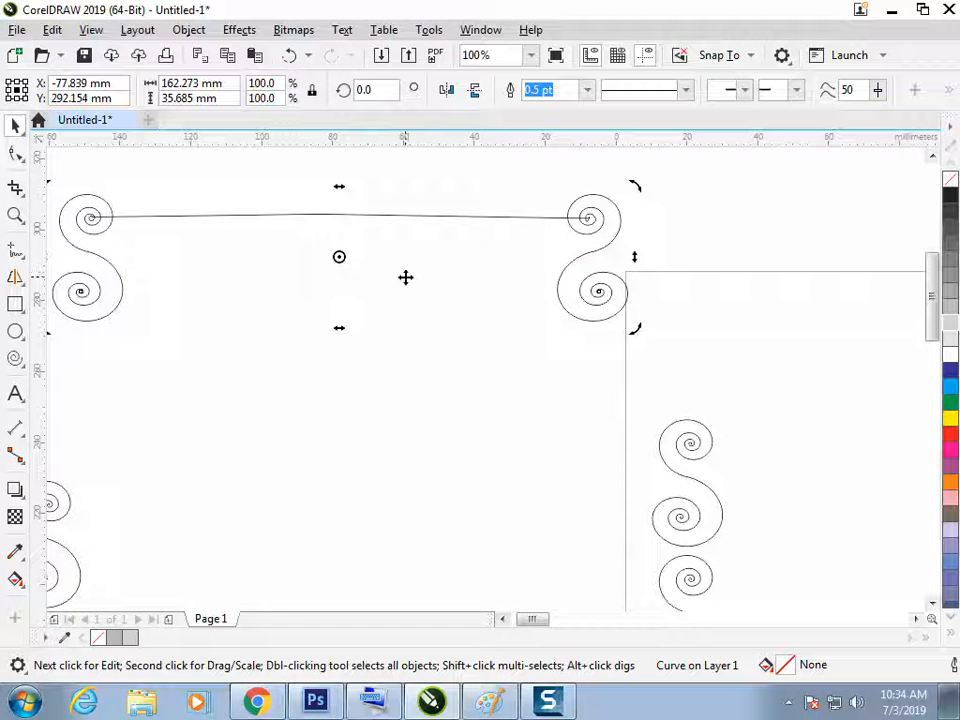
left_click(658, 443)
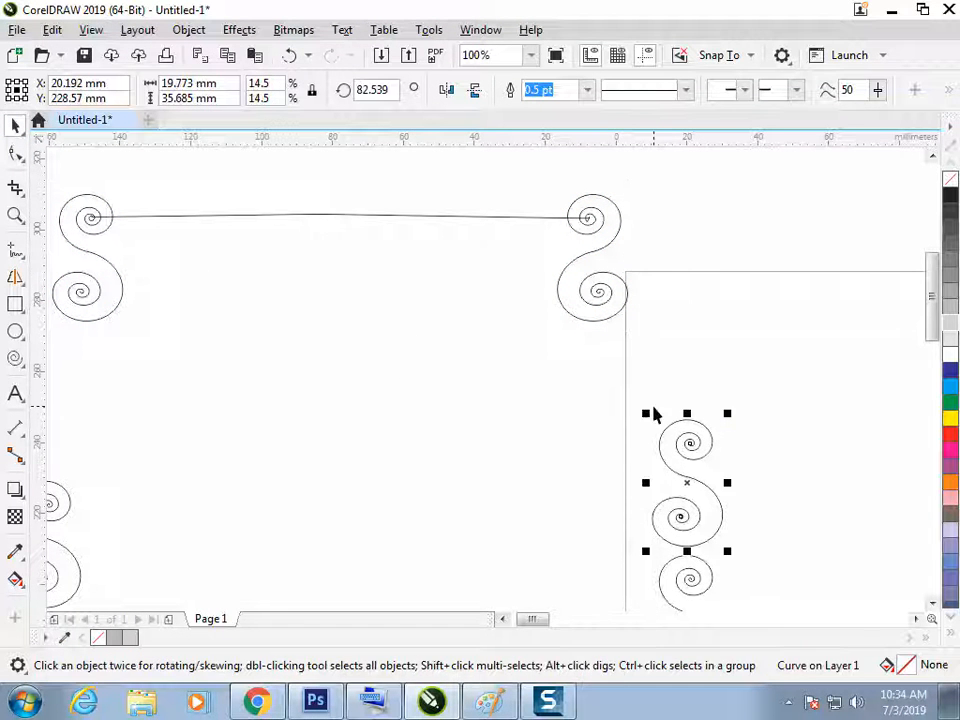
left_click(591, 236, "shift")
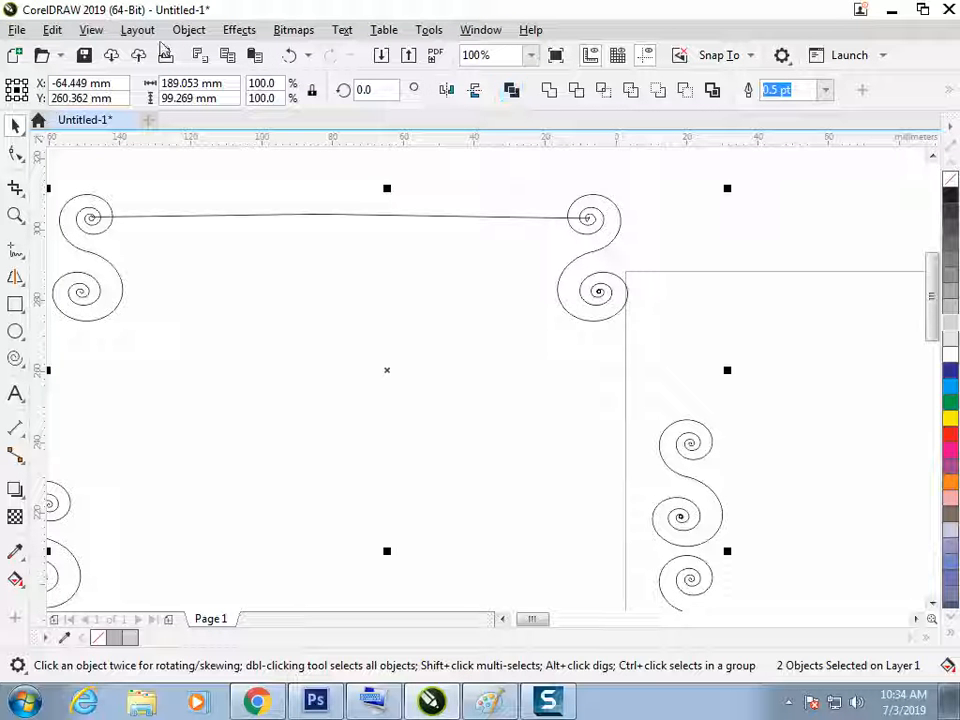
left_click(189, 30)
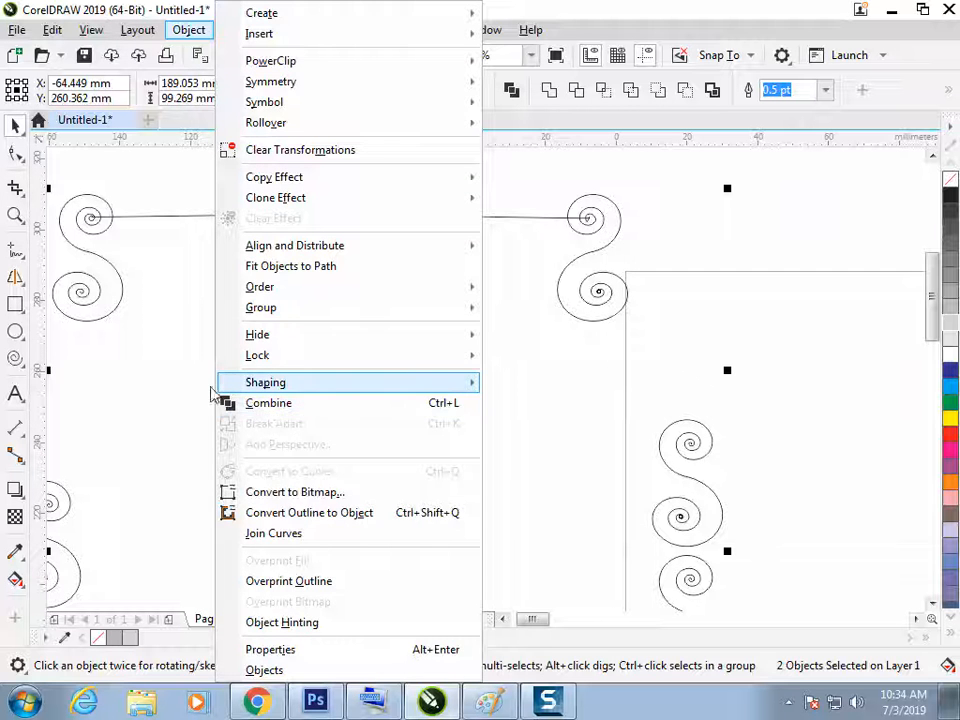
left_click(178, 372)
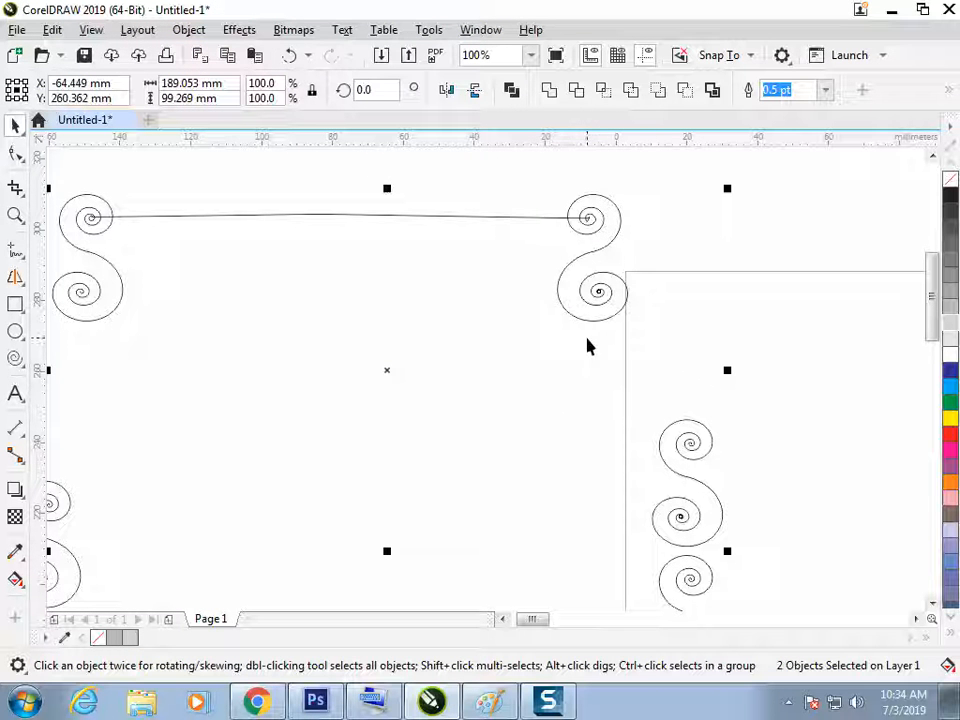
Step: Nudge the joined ornament slightly upward and deselect it
left_click(598, 279)
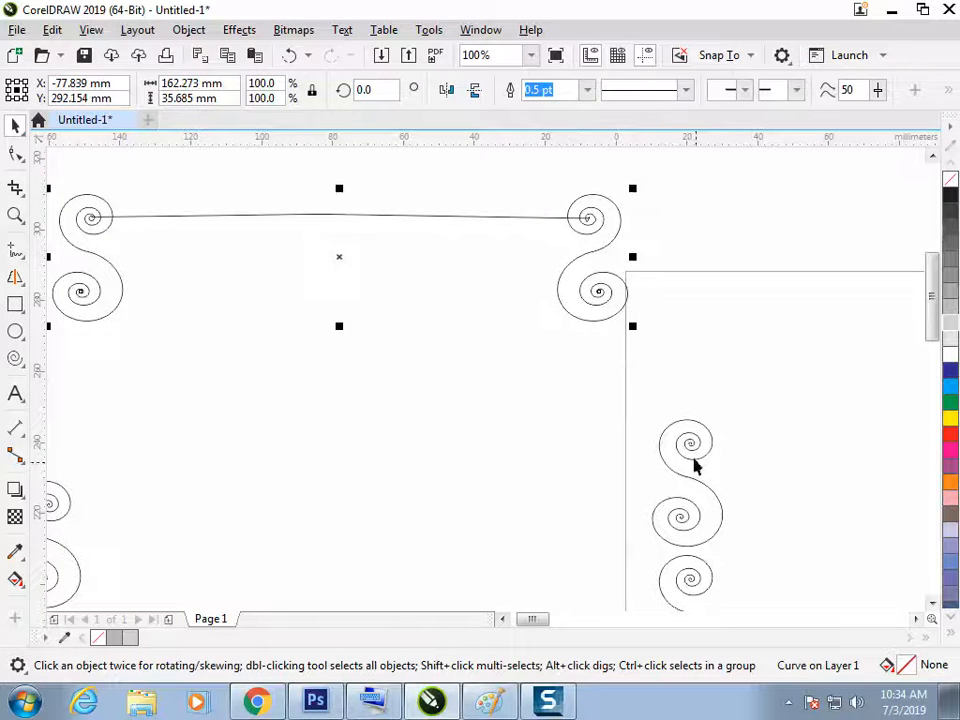
left_click(690, 424)
left_click_drag(581, 305, 581, 301)
left_click(533, 405)
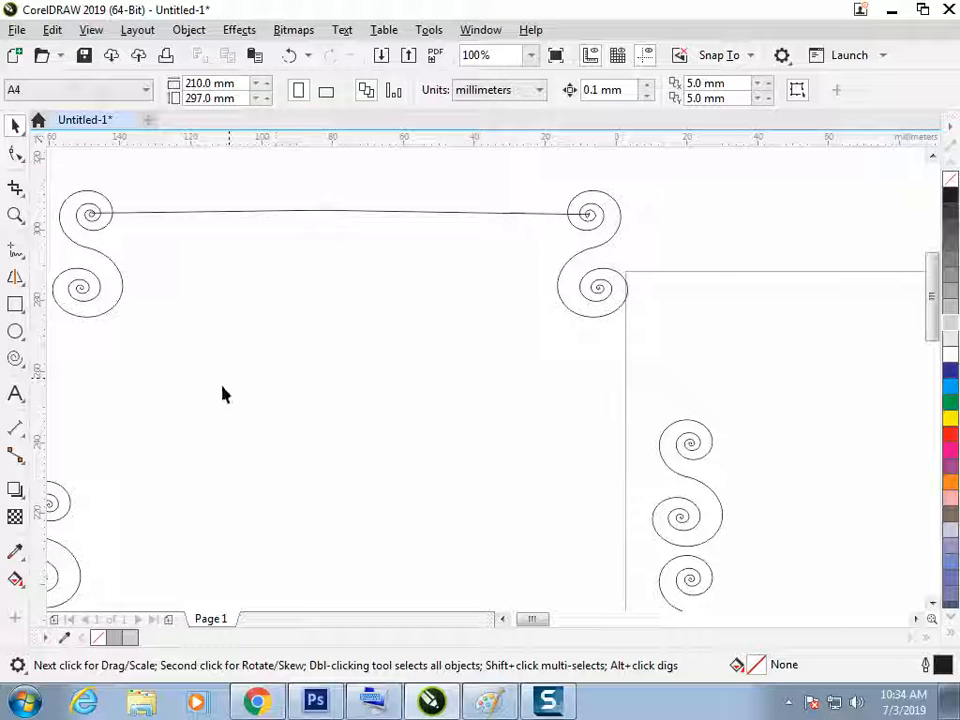
Step: Create a new A4 portrait document with CMYK colour at 300 dpi and activate the Graph Paper tool
left_click(15, 358)
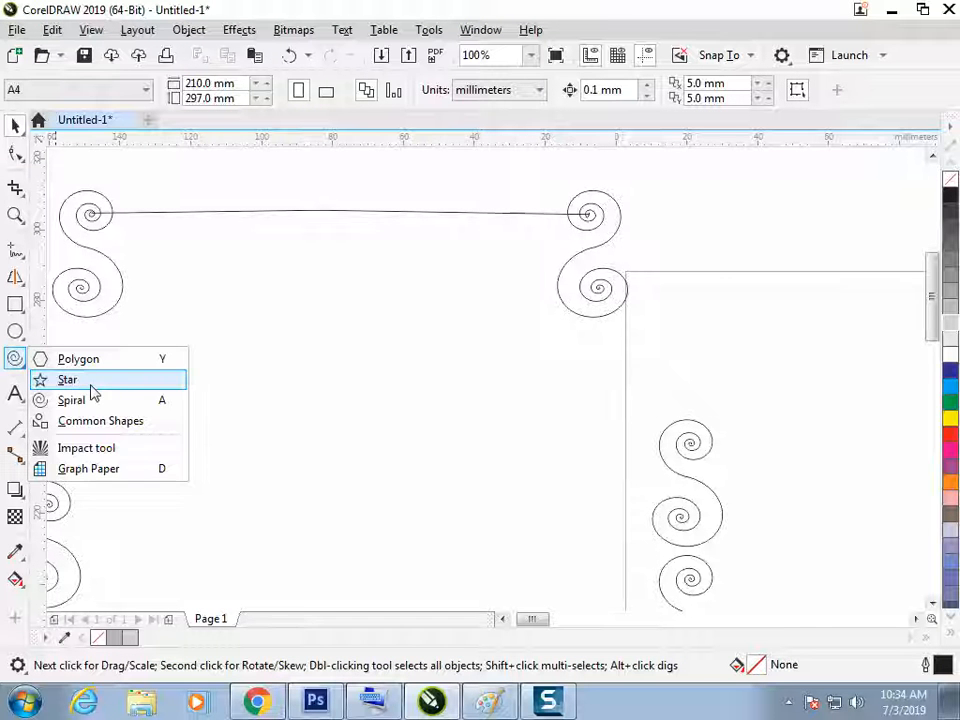
left_click(143, 473)
key("ctrl+n")
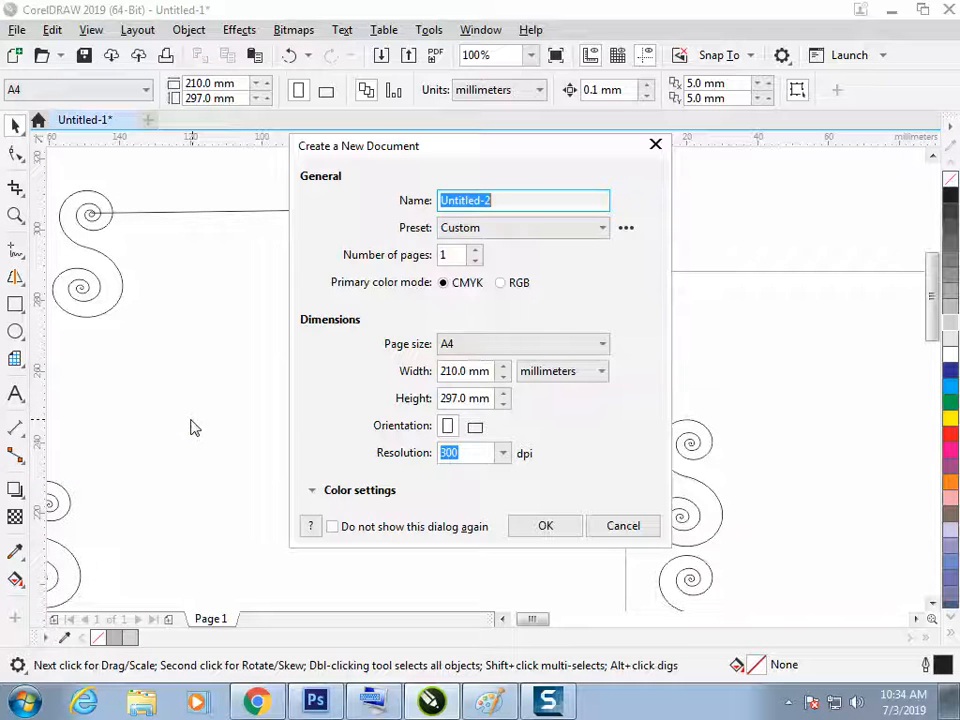
key("Return")
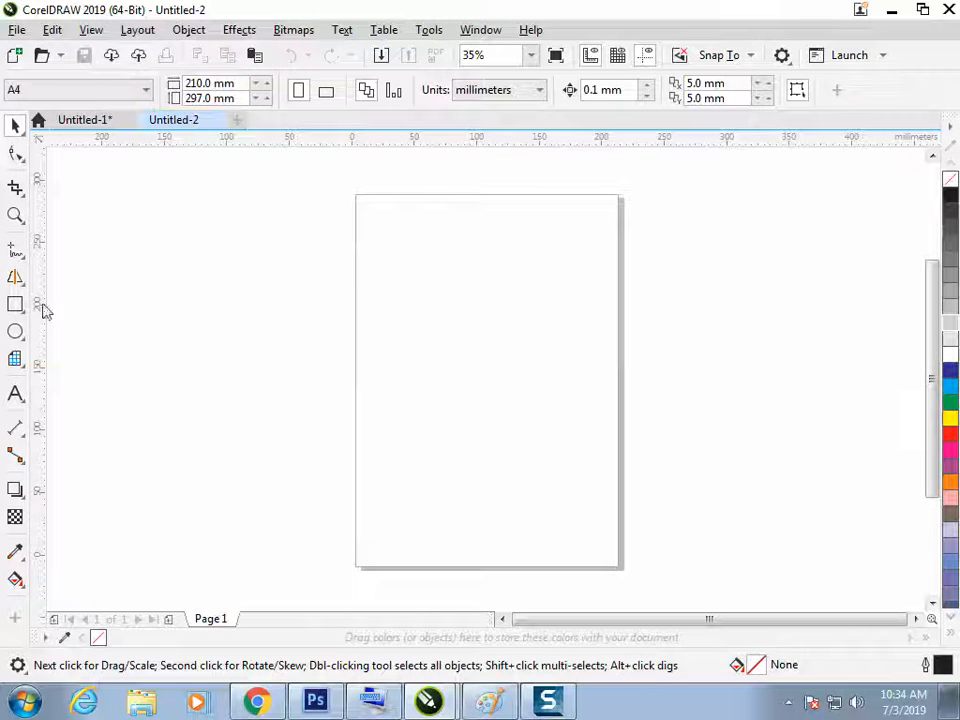
left_click(15, 359)
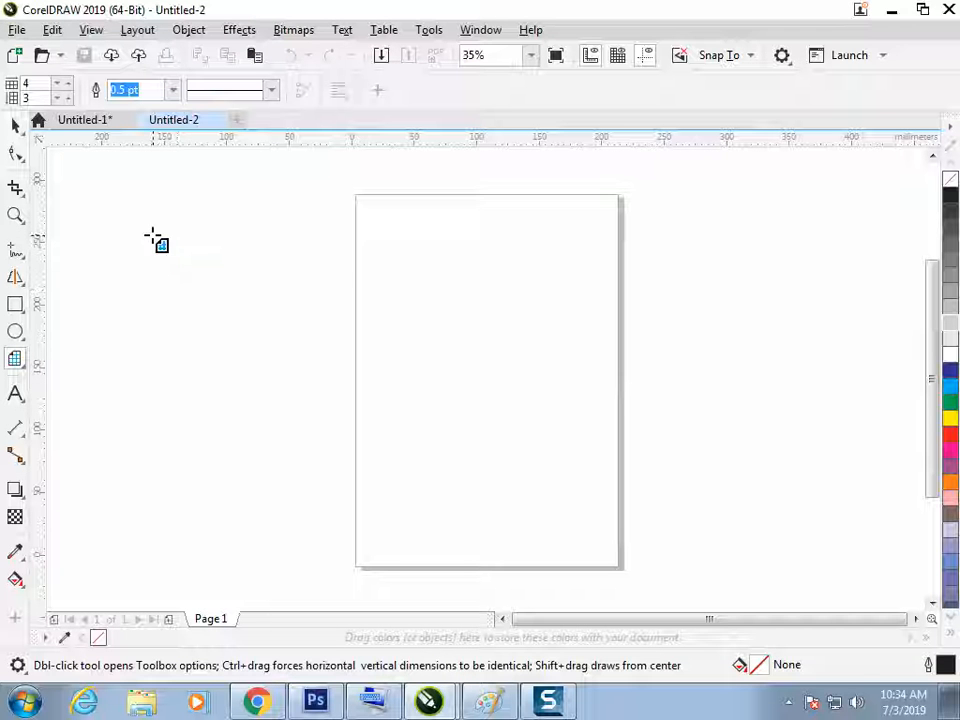
Step: Draw a trial graph paper grid with 4 columns and 3 rows across the page's left edge and undo it
left_click_drag(136, 205, 424, 474)
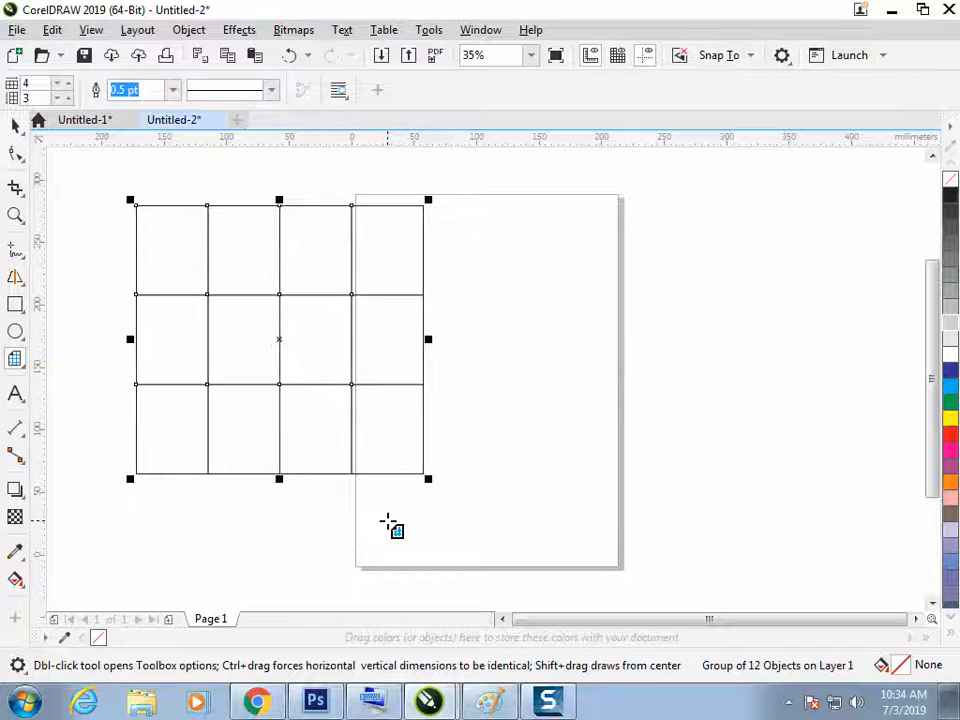
key("ctrl+z")
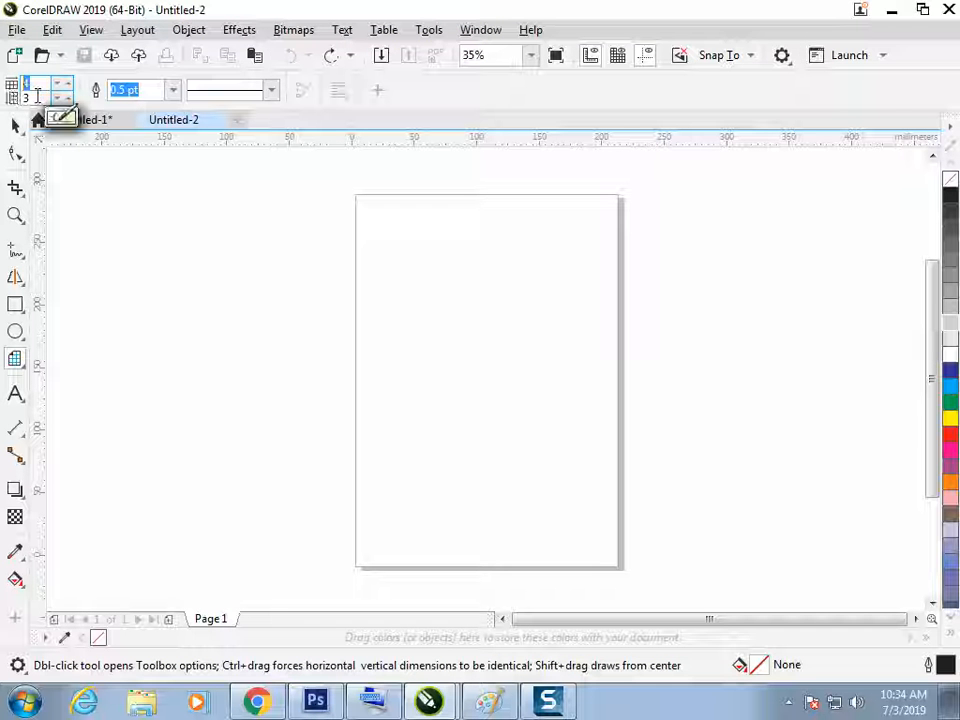
Step: Set the graph paper to 8 columns and 8 rows and draw a square grid about 187 mm wide on the page
type("8")
key("Tab")
type("8")
key("Return")
left_click_drag(366, 224, 600, 459)
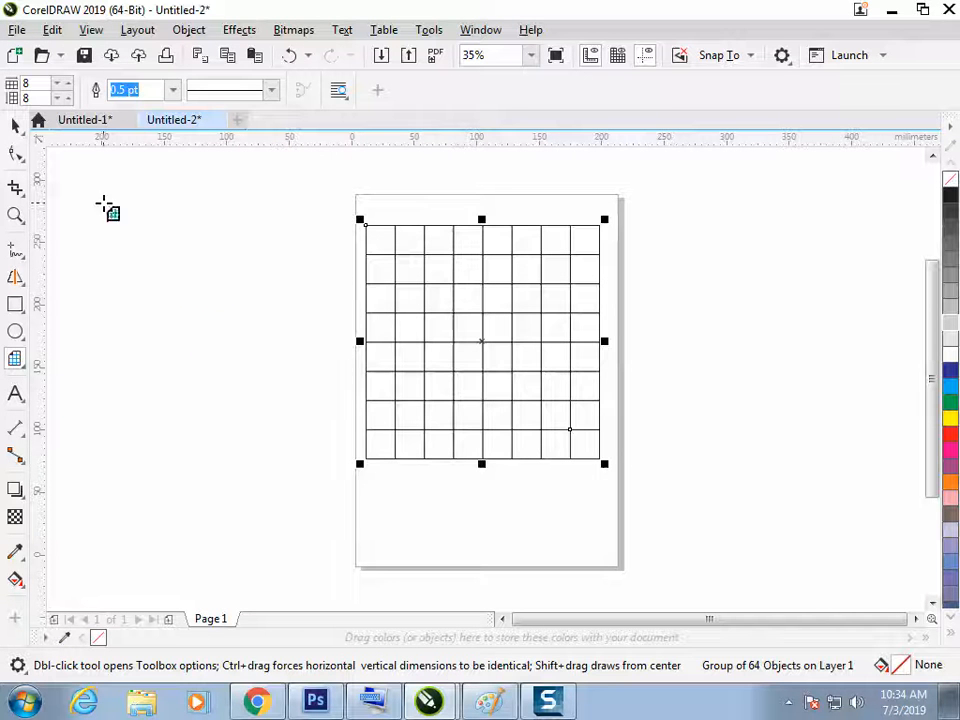
left_click(15, 127)
left_click(110, 231)
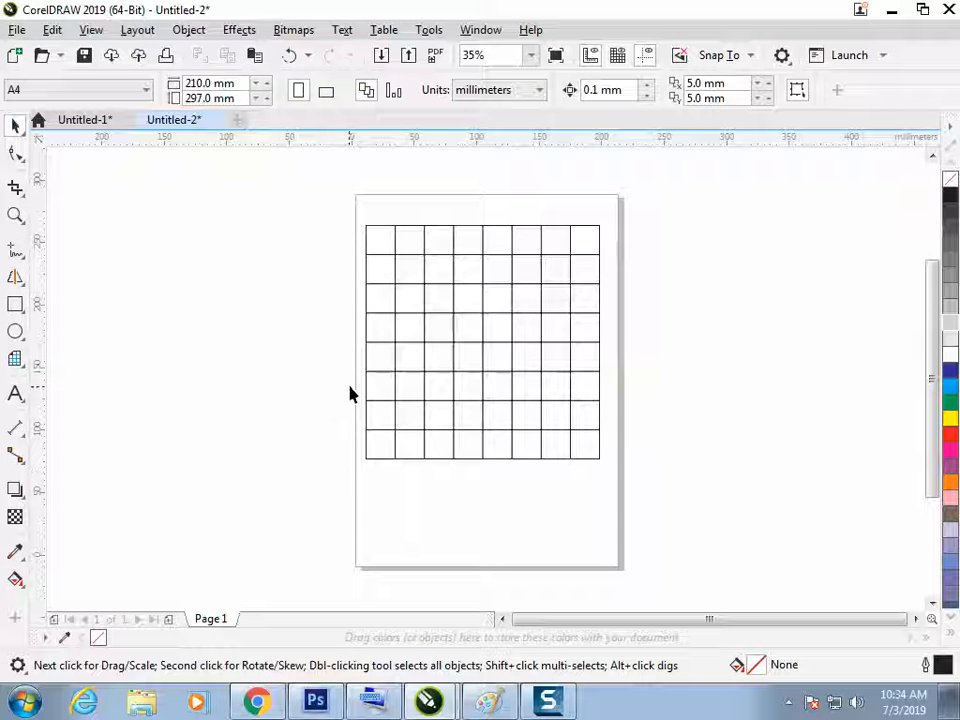
Step: Ungroup the 8 by 8 grid on the page into individual squares and deselect them
left_click(383, 252)
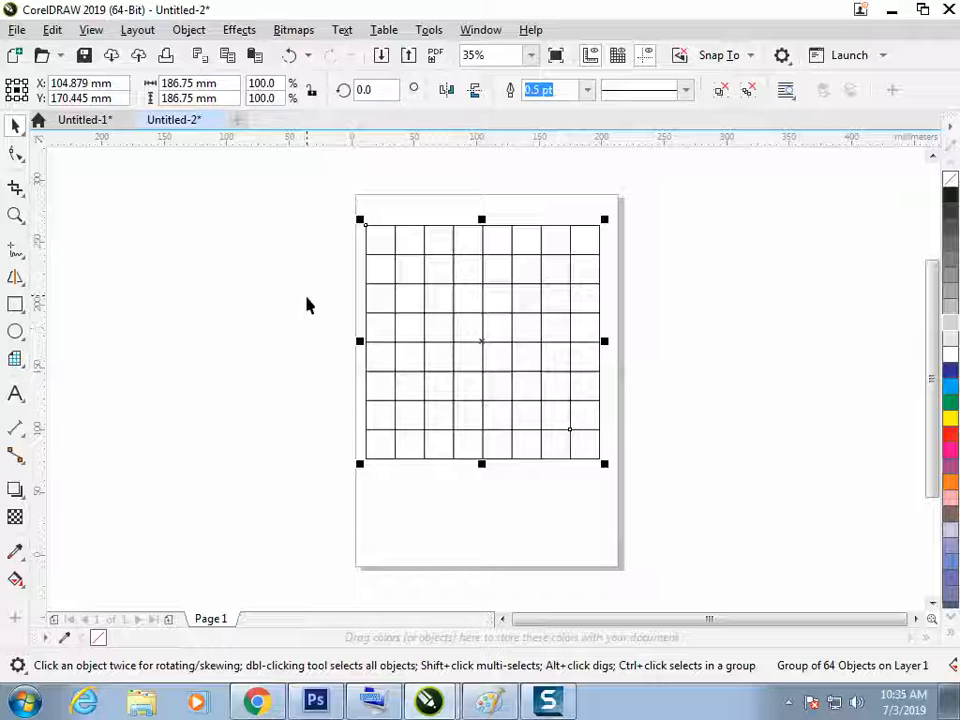
left_click(313, 321)
left_click(395, 279)
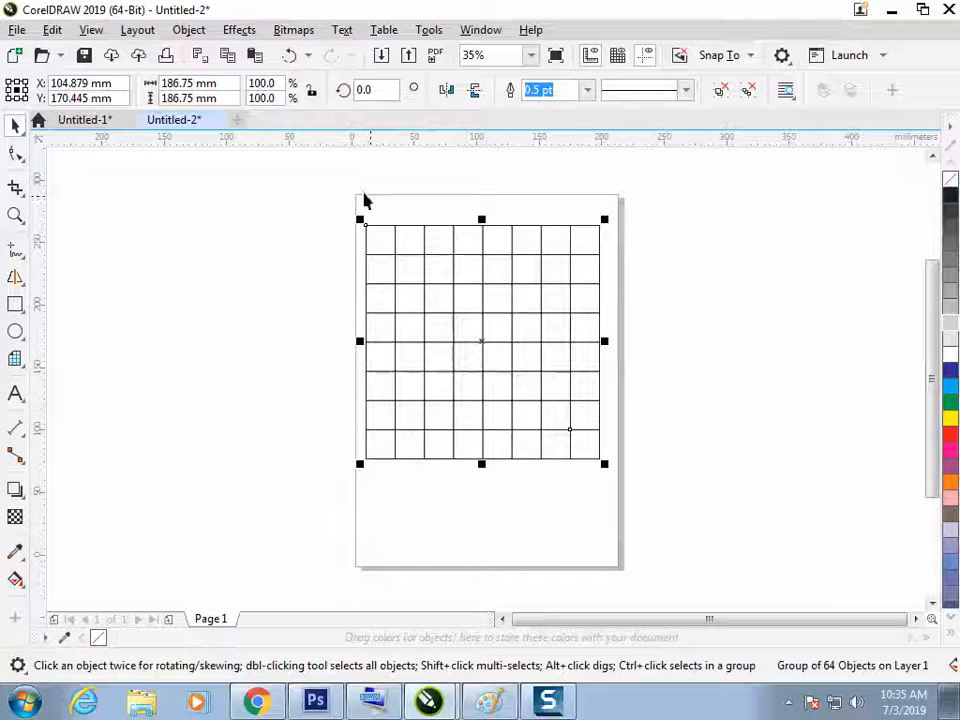
left_click(745, 95)
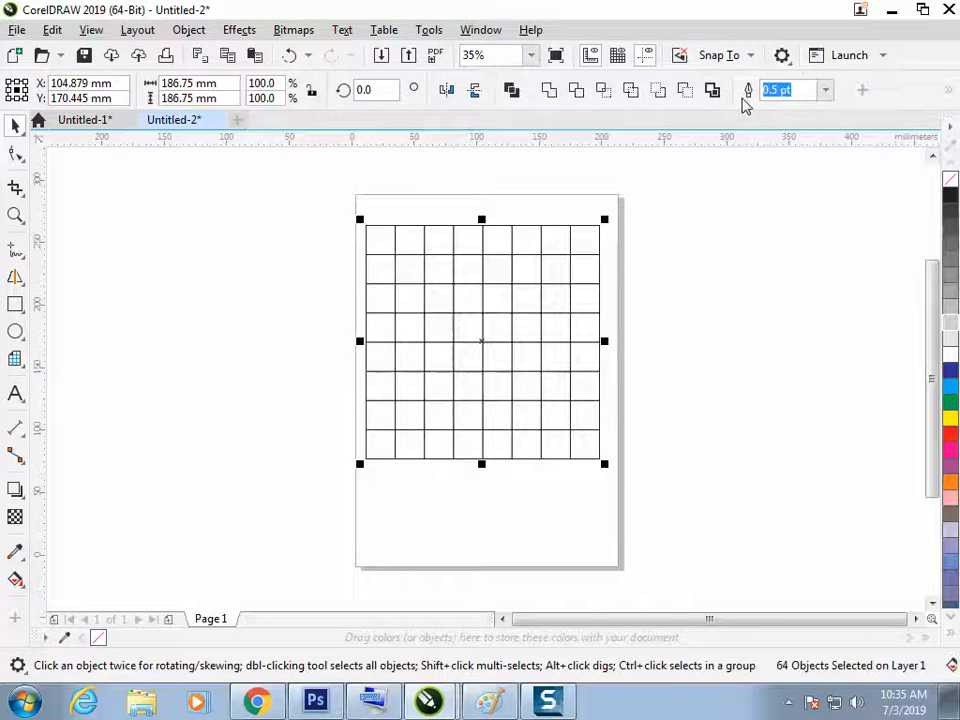
left_click(709, 236)
Step: Move eight individual squares at the grid's upper-right corner apart from the rest, scattering them outward
left_click_drag(600, 240, 634, 215)
left_click_drag(589, 271, 628, 257)
left_click_drag(560, 241, 569, 213)
left_click_drag(551, 274, 566, 260)
left_click_drag(588, 298, 602, 291)
left_click_drag(528, 245, 542, 230)
left_click_drag(532, 274, 532, 252)
left_click_drag(558, 300, 572, 300)
left_click(690, 403)
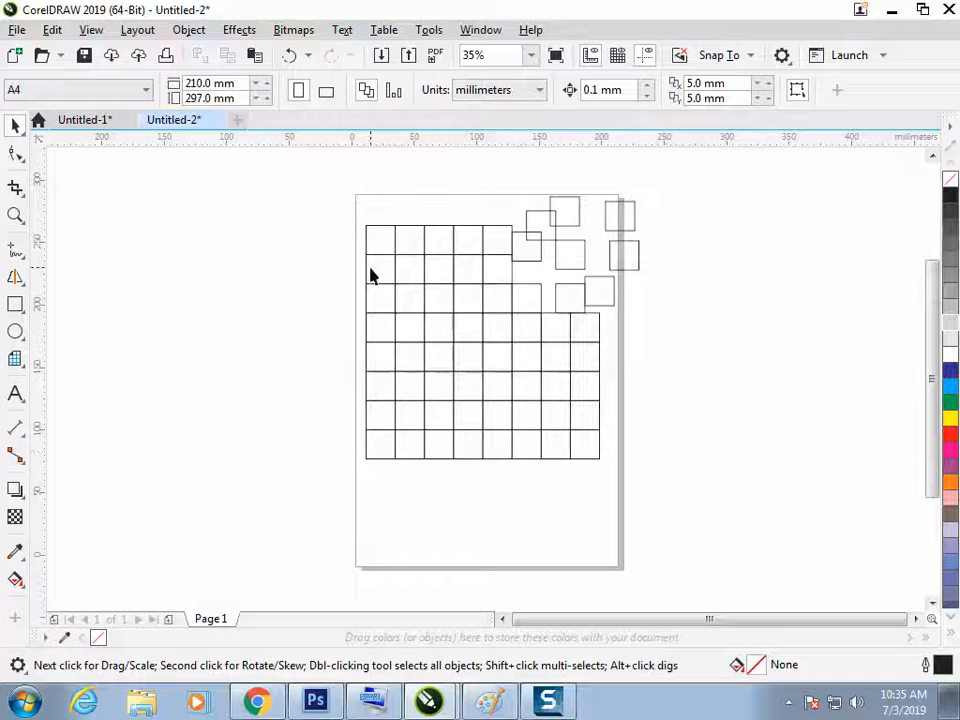
Step: Draw a second 8 by 8 grid about 117 by 114 mm outside the page's left edge and ungroup it
key("d")
left_click_drag(100, 253, 254, 404)
key("space")
left_click(137, 287)
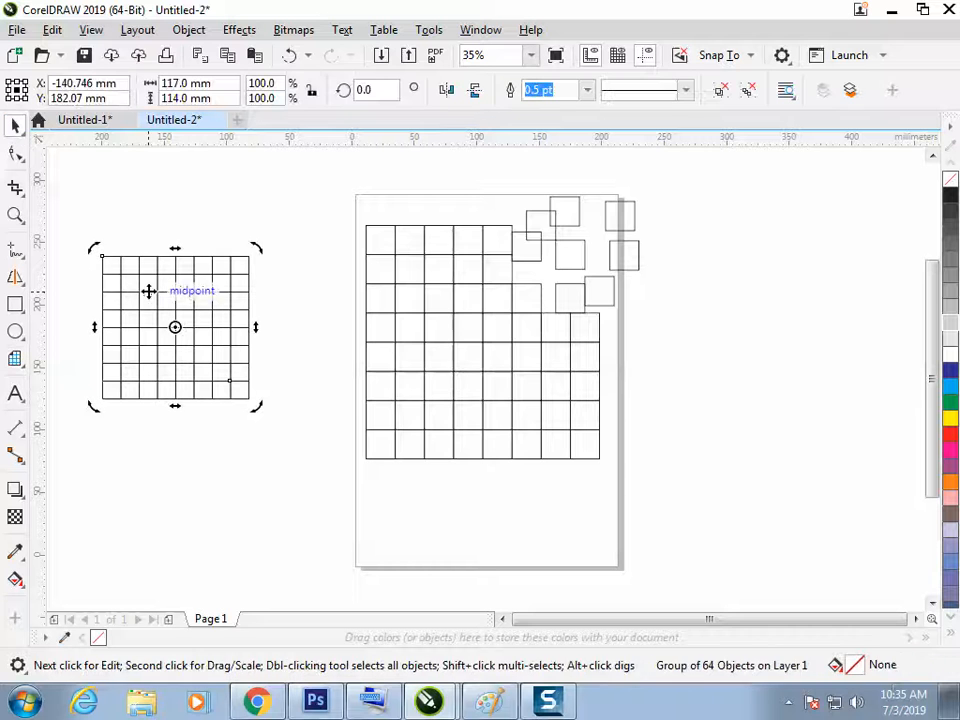
left_click(748, 91)
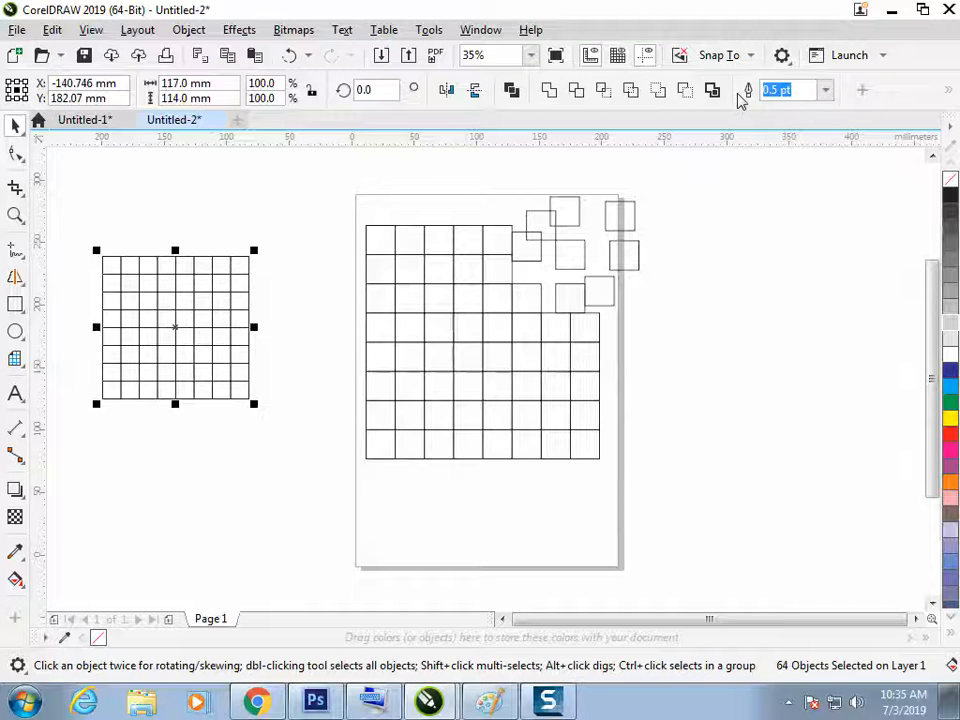
Step: Move three squares from the upper-right corner of the second grid apart from the rest and deselect
left_click(278, 222)
left_click(241, 266)
mouse_move(240, 265)
left_mouse_down()
mouse_move(261, 230)
mouse_move(272, 266)
mouse_move(235, 250)
left_mouse_up()
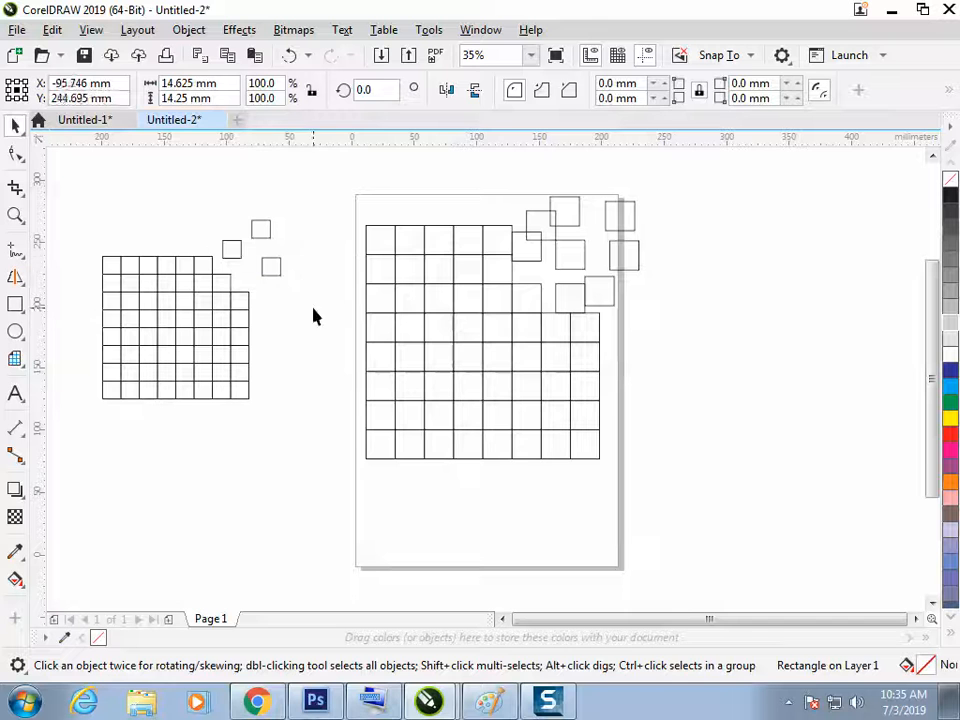
left_click(287, 332)
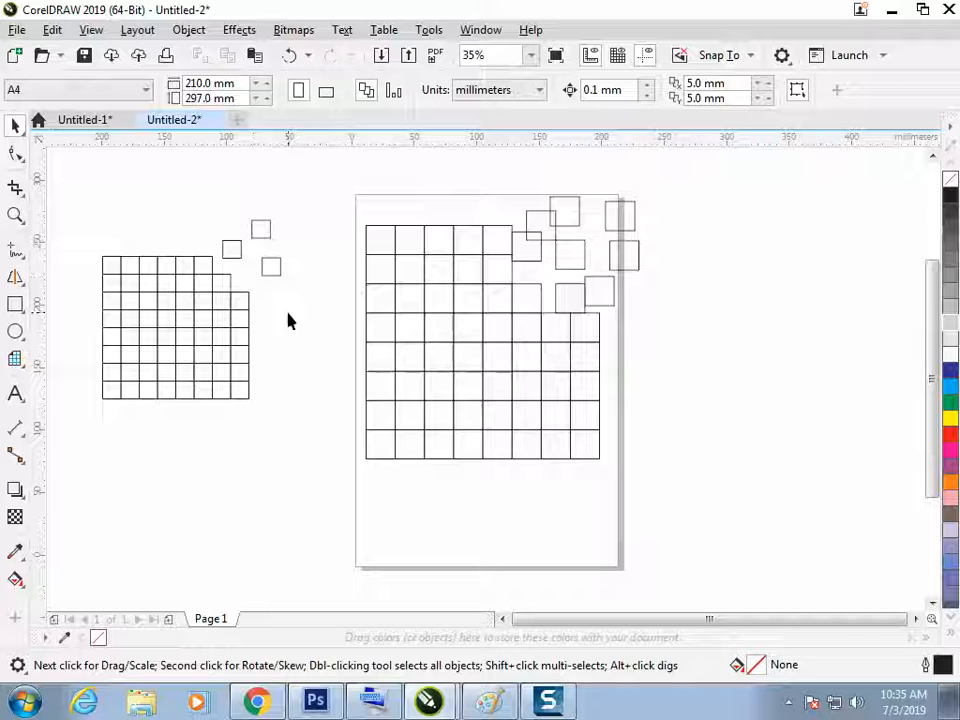
Step: Draw a third 8 by 8 grid about 138 by 100 mm below the second one and ungroup it
left_click(15, 358)
left_click_drag(133, 456, 304, 576)
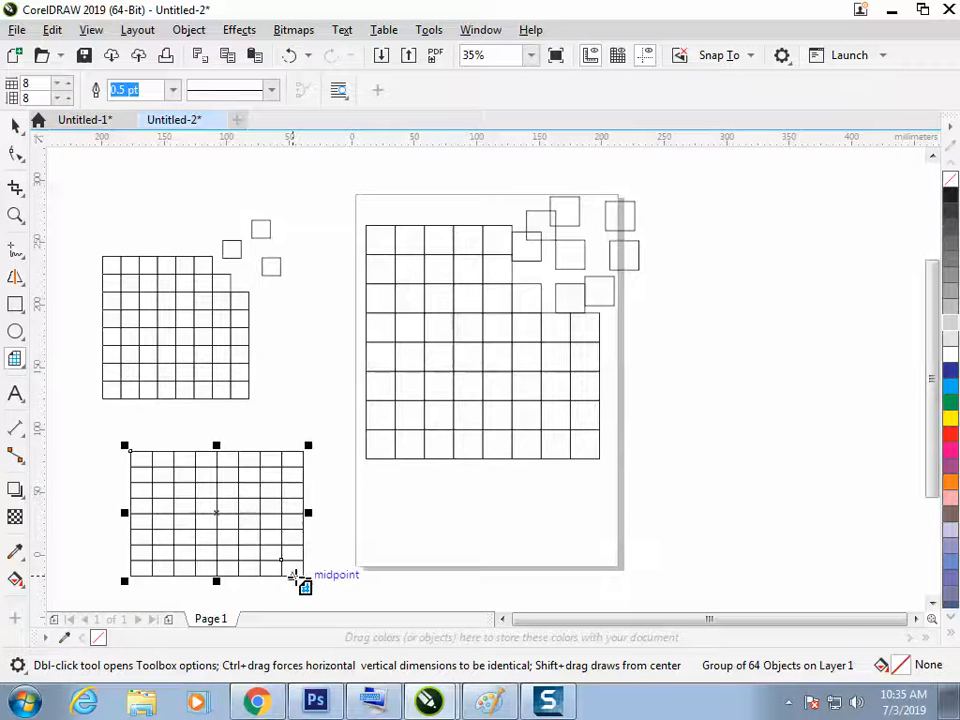
left_click(15, 125)
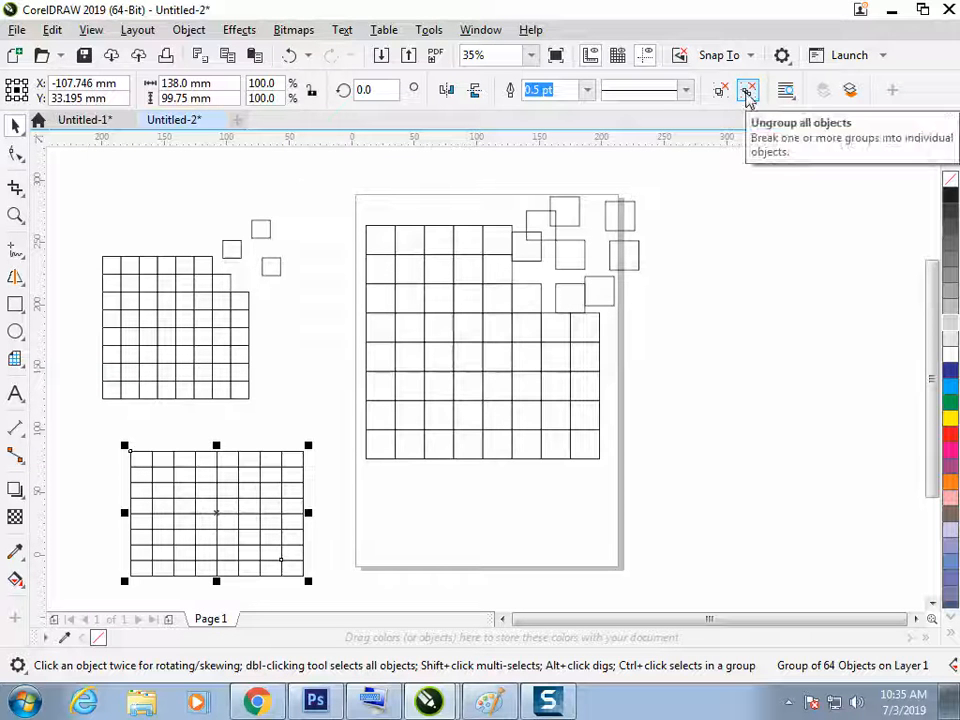
left_click(188, 30)
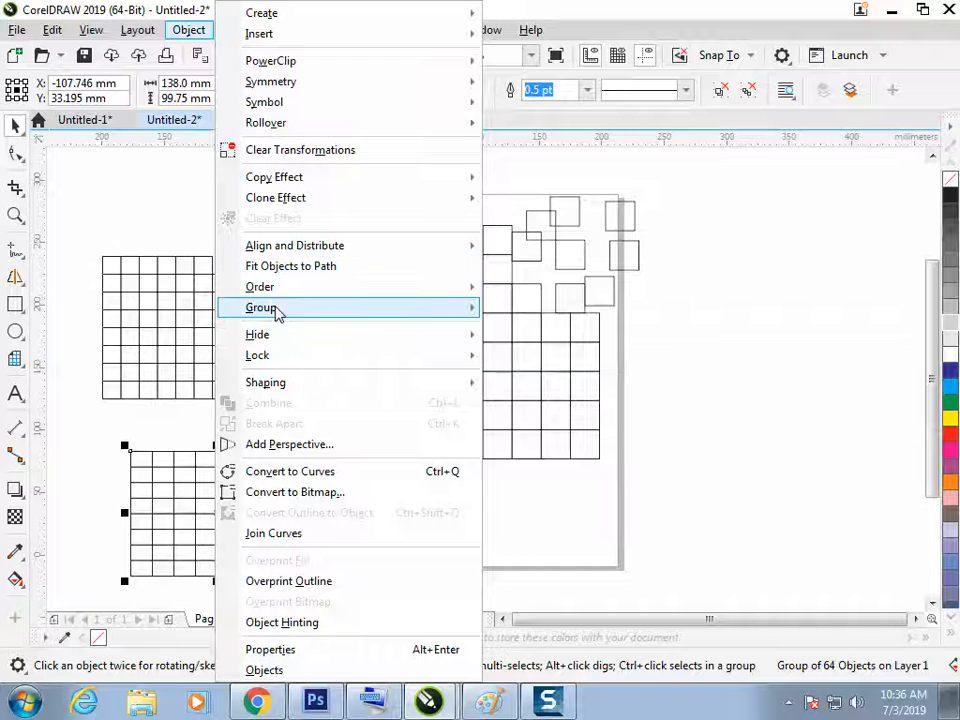
mouse_move(349, 312)
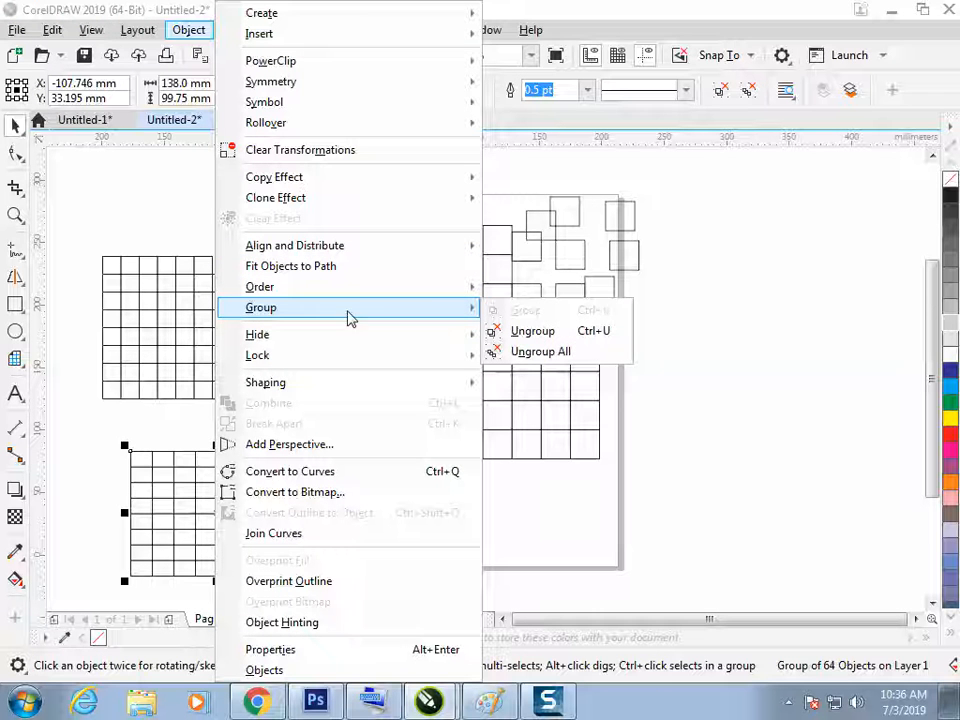
left_click(597, 340)
Step: Move three individual rectangles at the third grid's upper-right corner out of place and deselect
left_click(315, 446)
left_click_drag(296, 460, 320, 420)
left_click_drag(281, 459, 283, 434)
left_click_drag(297, 467, 308, 467)
left_click(334, 511)
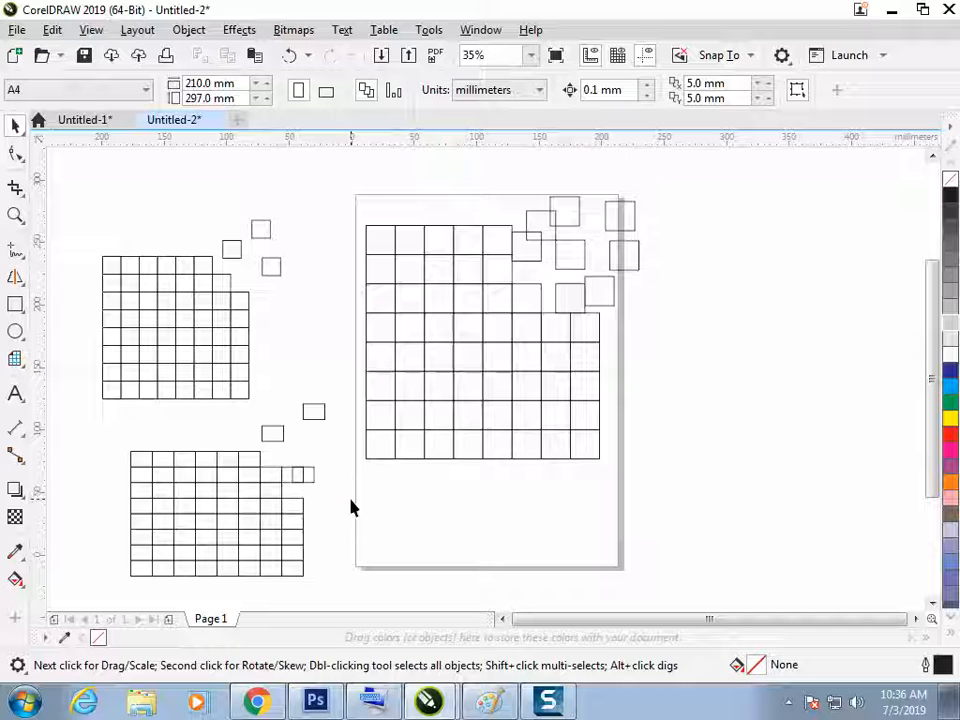
Step: Activate the Graph Paper tool, then switch to Paint and handwrite an underlined "Graph tool" heading with the letter D beneath it
left_click(13, 363)
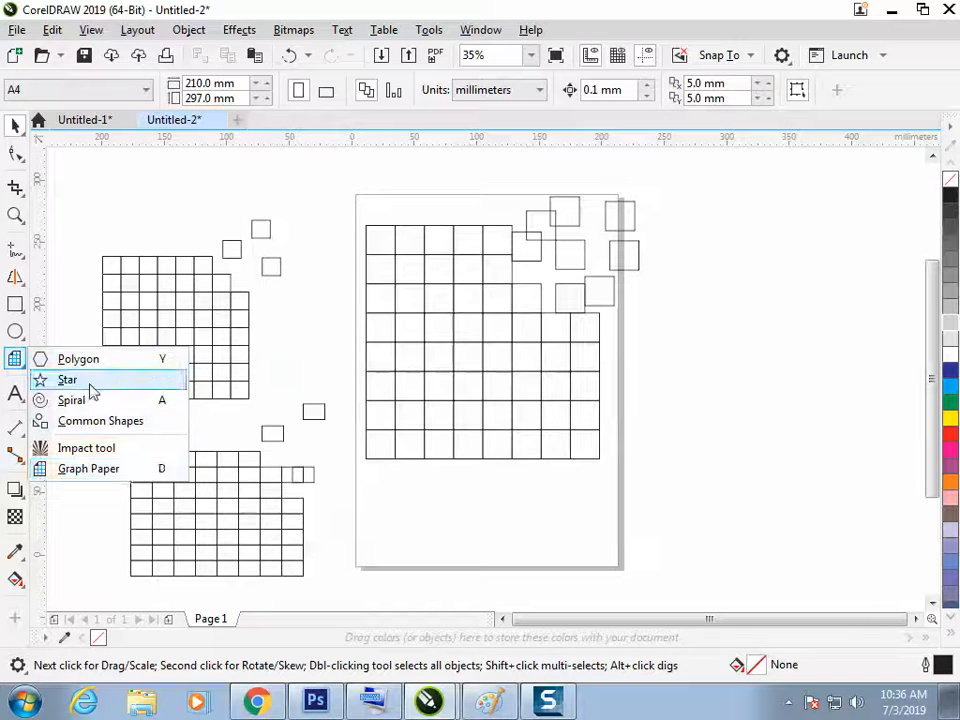
left_click(127, 469)
key("alt+Tab")
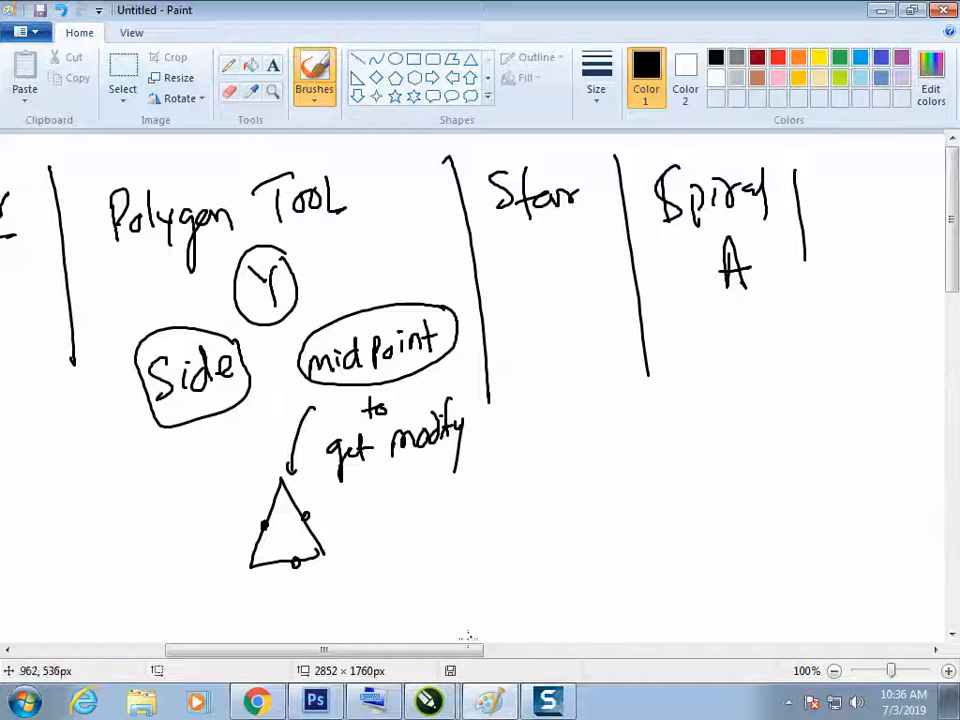
left_click_drag(449, 660, 549, 649)
mouse_move(545, 186)
left_mouse_down()
mouse_move(540, 214)
mouse_move(576, 214)
mouse_move(590, 226)
left_mouse_up()
mouse_move(598, 206)
left_mouse_down()
mouse_move(637, 218)
mouse_move(685, 190)
left_mouse_up()
left_click_drag(573, 260, 716, 234)
left_click_drag(640, 268, 650, 310)
left_click_drag(641, 268, 654, 311)
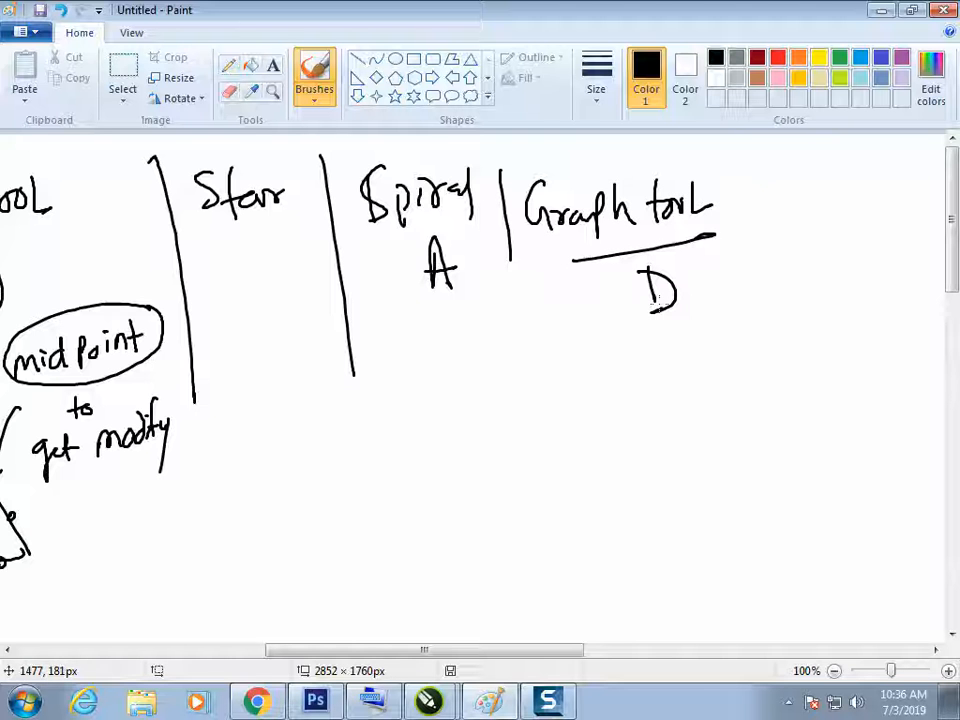
Step: Sketch a grid of three columns and three rows under the letter D, with strokes pointing outward from its right-hand cells
left_click_drag(580, 342, 587, 420)
mouse_move(579, 342)
left_mouse_down()
mouse_move(687, 331)
mouse_move(698, 450)
left_mouse_up()
mouse_move(587, 410)
left_mouse_down()
mouse_move(624, 485)
mouse_move(692, 457)
left_mouse_up()
left_click_drag(579, 404, 673, 374)
left_click_drag(596, 443, 702, 414)
left_click_drag(604, 340, 629, 492)
left_click_drag(639, 332, 667, 475)
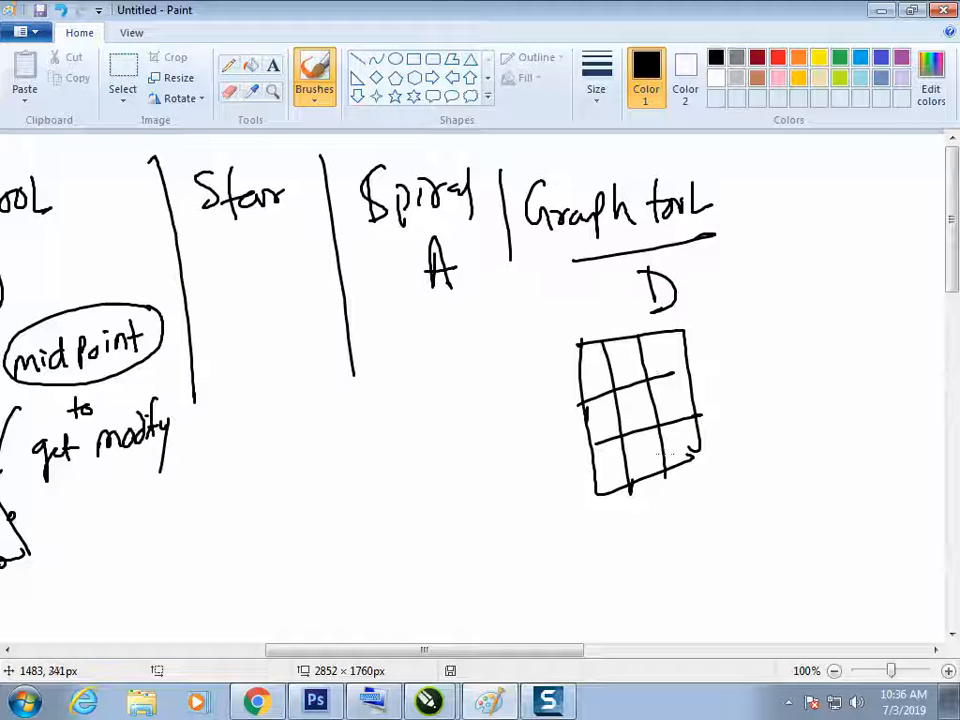
left_click_drag(665, 360, 718, 336)
left_click_drag(674, 405, 730, 375)
left_click_drag(701, 301, 712, 322)
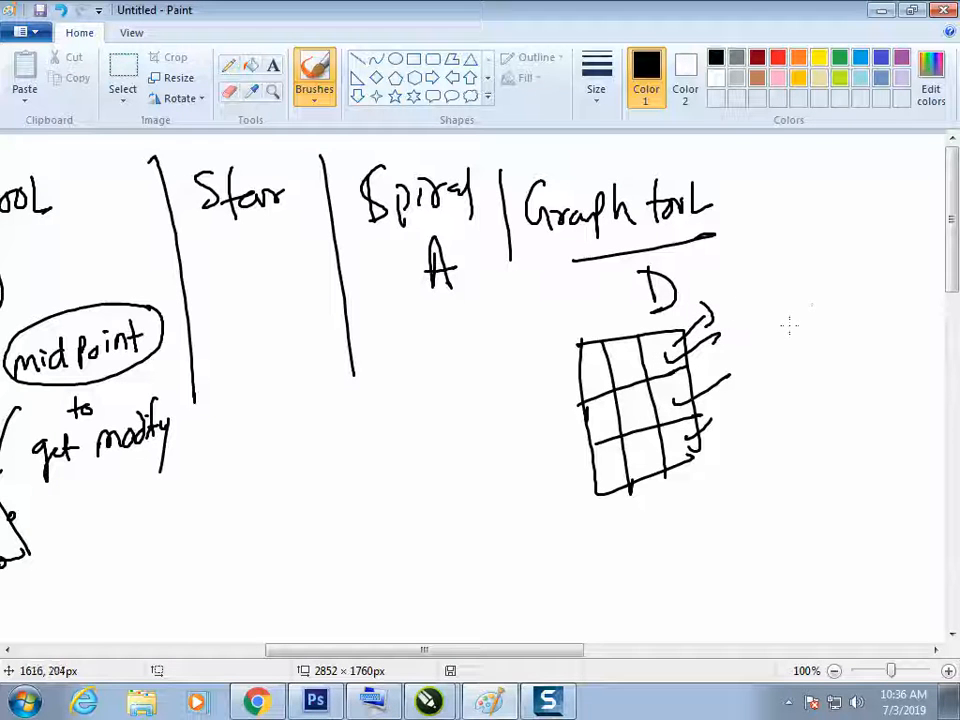
Step: Handwrite a circled "Ctrl+U" note to the right of the sketched grid and label it "ungroup"
mouse_move(806, 308)
left_mouse_down()
mouse_move(833, 333)
mouse_move(866, 303)
mouse_move(876, 314)
mouse_move(886, 283)
mouse_move(762, 315)
mouse_move(893, 381)
left_mouse_up()
left_click_drag(884, 296, 893, 354)
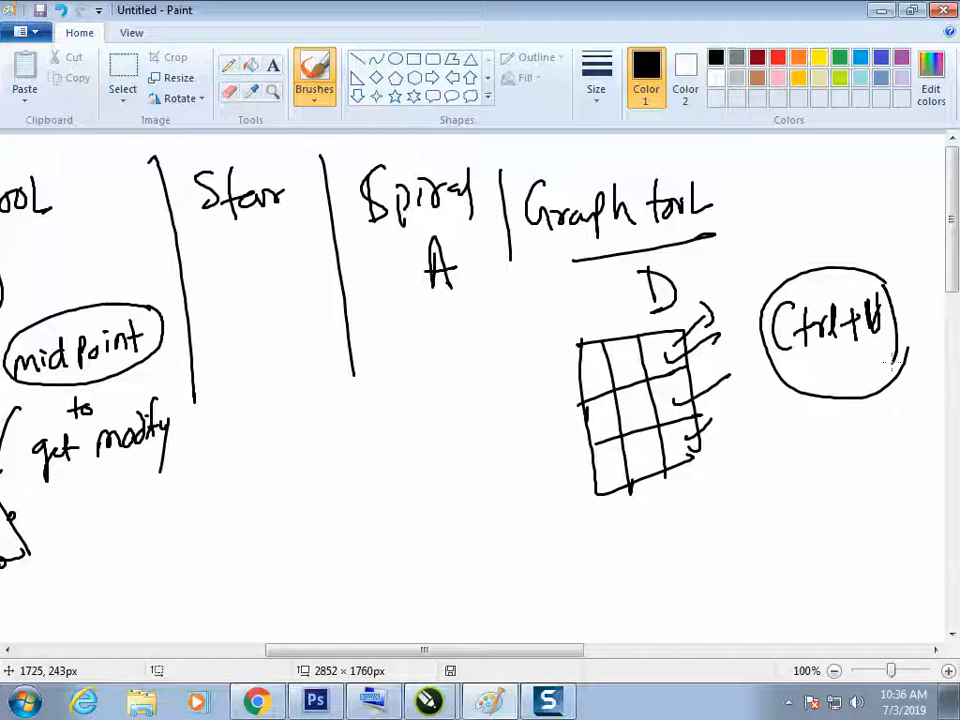
mouse_move(783, 443)
left_mouse_down()
mouse_move(854, 462)
mouse_move(859, 447)
mouse_move(873, 455)
mouse_move(890, 418)
left_mouse_up()
Step: Handwrite a circled "Ctrl+G" note left of the sketched grid, labelled "group", with "objects" beside it
mouse_move(445, 425)
left_mouse_down()
mouse_move(477, 404)
mouse_move(485, 428)
mouse_move(496, 402)
mouse_move(522, 428)
left_mouse_up()
left_click_drag(508, 362, 540, 388)
mouse_move(482, 497)
left_mouse_down()
mouse_move(483, 544)
mouse_move(499, 498)
mouse_move(536, 478)
left_mouse_up()
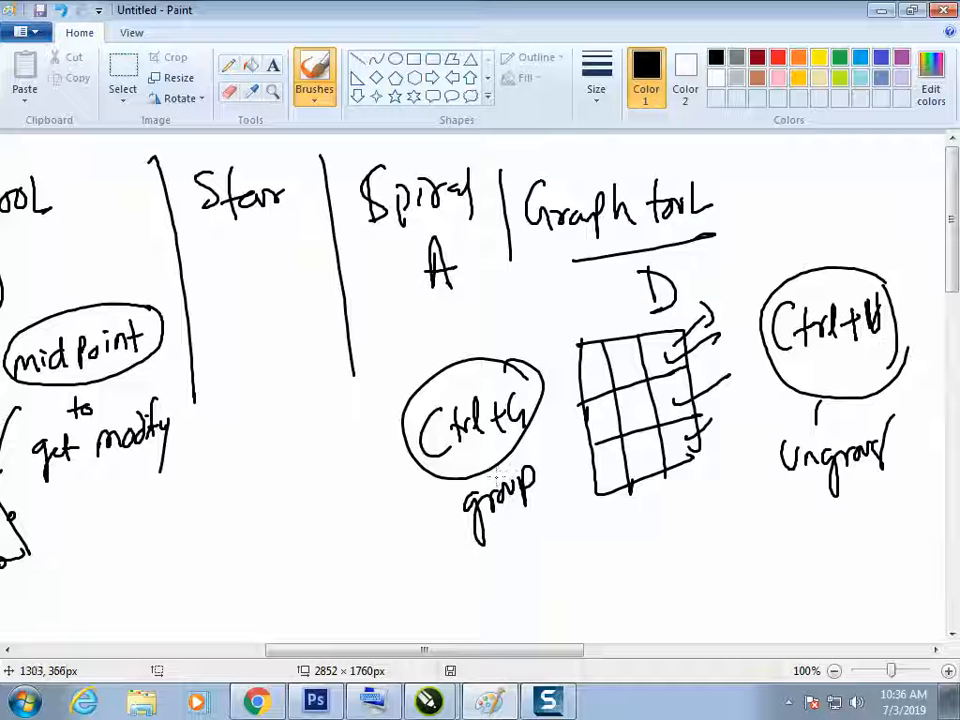
left_click_drag(365, 473, 393, 441)
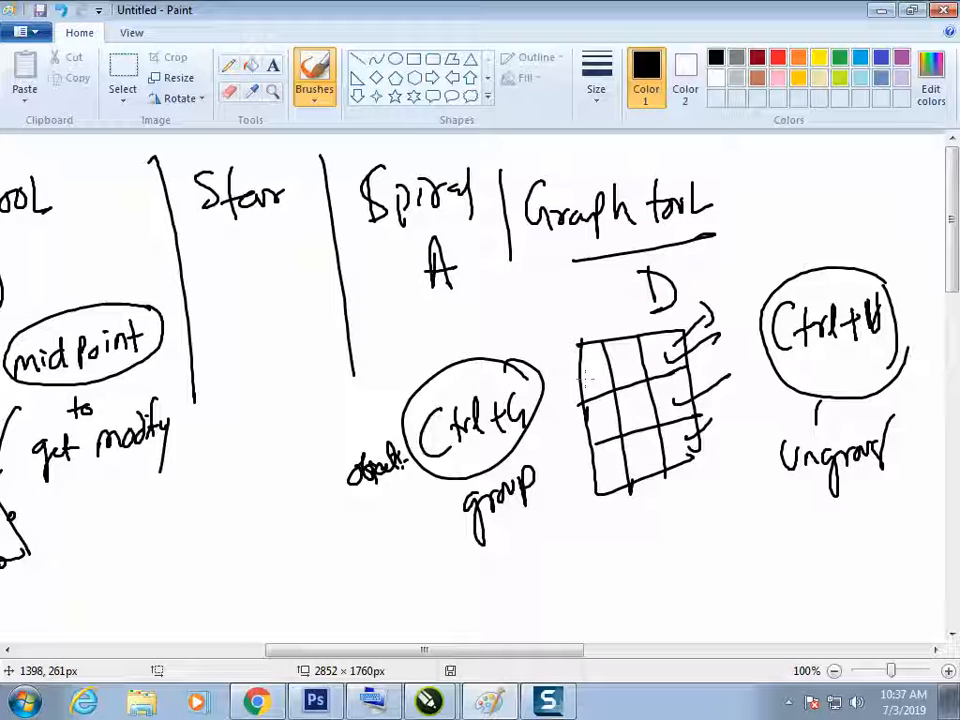
Step: Circle the D under the Graph tool heading and extend the divider after Spiral down around the Ctrl+G note
mouse_move(637, 265)
left_mouse_down()
mouse_move(655, 308)
mouse_move(692, 265)
left_mouse_up()
mouse_move(514, 267)
left_mouse_down()
mouse_move(480, 305)
mouse_move(417, 337)
mouse_move(382, 417)
mouse_move(358, 415)
mouse_move(366, 535)
left_mouse_up()
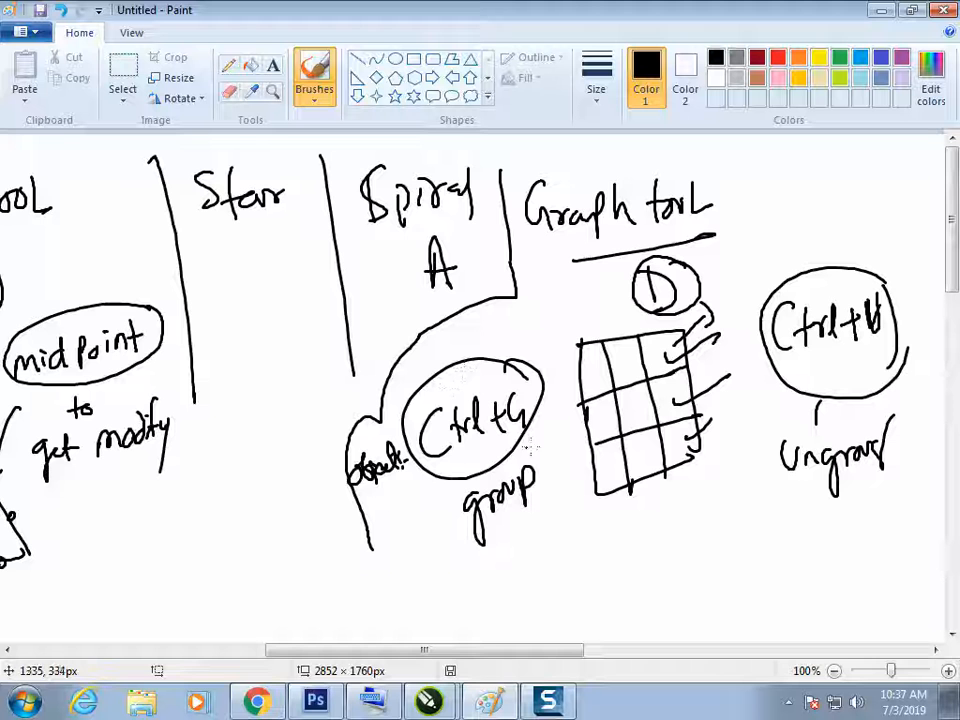
Step: Handwrite "Chess board pattern" below the sketched grid
left_click_drag(592, 563, 590, 591)
mouse_move(598, 560)
left_mouse_down()
mouse_move(601, 577)
mouse_move(632, 580)
left_mouse_up()
mouse_move(680, 523)
left_mouse_down()
mouse_move(687, 544)
mouse_move(749, 538)
left_mouse_up()
mouse_move(784, 505)
left_mouse_down()
mouse_move(788, 534)
mouse_move(805, 523)
mouse_move(868, 521)
left_mouse_up()
left_click(884, 518)
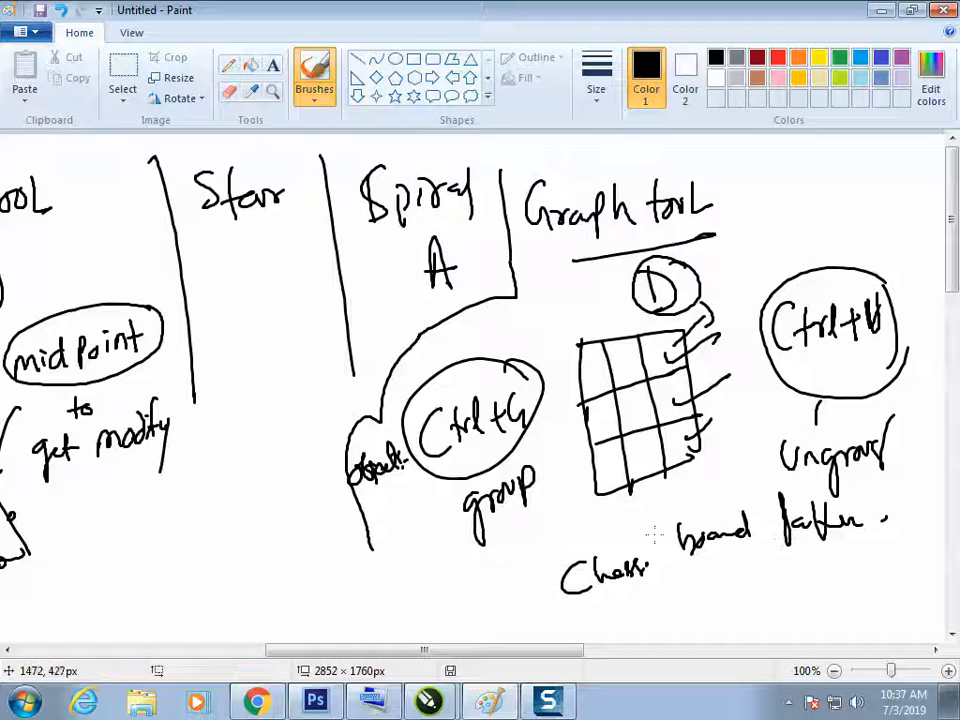
Step: Switch back to CorelDRAW, draw an 8 by 8 grid of about 17 mm squares in a new document and ungroup it
key("alt+Tab")
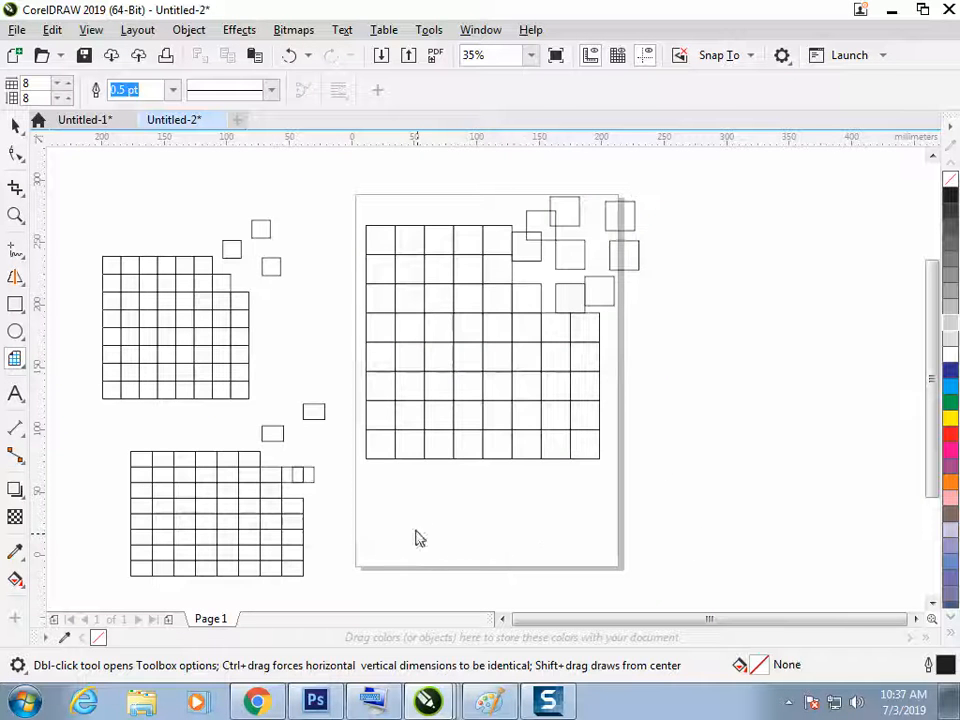
key("ctrl+n")
left_click(15, 359)
left_click_drag(383, 277, 553, 447)
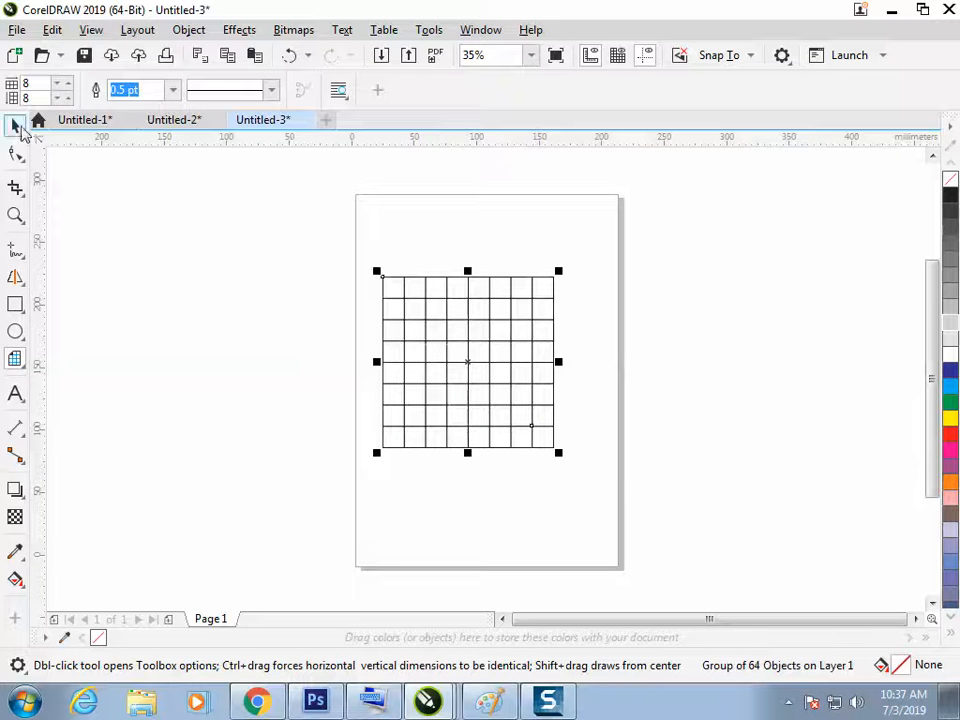
left_click(15, 125)
left_click(412, 325)
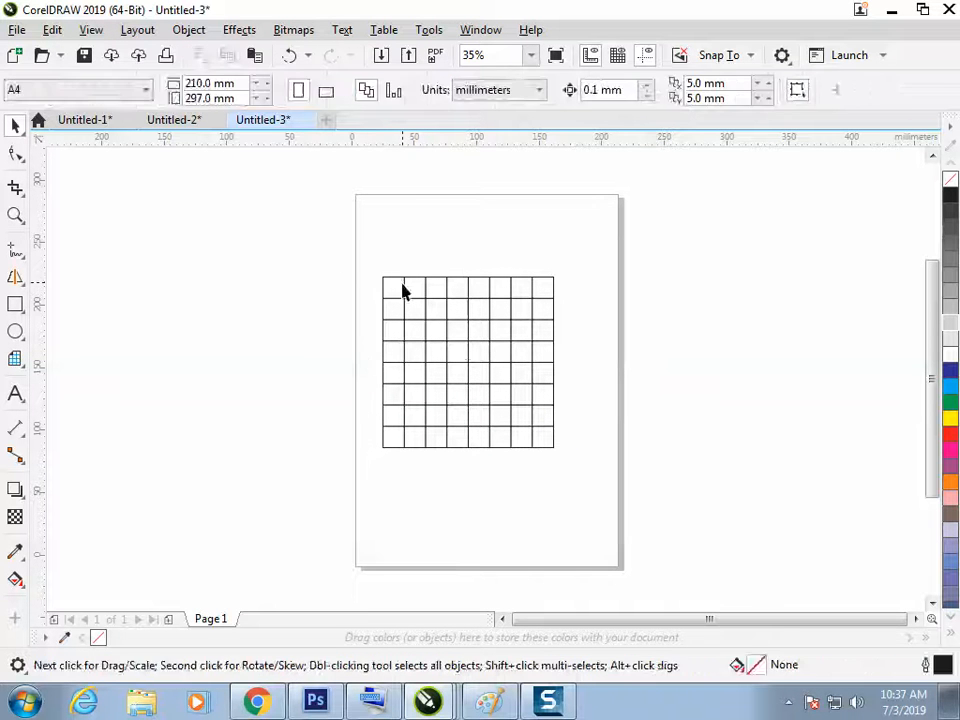
Step: Fill the second, fourth, sixth and eighth squares of the grid's top row with black and deselect them
left_click(404, 289)
left_click(462, 291, "shift")
left_click(501, 287, "shift")
left_click(542, 286, "shift")
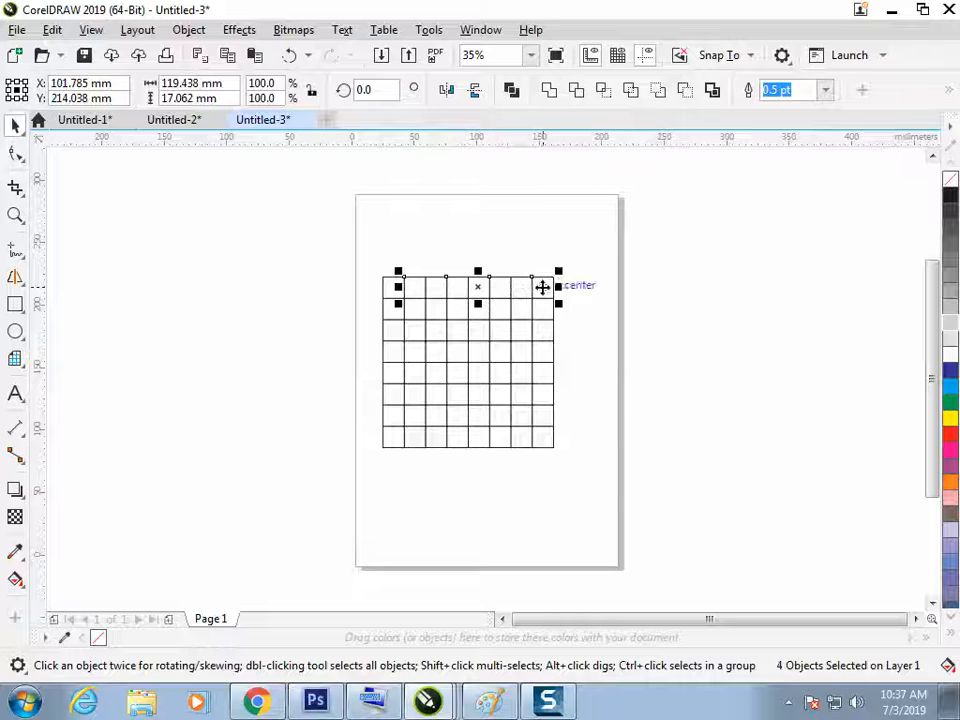
left_click(950, 195)
left_click(504, 529)
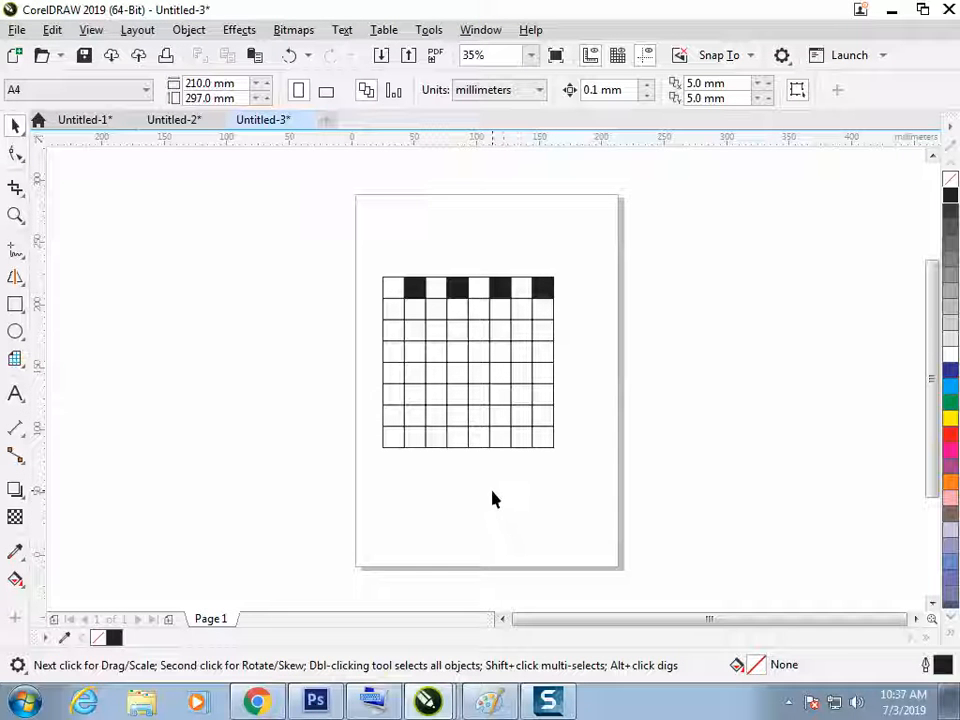
left_click(409, 308)
left_click(462, 312, "shift")
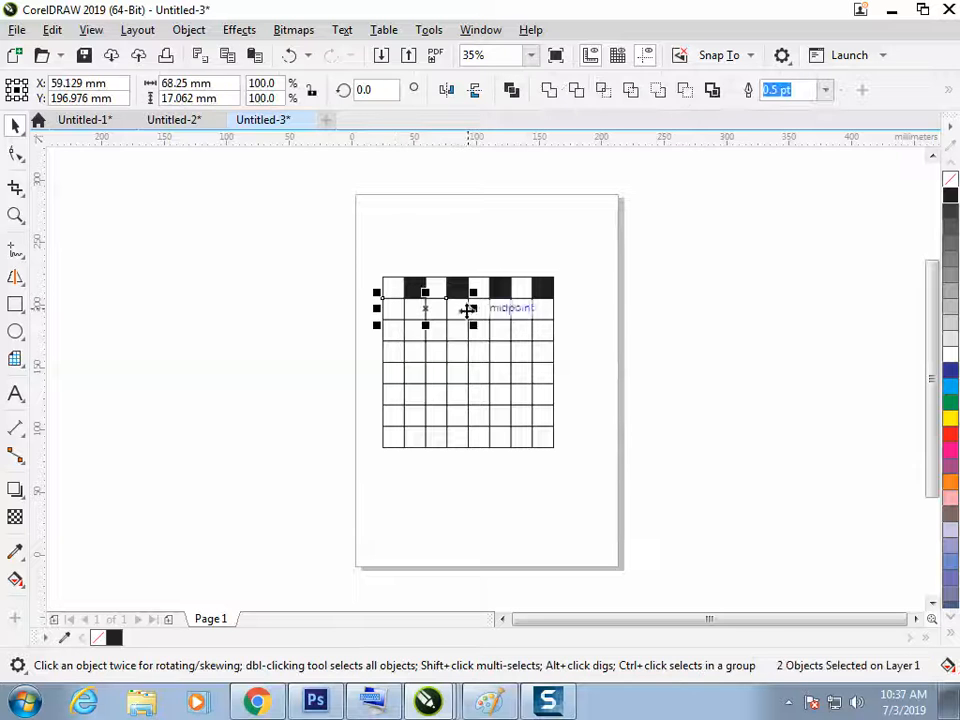
left_click(506, 315, "shift")
left_click(543, 310, "shift")
left_click(612, 318)
Step: Fill with black the odd squares of row 2, the diagonals descending leftward from row 3's fourth and eighth squares, and row 7's second square
left_click(396, 312)
left_click(437, 312, "shift")
left_click(480, 314, "shift")
left_click(515, 318, "shift")
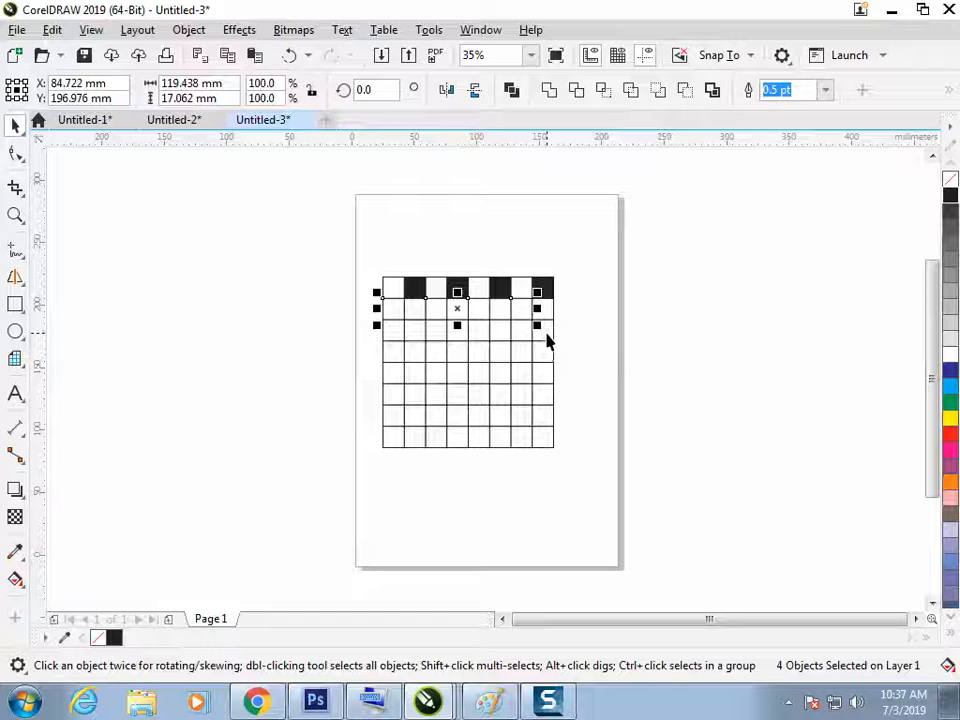
left_click(546, 336, "shift")
left_click(515, 360, "shift")
left_click(490, 388, "shift")
left_click(478, 396, "shift")
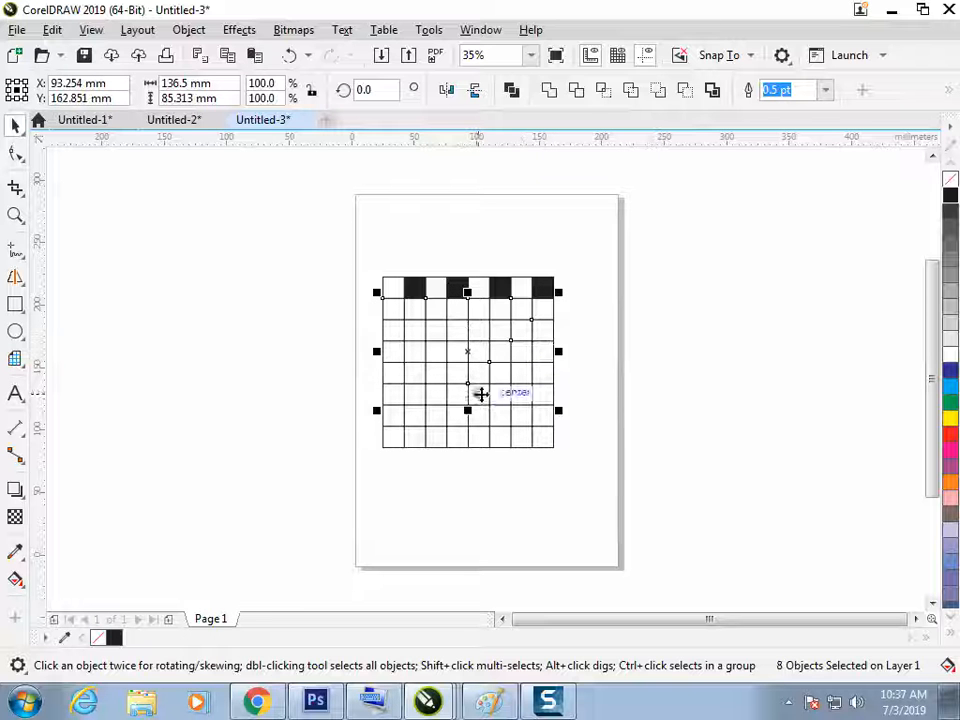
left_click(435, 438, "shift")
left_click(411, 411, "shift")
left_click(391, 392, "shift")
left_click(414, 371, "shift")
left_click(432, 354, "shift")
left_click(456, 336, "shift")
left_click(950, 196)
left_click(780, 464)
Step: Fill the fourth square of row 5 and the sixth and eighth squares of row 7 with black
left_click(463, 381)
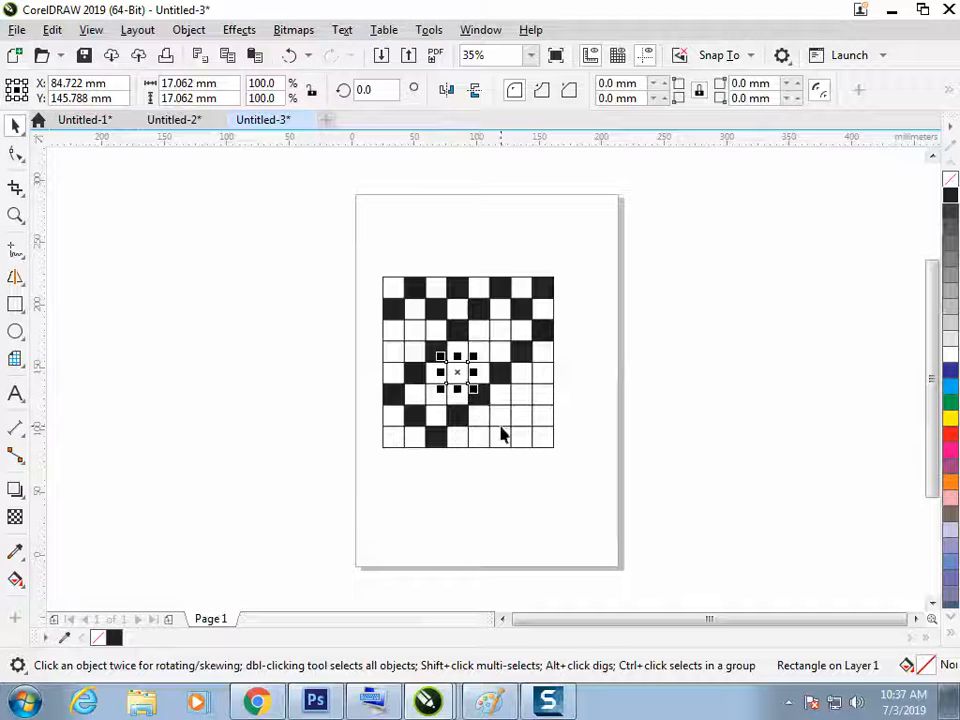
left_click(500, 418, "shift")
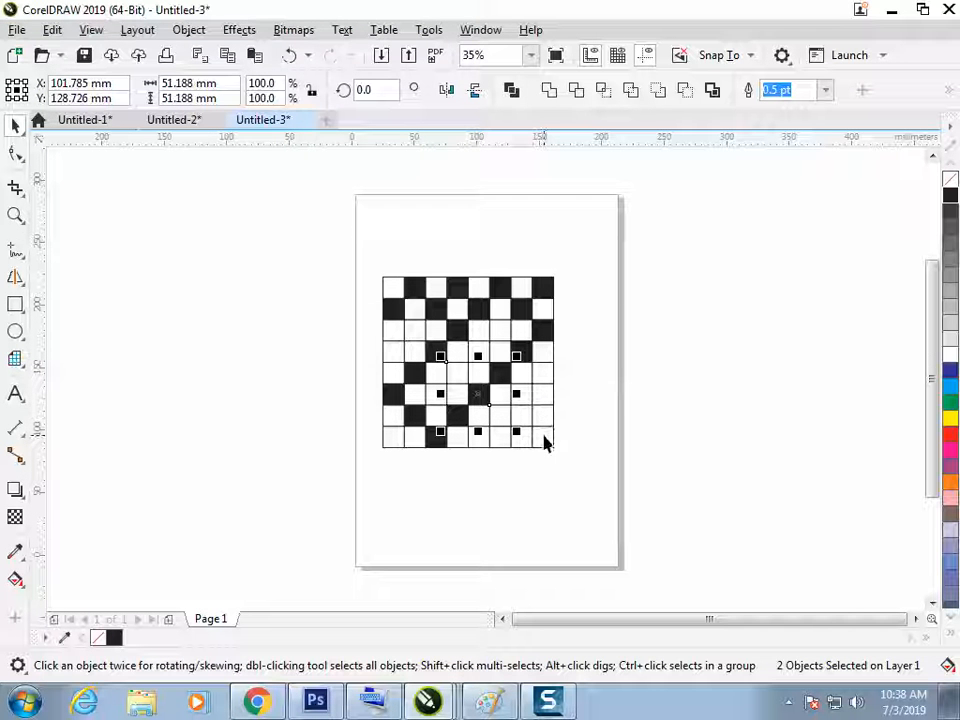
left_click(538, 433, "shift")
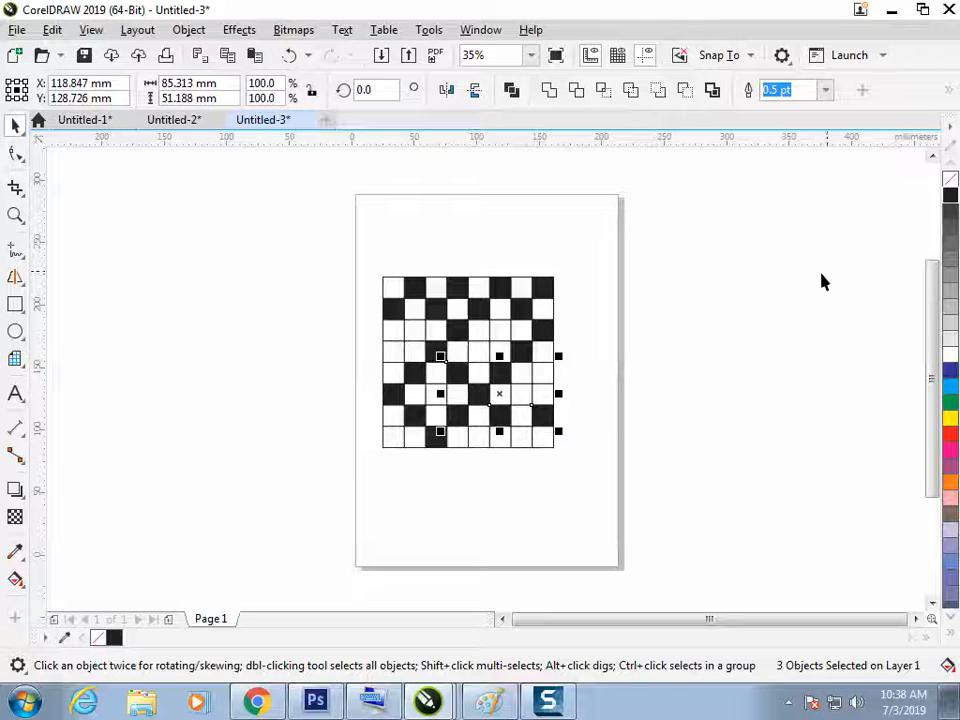
left_click(760, 357)
Step: Fill the second square of row 3 and the fifth and seventh squares of row 8 with black
left_click(421, 340)
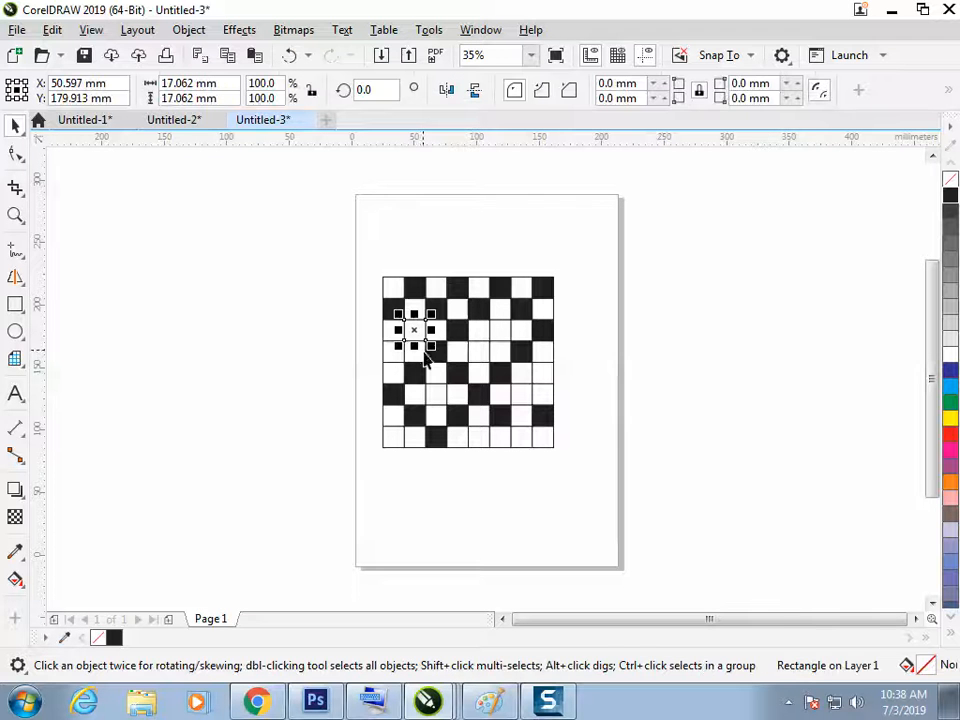
left_click(480, 440, "shift")
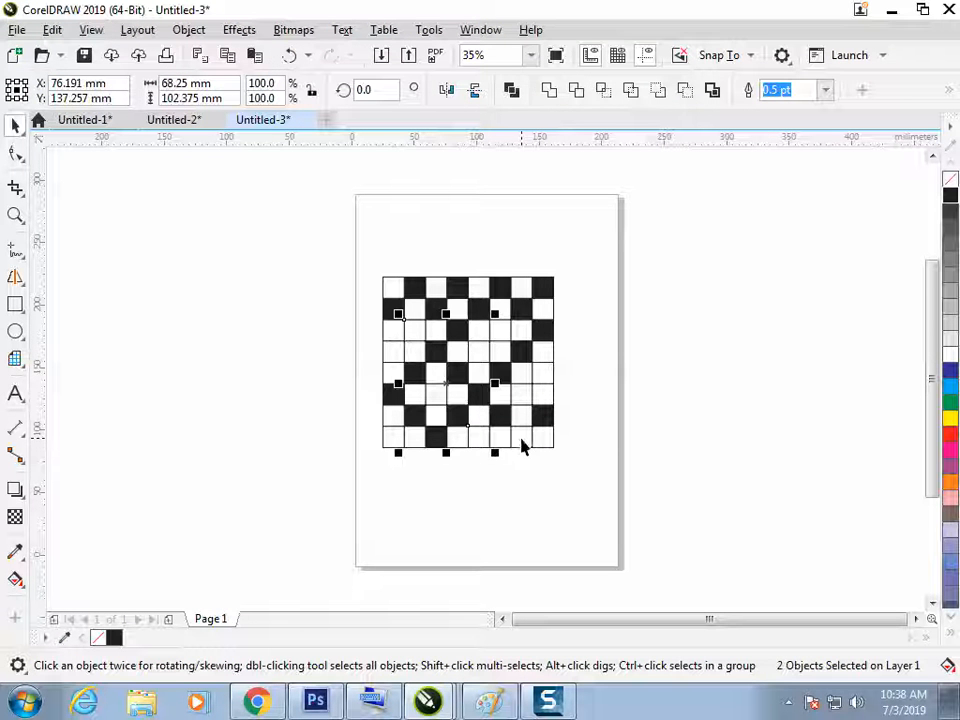
left_click(520, 440, "shift")
left_click(612, 434)
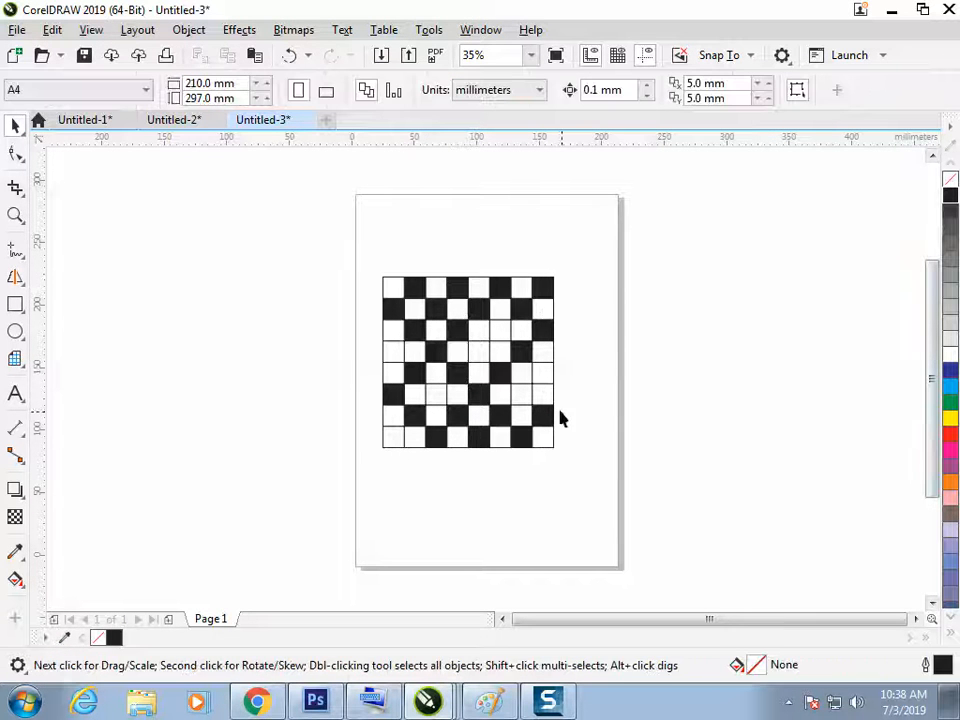
Step: Fill the first and fifth squares of row 4, the third square of row 6 and the first square of row 8 with black
left_click(482, 351)
left_click(395, 352, "shift")
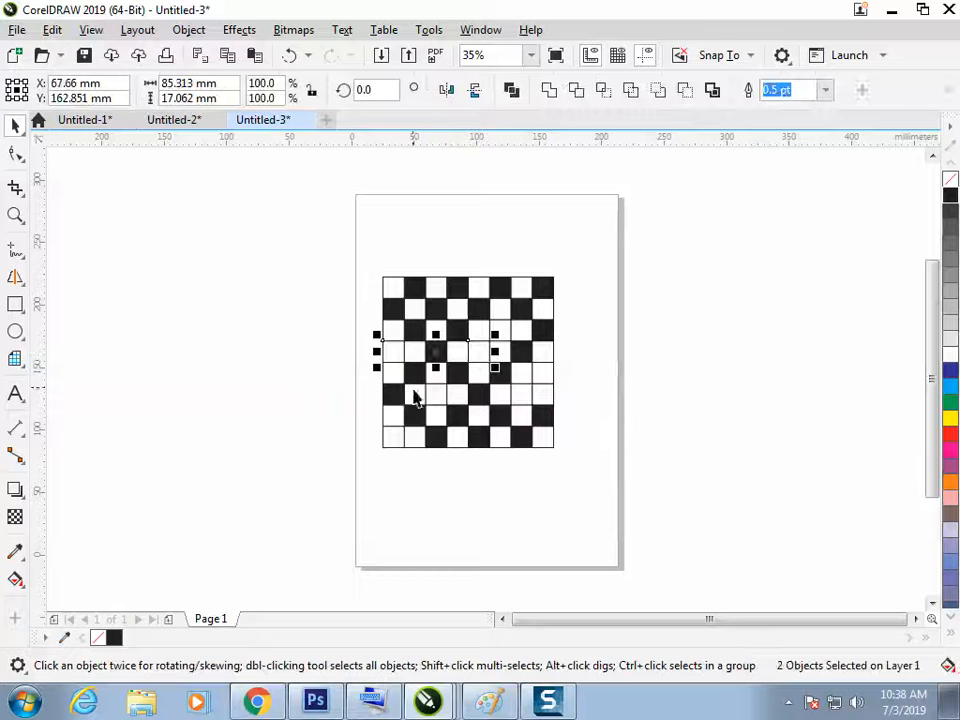
left_click(452, 400, "shift")
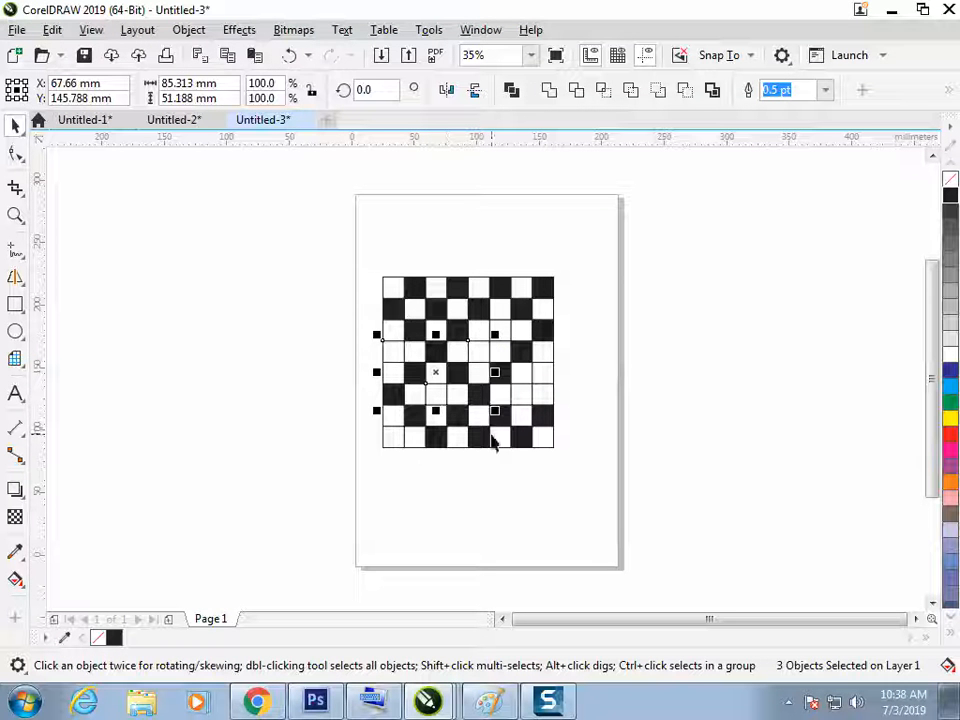
left_click(414, 440, "shift")
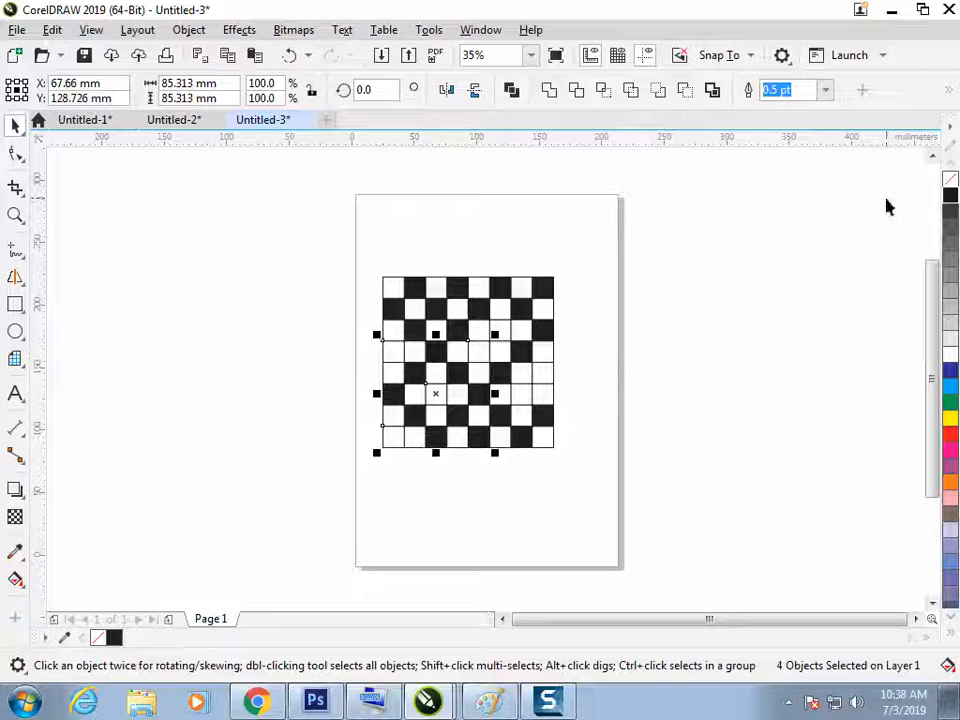
left_click(951, 197)
left_click(578, 390)
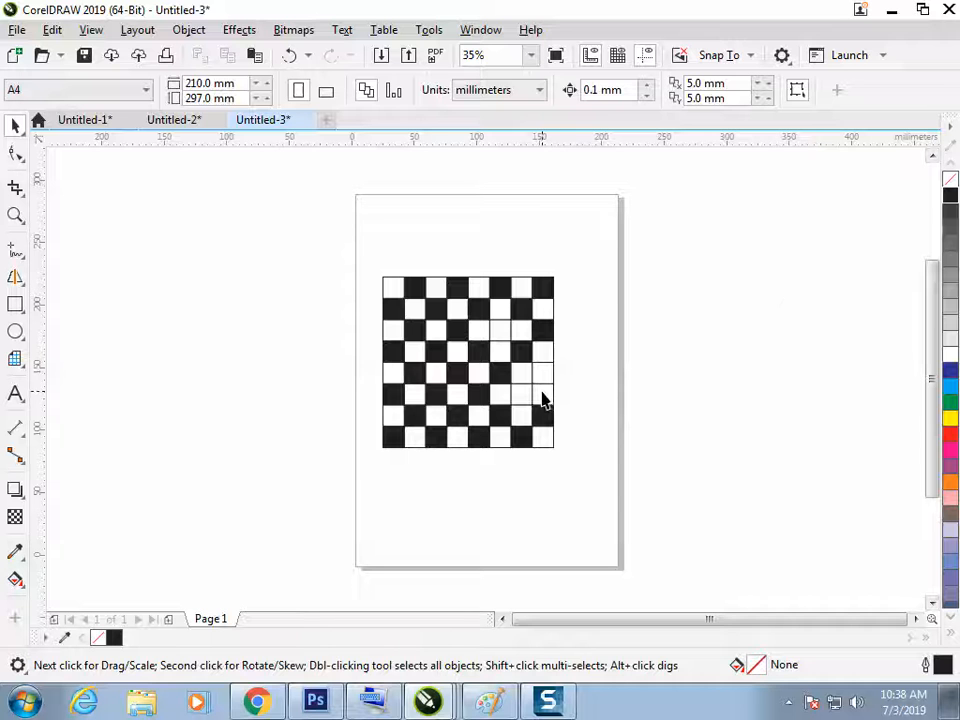
Step: Complete the chessboard by filling row 3's sixth, row 5's eighth and row 6's seventh squares with black
left_click(543, 378)
left_click(500, 330, "shift")
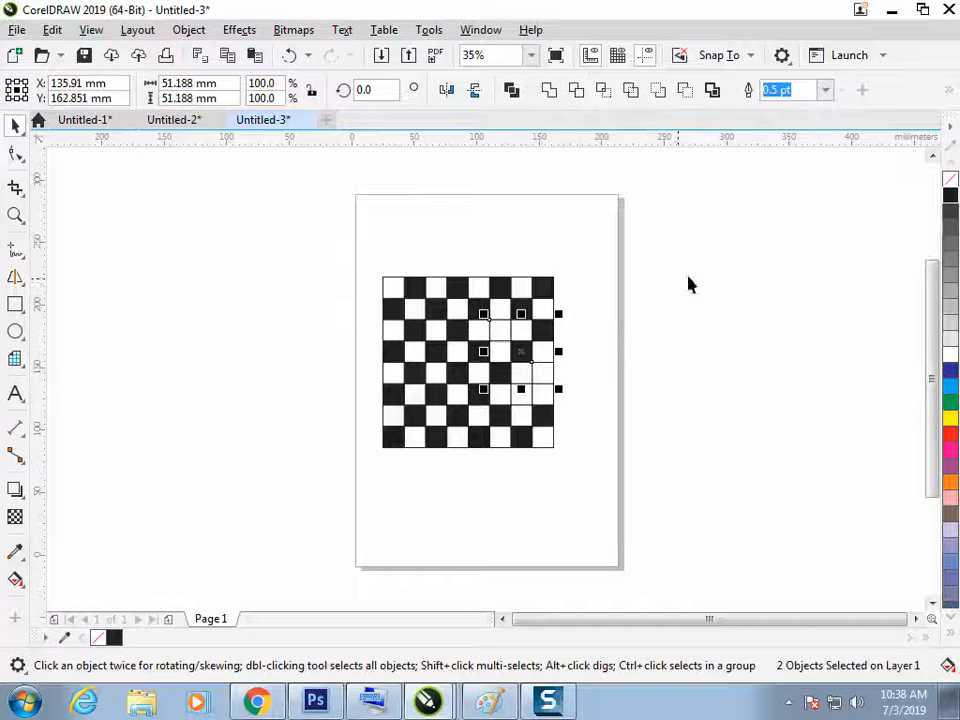
left_click(951, 197)
left_click(568, 396)
left_click(521, 394)
left_click(951, 197)
left_click(776, 398)
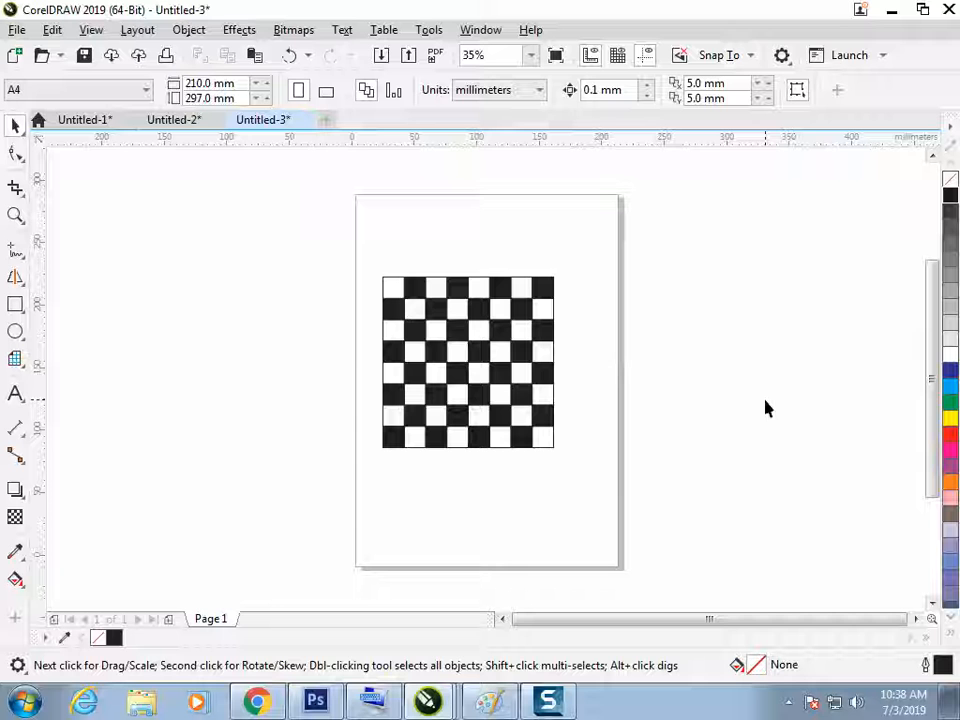
Step: Copy the whole chessboard and paste it into the Paint drawing
left_click_drag(336, 225, 621, 475)
key("ctrl+c")
key("alt+Tab")
key("ctrl+v")
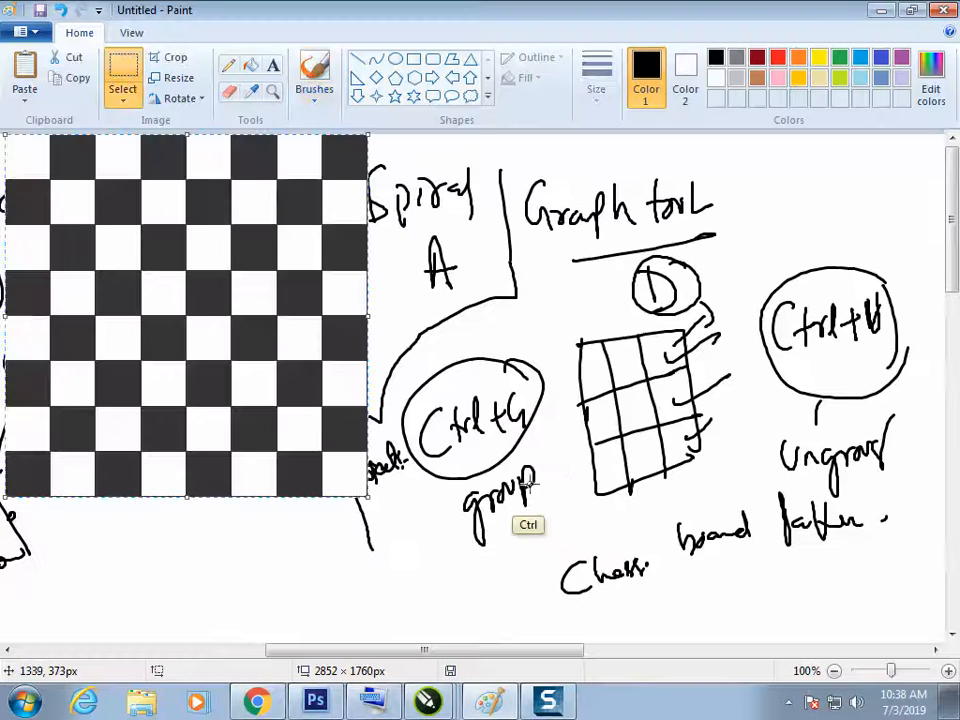
Step: Scale the pasted chessboard down to about half size and place it beside the handwritten chess board note
left_click(178, 77)
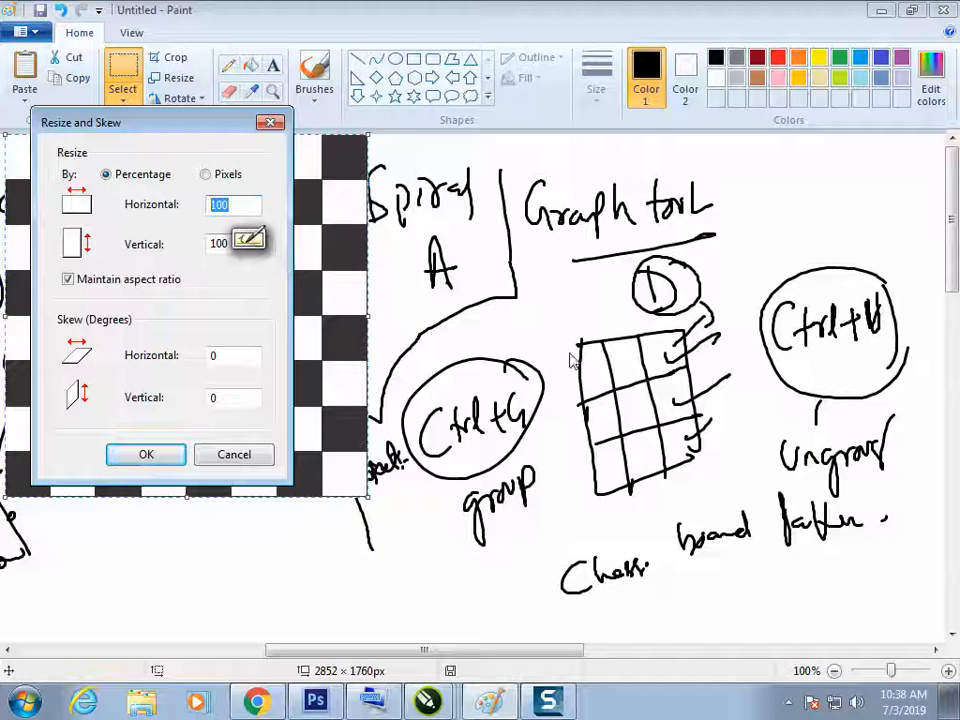
type("30")
left_click(170, 456)
left_click_drag(100, 225, 466, 612)
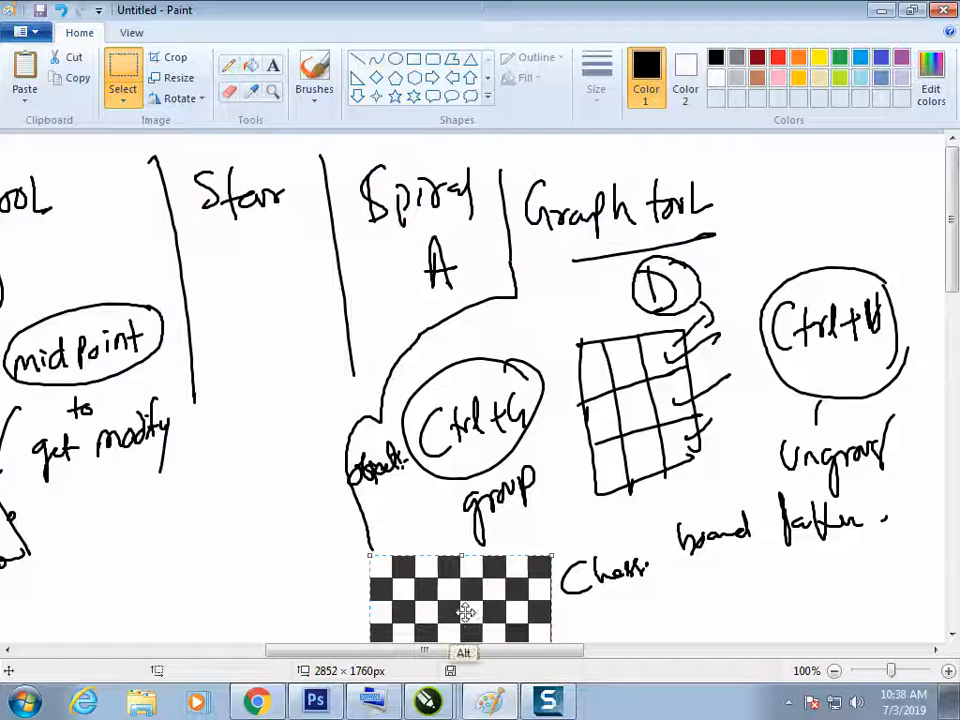
Step: Switch back to CorelDRAW and fill the first square of row 5 and the fourth square of row 6 with red
key("alt+Tab")
left_click(364, 538)
left_click(395, 373)
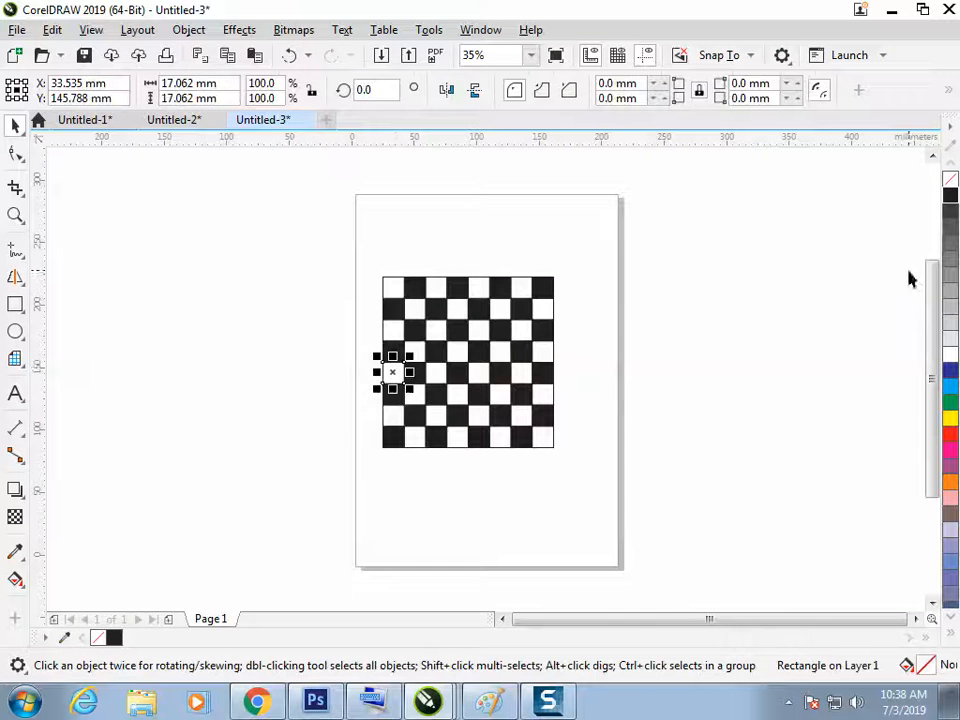
left_click(950, 433)
left_click(725, 480)
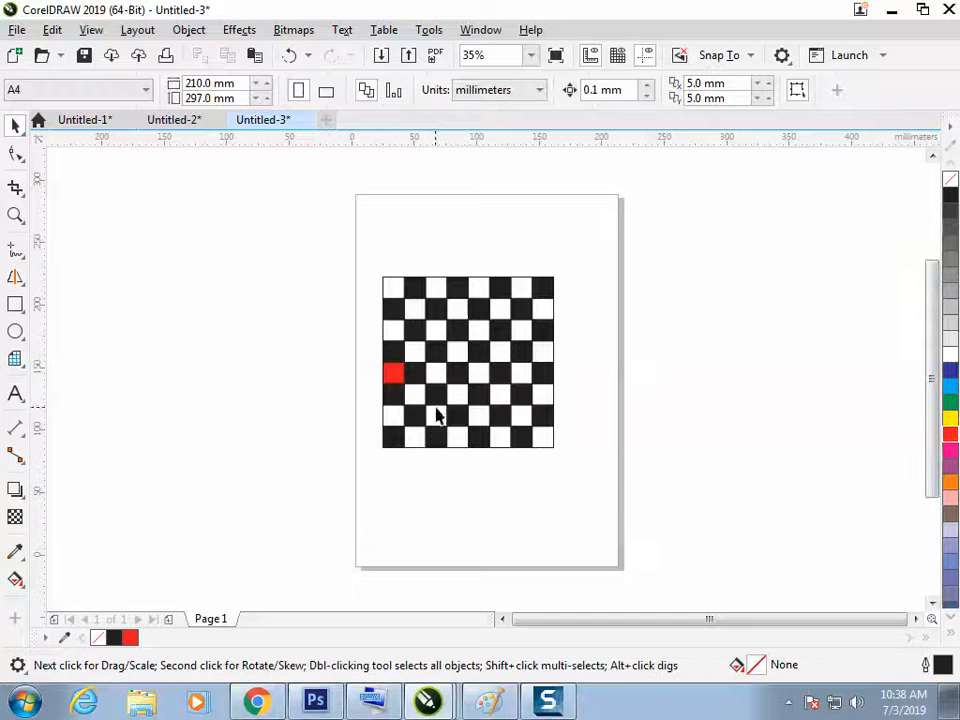
left_click(456, 394)
left_click(950, 433)
left_click(700, 441)
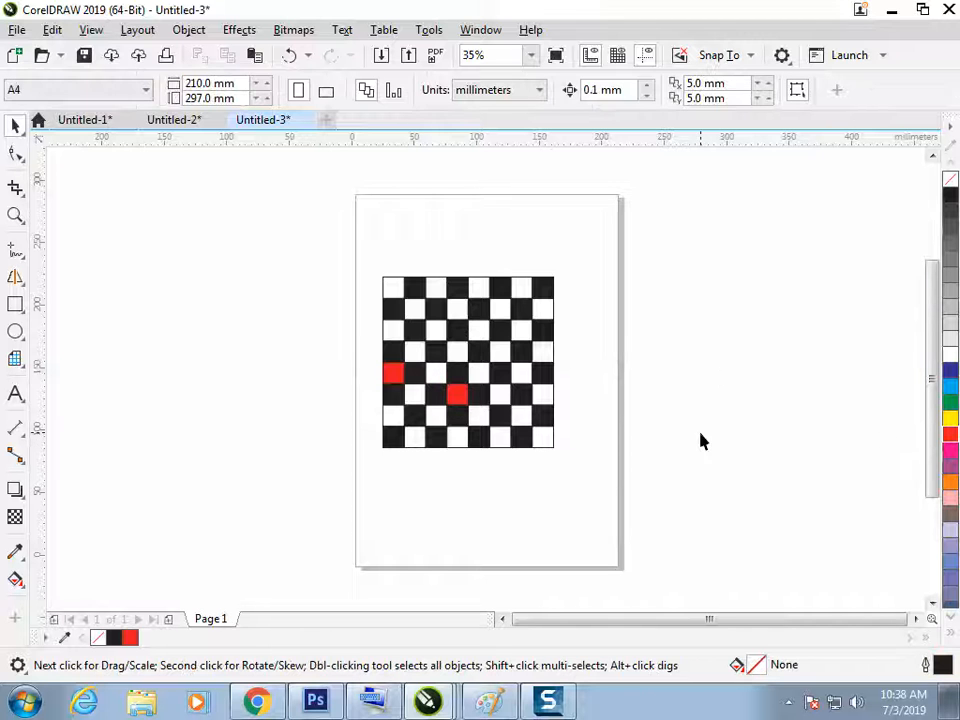
key("ctrl+a")
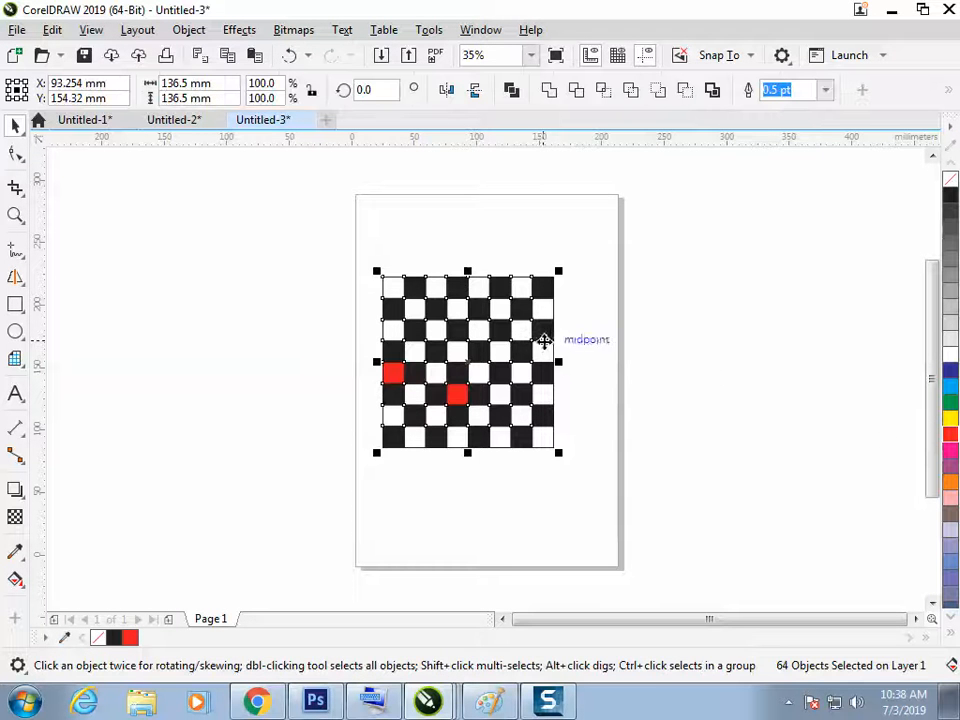
left_click(617, 326)
Step: Create a new document and draw a graph paper grid with 1 column and 20 rows, about 208.5 by 234 mm, across the page width
key("ctrl+n")
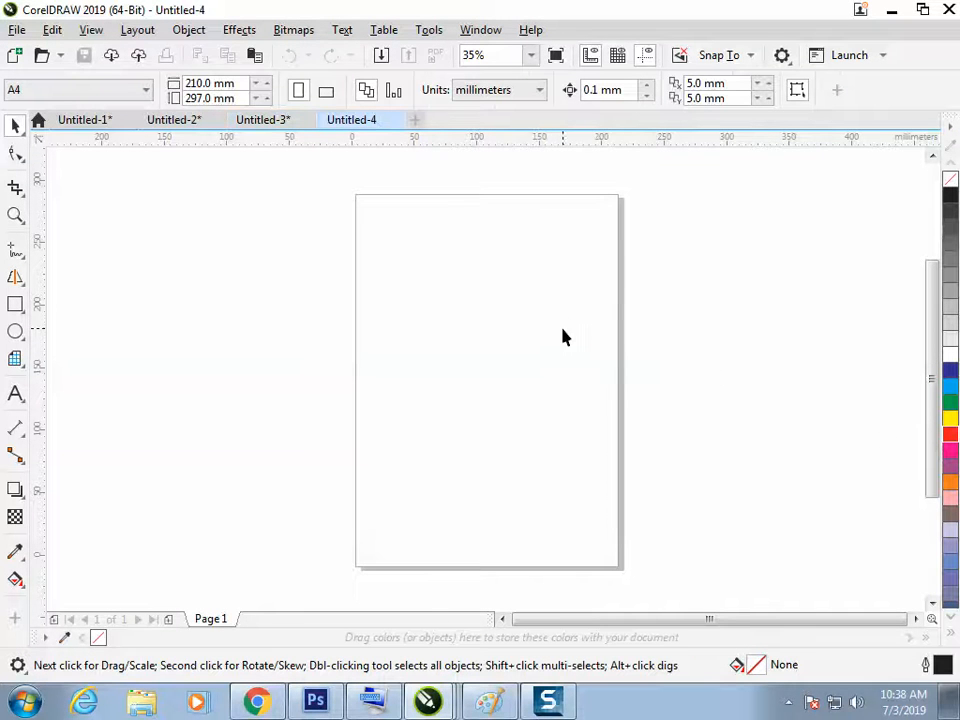
left_click(15, 358)
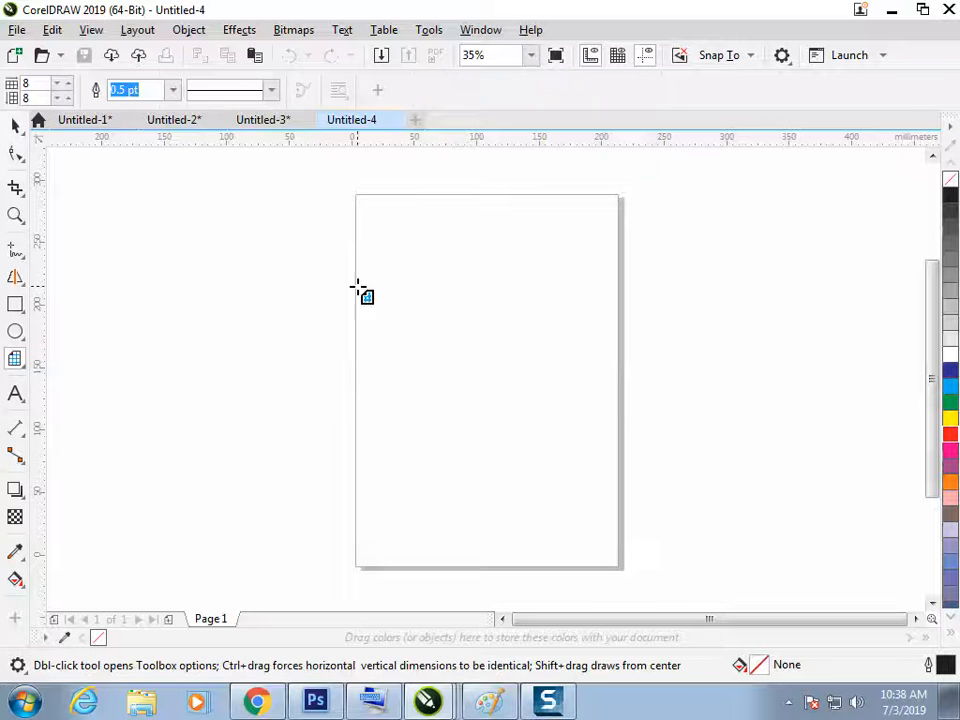
double_click(31, 85)
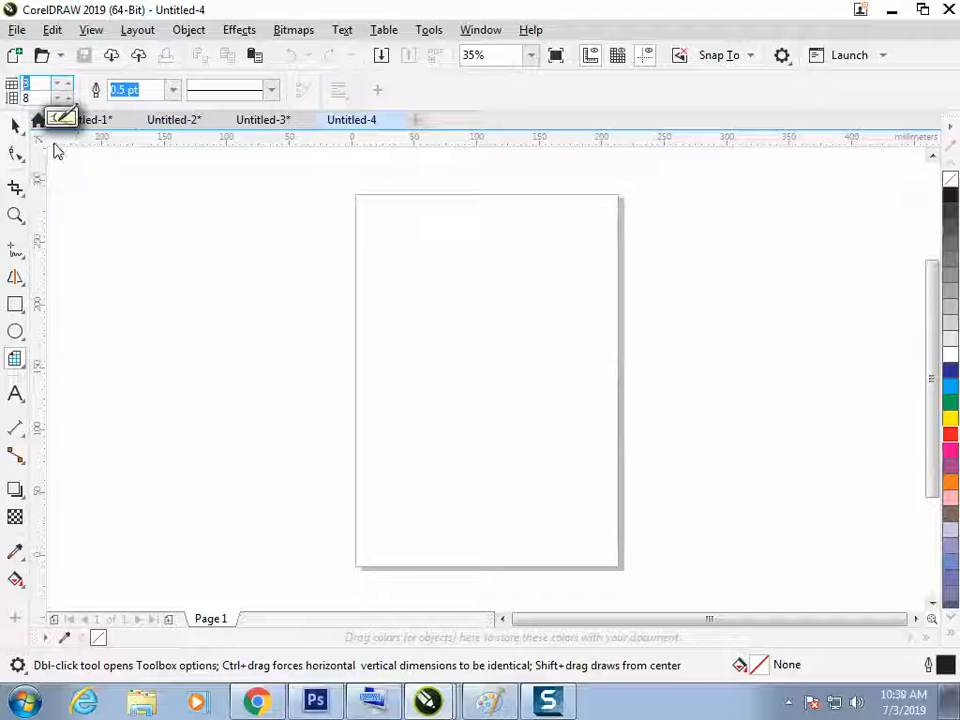
type("1")
left_click_drag(38, 99, 2, 107)
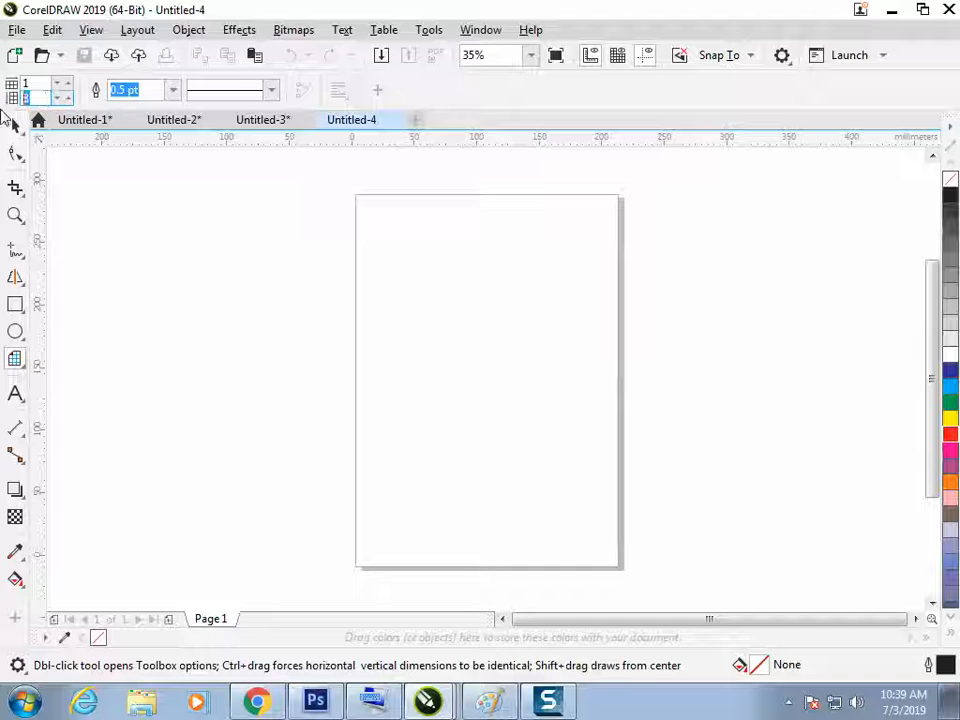
type("20")
left_click_drag(357, 248, 618, 541)
left_click(17, 127)
left_click(81, 197)
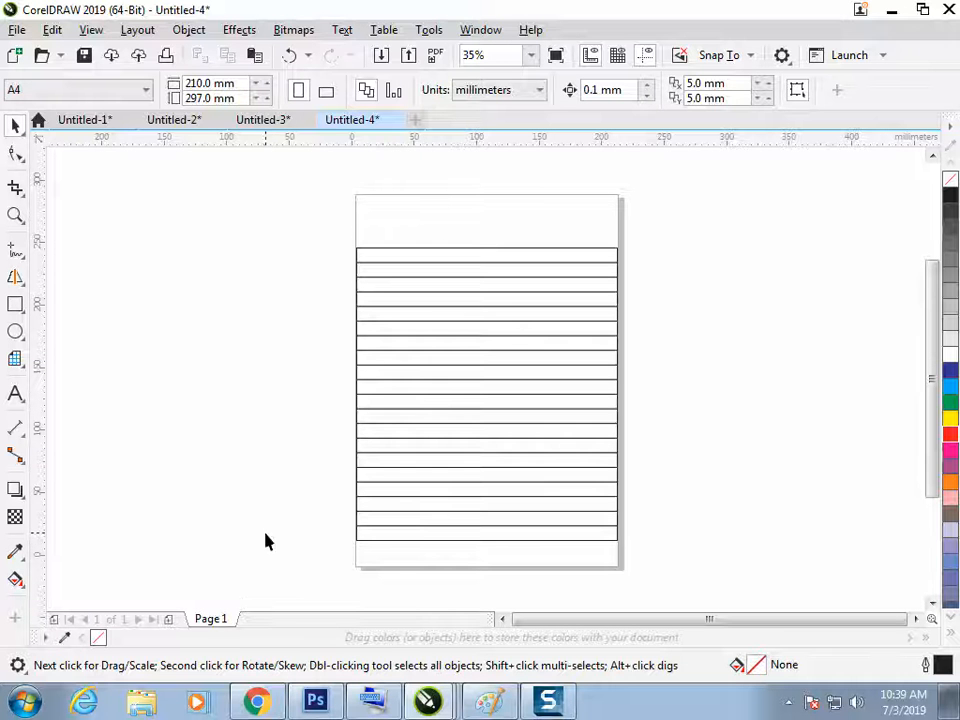
Step: Ungroup the whole 20-row grid into separate rectangles
left_click(489, 253)
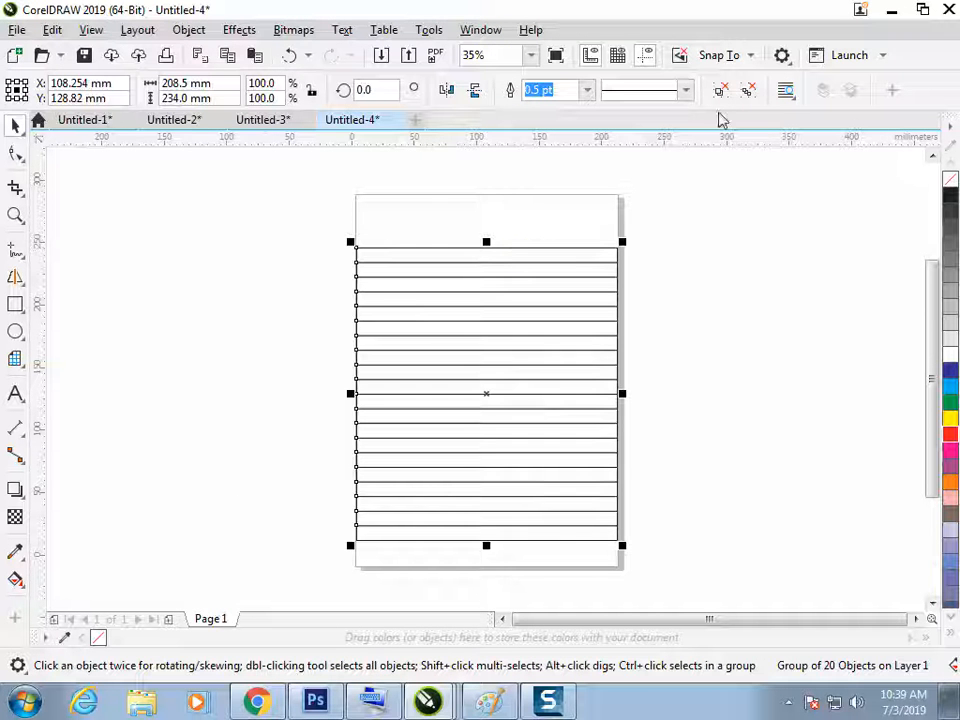
left_click(750, 91)
left_click(574, 223)
Step: Stretch the top row's rectangle upward to a height of about 25.2 mm
left_click(553, 251)
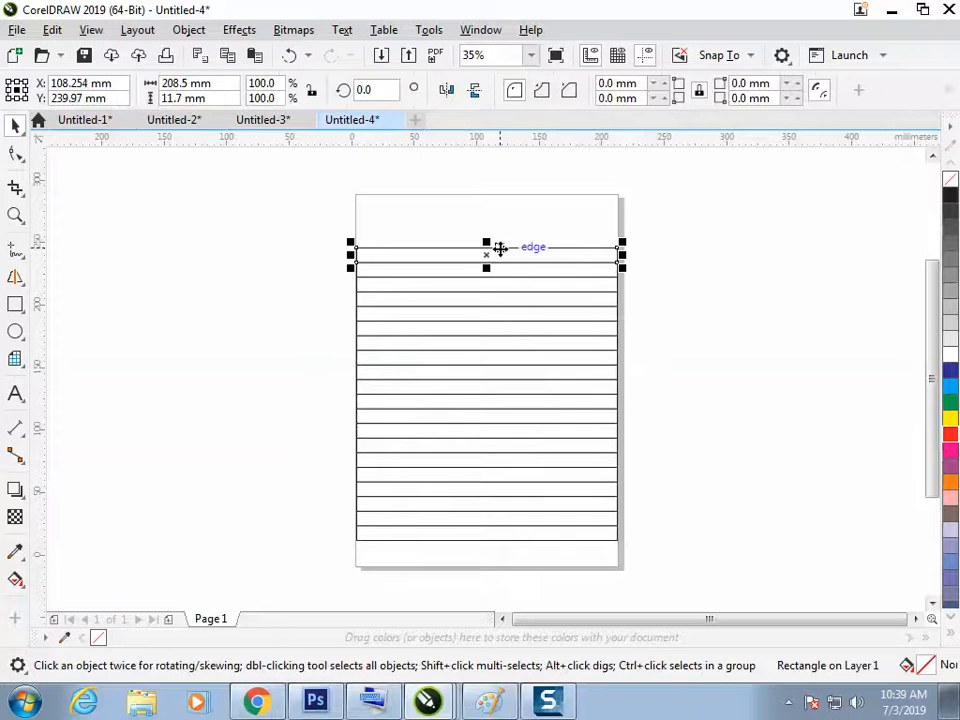
mouse_move(486, 242)
left_mouse_down()
mouse_move(489, 221)
mouse_move(488, 231)
left_mouse_up()
left_click(690, 270)
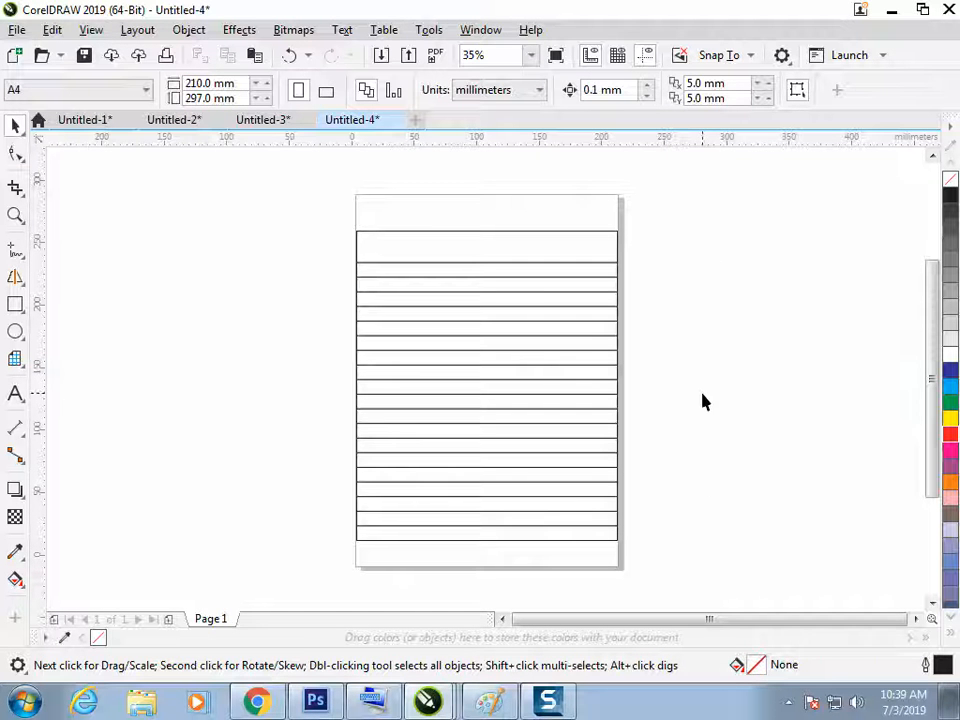
Step: Try to move the enlarged top row by its upper edge, and undo the change
left_click(416, 231)
left_click_drag(426, 241, 426, 231)
key("ctrl+z")
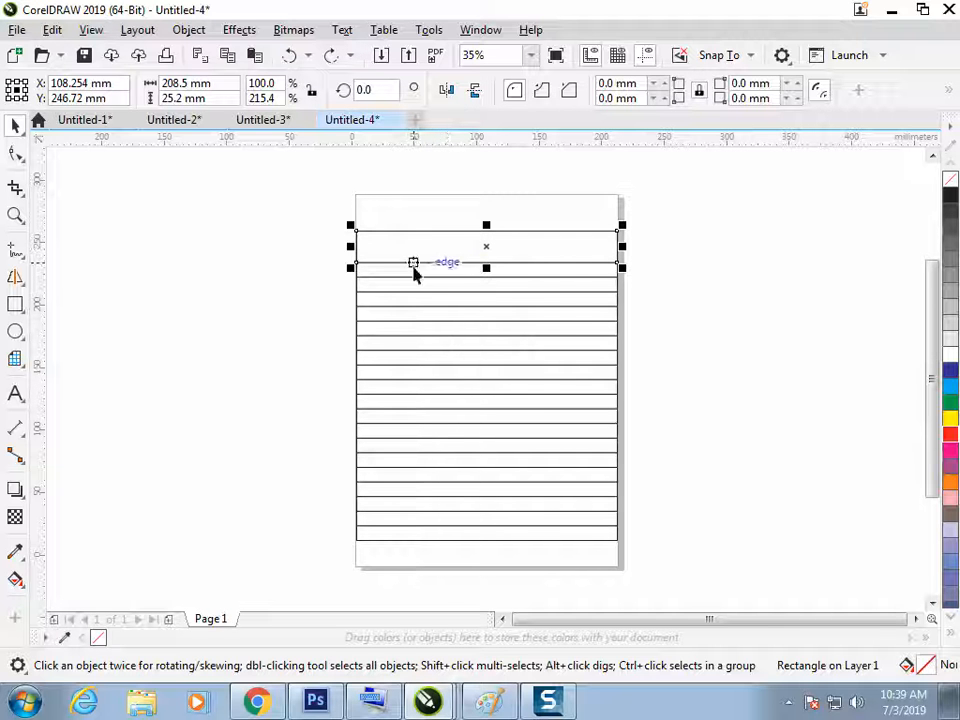
left_click(649, 189)
left_click(486, 236)
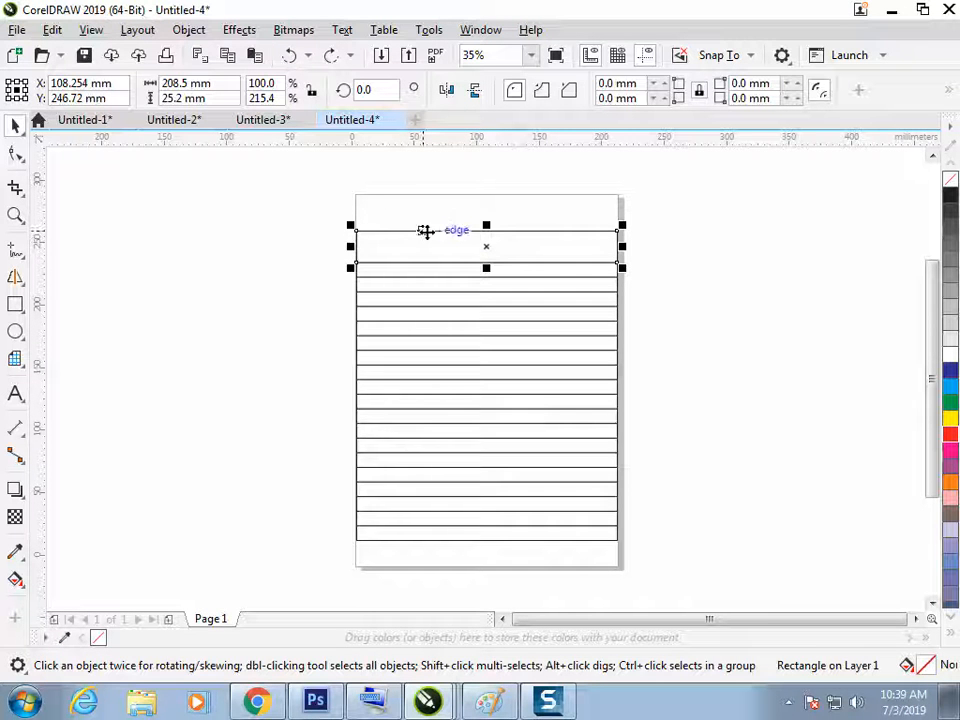
key("F10")
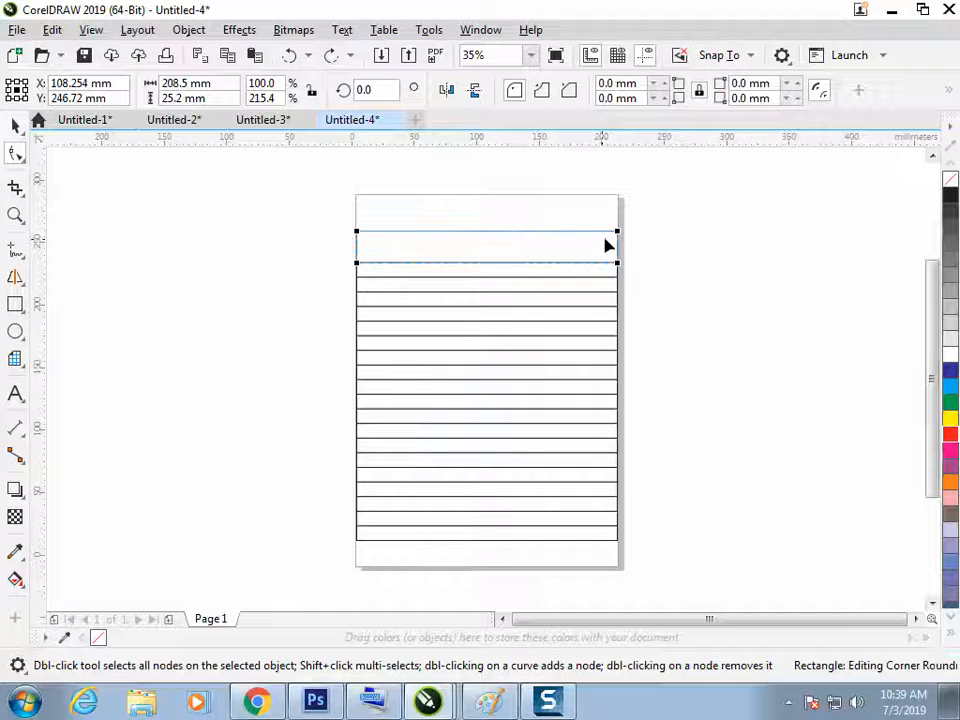
left_click(15, 125)
left_click(193, 225)
Step: Convert the enlarged top row to curves and break its outline at the corner nodes
left_click(390, 240)
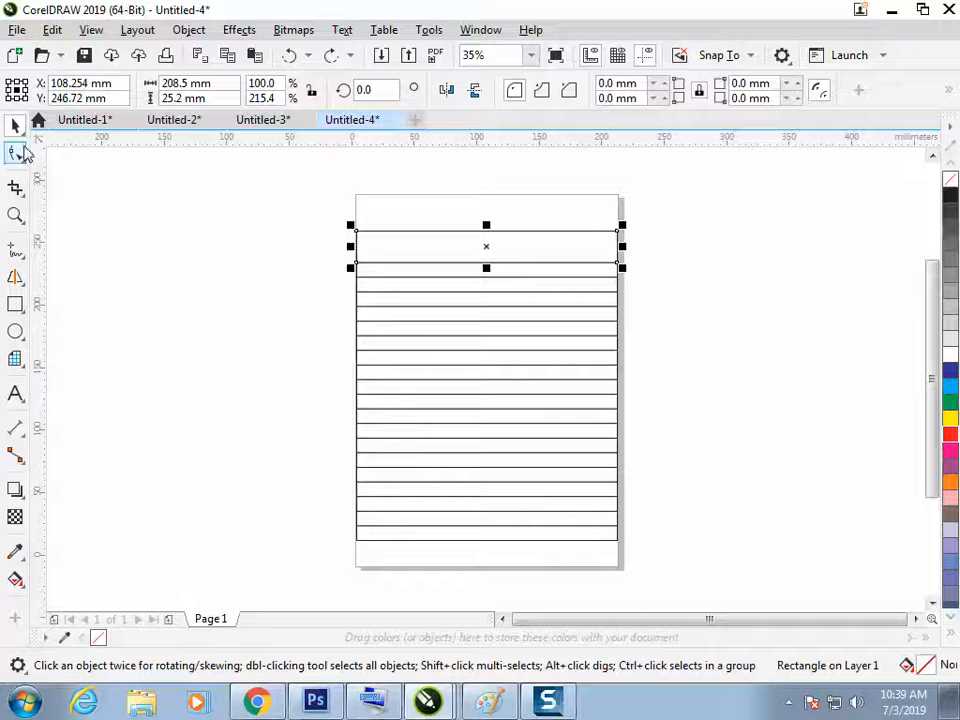
left_click(189, 29)
left_click(290, 471)
left_click(15, 152)
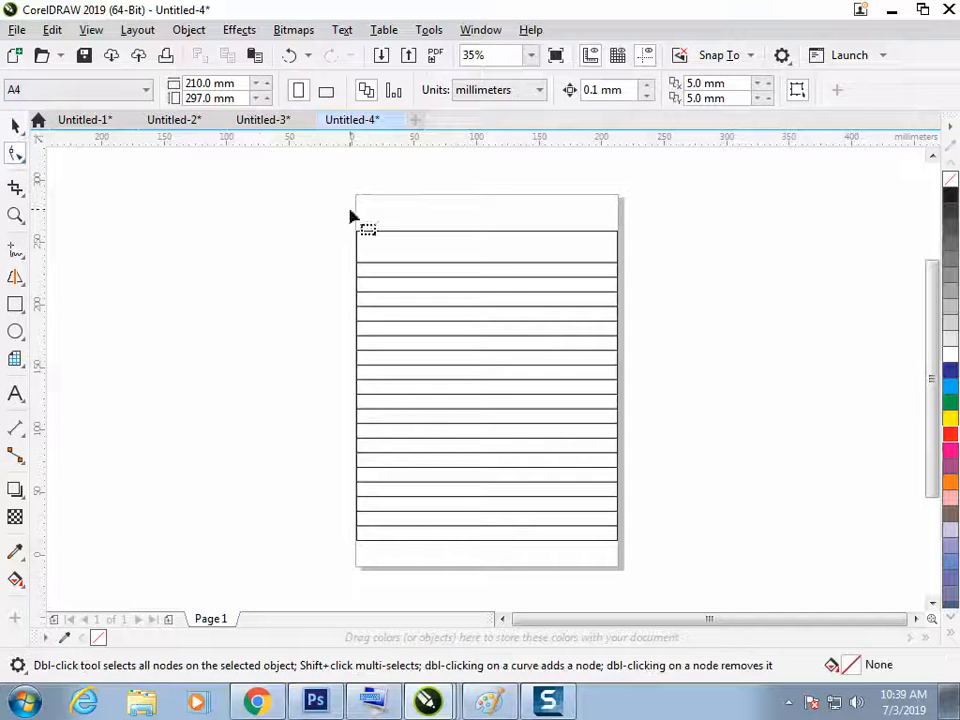
left_click(617, 238)
left_click_drag(315, 208, 636, 252)
left_click(219, 90)
Step: Break the top row's curve apart into separate edge lines
left_click(15, 125)
left_click(128, 209)
left_click(400, 245)
left_click(175, 33)
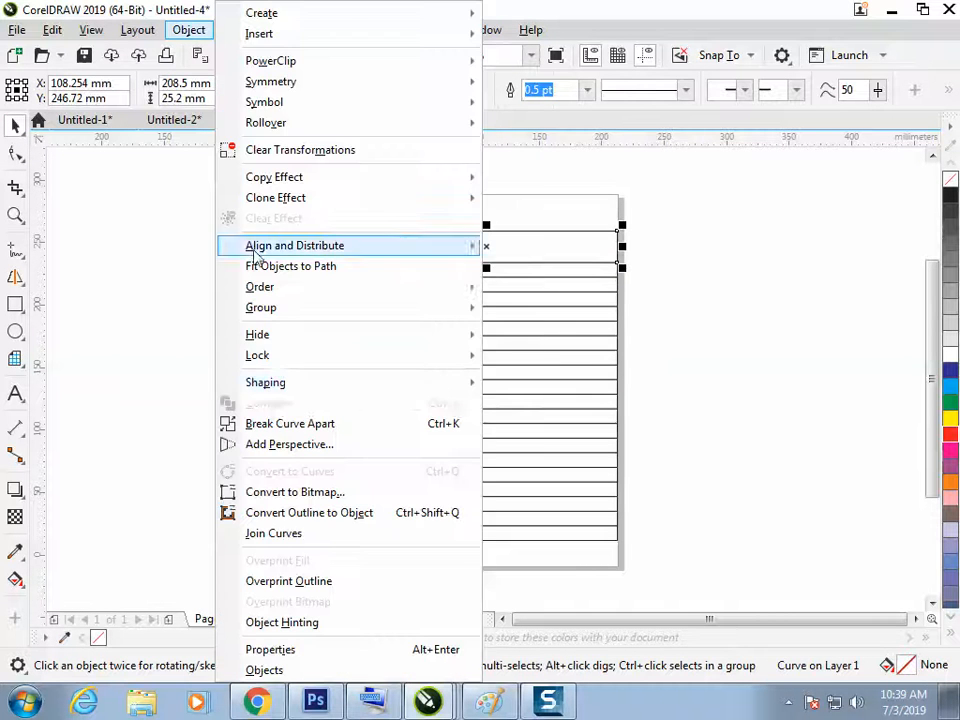
left_click(287, 424)
Step: Give the top row's upper edge line a thicker red outline and preview the page full screen
left_click(478, 195)
left_click(473, 231)
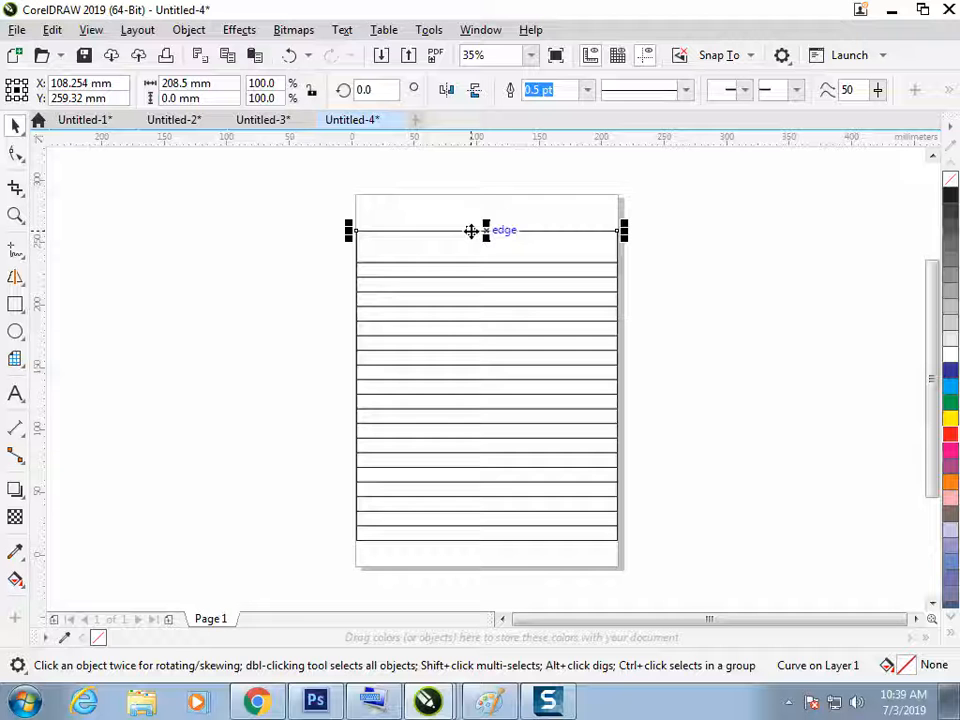
right_click(950, 433)
left_click(588, 91)
left_click(568, 223)
left_click(728, 298)
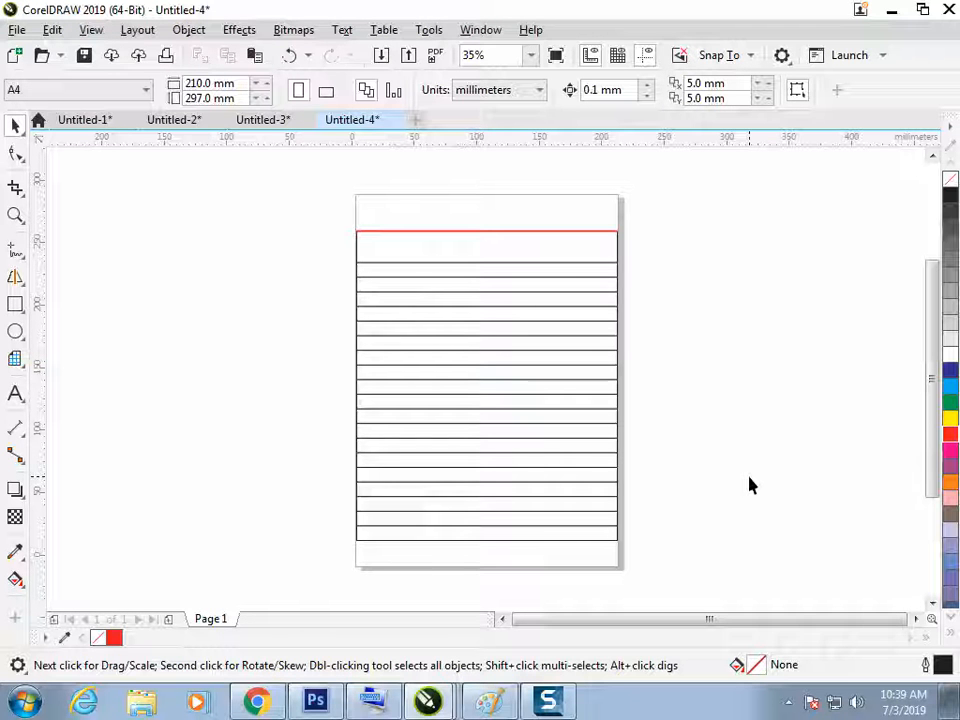
key("F9")
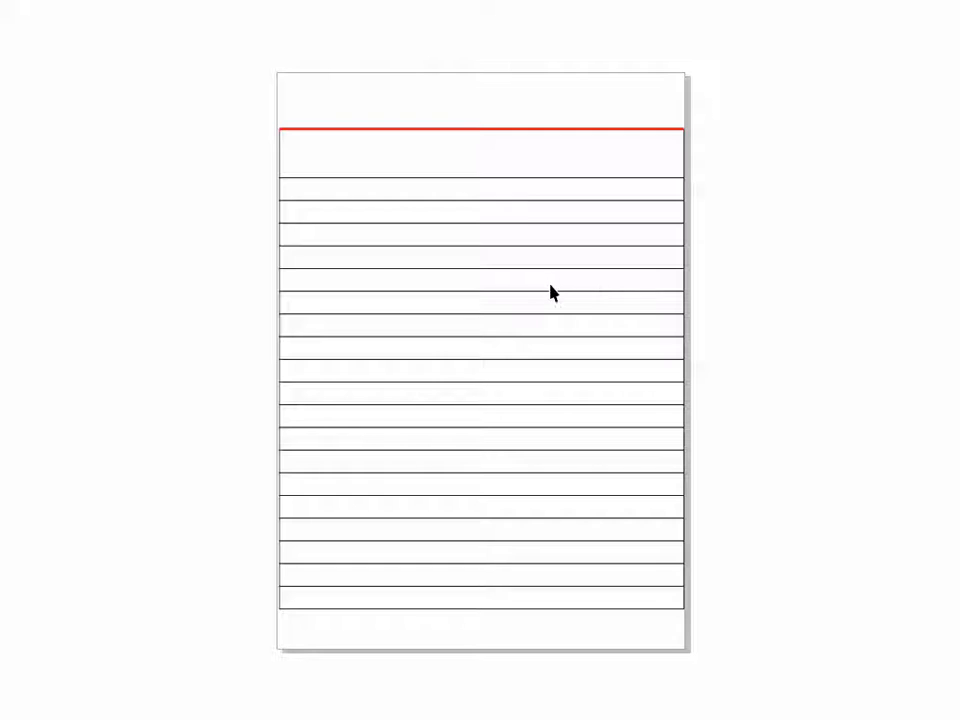
left_click(553, 291)
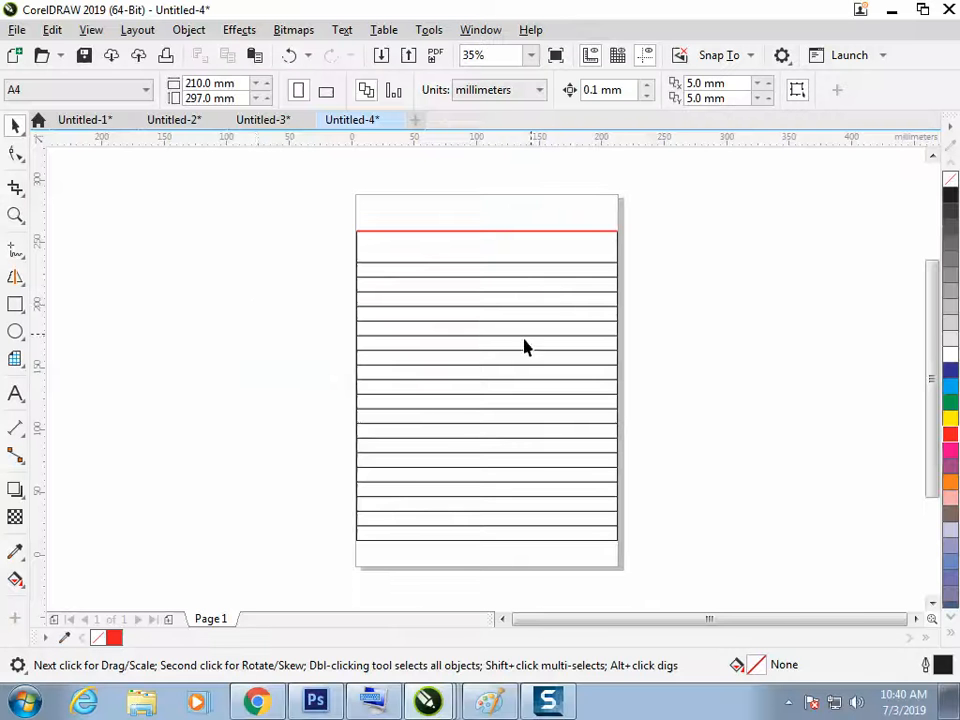
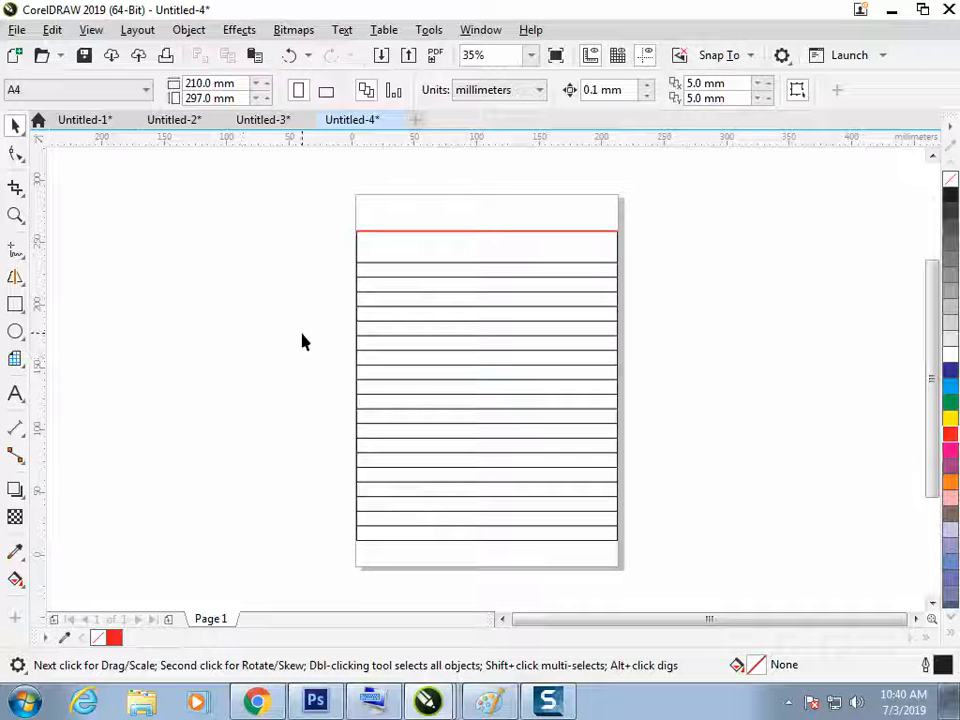
Step: Create a new portrait A4 document in CMYK at 300 dpi
left_click(15, 358)
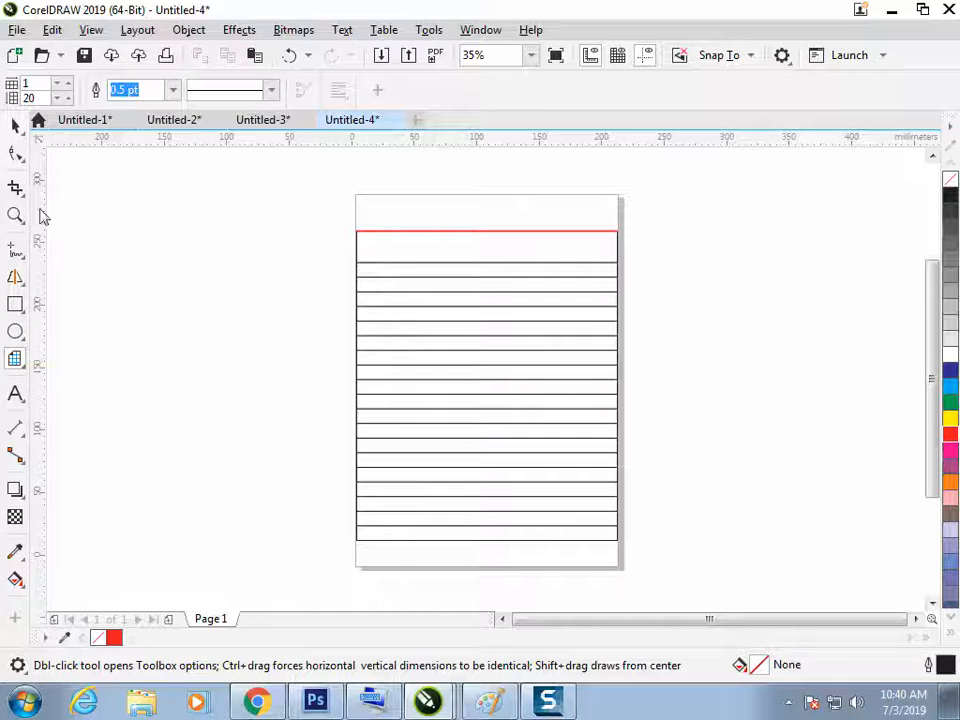
left_click(16, 306)
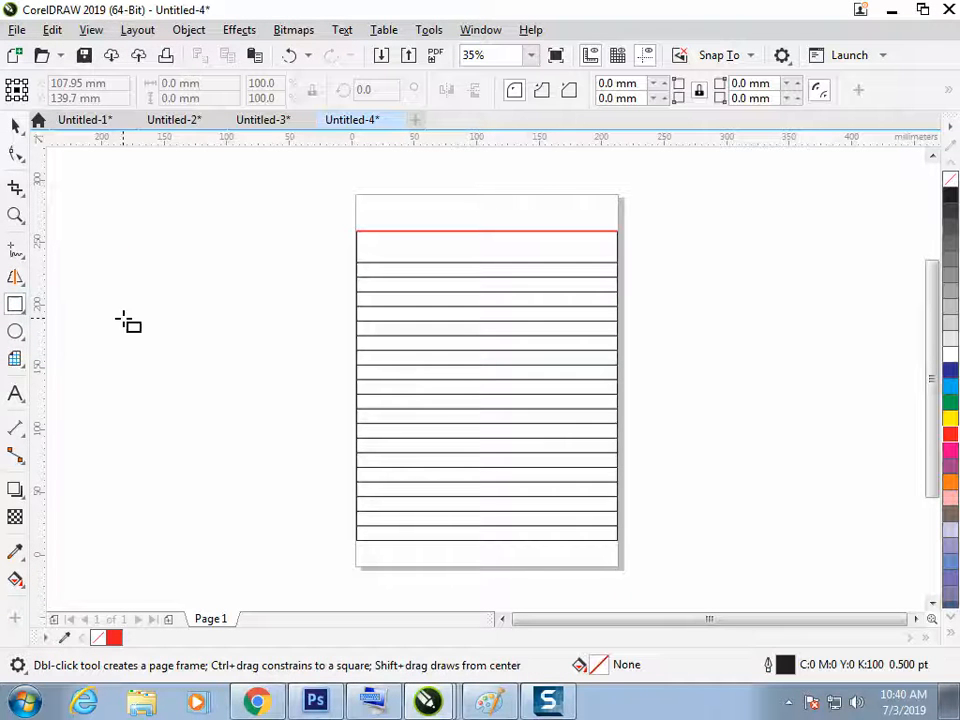
key("ctrl+n")
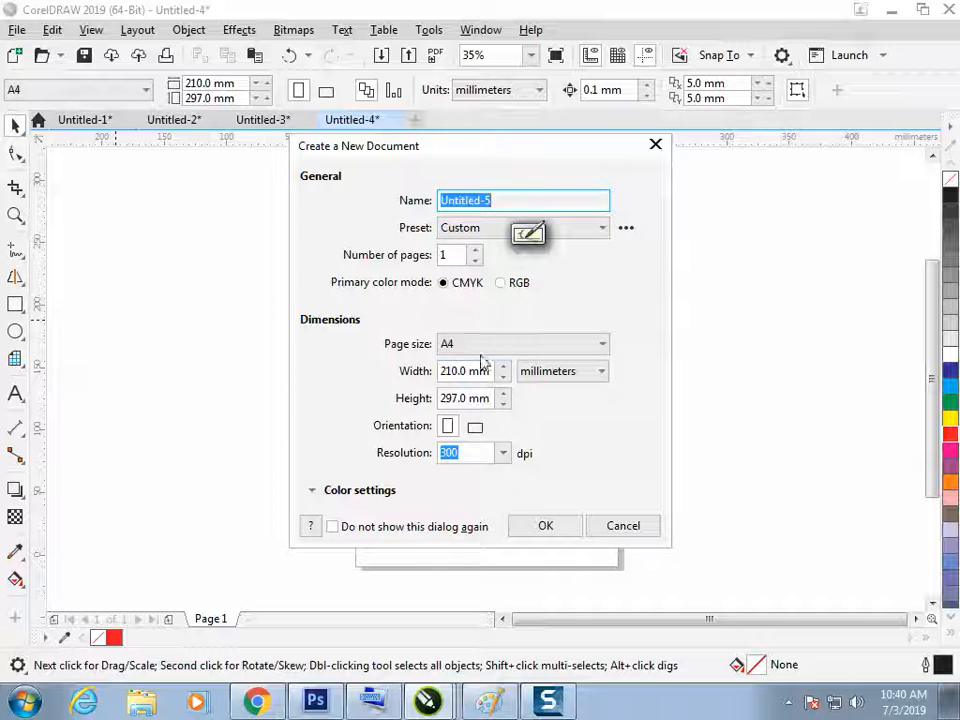
left_click(541, 528)
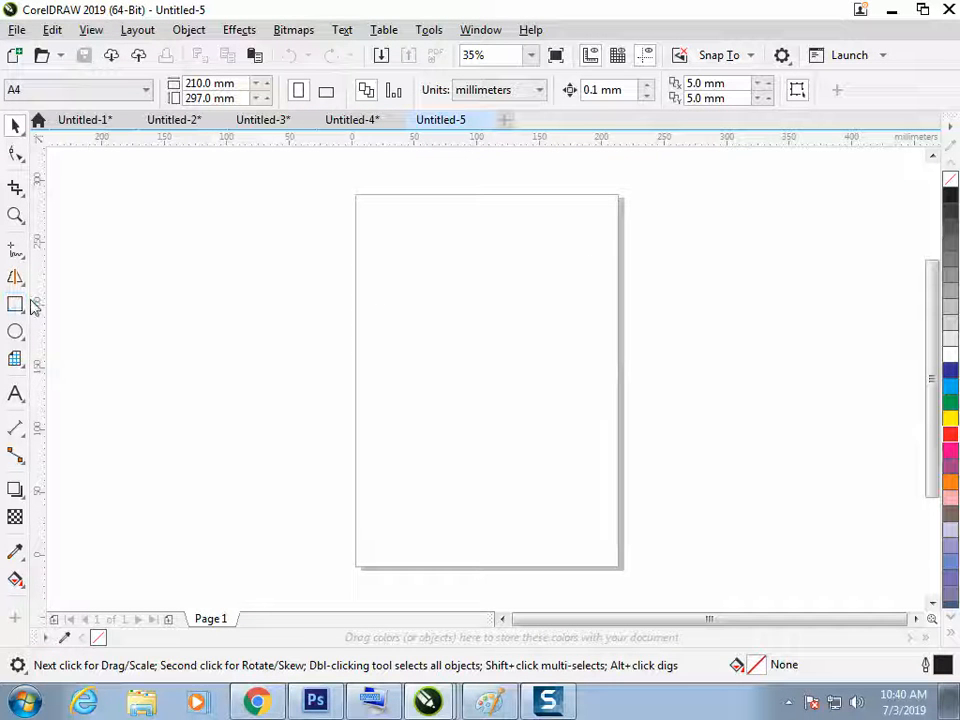
Step: Draw a graph paper grid with 1 column and 20 rows, about 210.75 by 180 mm, across the page
left_click(15, 358)
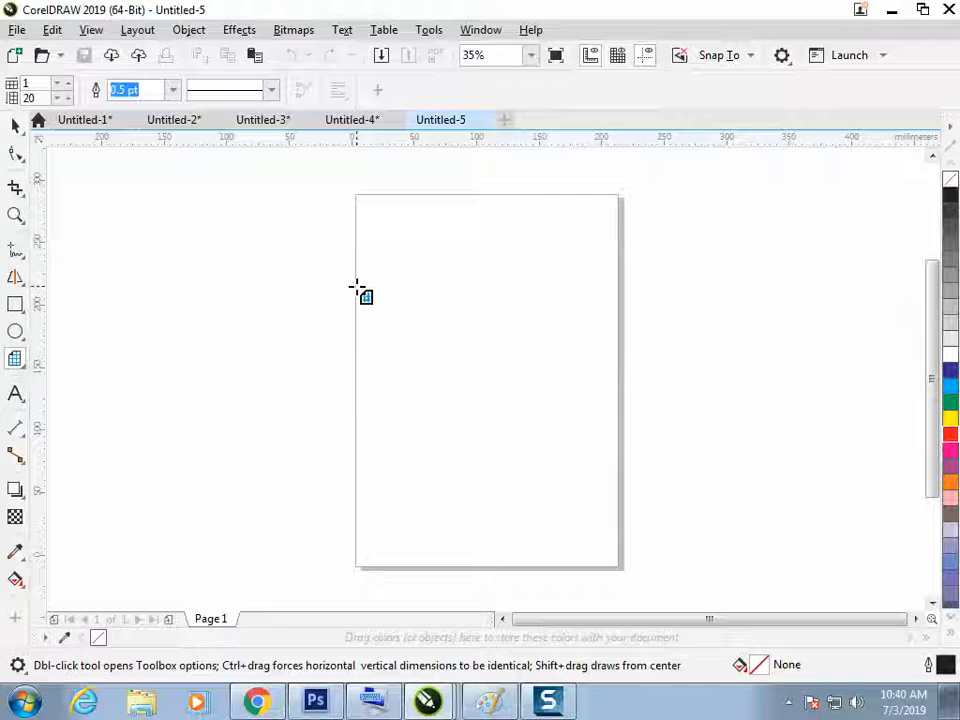
left_click_drag(355, 287, 620, 510)
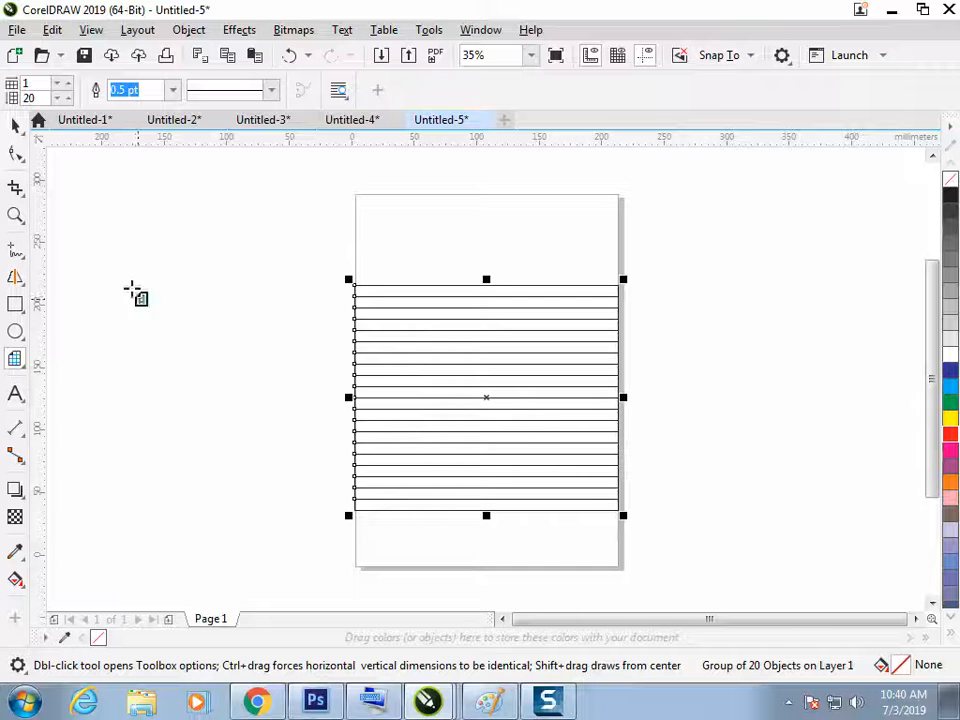
left_click(15, 124)
left_click(109, 255)
left_click(422, 407)
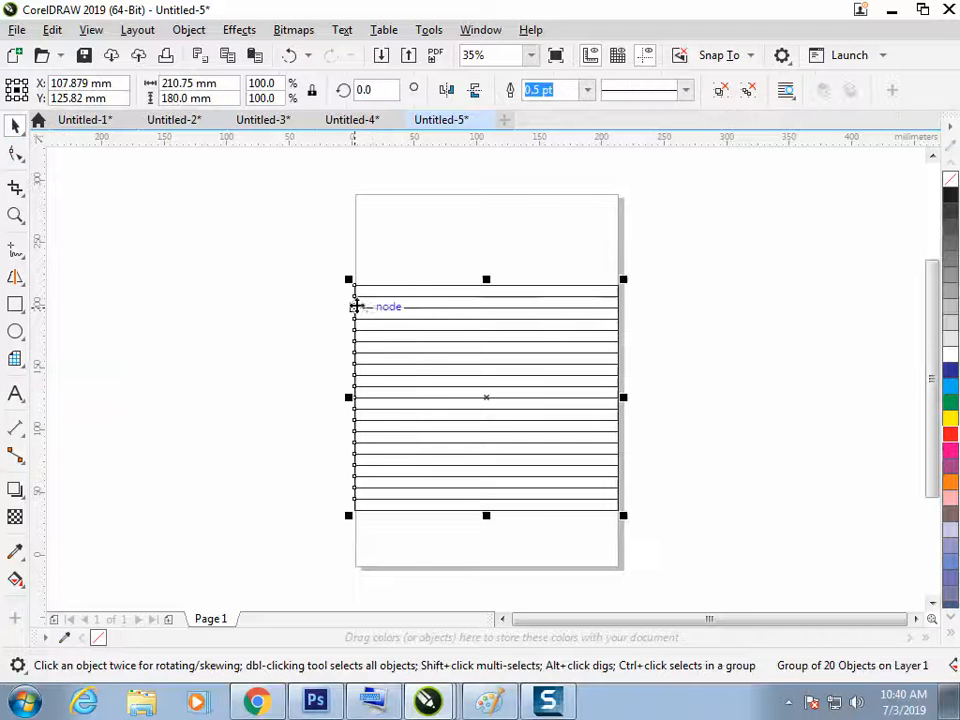
Step: Turn on snapping to the page and delete the 20-row grid
left_click(718, 58)
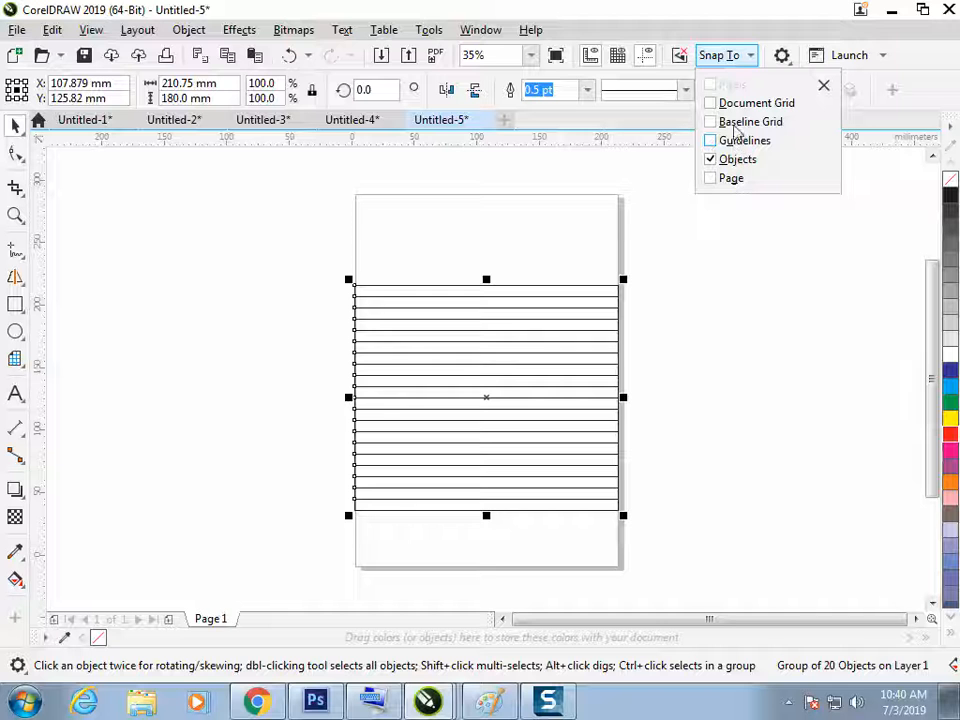
left_click(732, 178)
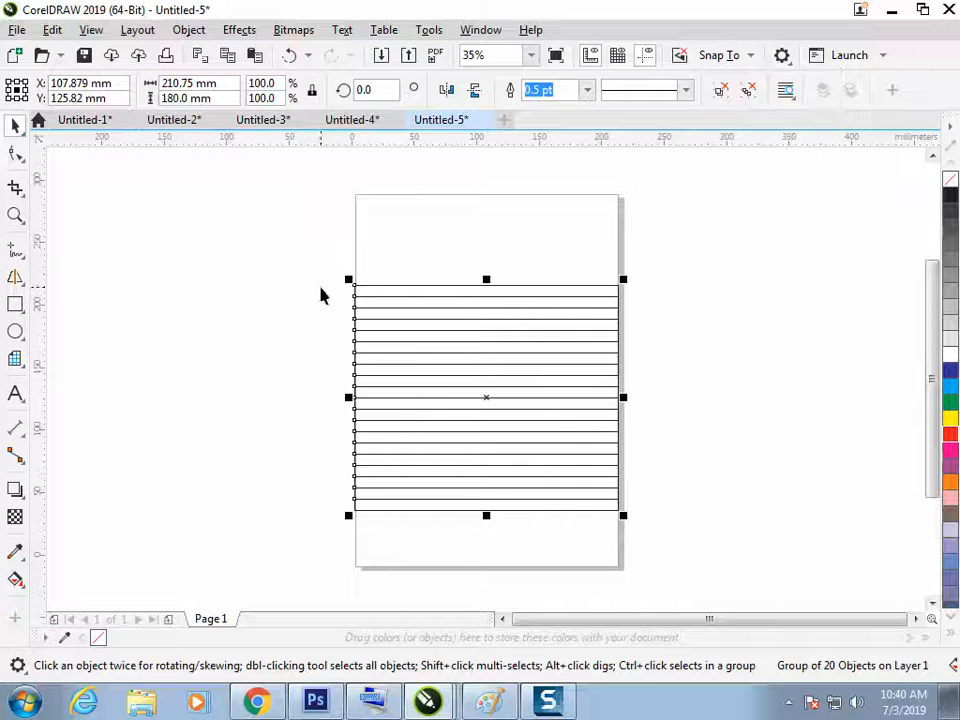
key("Delete")
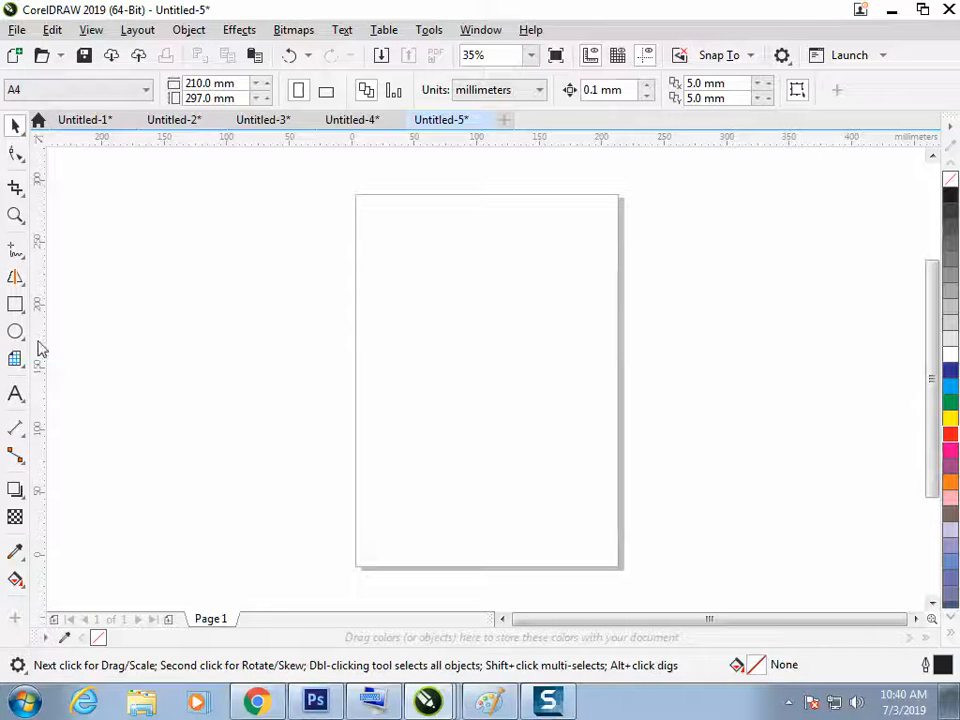
Step: Draw a 1-column, 20-row graph paper grid across the page width and stretch it vertically to about 210 by 234 mm
left_click(15, 358)
left_click_drag(356, 301, 619, 513)
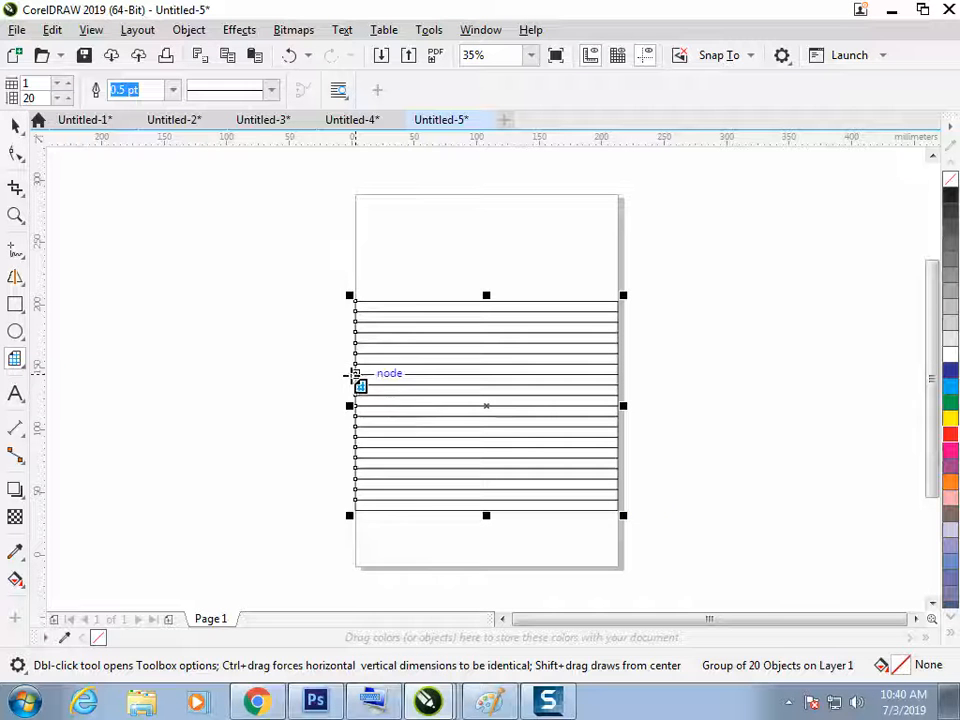
left_click(15, 125)
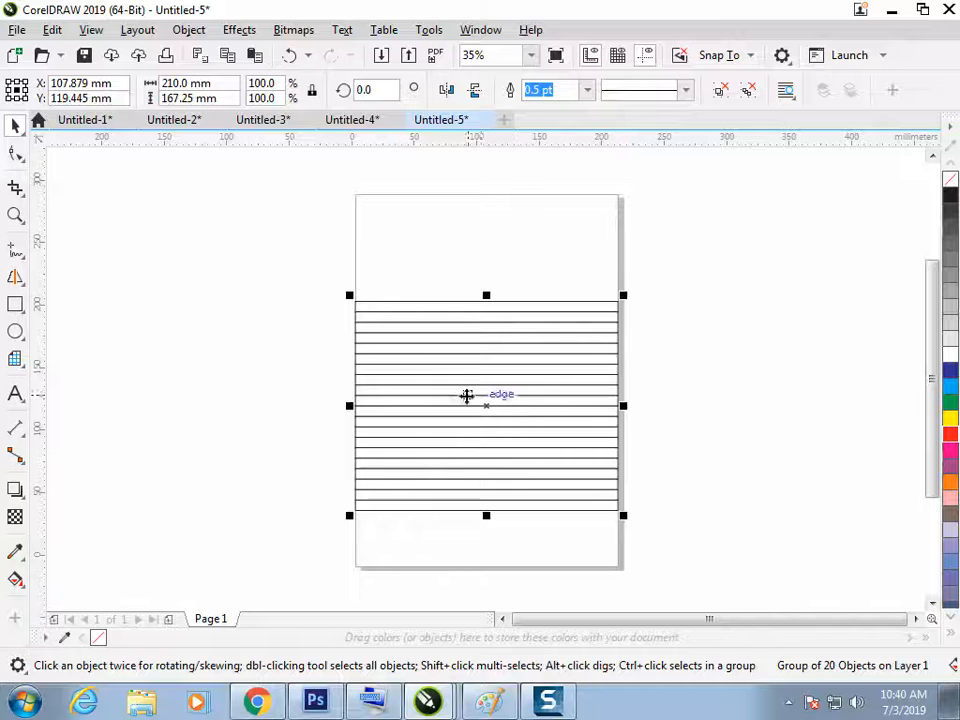
left_click_drag(486, 296, 485, 252)
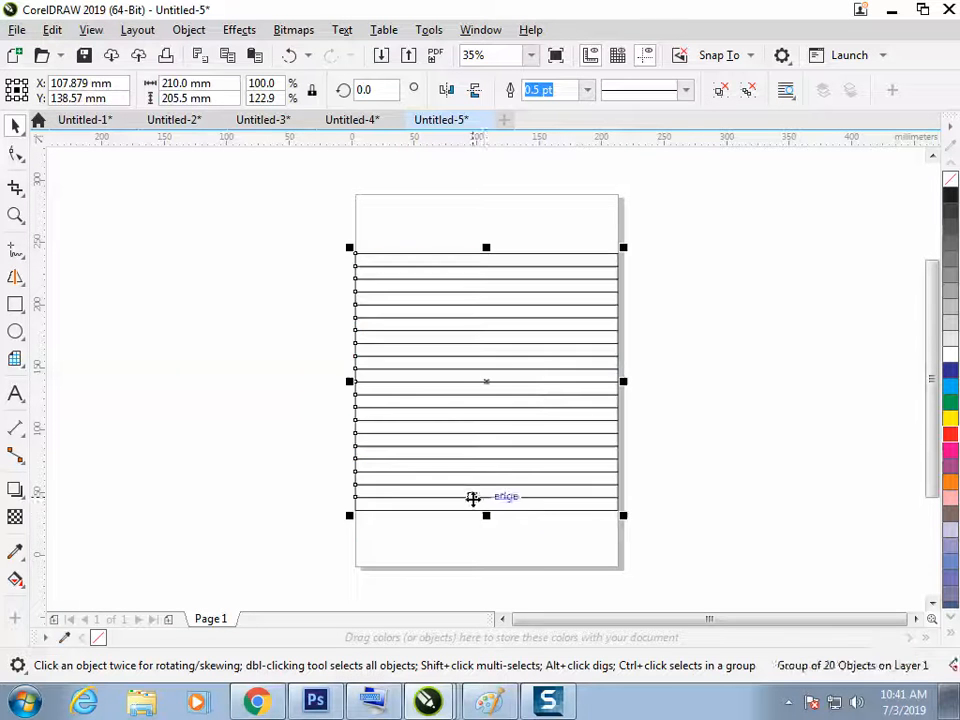
left_click_drag(486, 514, 487, 550)
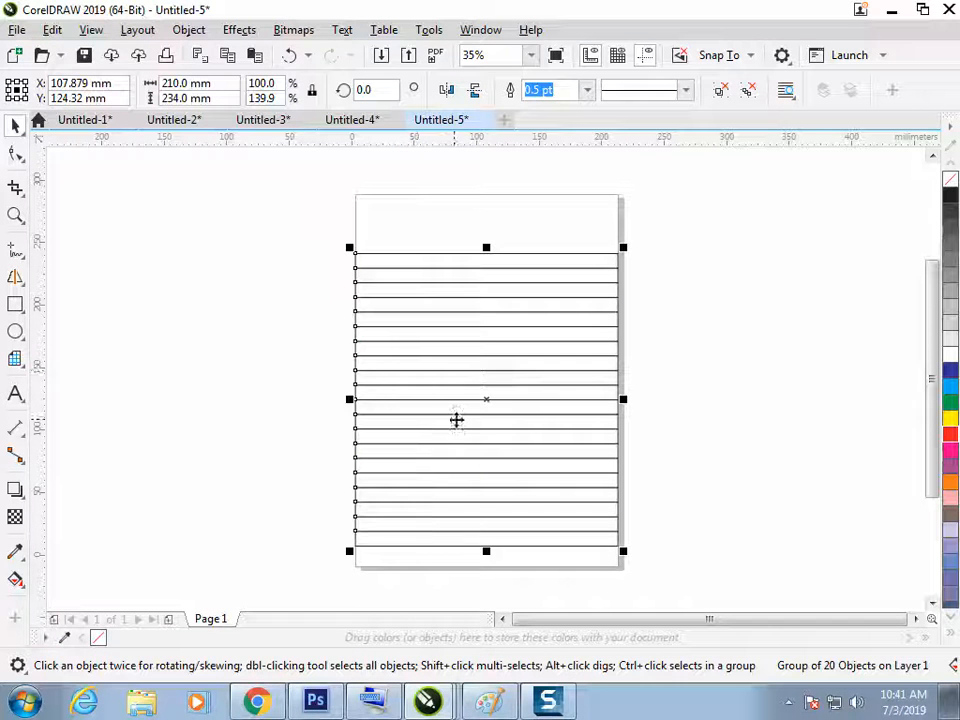
Step: Replace the grid with a graph paper grid of 1 column and 30 rows, about 230 mm high, across the page width
key("Delete")
left_click(15, 358)
double_click(30, 96)
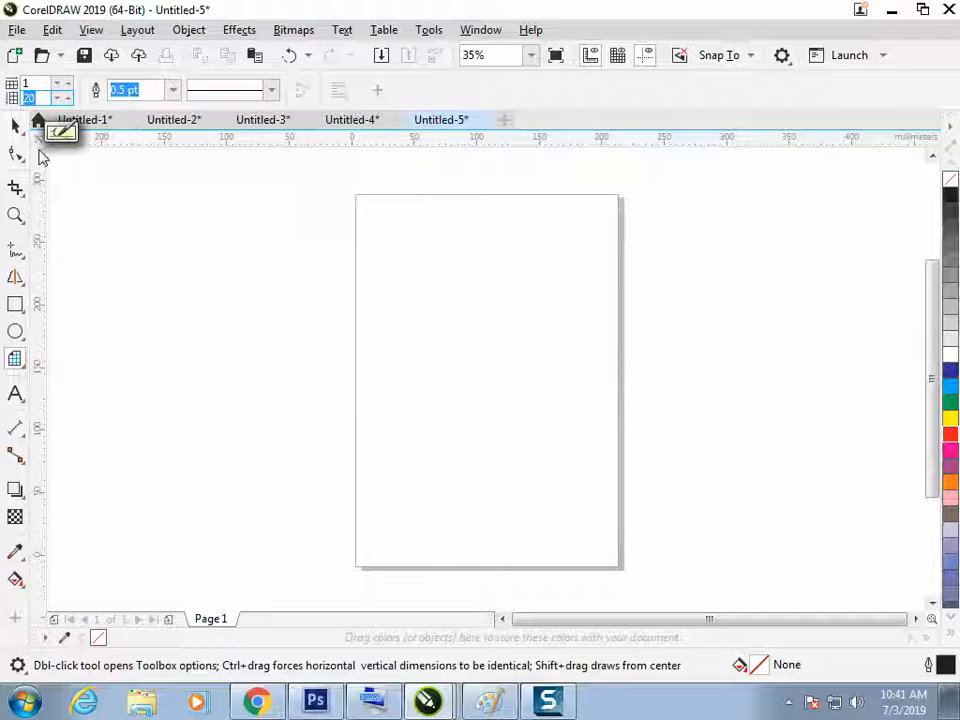
type("3")
left_click_drag(357, 249, 617, 536)
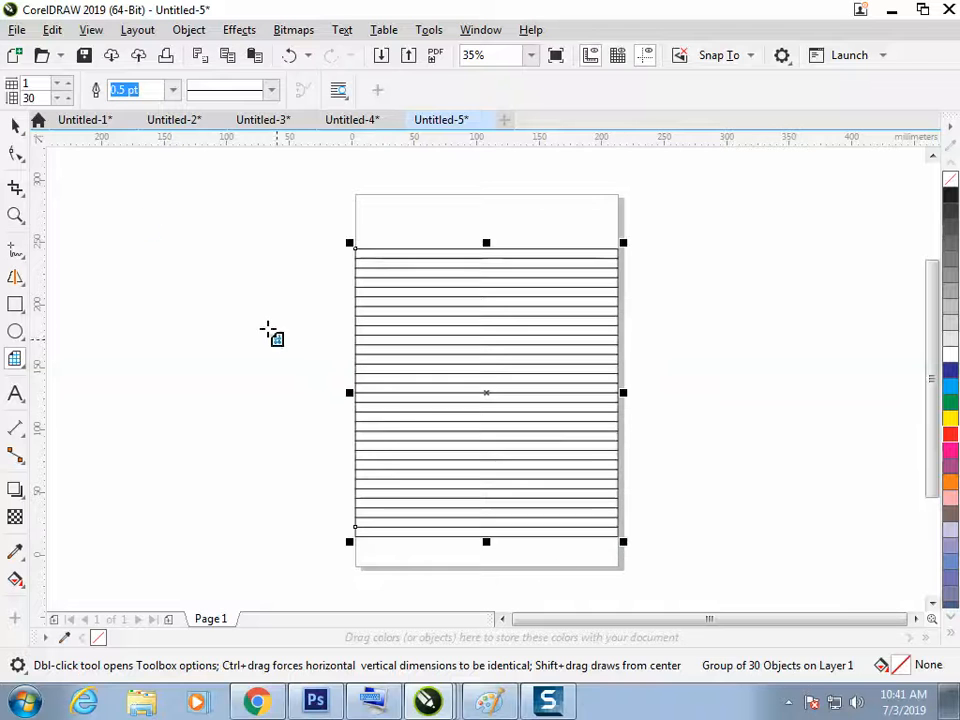
left_click(15, 126)
left_click(93, 232)
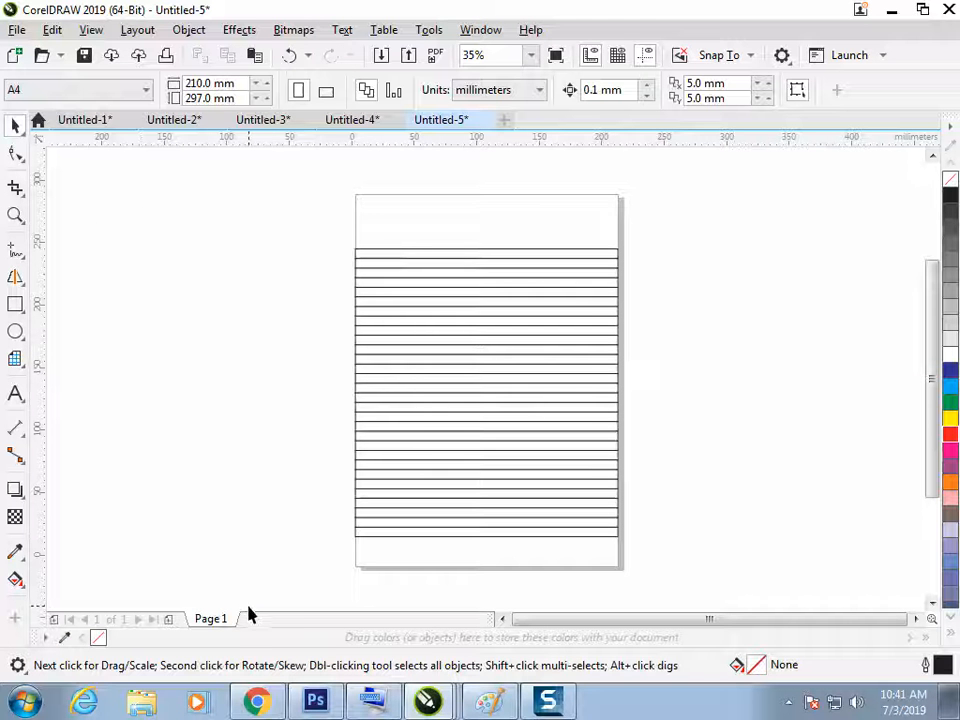
Step: Draw a straight vertical line about 230 mm long from the grid's top edge to its bottom edge, near its left side
left_click(20, 252)
left_click(91, 255)
left_click(399, 251)
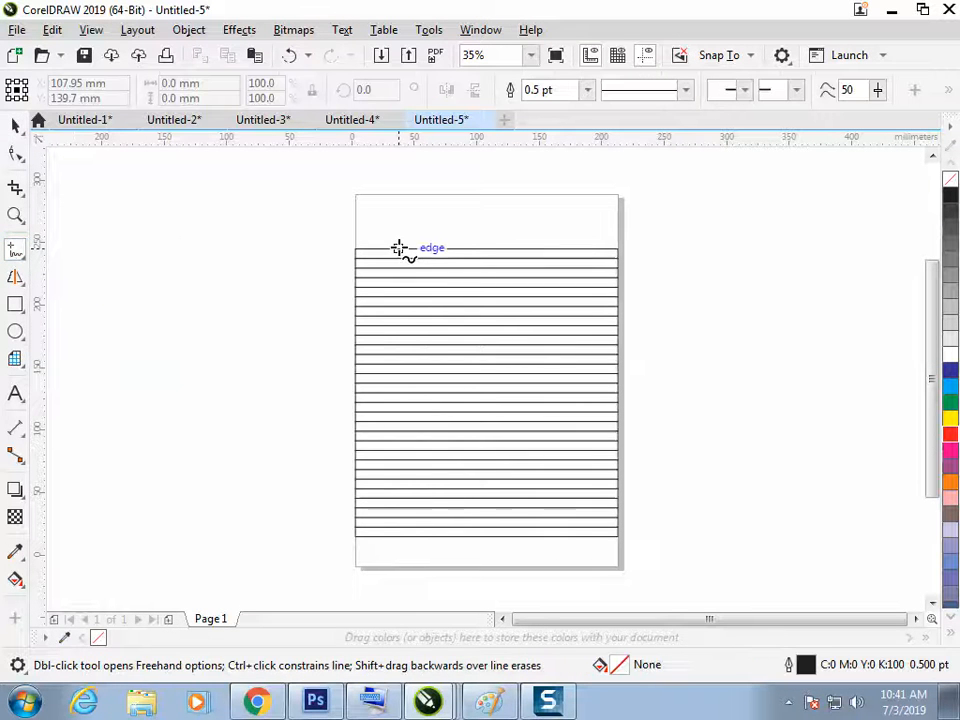
left_click(401, 537, "shift")
key("space")
left_click(184, 529)
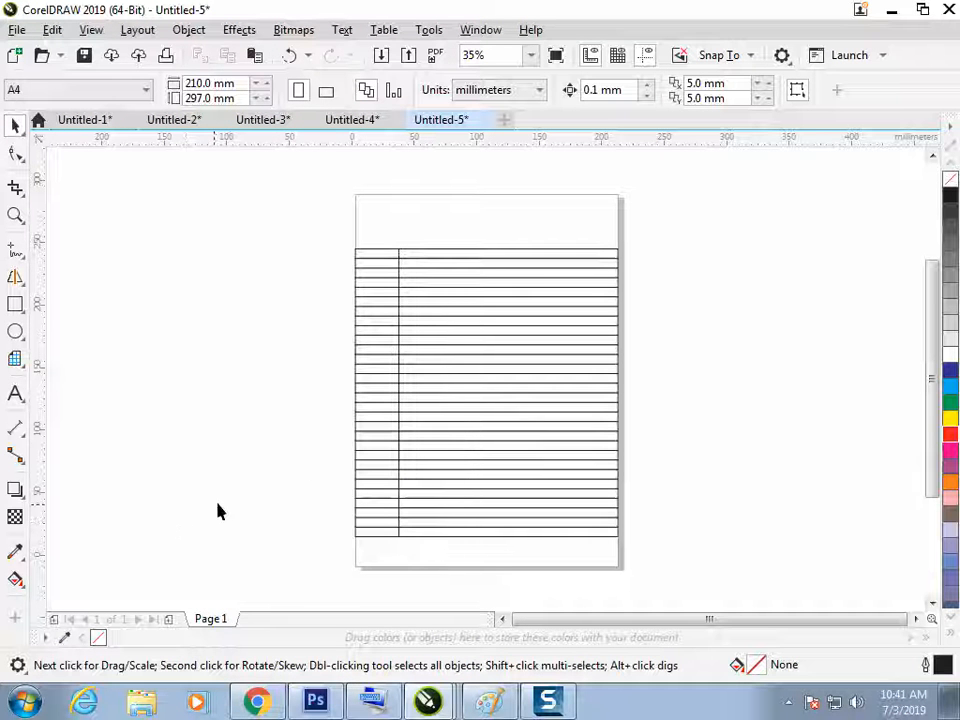
Step: Set the vertical line's X position to 50 mm
left_click(400, 390)
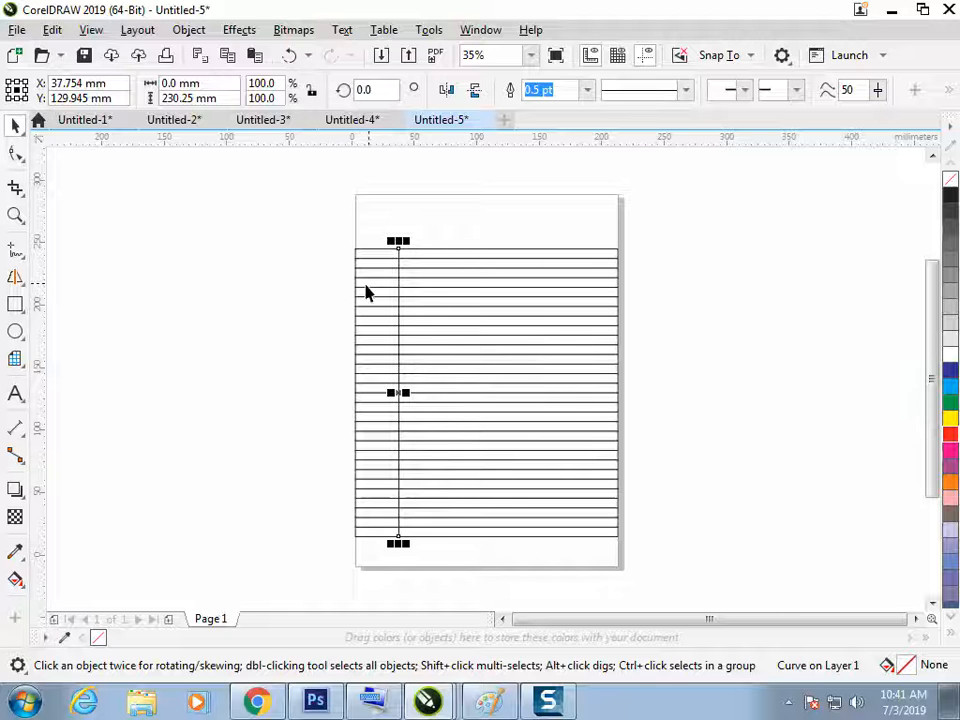
left_click(75, 83)
type("50")
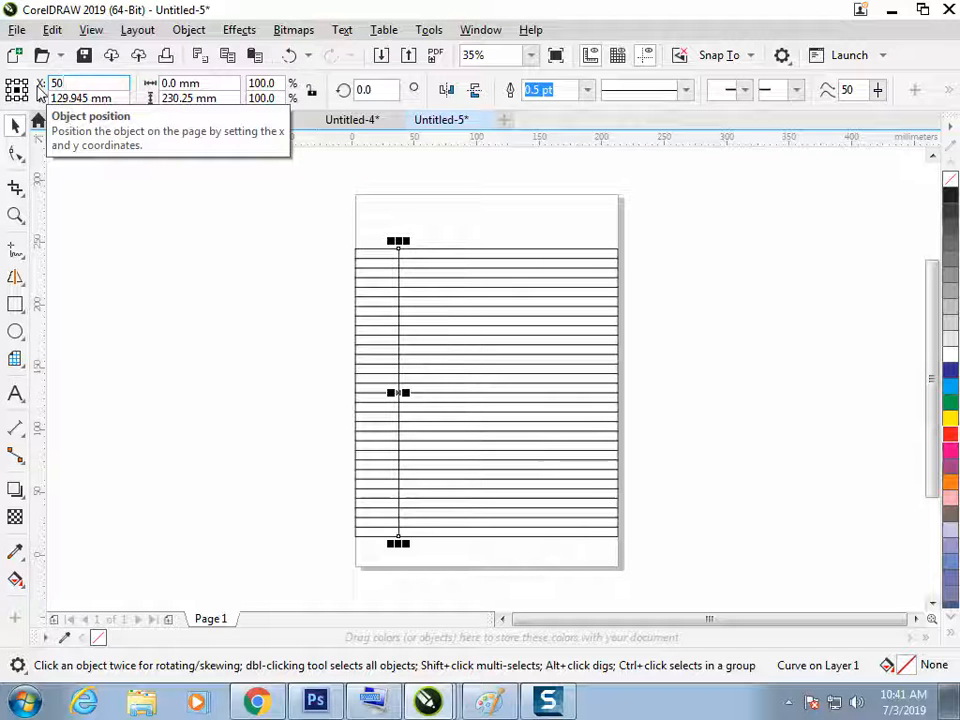
key("Return")
left_click(300, 405)
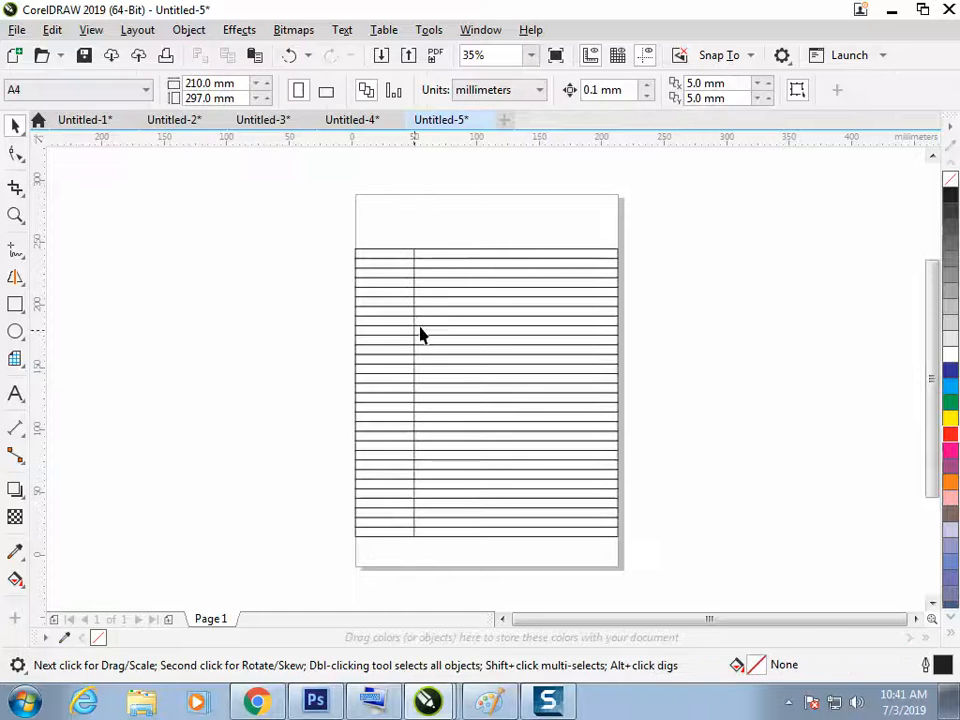
Step: Stretch the vertical line from its centre to about 316.5 mm long, and delete it
left_click(415, 302)
left_click_drag(414, 242, 414, 186)
left_click(446, 285)
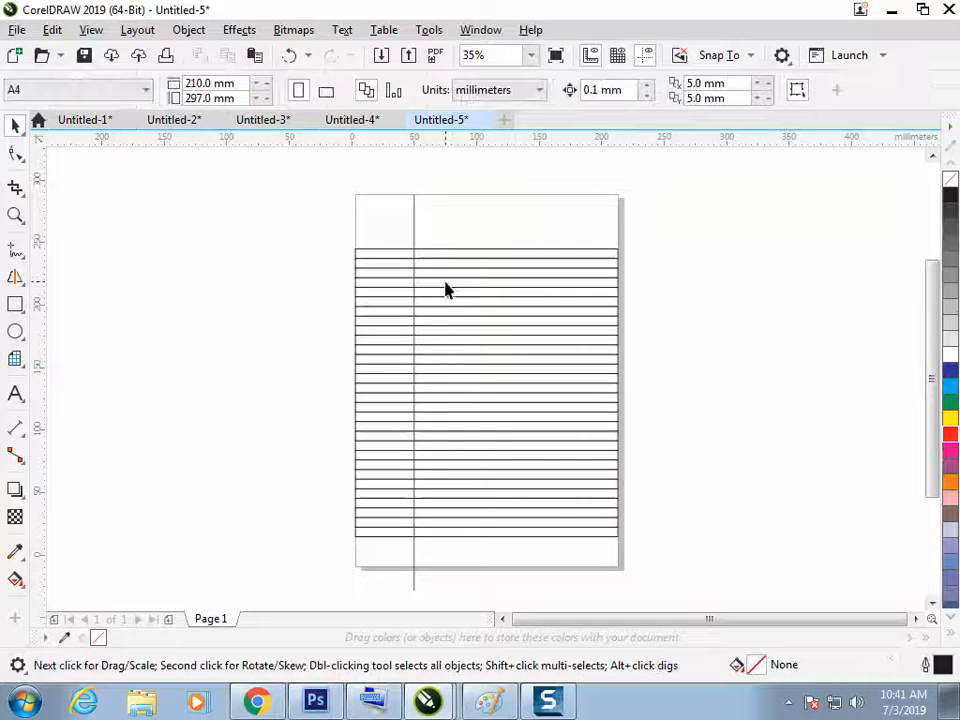
left_click(414, 233)
key("Delete")
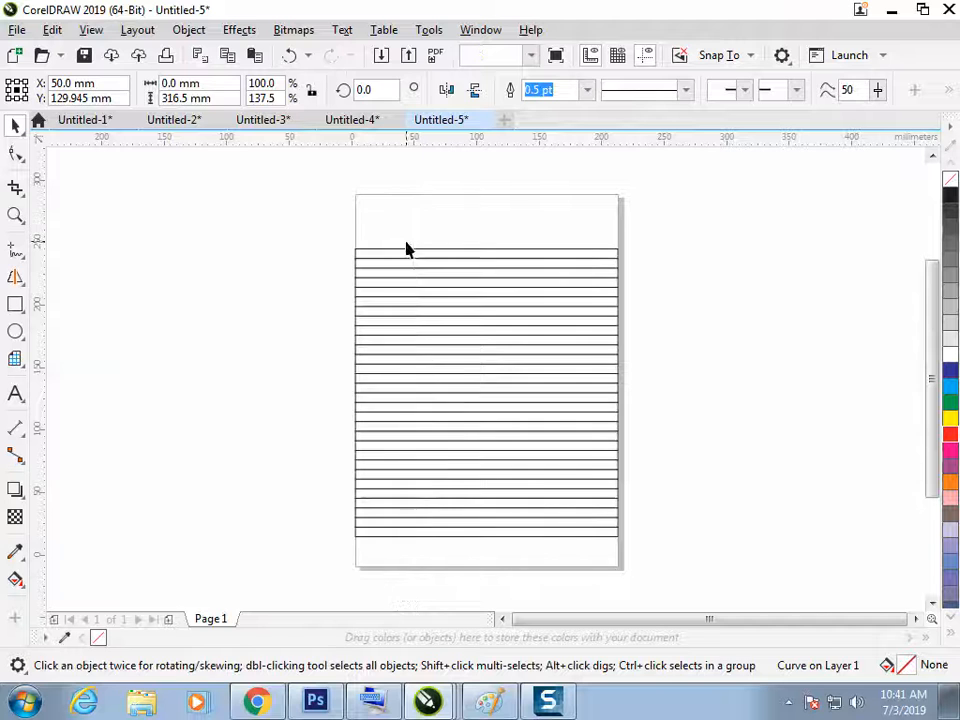
Step: Draw a straight vertical margin line about 297 mm long from the page's top edge to its bottom edge, at X about 52.8 mm
left_click(22, 254)
left_click(418, 196)
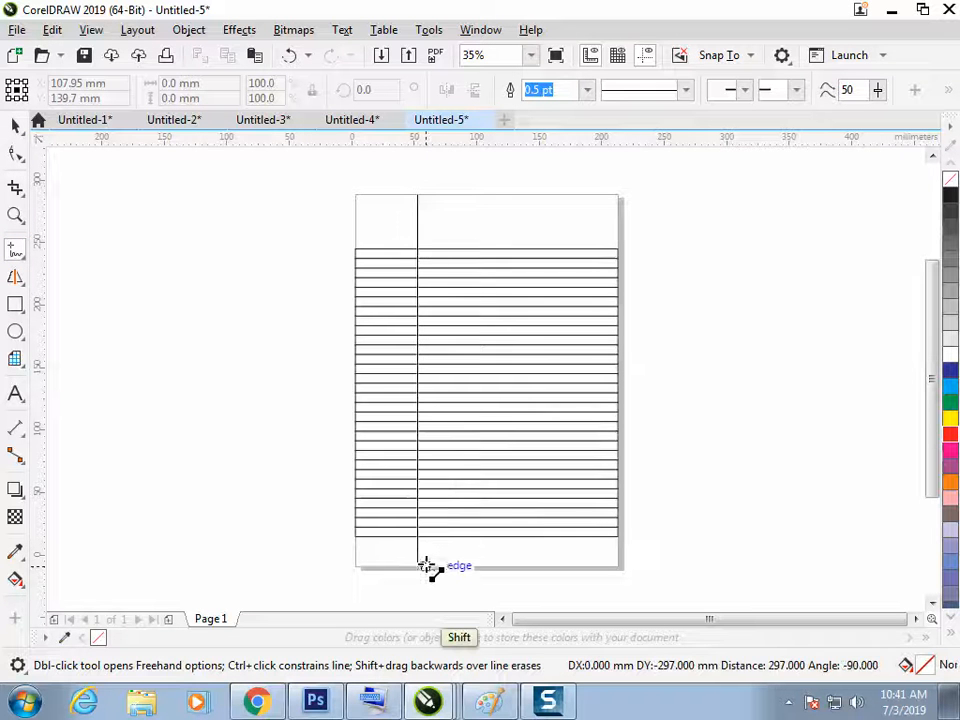
key("shift")
left_click(418, 566)
left_click(15, 125)
left_click(443, 218)
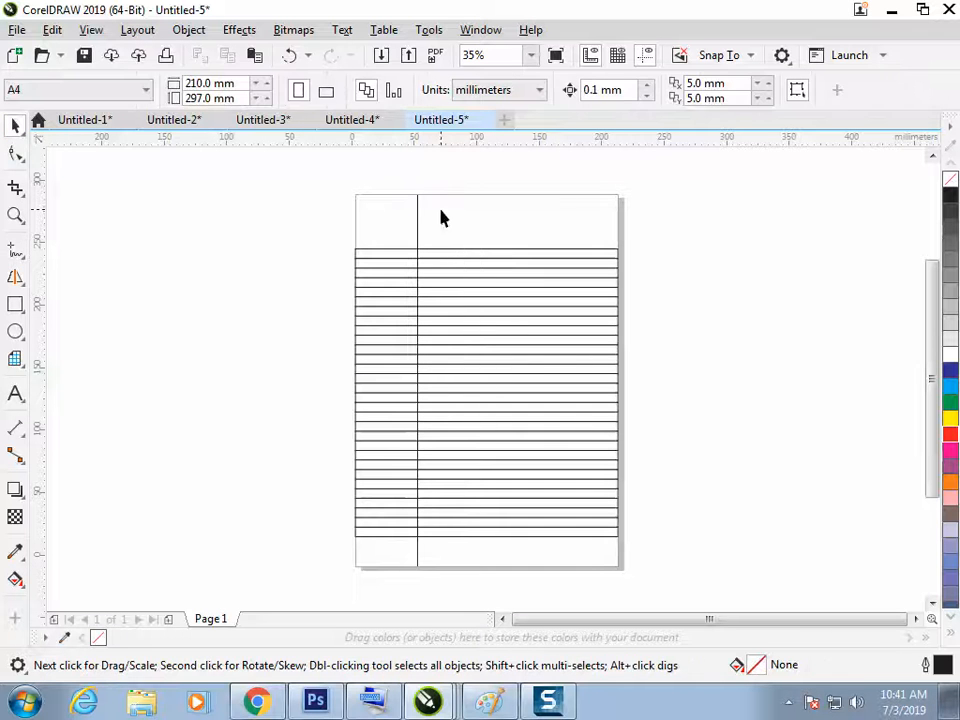
Step: Set the vertical margin line's X position to 50 mm
left_click(418, 222)
left_click(109, 83)
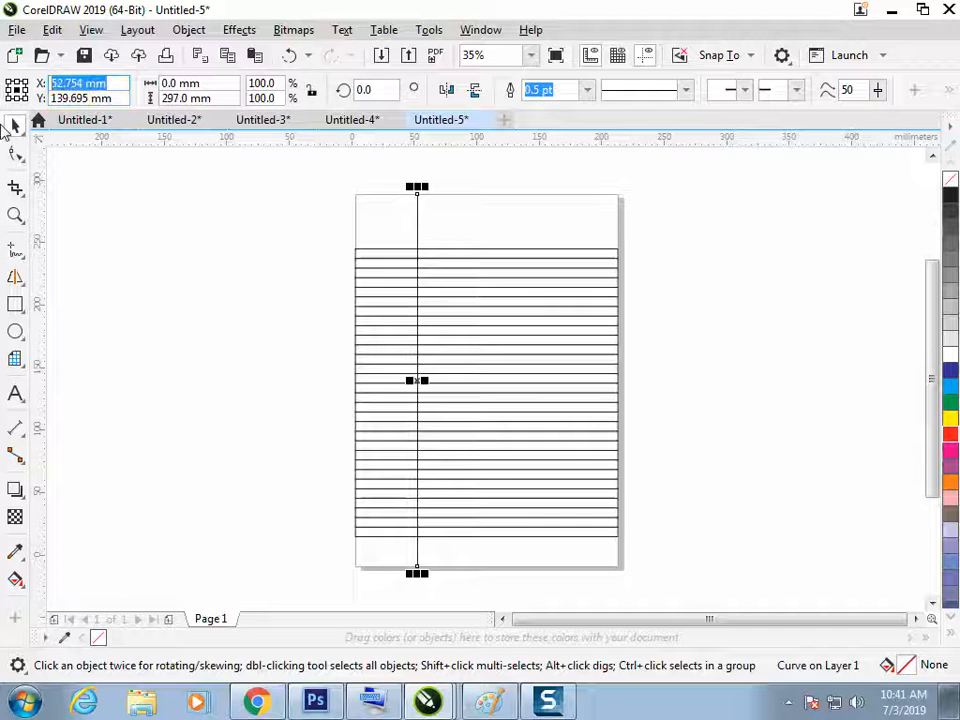
type("50")
key("Return")
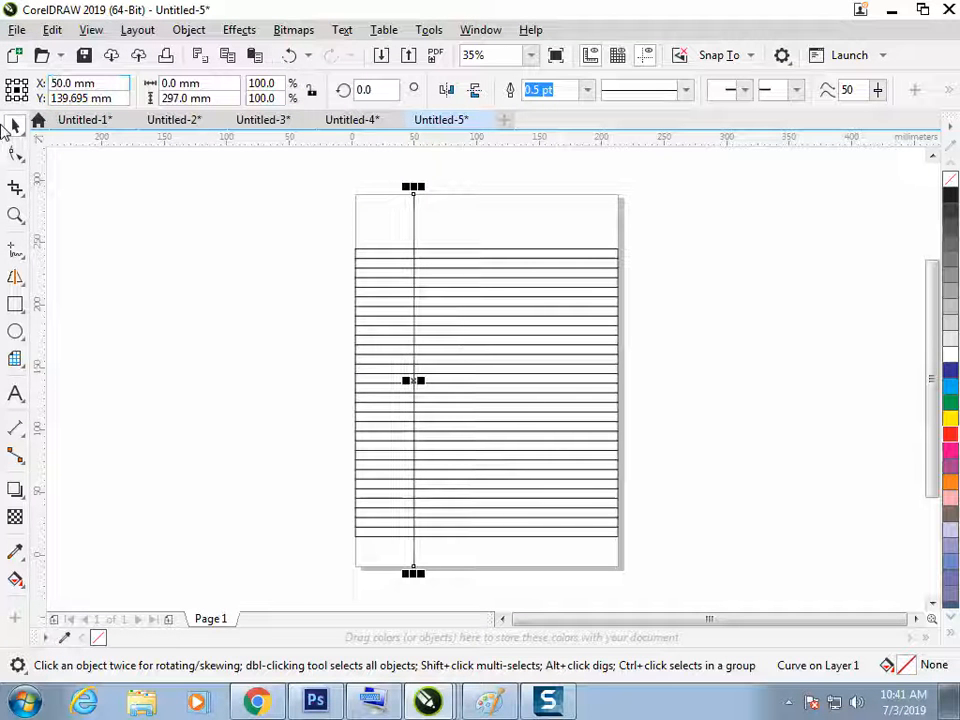
left_click(225, 439)
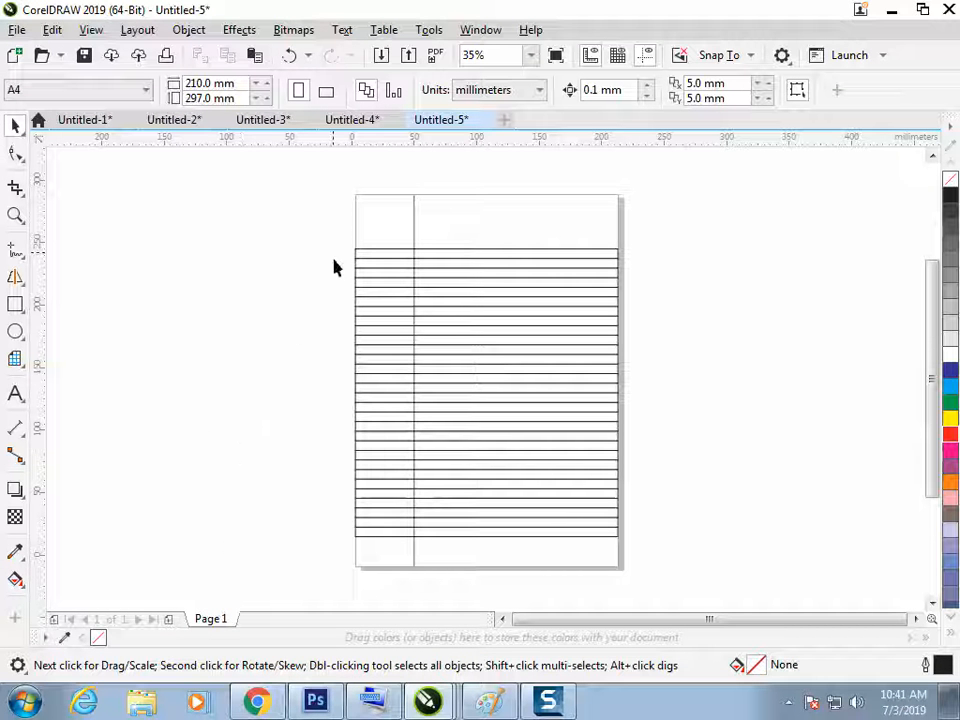
left_click(415, 237)
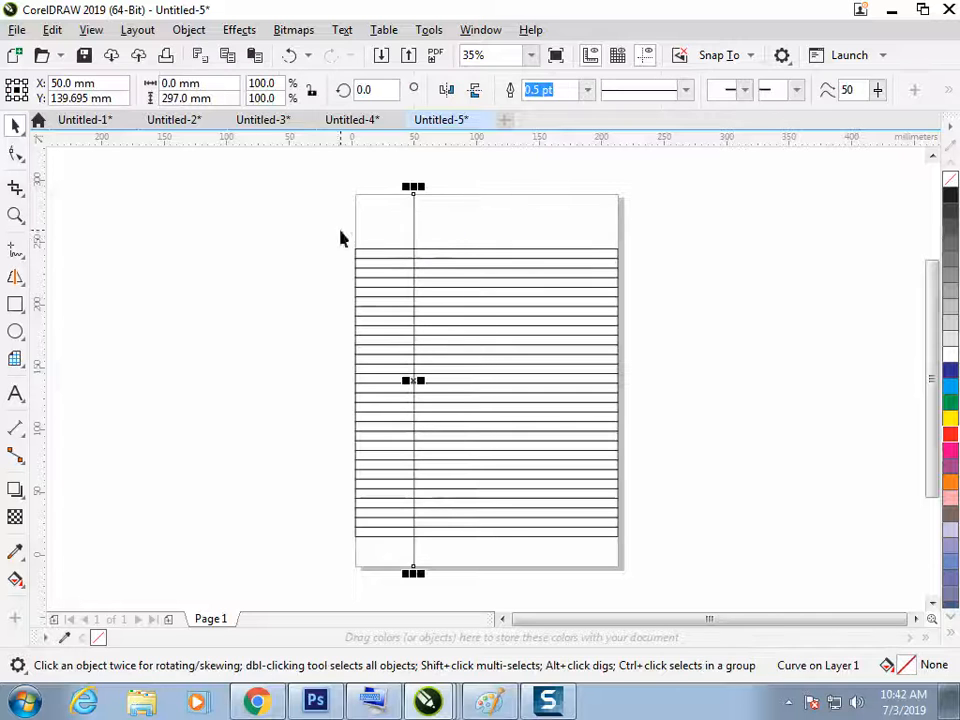
left_click(90, 83)
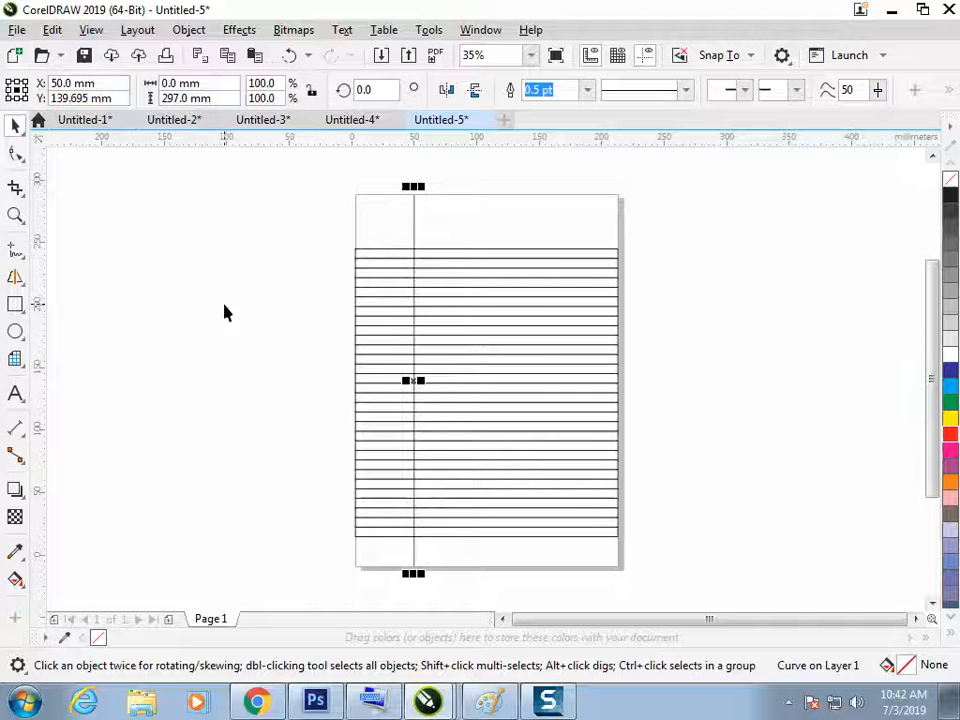
left_click(330, 407)
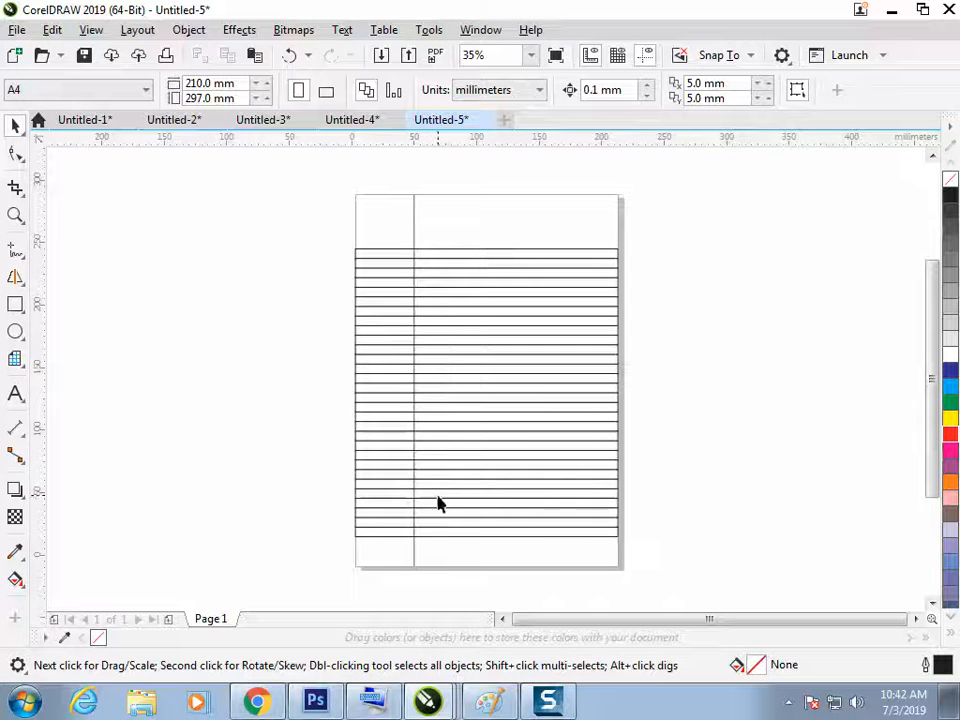
Step: Draw a radial burst beside the notebook page with the Impact tool, and remove it
left_click(15, 358)
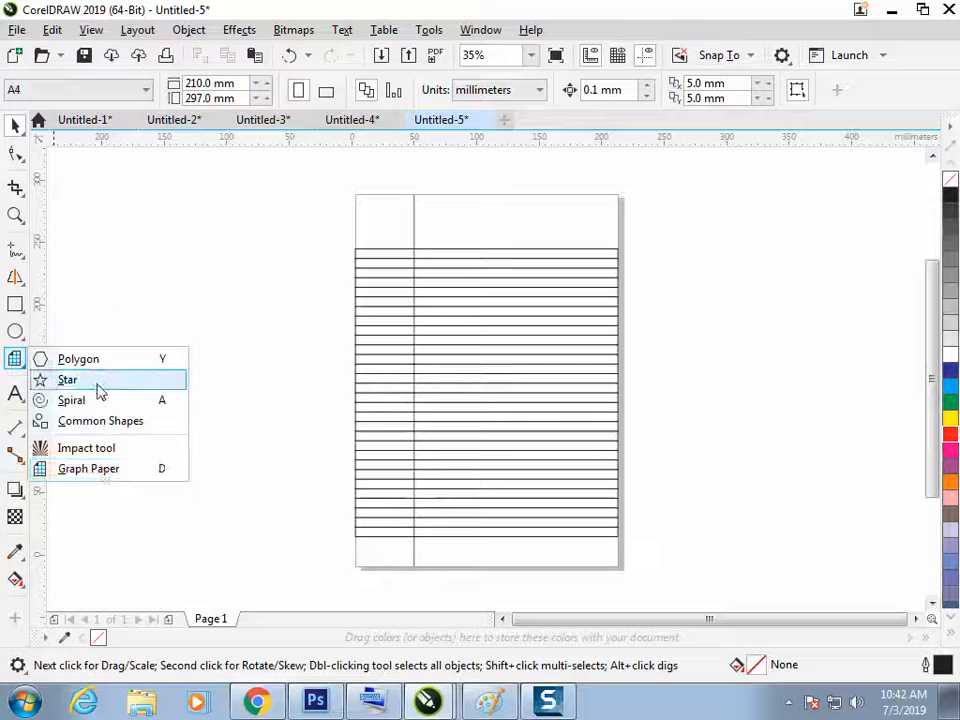
left_click(86, 448)
left_click_drag(141, 424, 257, 236)
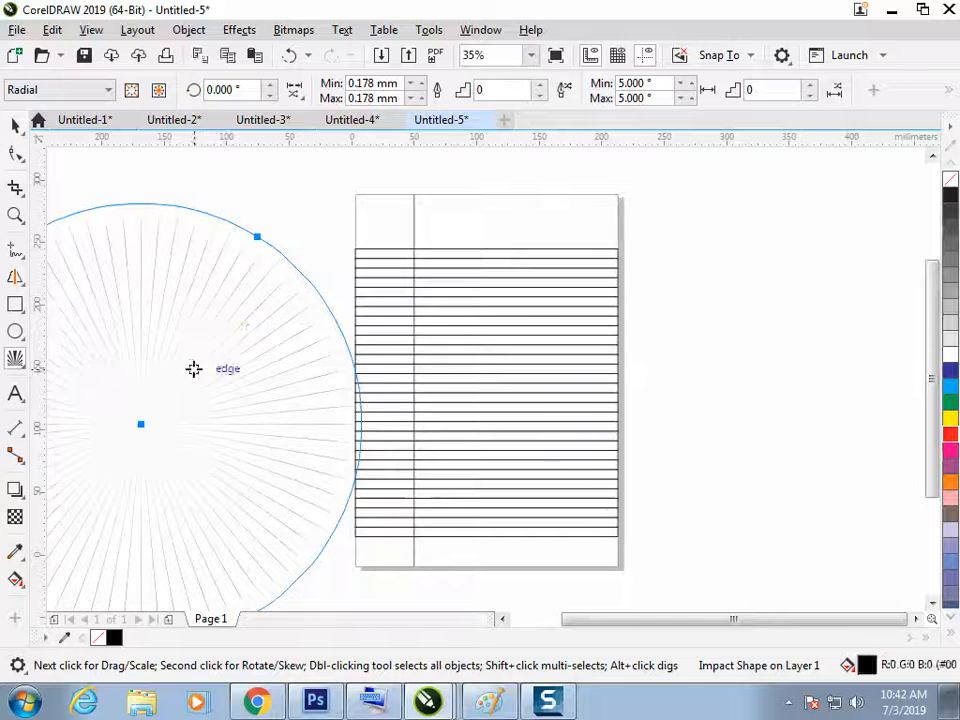
left_click(17, 128)
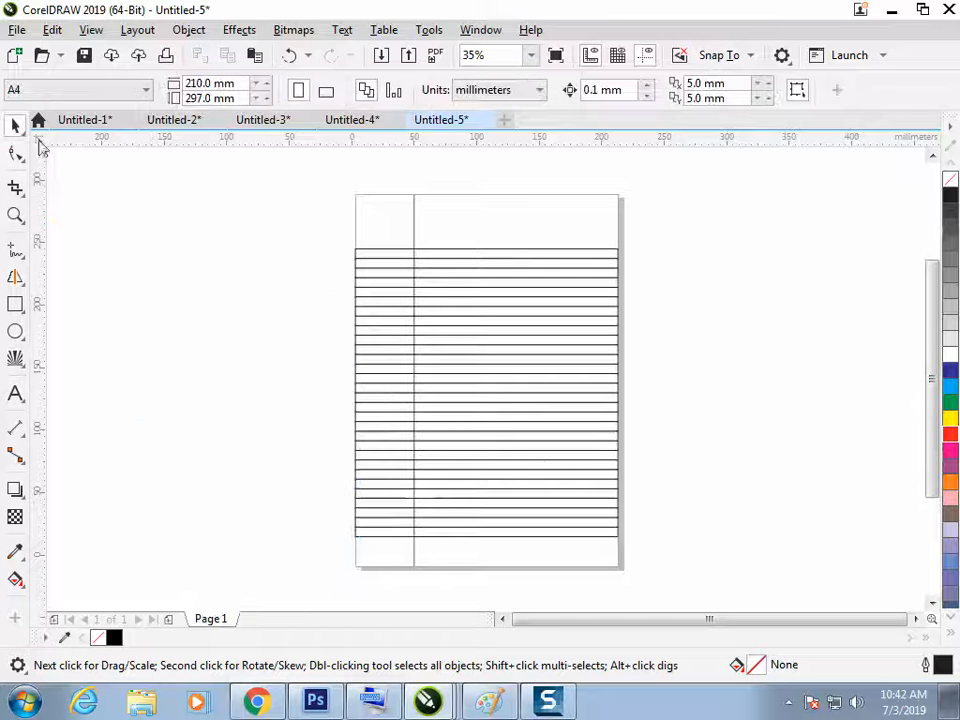
Step: Draw a cloud-shaped thought callout about 168 x 182 mm beside the notebook page with the Common Shapes tool
left_click(21, 363)
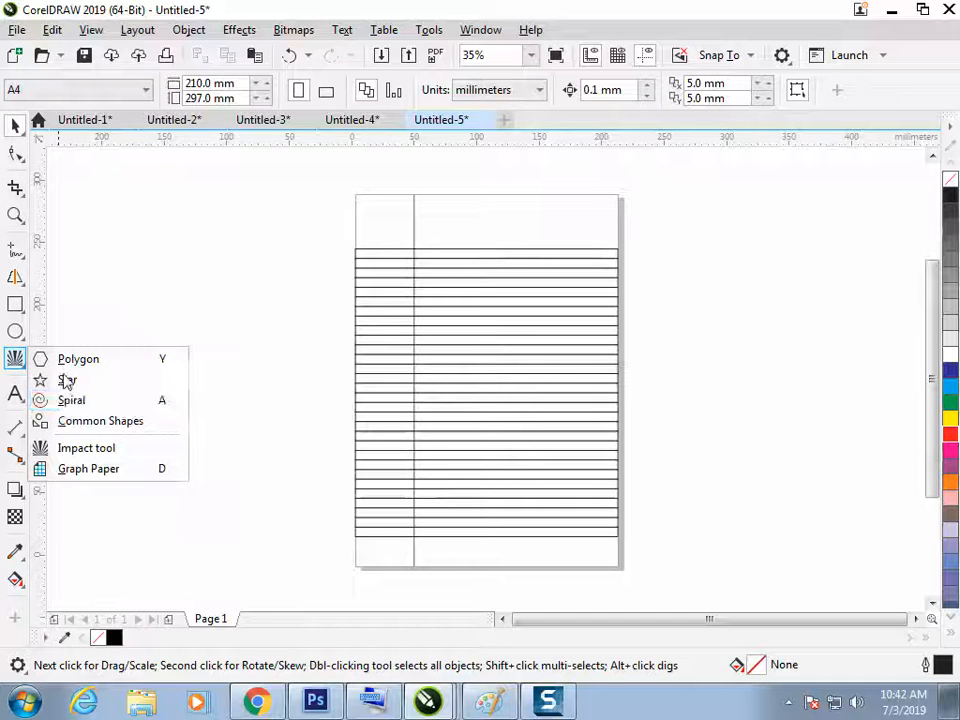
left_click(88, 424)
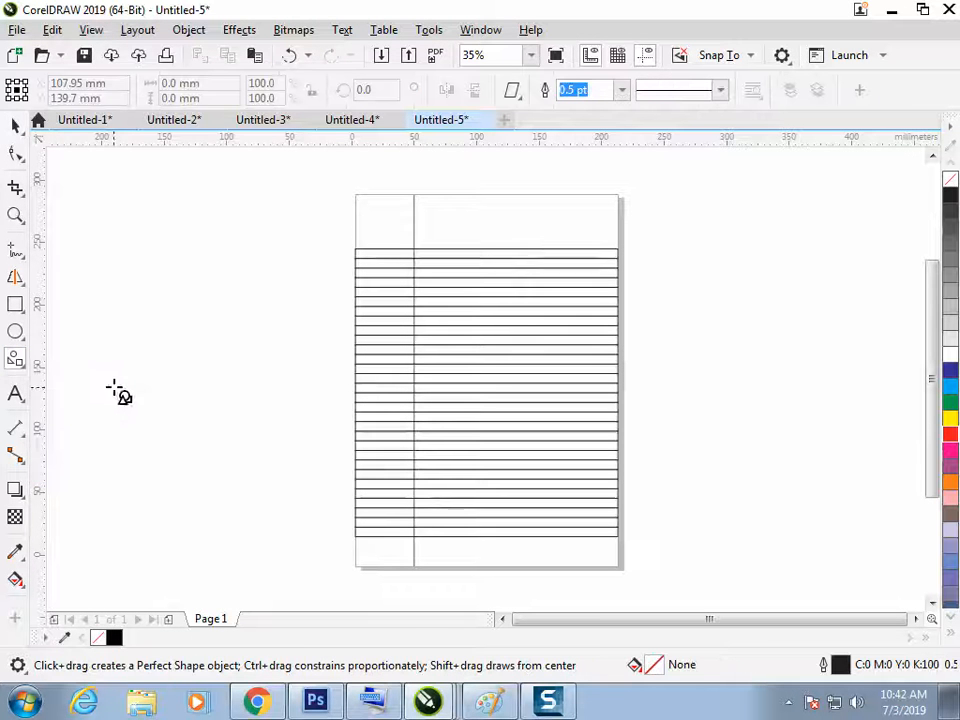
left_click(512, 90)
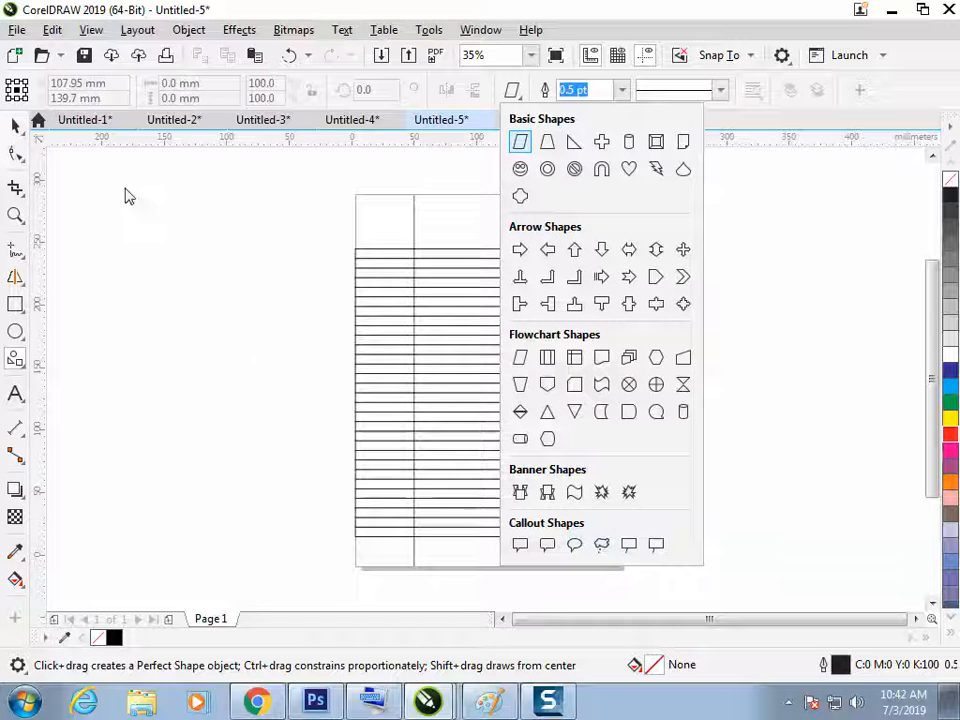
left_click(601, 544)
mouse_move(113, 199)
left_mouse_down()
mouse_move(315, 454)
mouse_move(321, 427)
left_mouse_up()
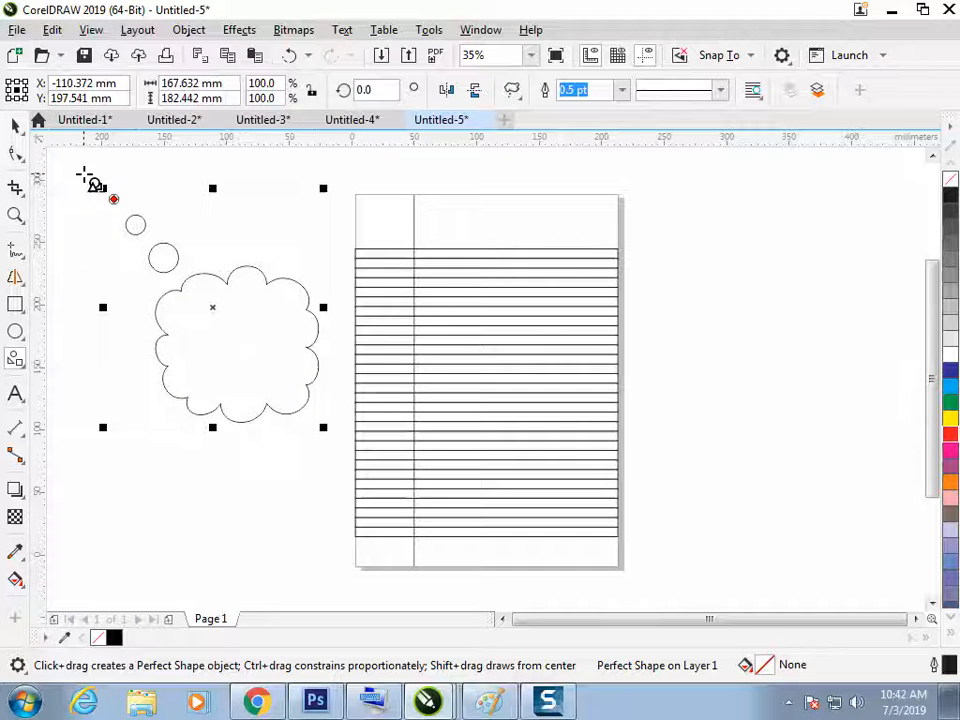
left_click(15, 358)
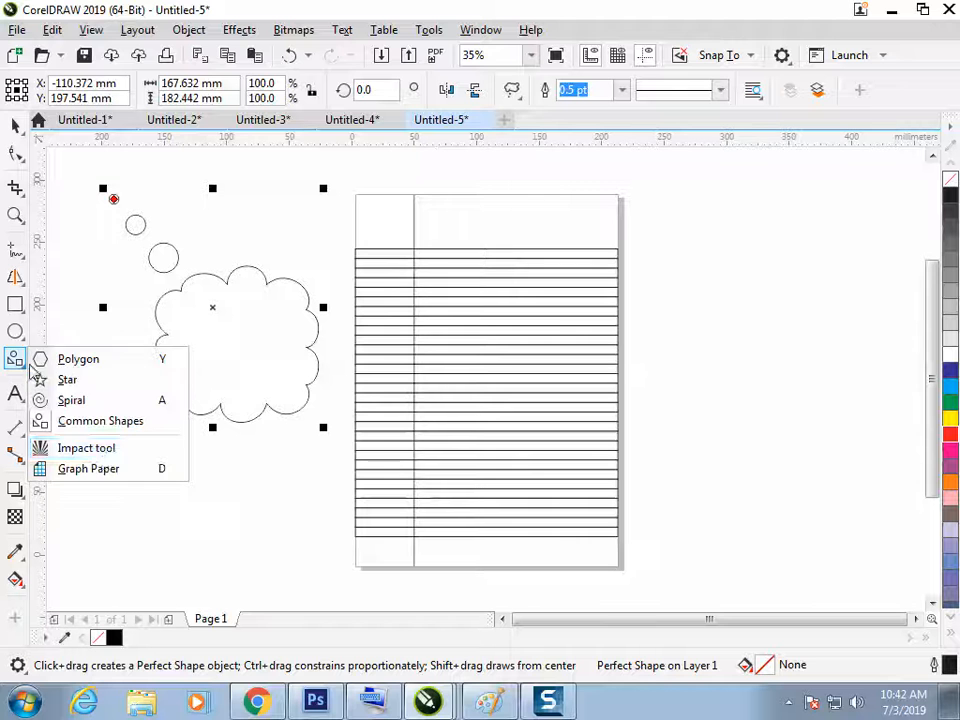
left_click(90, 424)
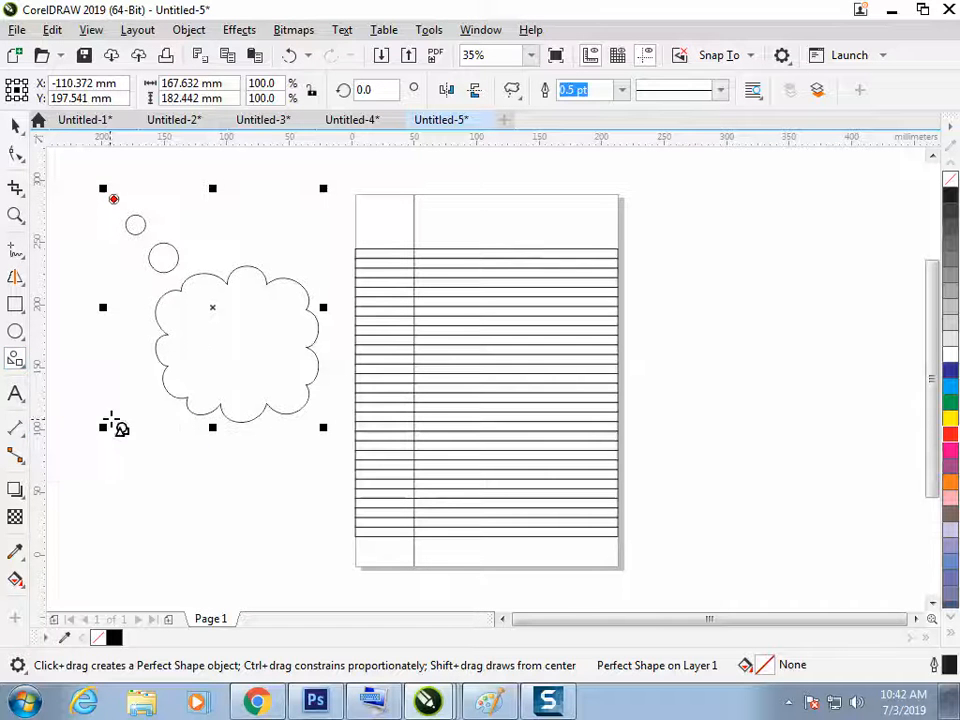
left_click(511, 90)
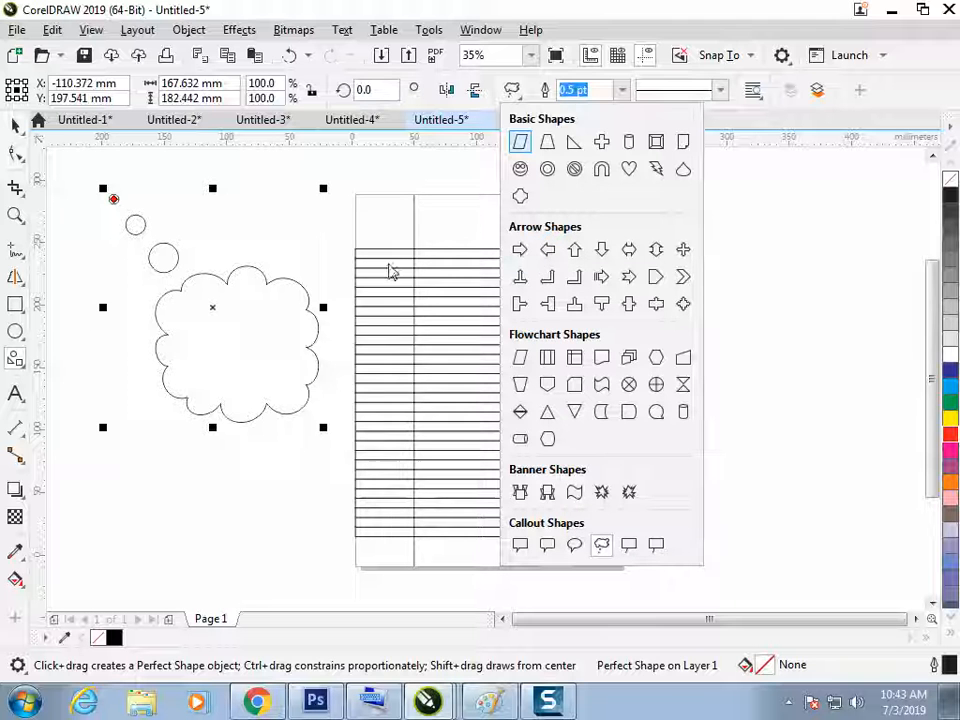
left_click(20, 126)
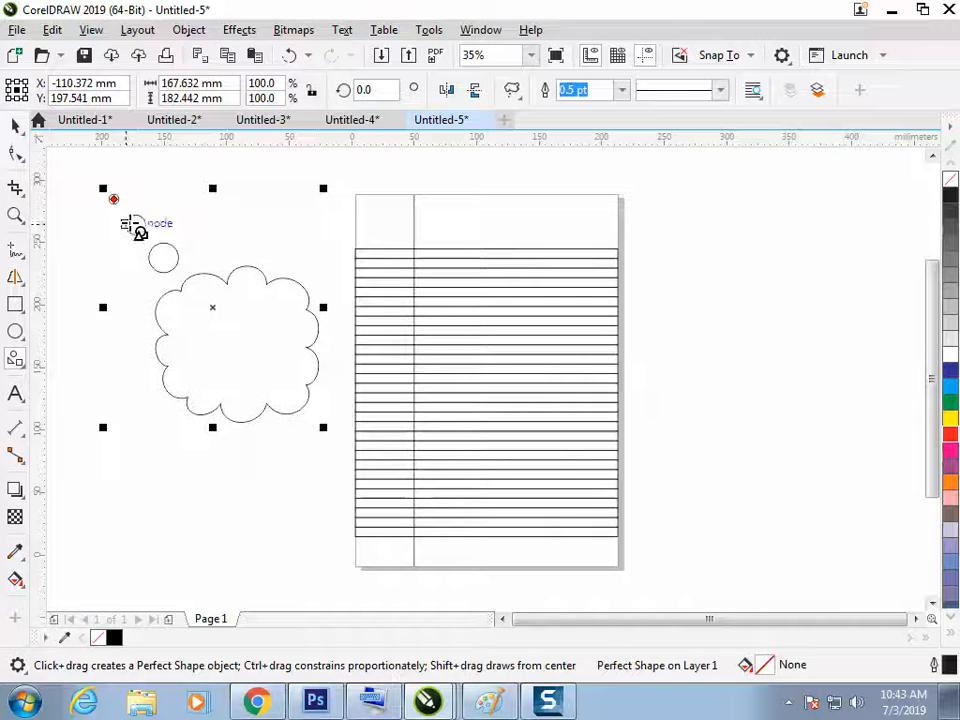
Step: Move the thought callout's bubble tail below the cloud with the Shape tool, making the callout about 130 x 203 mm overall
left_click(15, 153)
left_click_drag(113, 199, 184, 515)
left_click(15, 125)
left_click(283, 500)
left_click(290, 408)
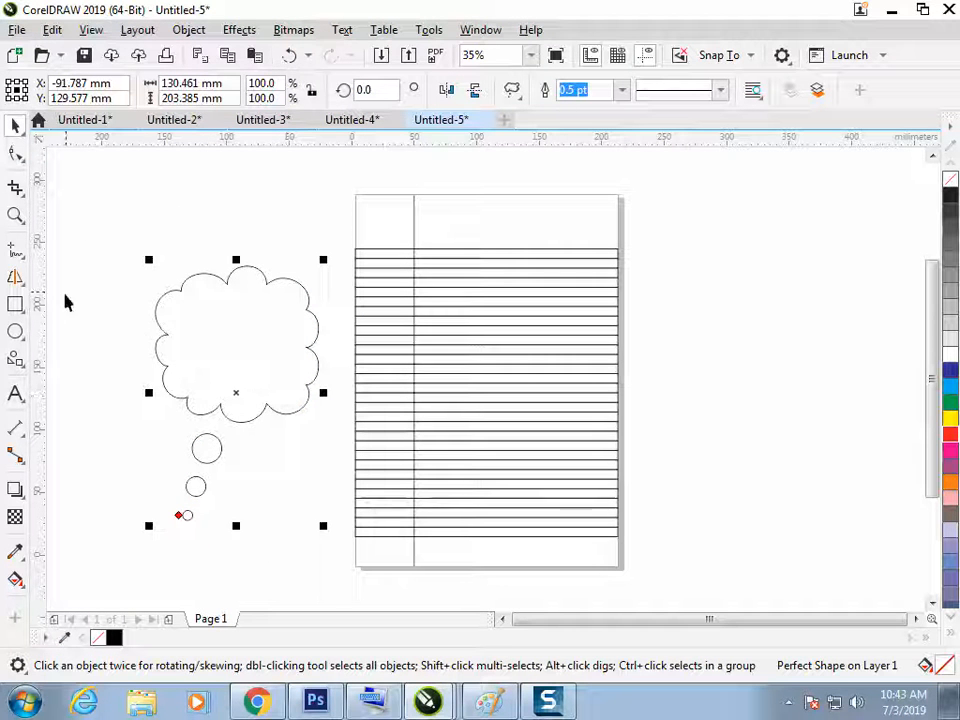
left_click(18, 360)
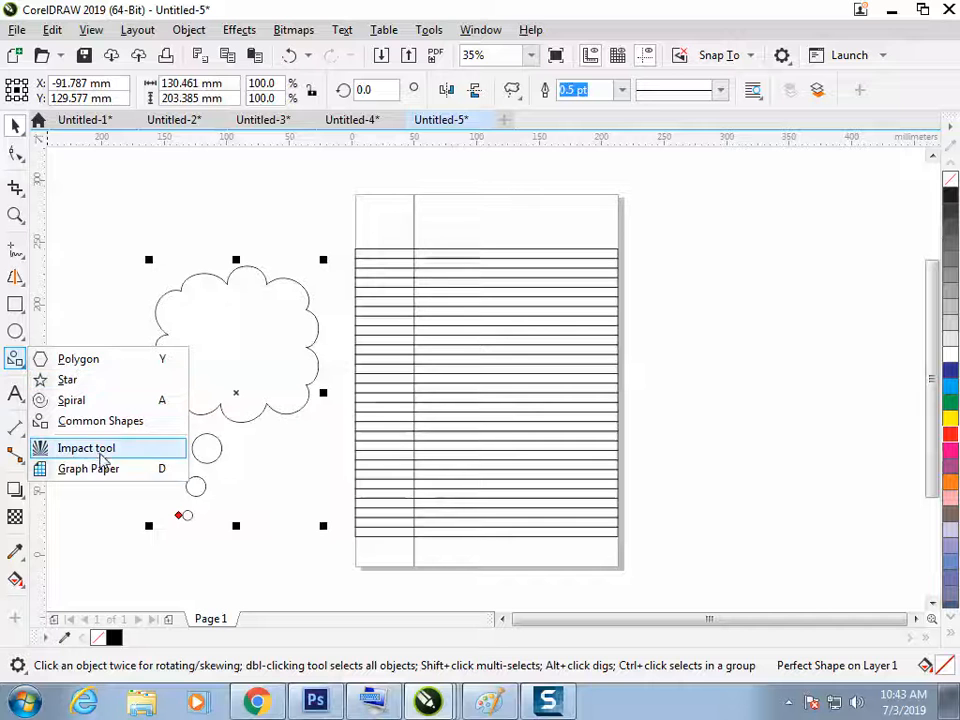
Step: Switch to the Paint notes, draw a vertical divider after the Graph tool notes, and handwrite the heading "Common Shape" with the brush
key("alt+Tab")
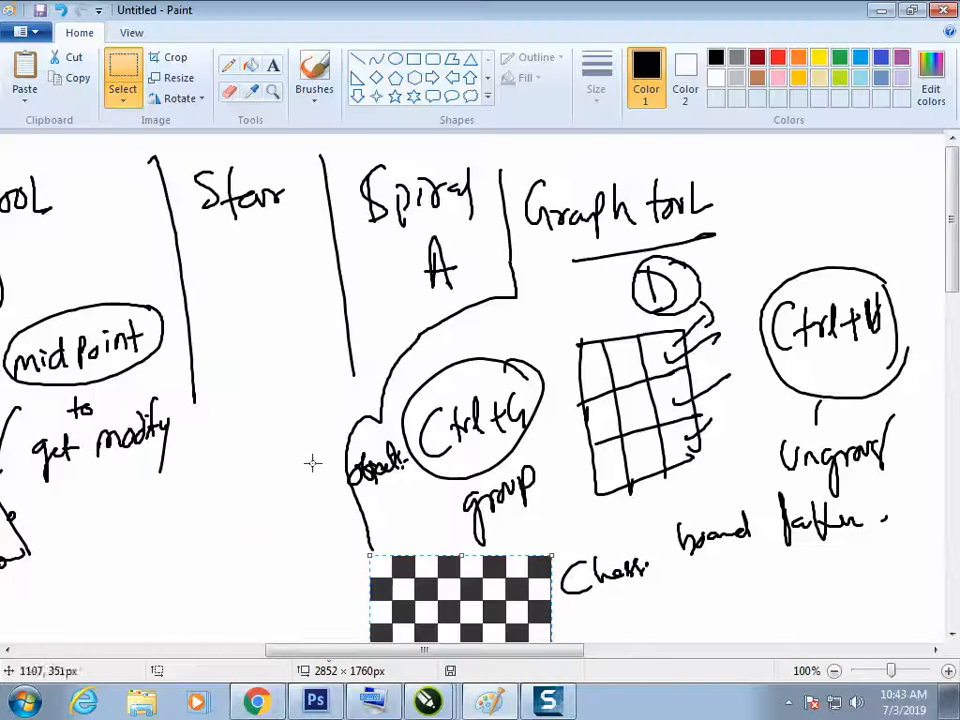
left_click_drag(311, 650, 516, 650)
left_click_drag(340, 175, 349, 560)
left_click(320, 75)
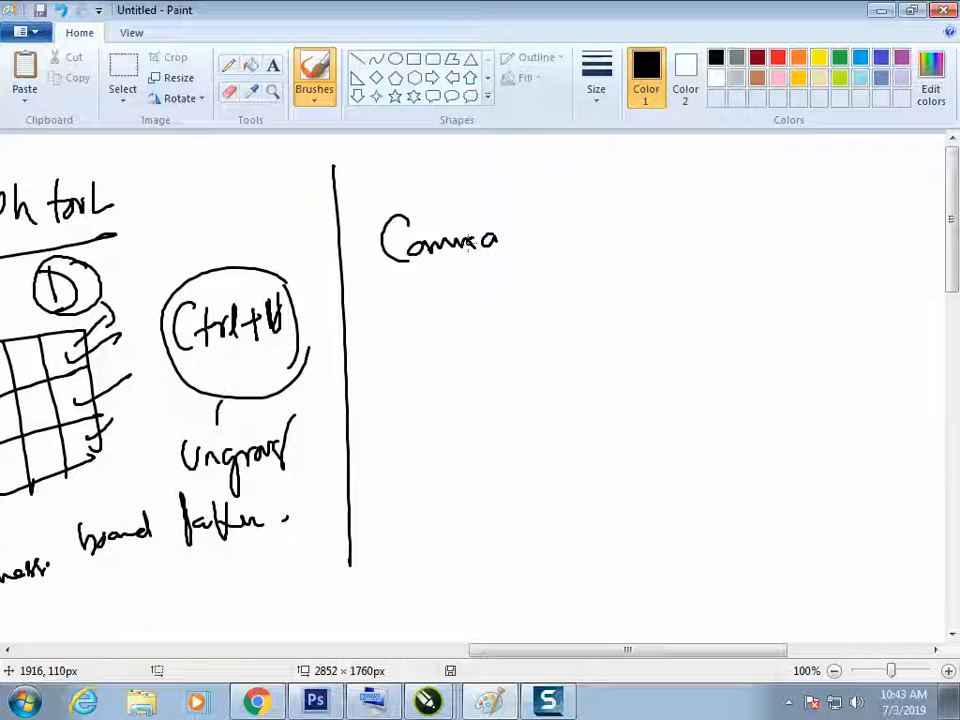
left_click_drag(588, 234, 632, 234)
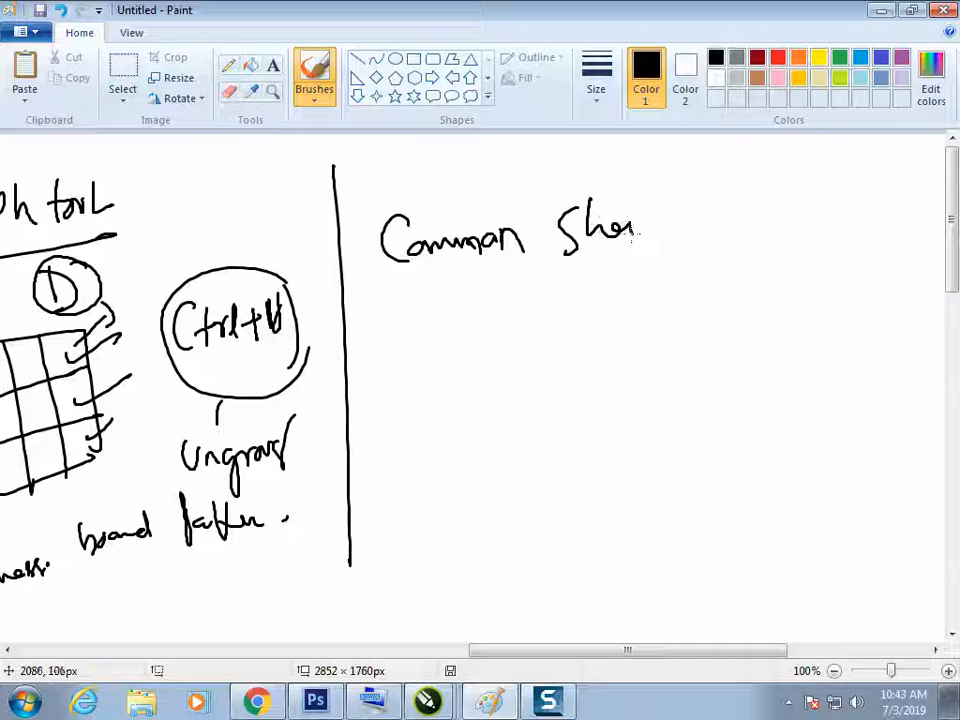
Step: Draw a three-branch bracket under the Common Shape heading and label its branches flow chart, arrow and call out
left_click_drag(543, 311, 557, 460)
left_click_drag(548, 326, 583, 322)
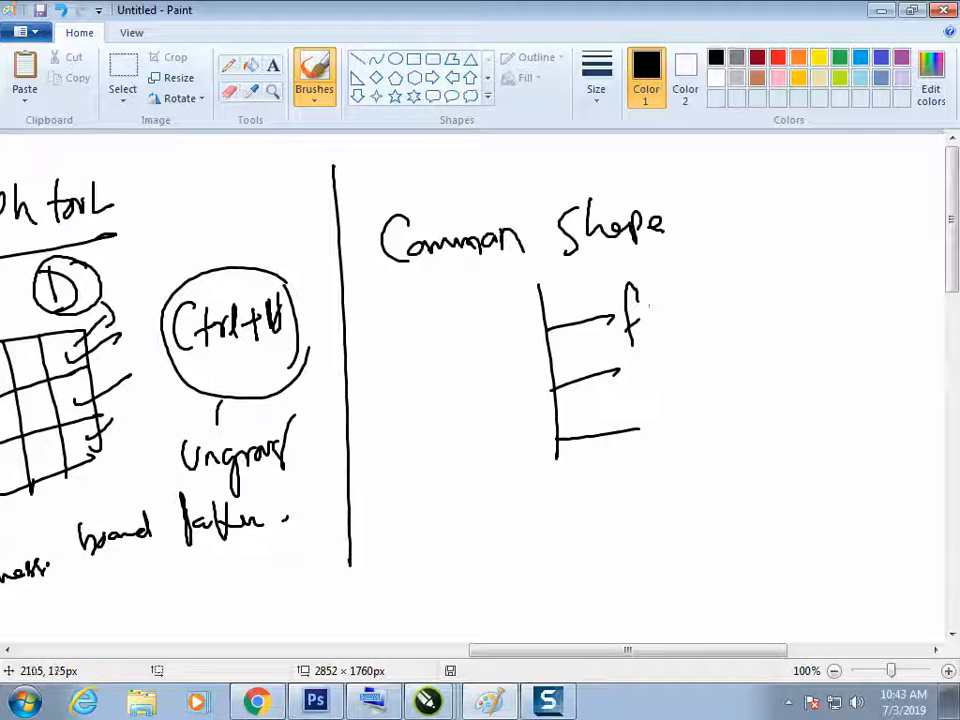
left_click_drag(670, 311, 692, 309)
mouse_move(717, 292)
left_mouse_down()
mouse_move(716, 311)
mouse_move(789, 272)
left_mouse_up()
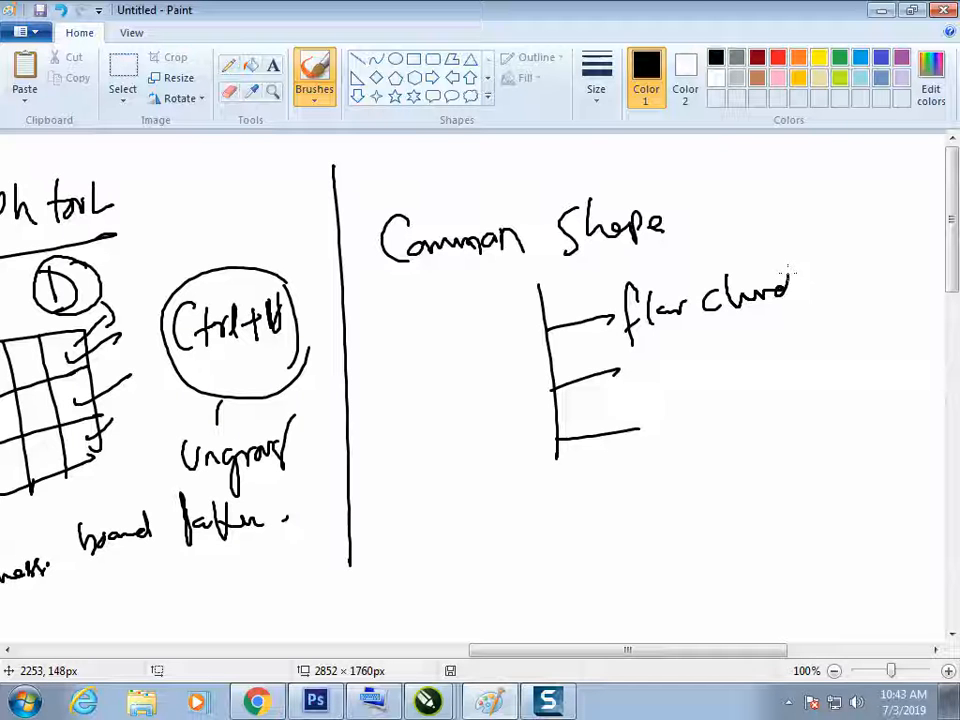
left_click_drag(670, 365, 718, 348)
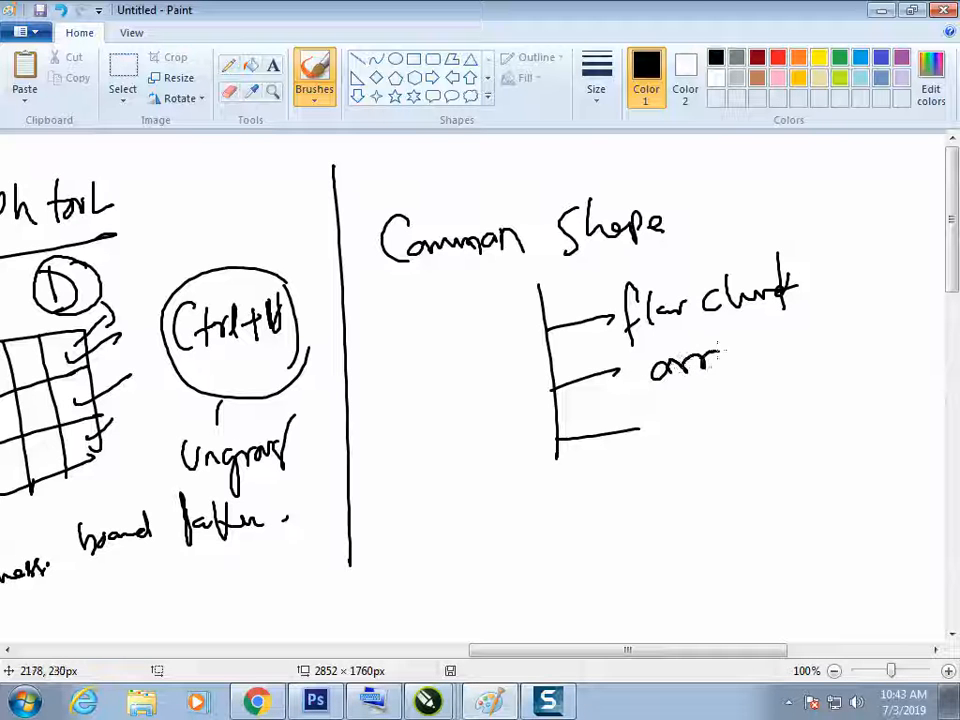
left_click_drag(686, 403, 689, 430)
left_click_drag(707, 410, 711, 415)
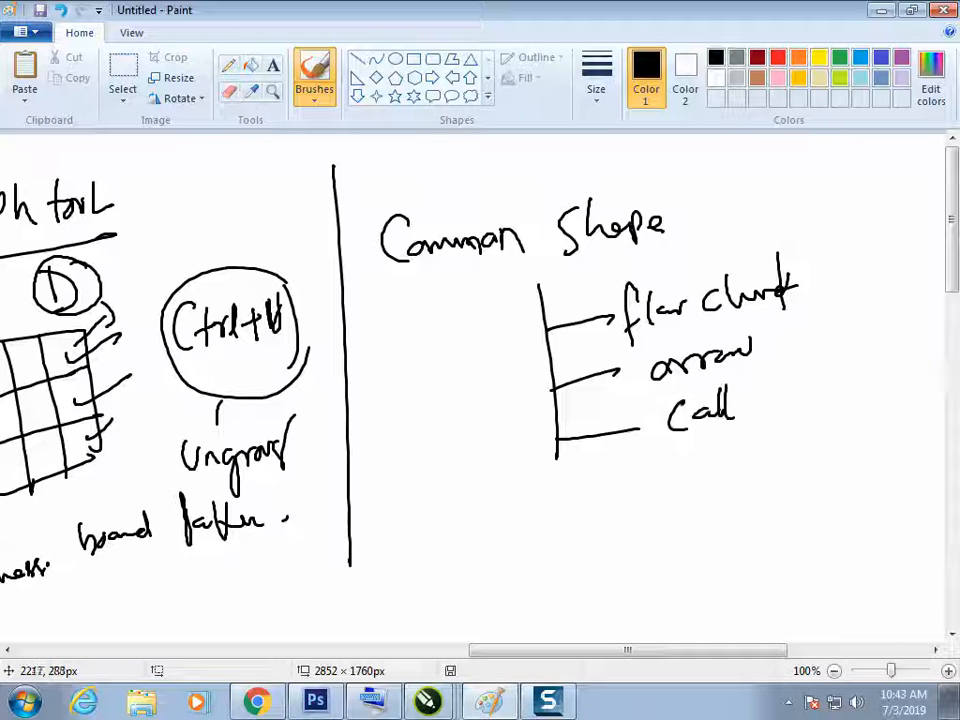
left_click_drag(785, 395, 812, 400)
left_click_drag(806, 386, 840, 378)
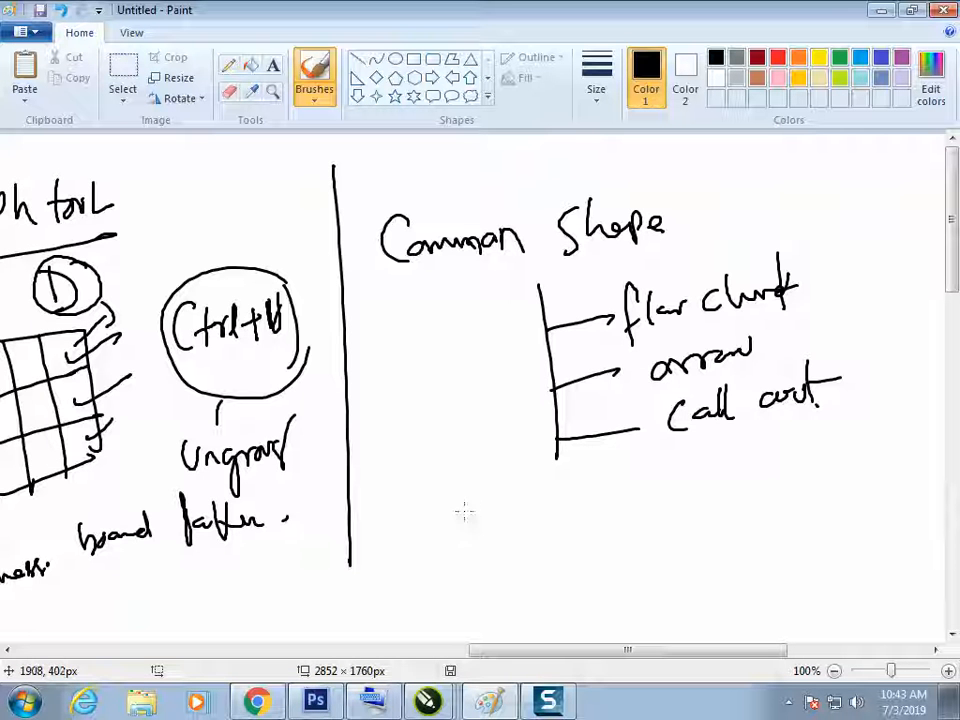
Step: Sketch a cloud callout with small trailing bubbles below the bracket, and mark the last bubble in red
mouse_move(432, 542)
left_mouse_down()
mouse_move(470, 504)
mouse_move(520, 504)
mouse_move(548, 548)
left_mouse_up()
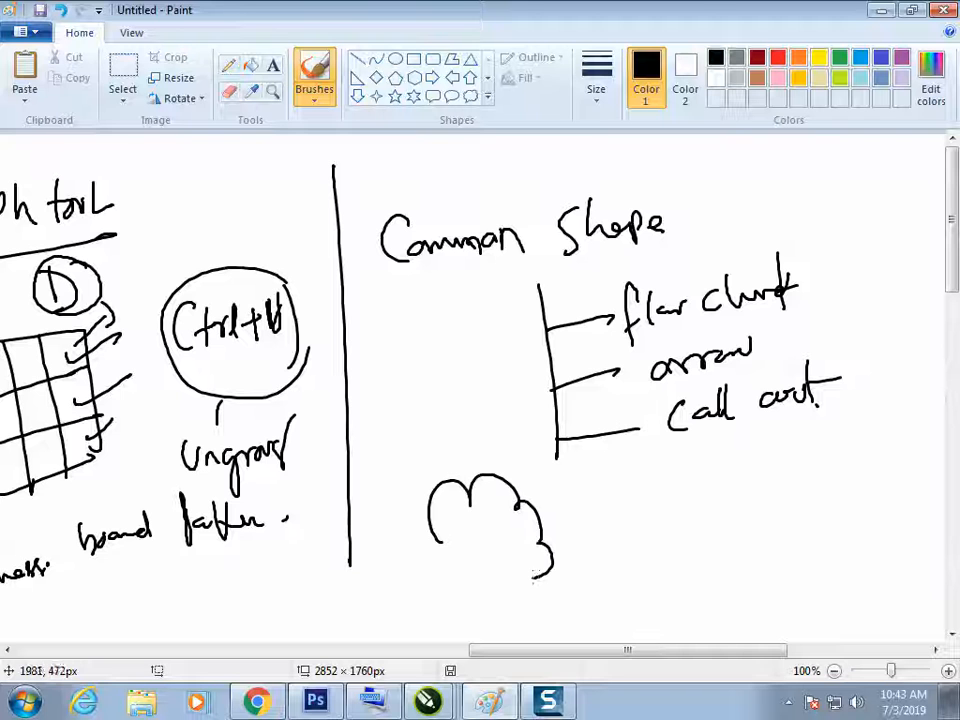
mouse_move(437, 548)
left_mouse_down()
mouse_move(444, 579)
mouse_move(503, 590)
left_mouse_up()
left_click_drag(589, 583, 596, 582)
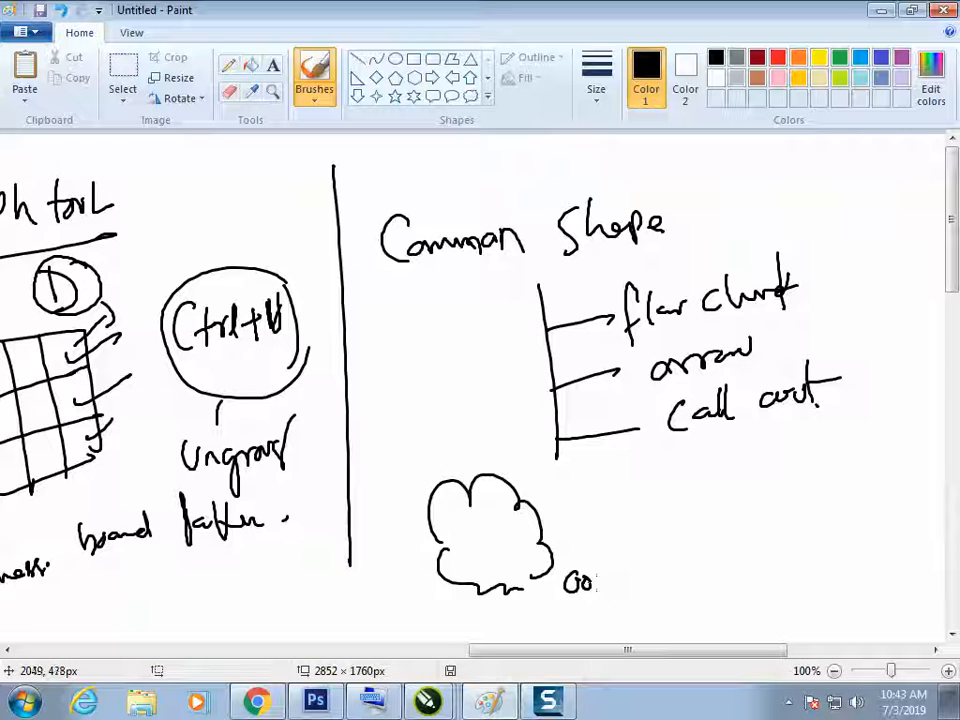
left_click(777, 57)
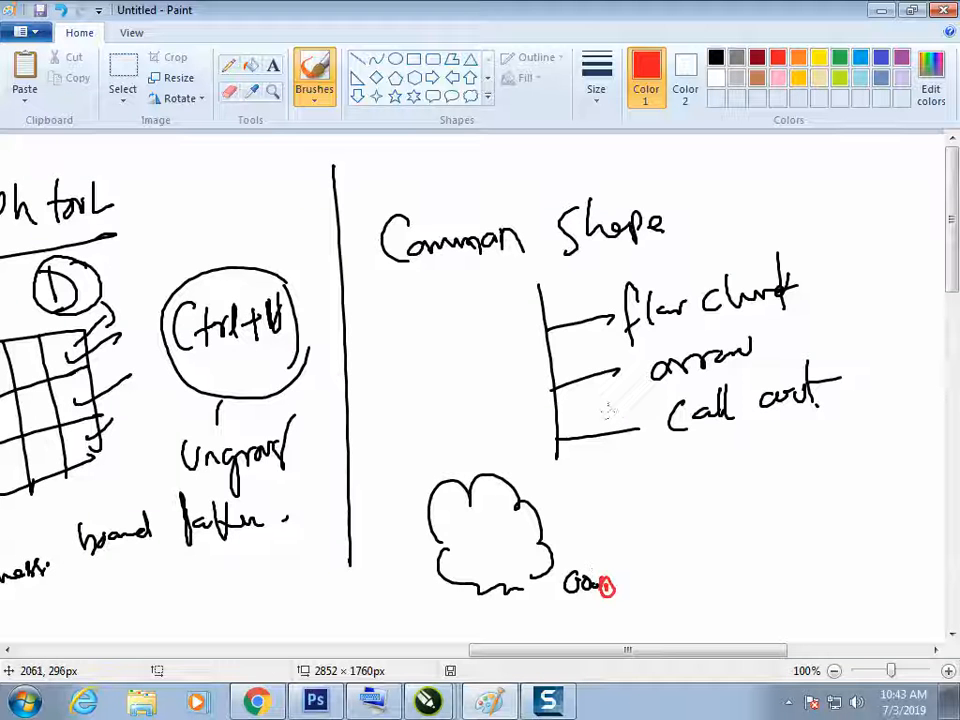
Step: Return to CorelDRAW and move the callout's bubble tail to the cloud's upper-left side, making it about 165 x 125 mm overall
key("alt+Tab")
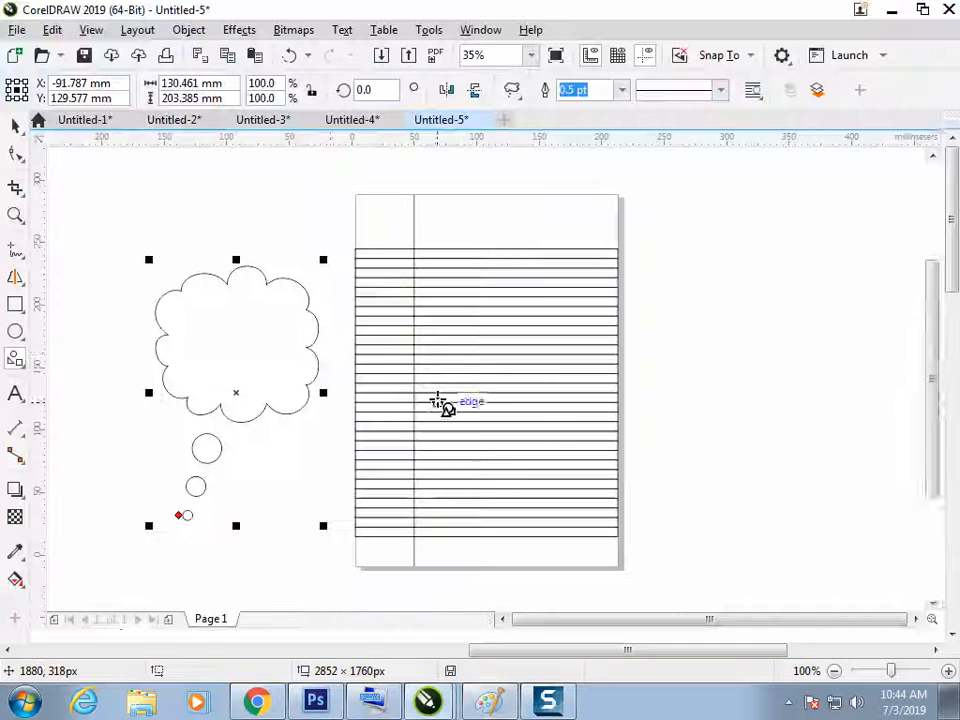
left_click(15, 125)
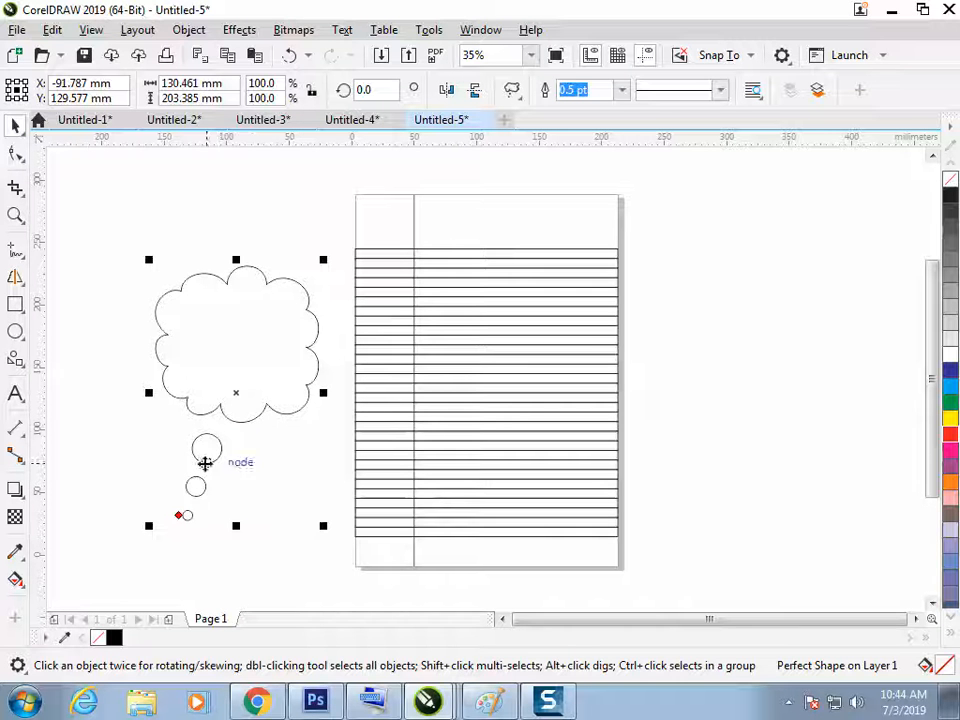
left_click(15, 152)
left_click_drag(184, 516, 117, 272)
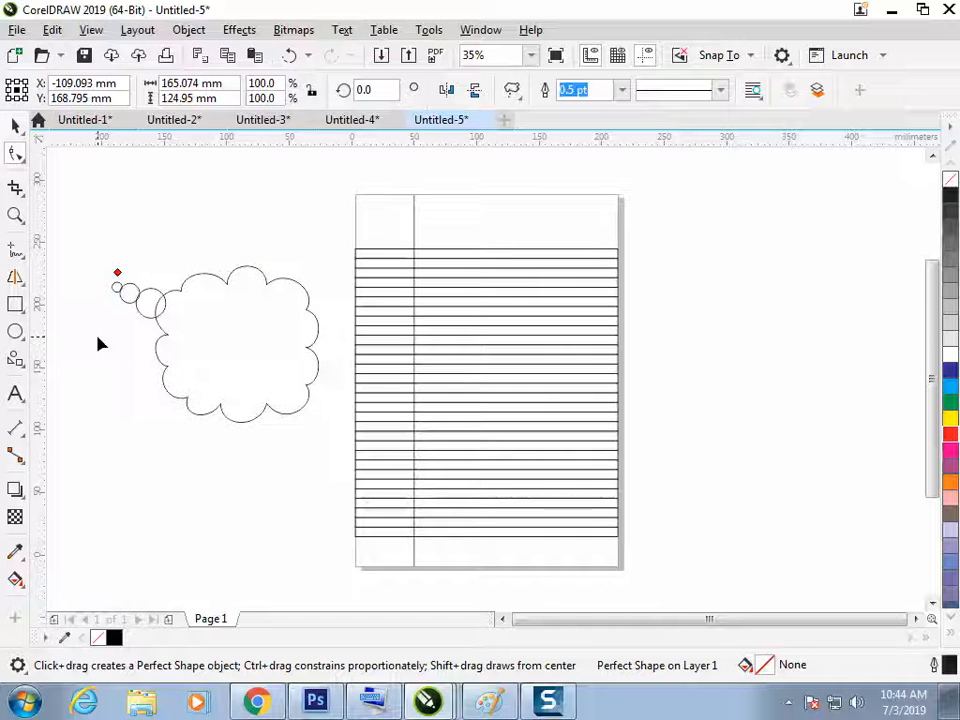
Step: Move the thought callout from beside the page's left edge to the empty area beyond its right edge, and deselect it
left_click(15, 128)
left_click_drag(249, 340, 783, 334)
left_click(143, 387)
Step: Draw a smiley face from the basic common shapes, about 135 x 135 mm, in the empty area beside the page's left edge
left_click(18, 368)
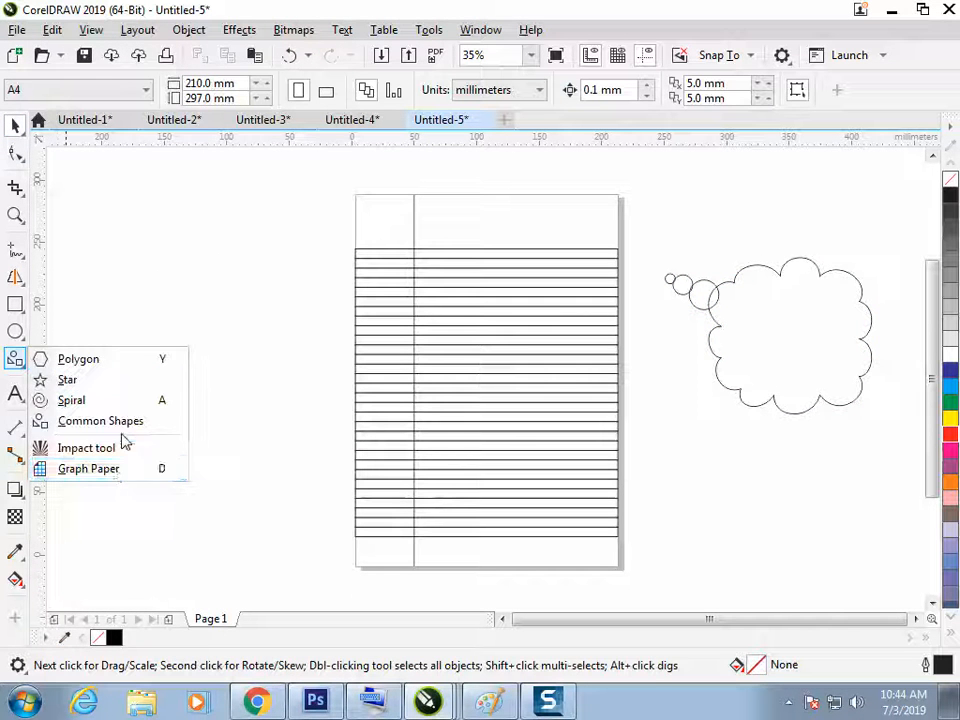
left_click(116, 424)
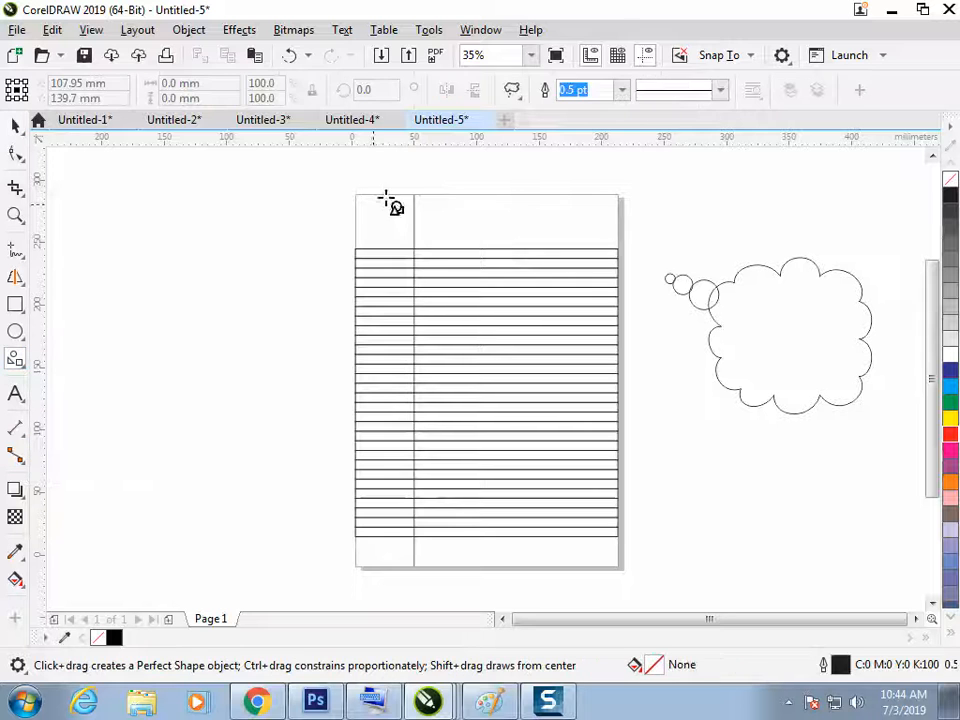
left_click(512, 91)
left_click(520, 169)
left_click_drag(110, 240, 270, 411)
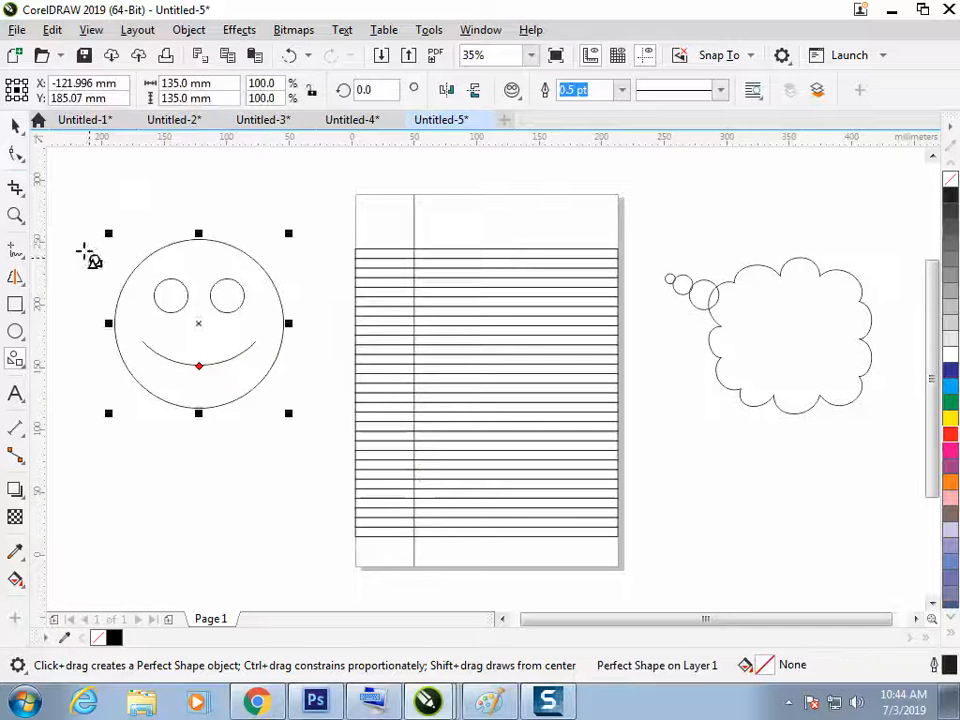
Step: Reshape the smiley face's mouth from a smile into a frown, and deselect the face
left_click(15, 153)
left_click_drag(198, 367, 199, 333)
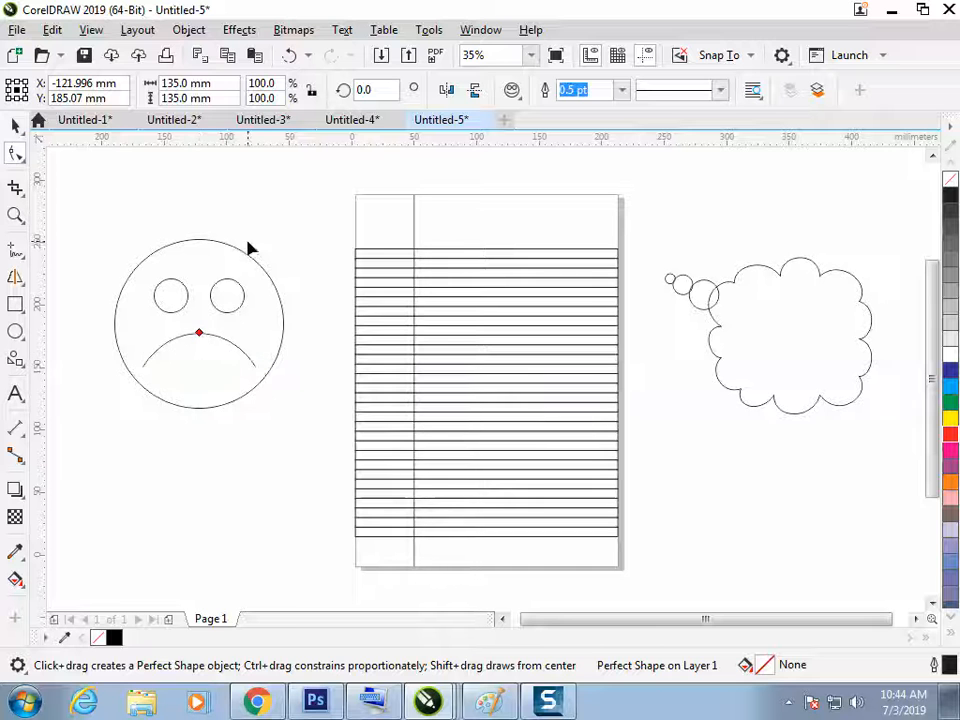
key("space")
left_click(227, 547)
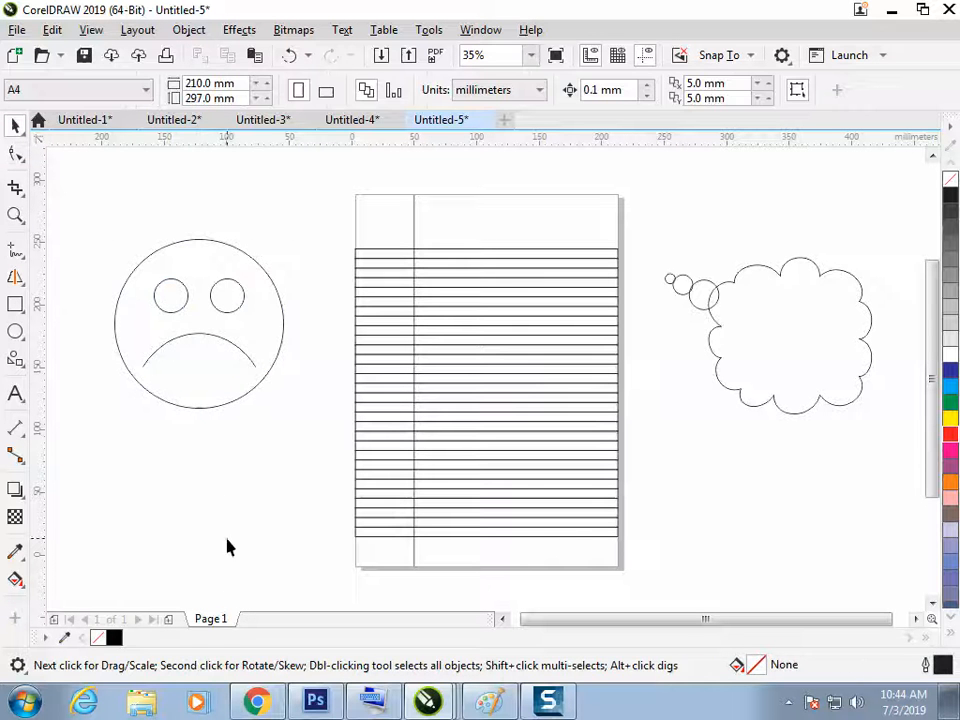
Step: Shift the frowning face slightly left, place a copy directly below it, and bend the copy's mouth into a smile
left_click(213, 378)
left_click_drag(242, 348, 227, 373)
left_click_drag(218, 371, 197, 565)
right_click(199, 489)
key("space")
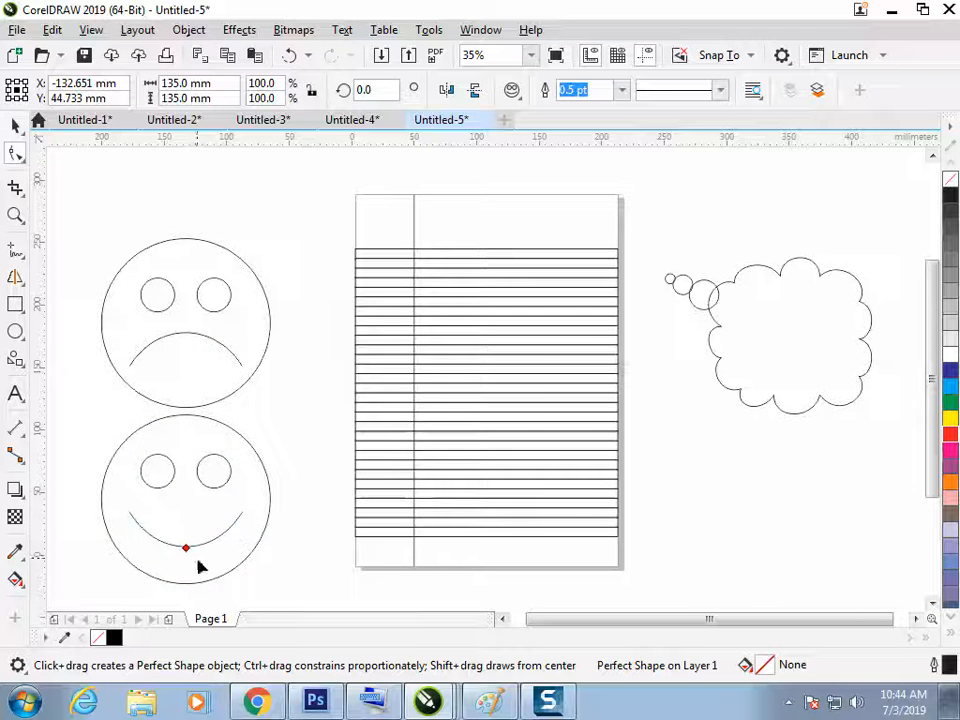
Step: Select both faces and scale them down proportionally to 37.6 %, about 50.7 mm each
key("space")
left_click_drag(96, 214, 291, 574)
left_click_drag(276, 222, 186, 224)
Step: Place a copy of the smiling face below the other two and turn the copy's mouth into a frown
left_click(187, 306)
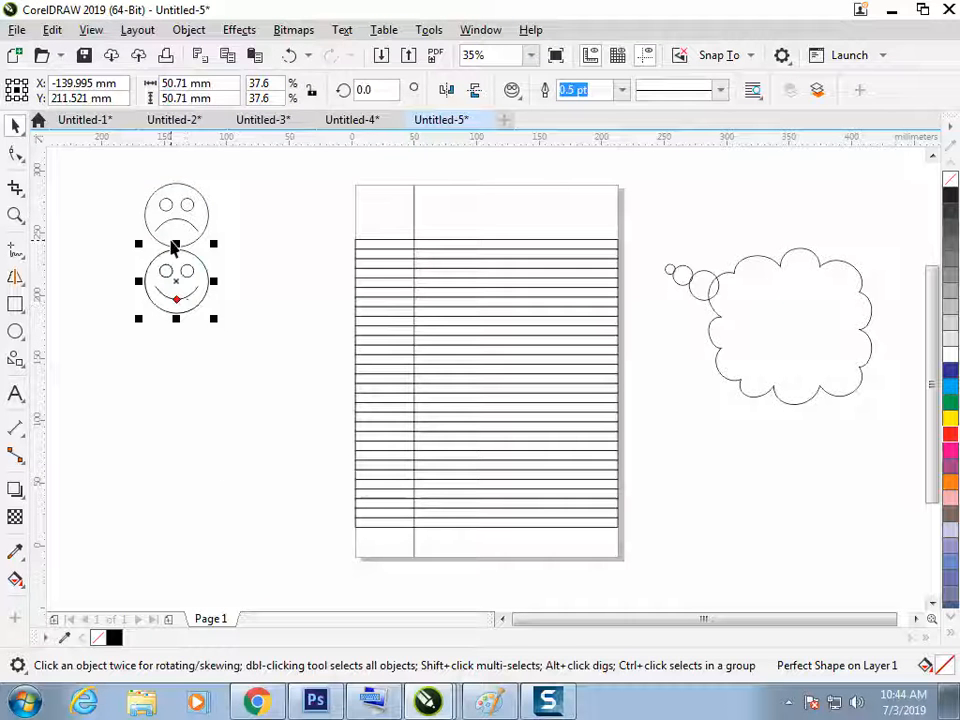
left_click_drag(175, 318, 190, 388)
left_click(15, 153)
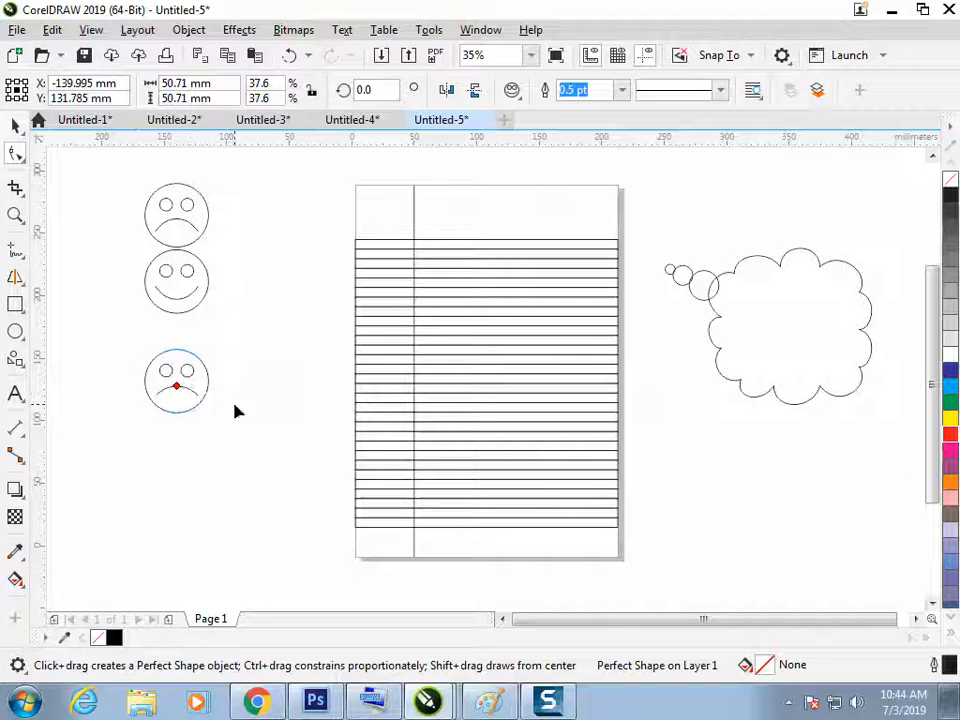
Step: Convert the lowest frowning face to curves
left_click(15, 125)
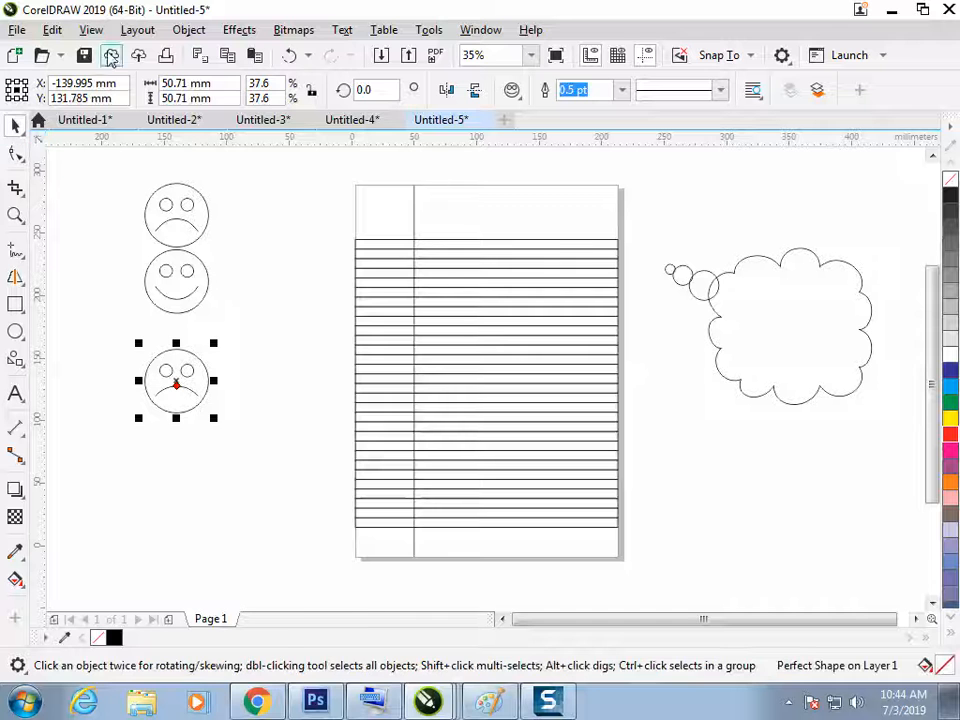
left_click(188, 29)
left_click(275, 471)
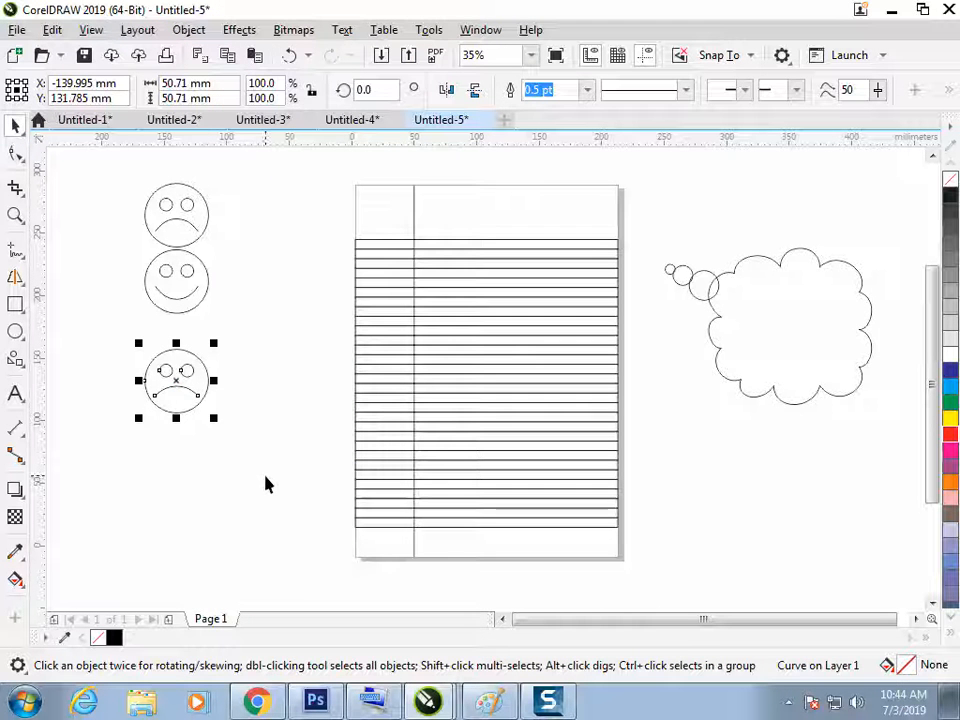
Step: Add a node at the peak of the lowest face's mouth and pull it up and left to make the frown lopsided
key("z")
left_click_drag(118, 324, 281, 433)
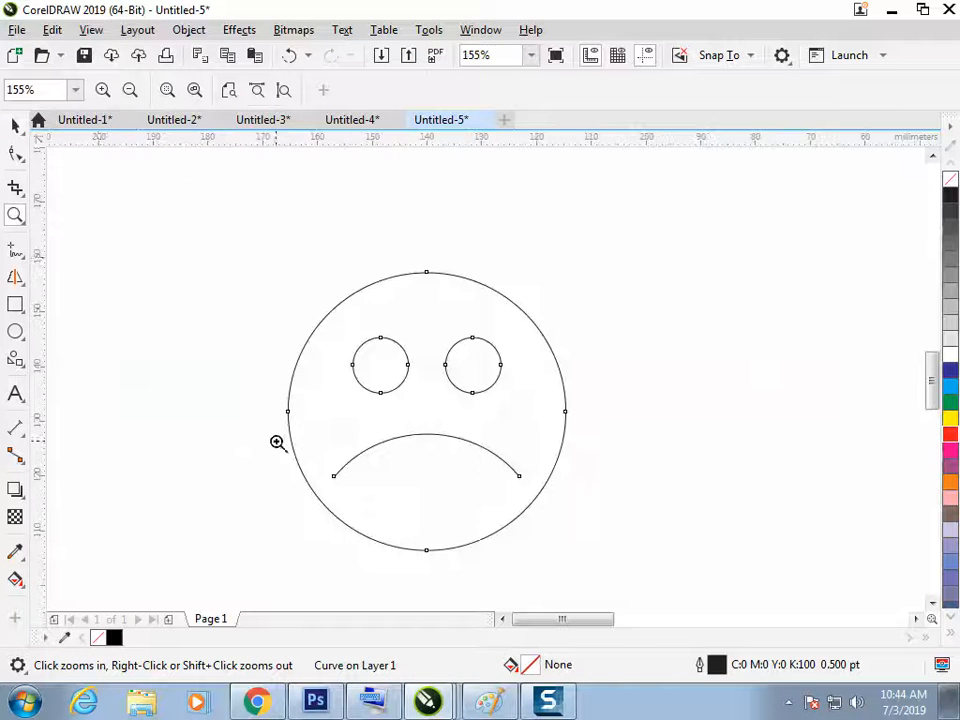
key("space")
left_click(15, 152)
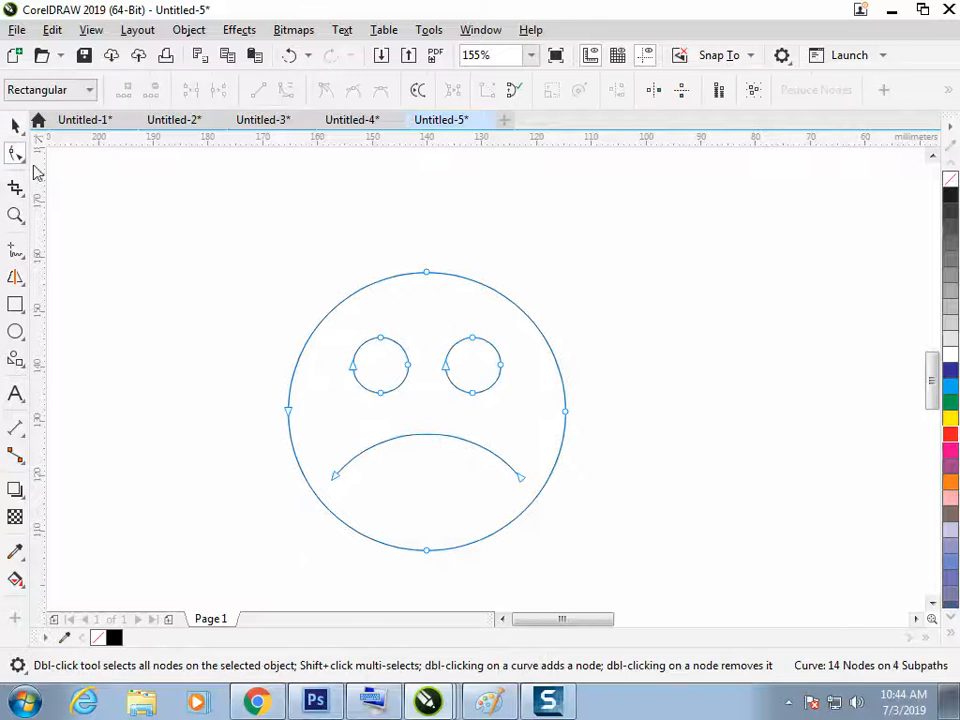
left_click(125, 91)
left_click_drag(427, 435, 394, 419)
key("ctrl+z")
left_click(430, 459)
left_click(17, 127)
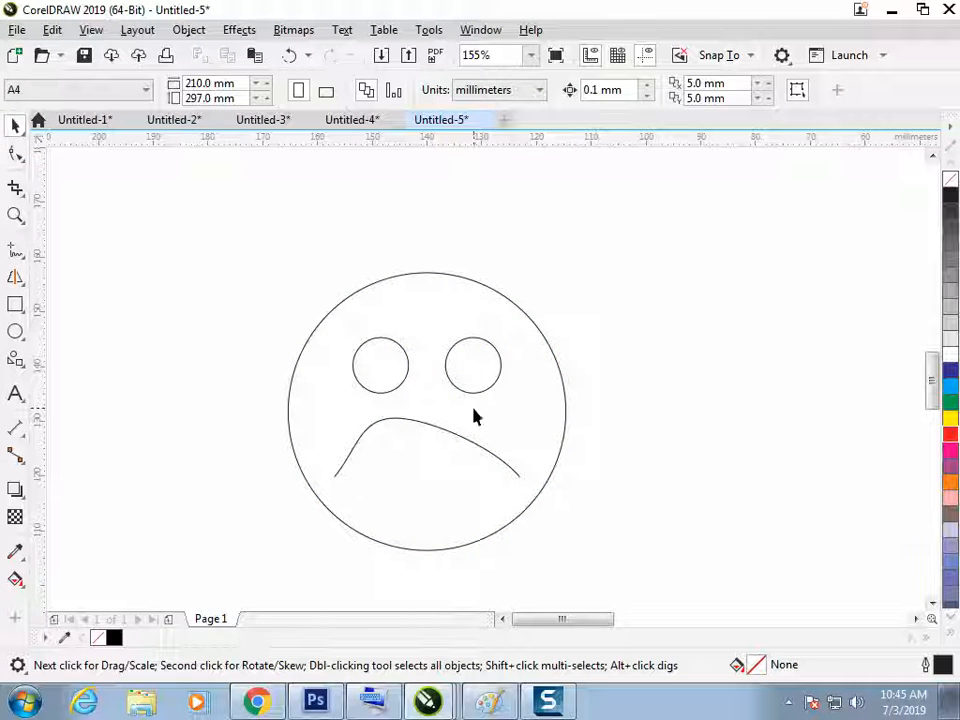
Step: Break the lowest face's curve apart into separate outline, eyes and mouth
left_click(432, 424)
left_click(368, 378)
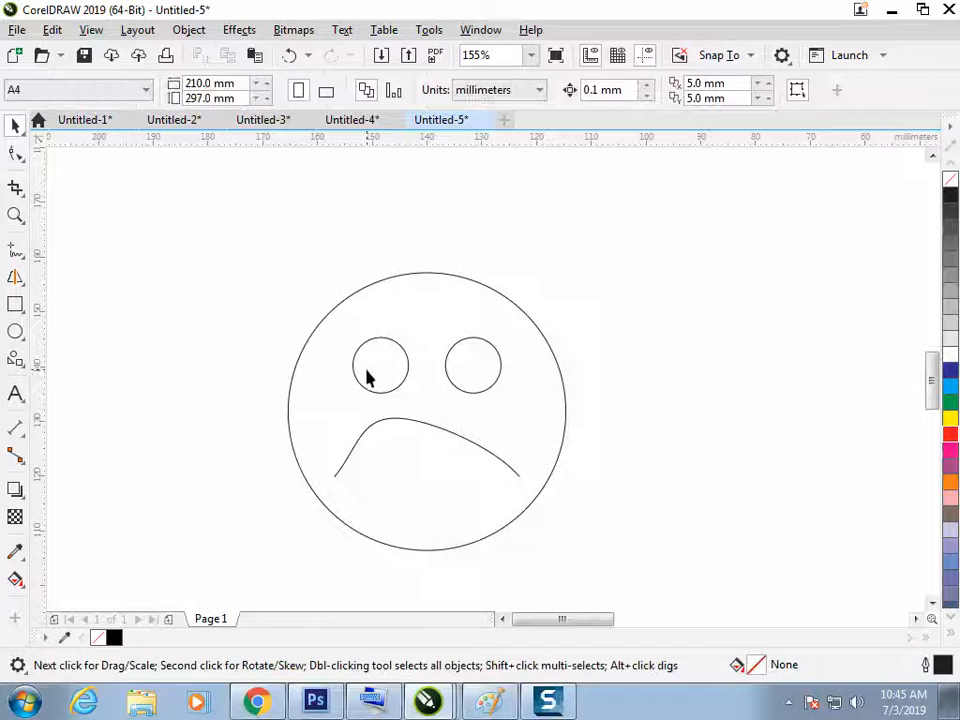
left_click(404, 381)
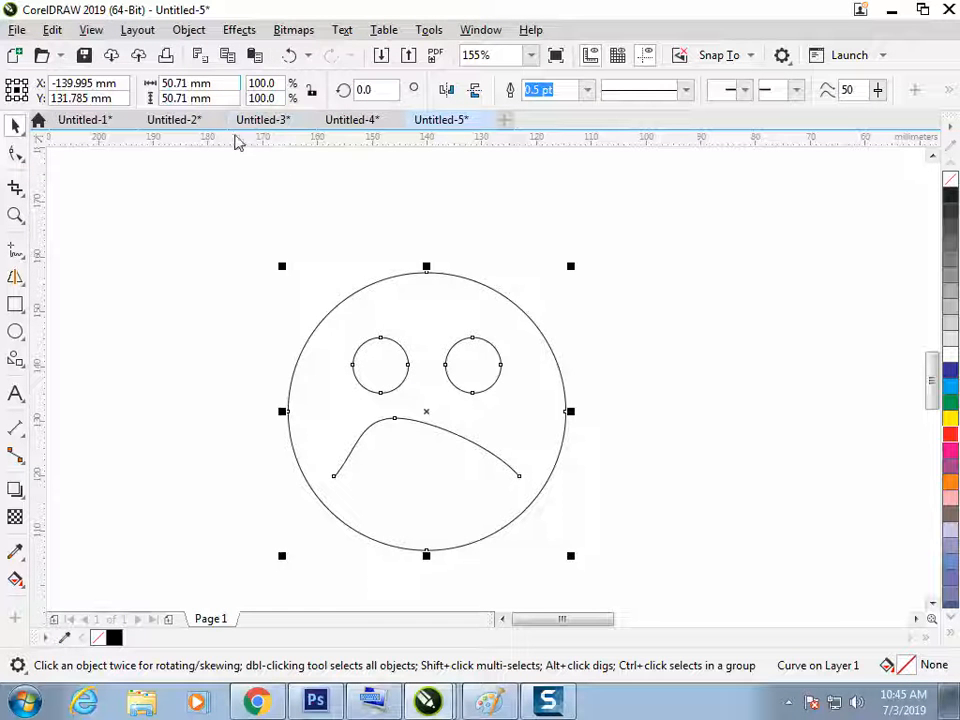
left_click(189, 29)
left_click(257, 424)
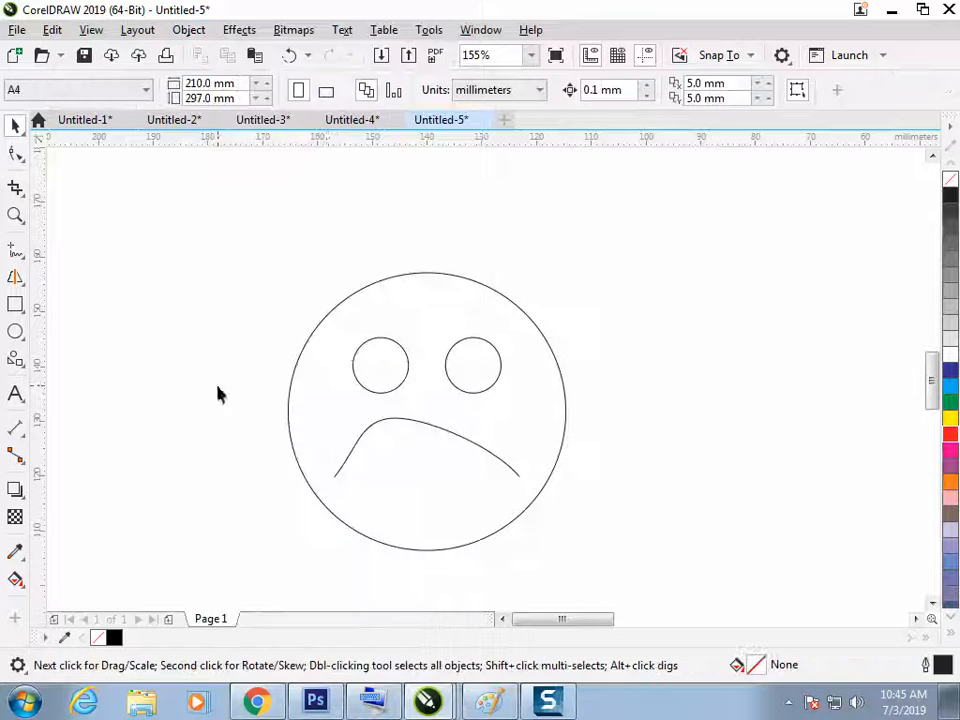
Step: Make a reduced copy of the left eye circle, about 3.6 mm wide, inside that eye and fill it black as a pupil
left_click(407, 362)
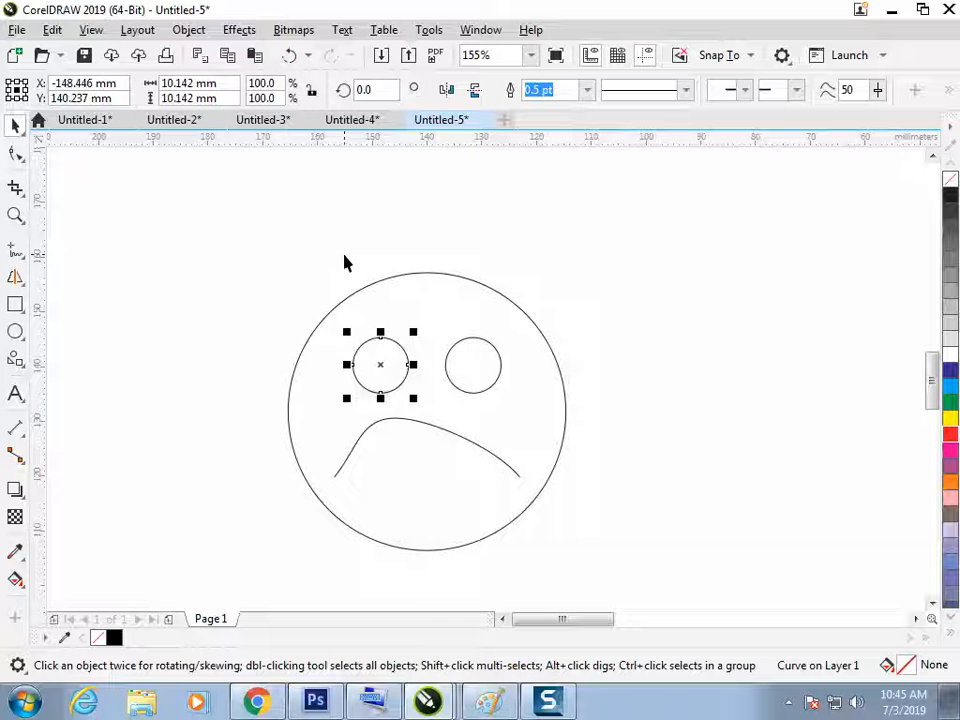
left_click_drag(412, 332, 399, 355)
left_click(946, 200)
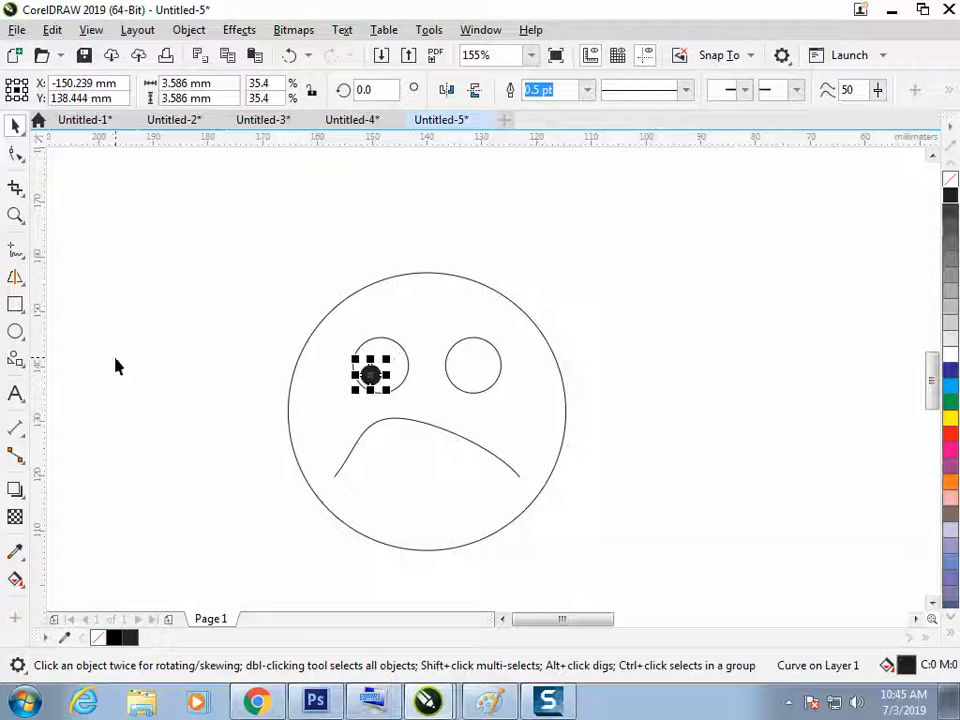
left_click(114, 358)
left_click(409, 416)
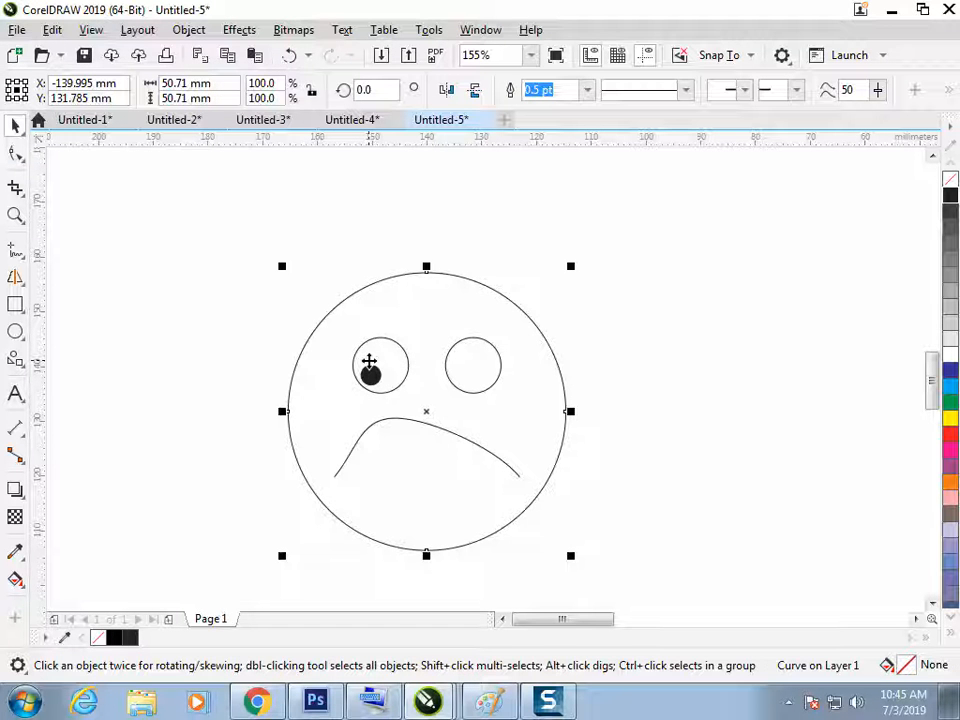
left_click(360, 390)
left_click(371, 375)
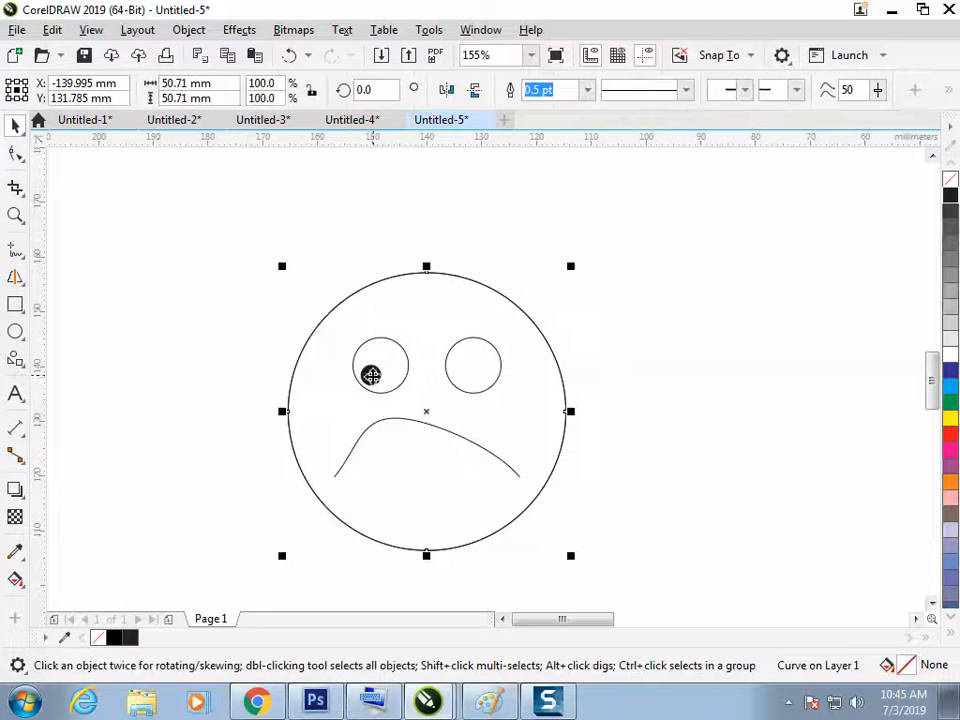
left_click_drag(371, 377, 450, 380)
key("ctrl+z")
left_click(366, 379)
left_click(379, 380)
left_click(369, 381)
left_click(372, 378)
left_click_drag(377, 383, 404, 398)
key("ctrl+z")
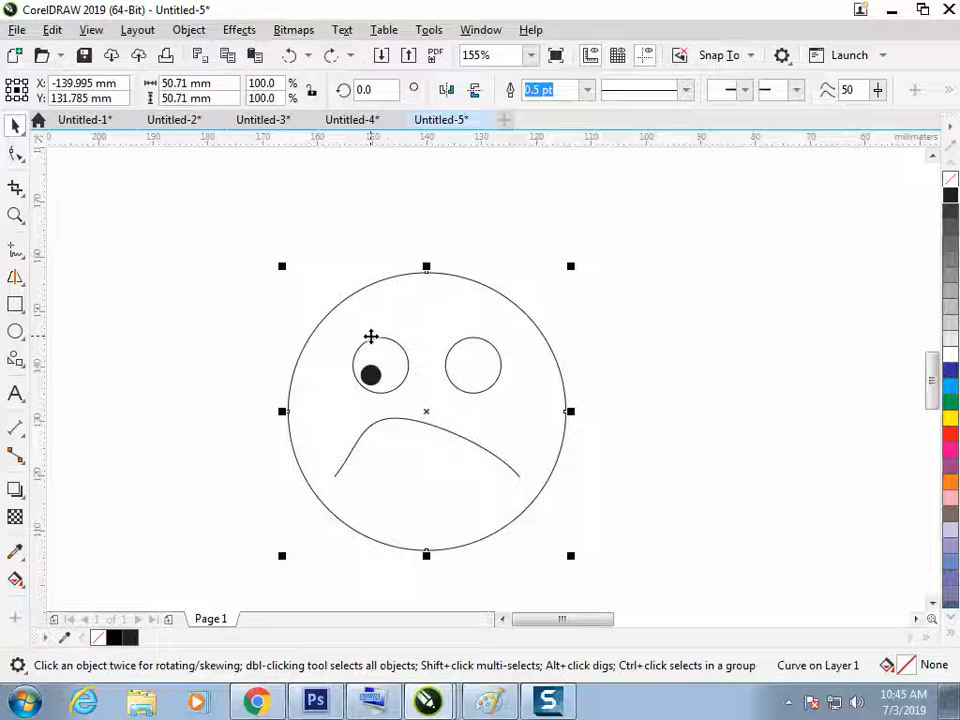
left_click(255, 275)
left_click(370, 376)
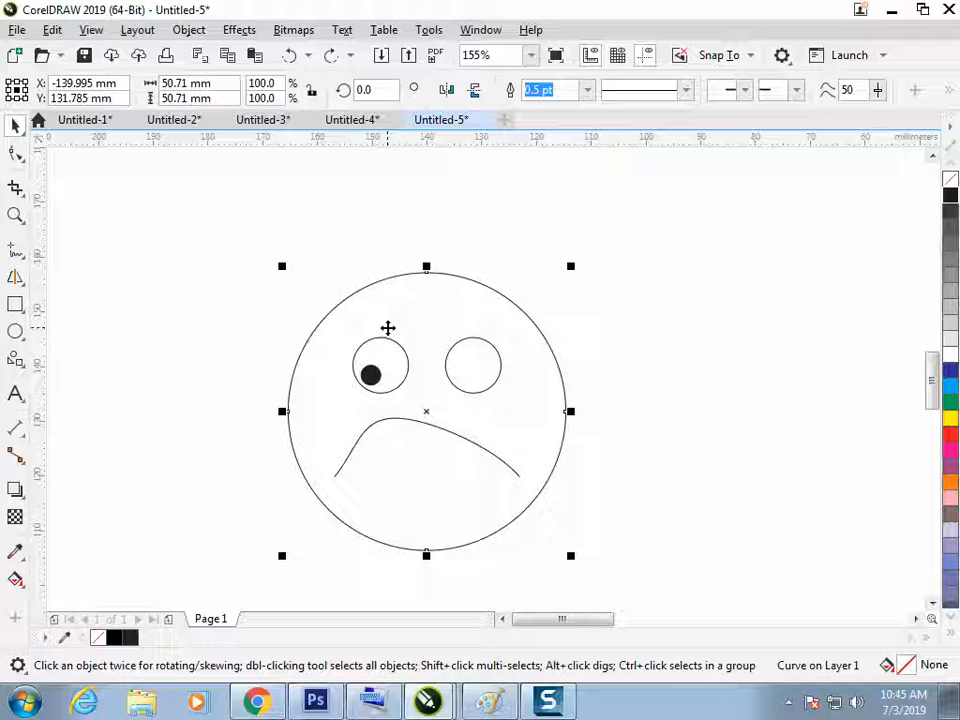
right_click(302, 382)
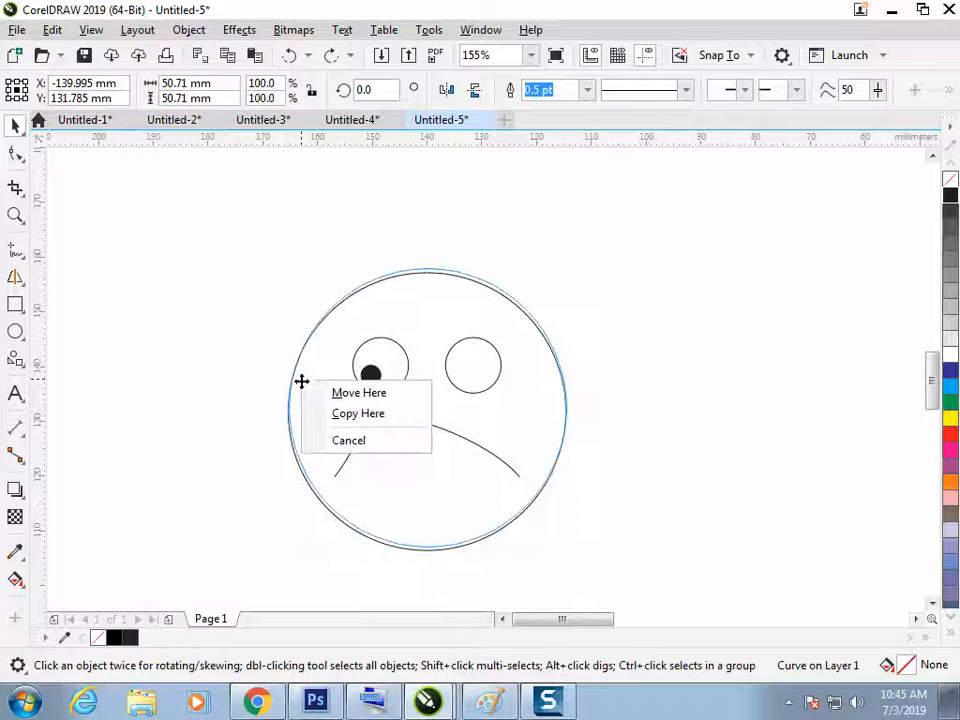
key("Escape")
Step: Lock the large outer circle of the face in place and deselect it
right_click(313, 375)
left_click(364, 329)
left_click(266, 342)
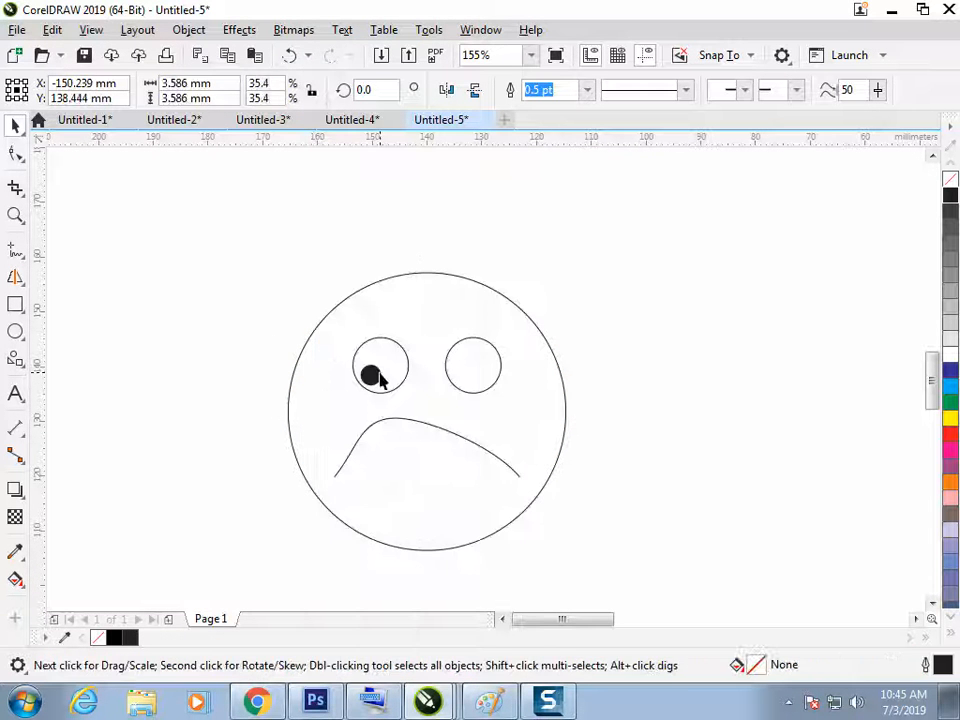
Step: Copy the black pupil from the left eye into the right eye, and deselect it
left_click(370, 374)
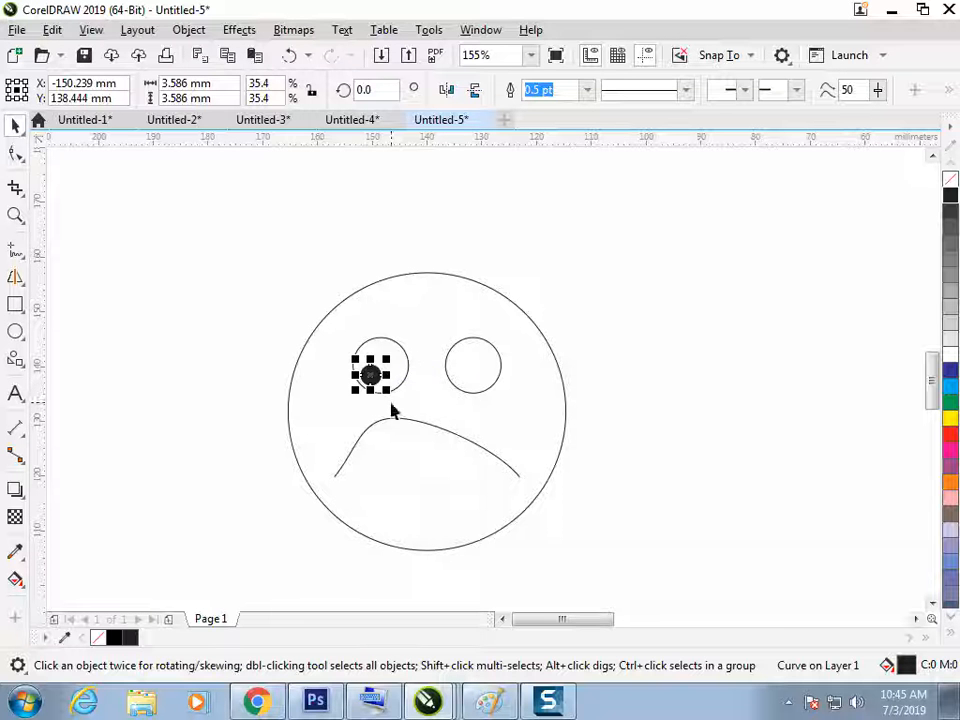
left_click_drag(372, 376, 471, 386)
left_click(645, 296)
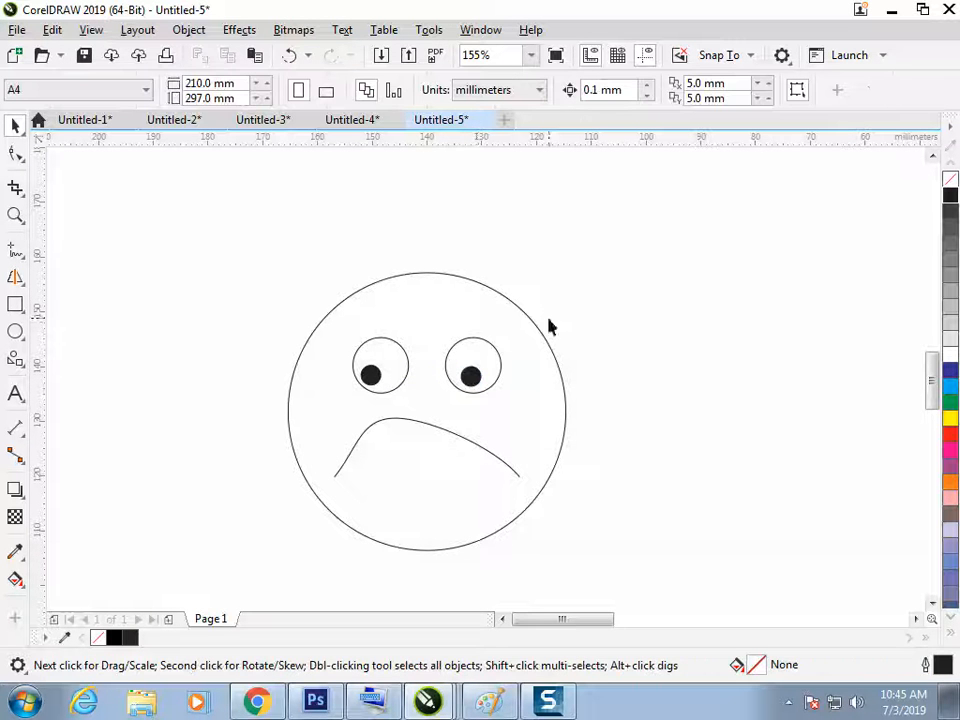
Step: Unlock the large outer circle of the face
right_click(481, 305)
left_click(527, 341)
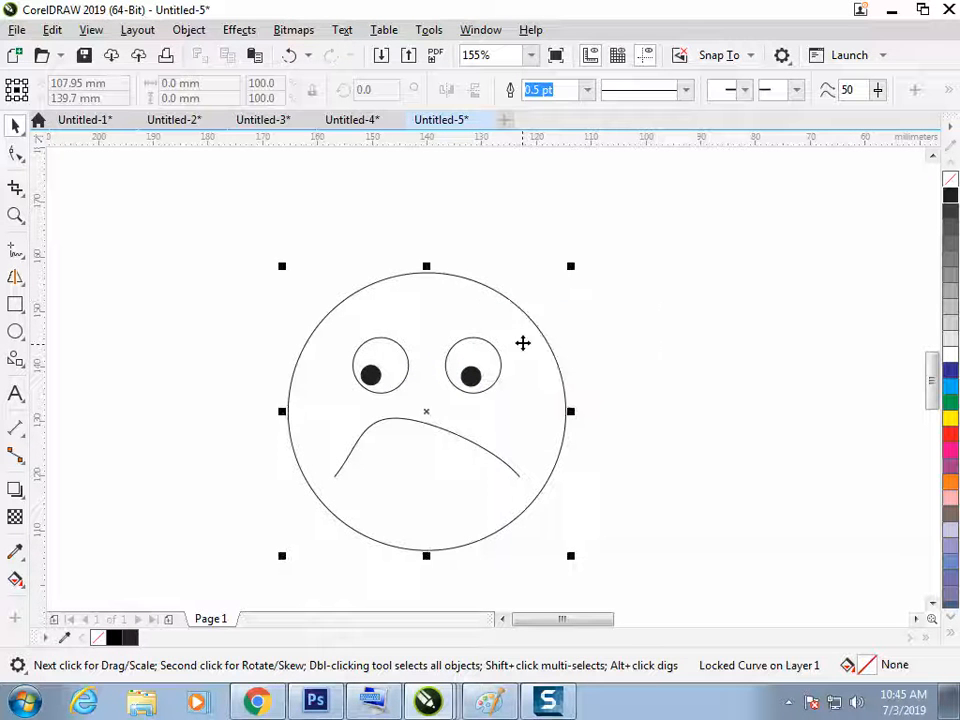
left_click(530, 404)
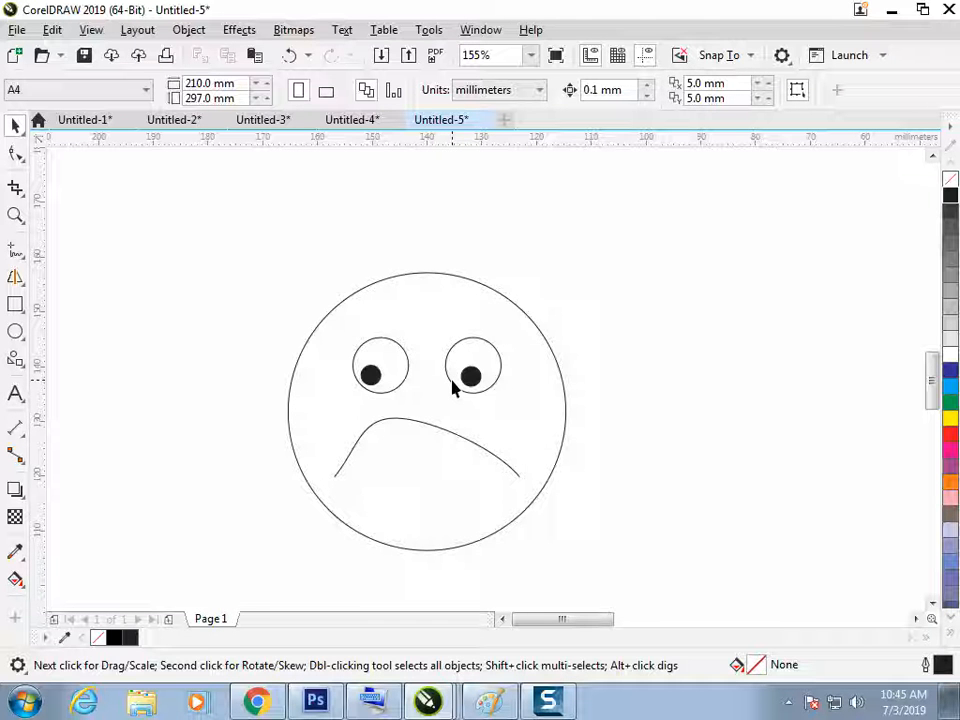
Step: Try to move the left pupil with the outer circle unlocked, and undo the displacement
left_click_drag(375, 373, 380, 375)
left_click(379, 377)
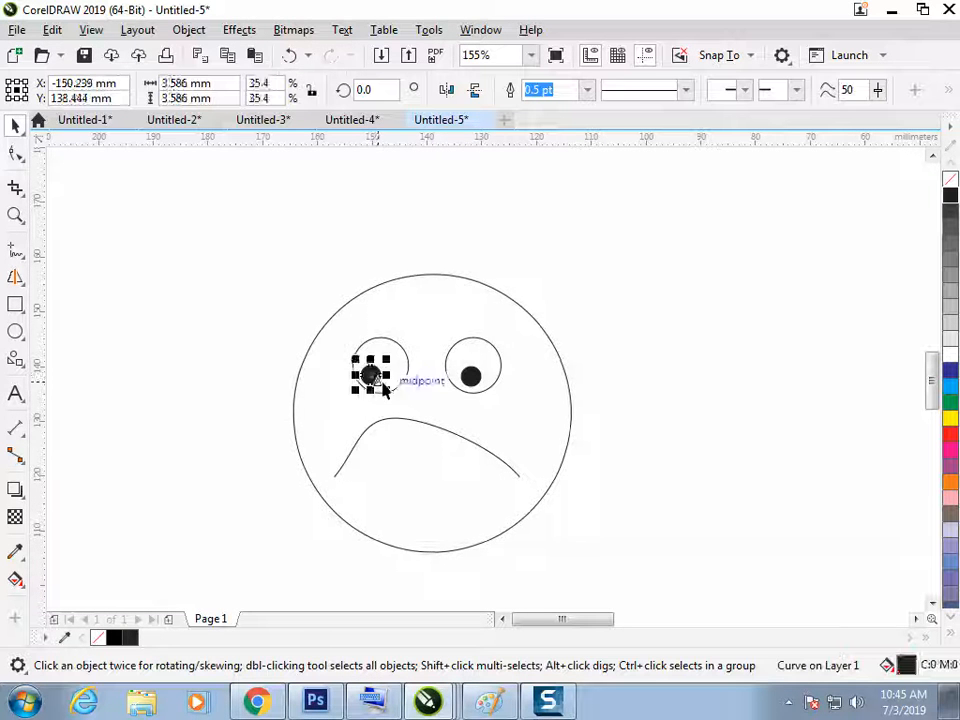
key("ctrl+z")
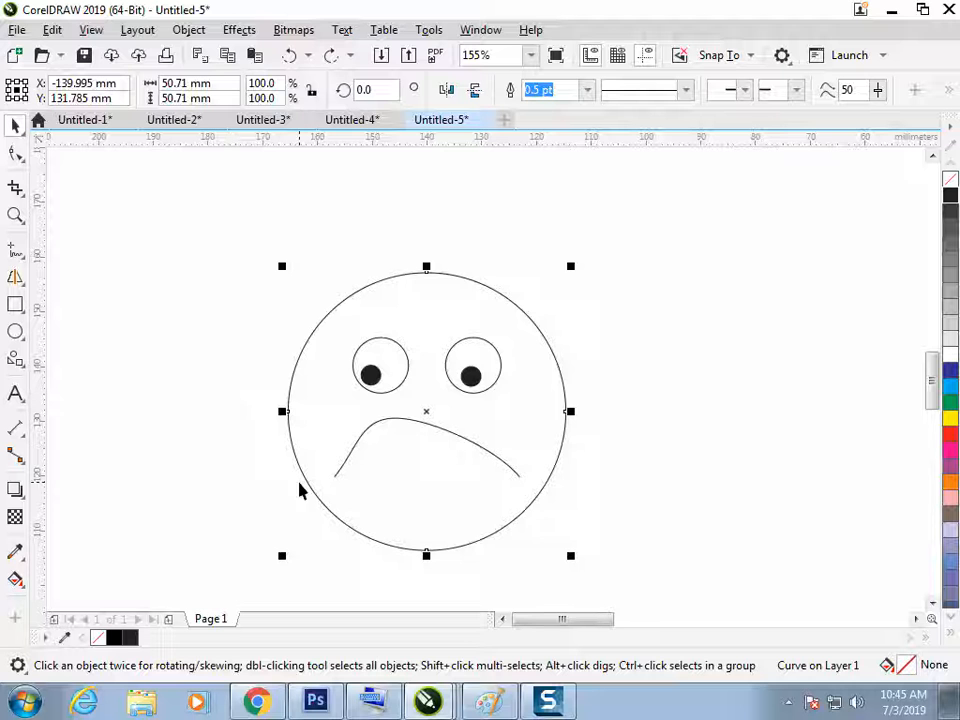
Step: Select all three faces and move them right, closer to the page's left edge, and deselect them
key("F4")
left_click(231, 324)
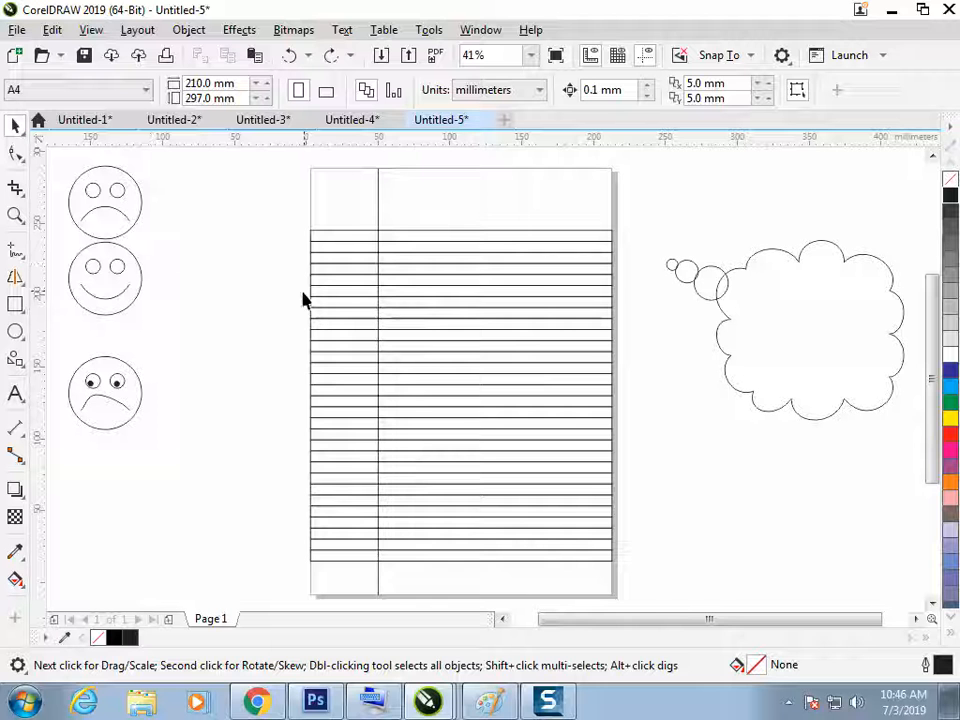
left_click_drag(167, 161, 42, 497)
left_click_drag(127, 299, 236, 301)
left_click(146, 337)
Step: Choose the cross from the basic Common Shapes and create a new A4 portrait document in CMYK at 300 dpi
left_click(22, 368)
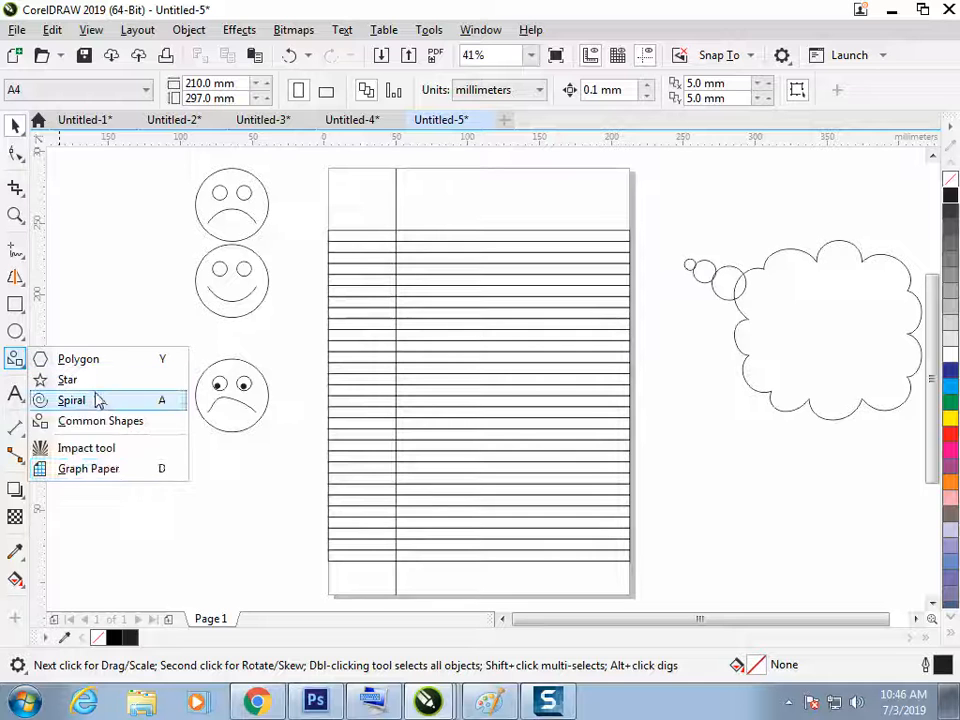
left_click(100, 421)
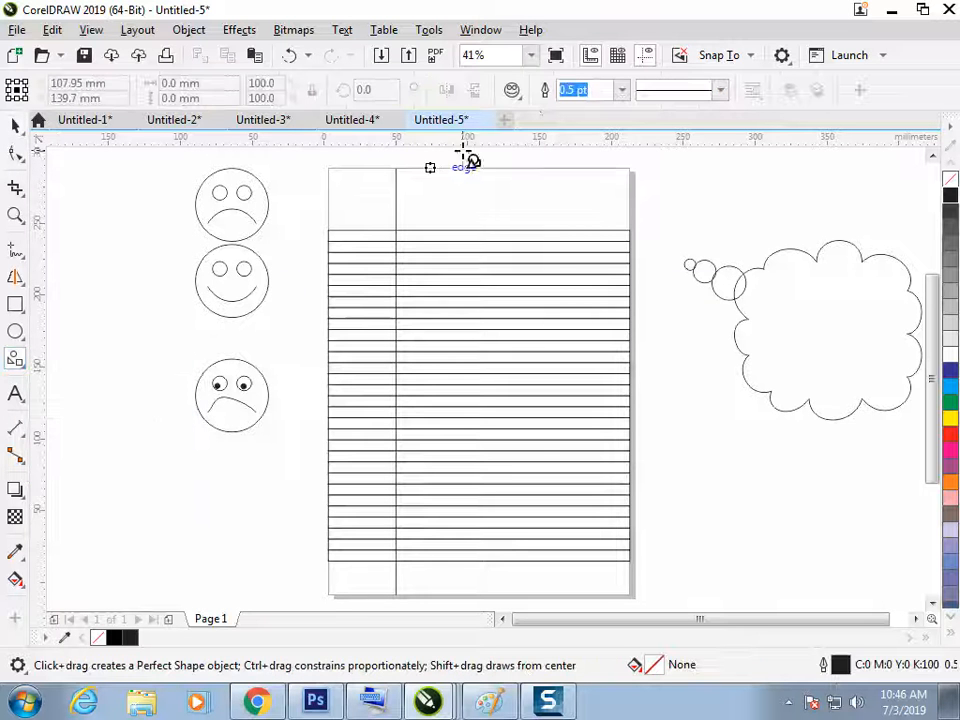
left_click(514, 92)
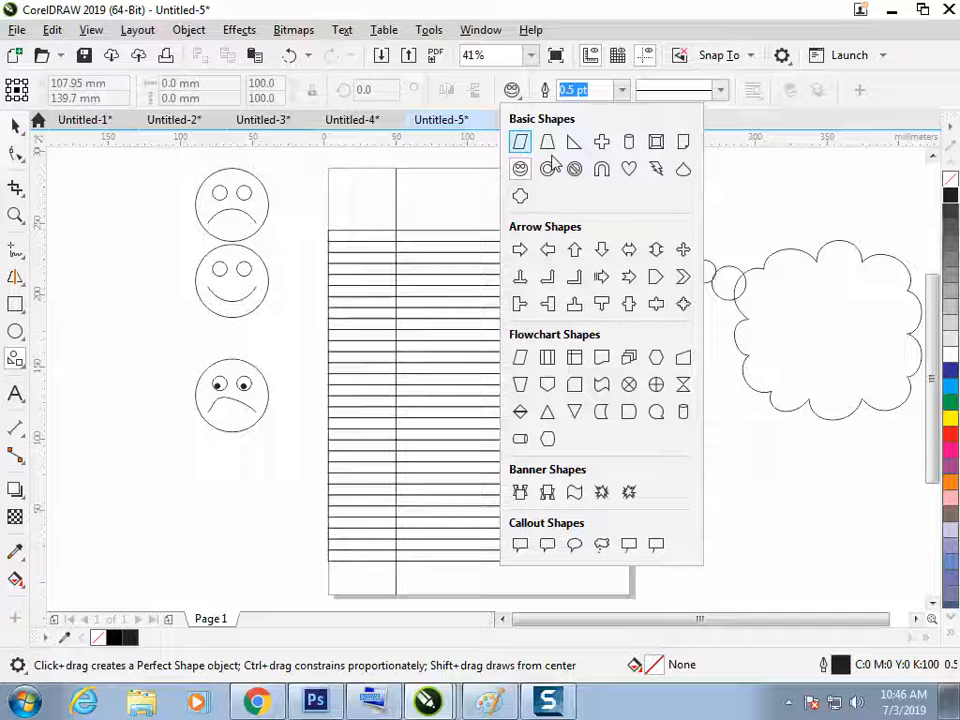
left_click(601, 141)
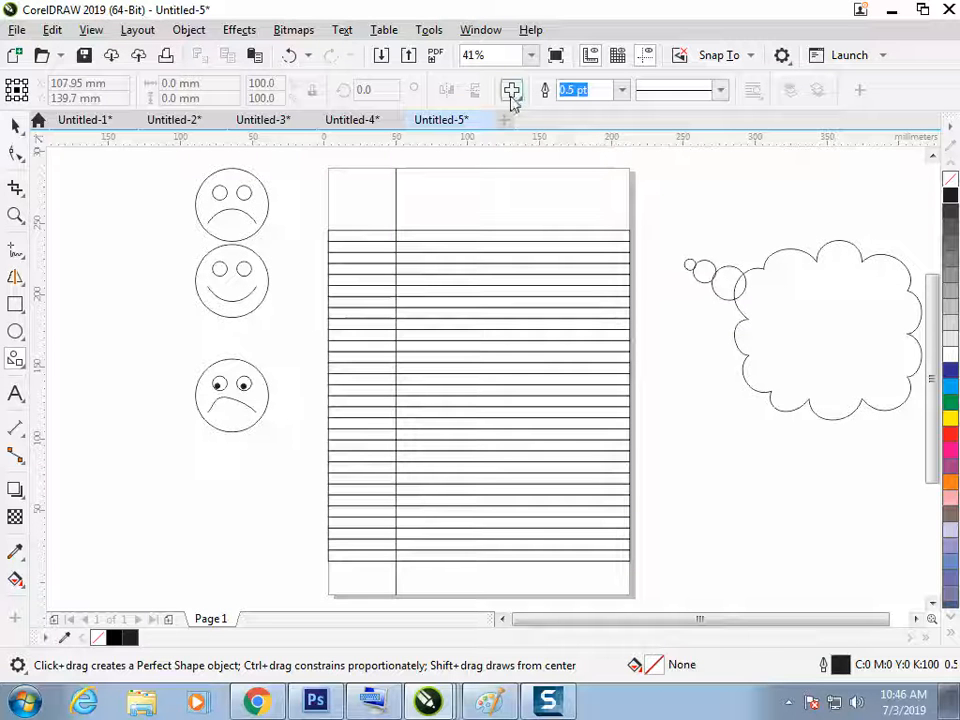
key("ctrl+n")
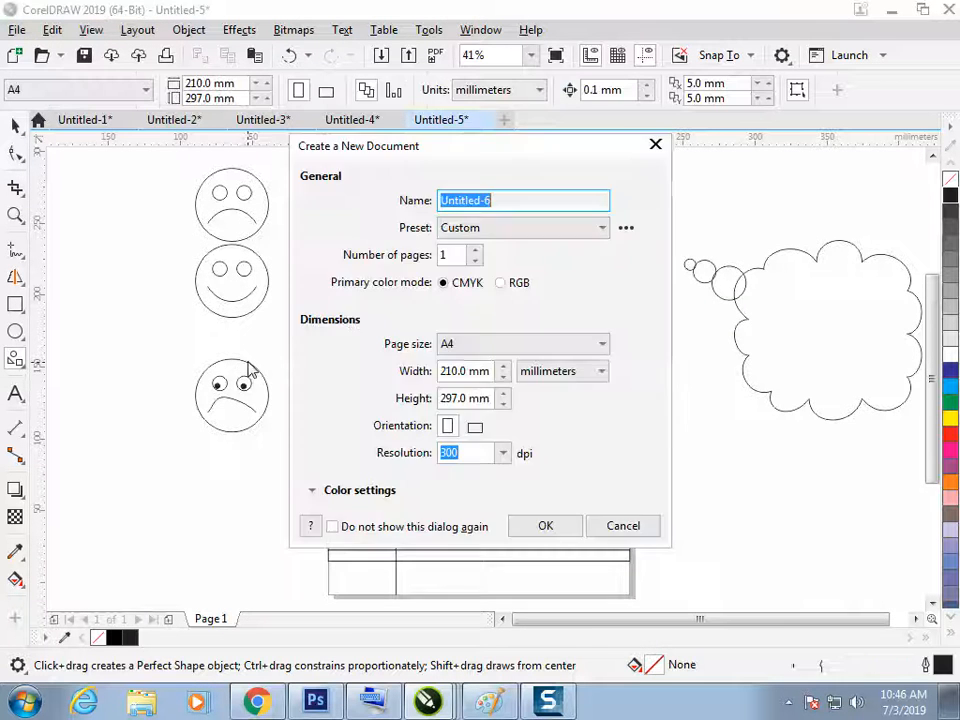
key("Return")
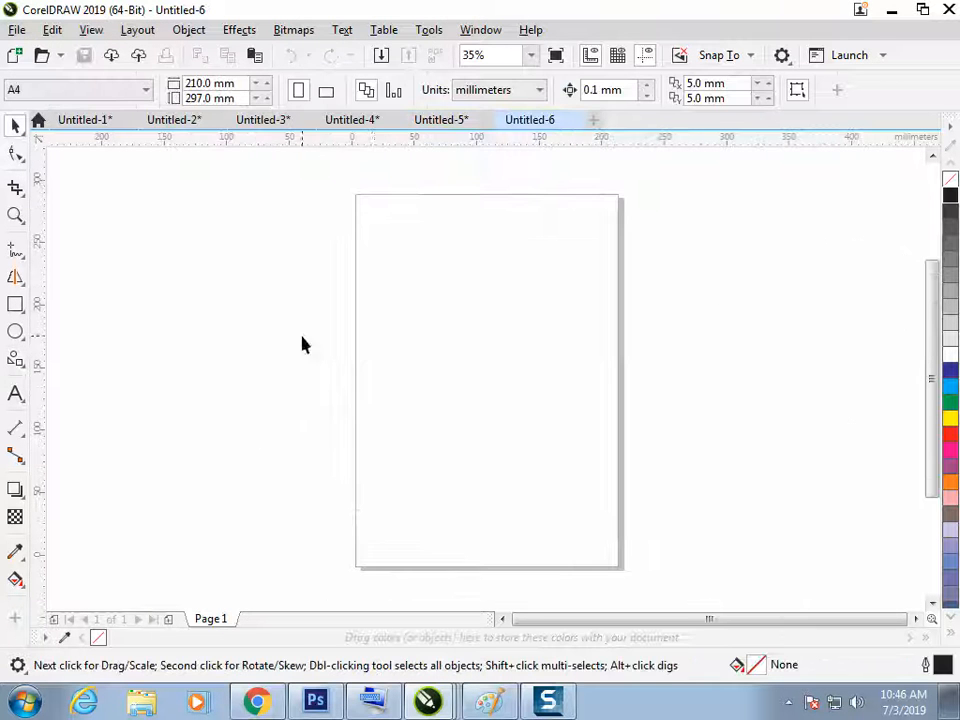
Step: Draw an equal-sided cross about 121 mm wide on the page and fill it red
left_click(16, 359)
left_click_drag(397, 272, 515, 423)
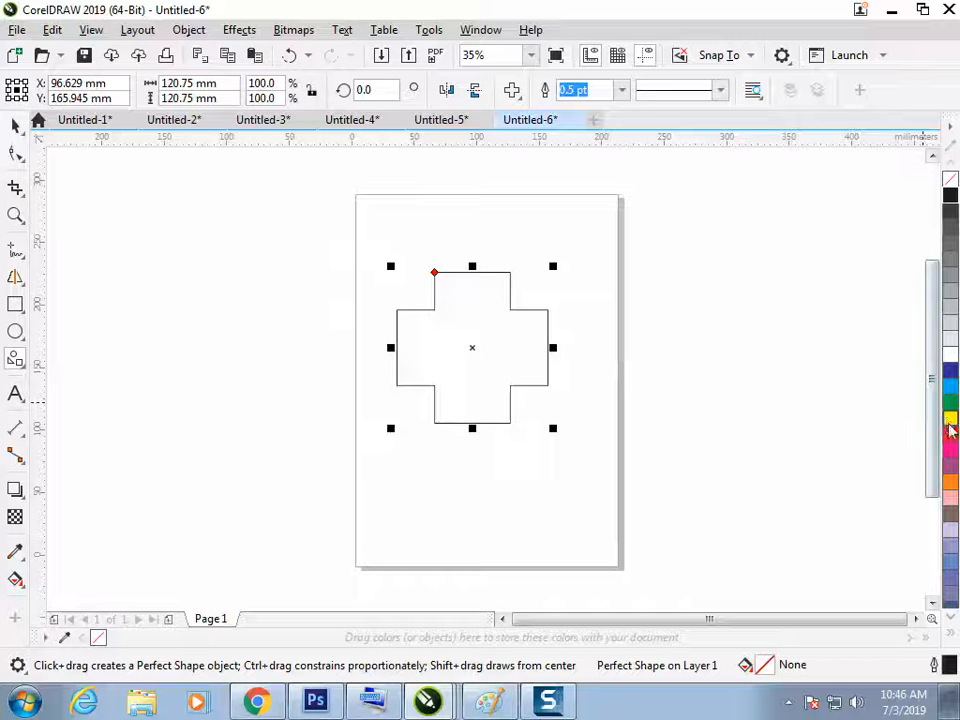
left_click(950, 432)
left_click(15, 125)
left_click(343, 336)
left_click(499, 322)
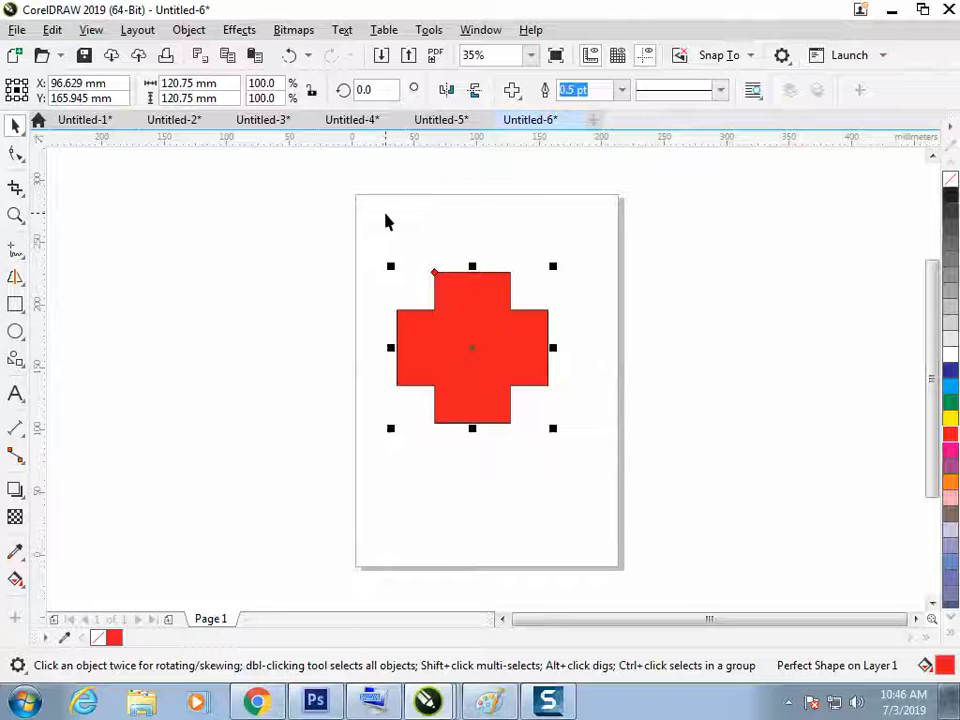
Step: Reshape the red cross so its arms widen into a full square
left_click(16, 154)
left_click_drag(436, 276, 389, 276)
left_click(15, 122)
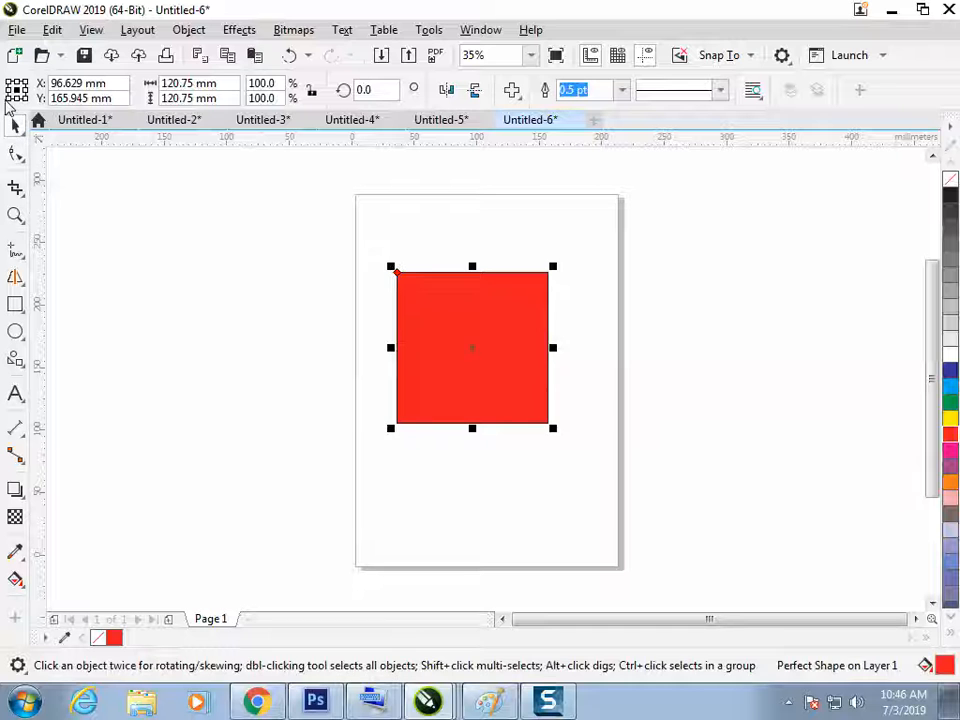
Step: Duplicate the red square in place, reshape the copy into a broad cross, and fill it white
left_click(16, 152)
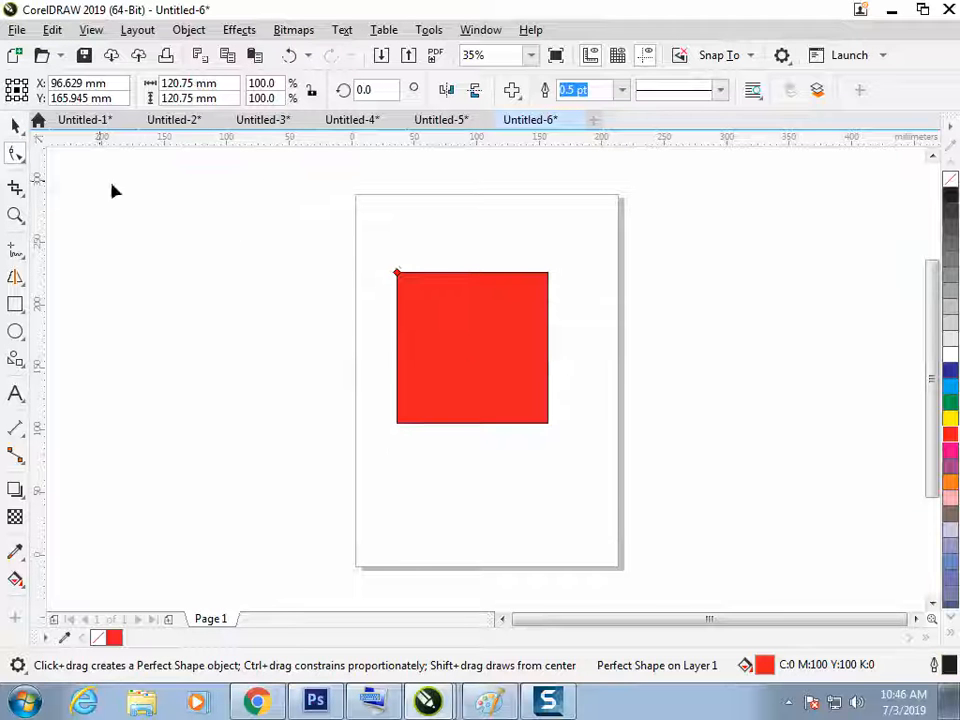
left_click_drag(402, 272, 437, 289)
left_click(950, 354)
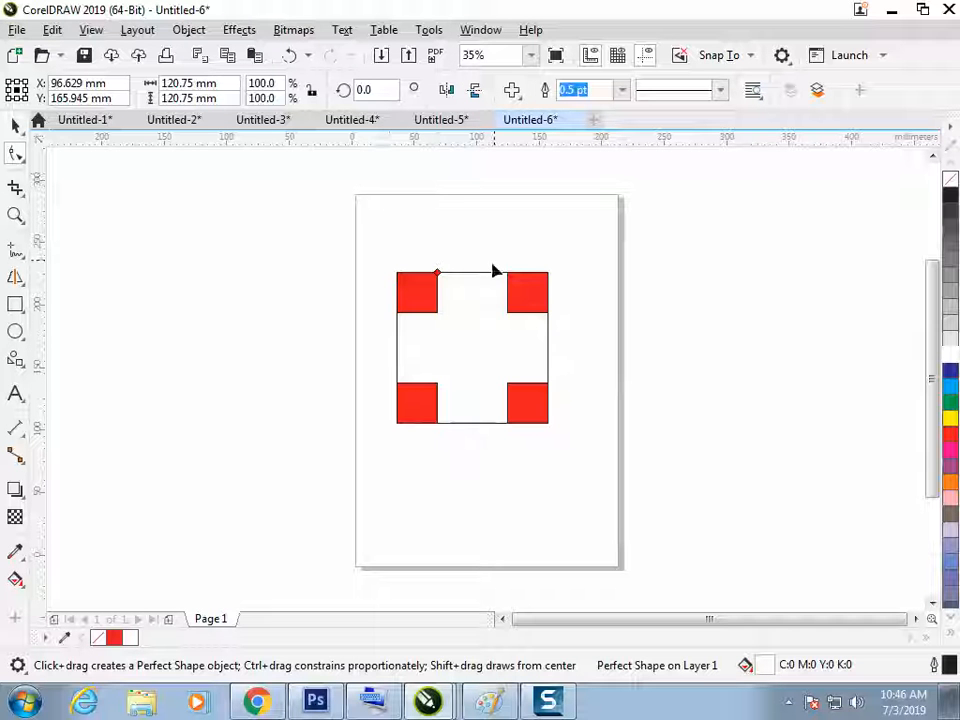
left_click_drag(437, 272, 465, 291)
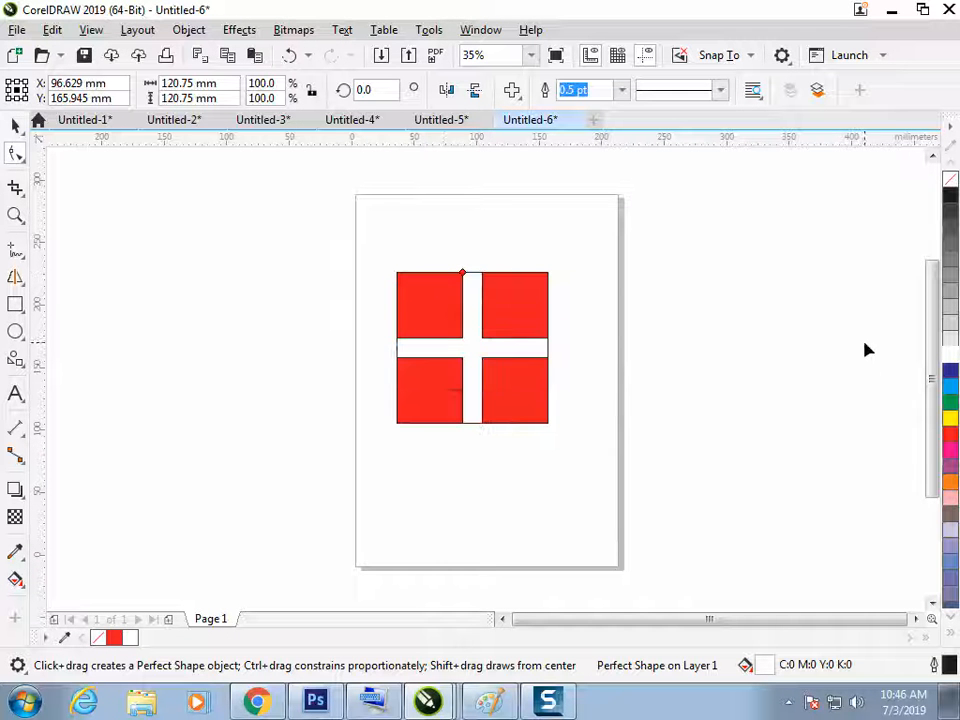
key("ctrl+z")
Step: Duplicate the white cross in place, narrow the copy's arms to a thin cross, and fill it black
left_click(15, 126)
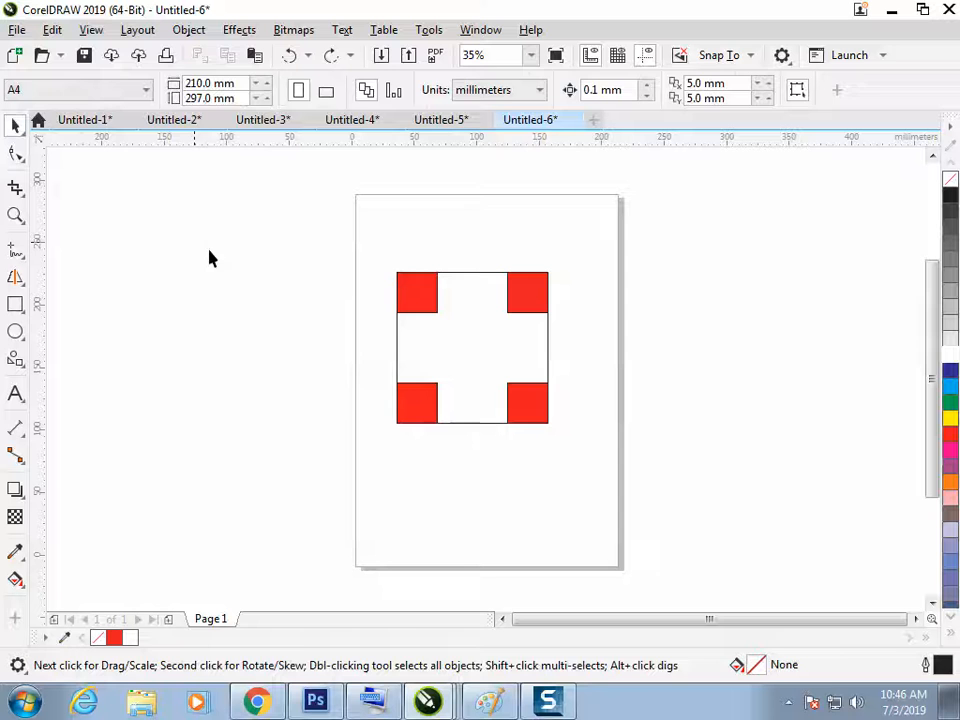
left_click(484, 328)
left_click_drag(460, 325, 474, 283)
left_click(16, 156)
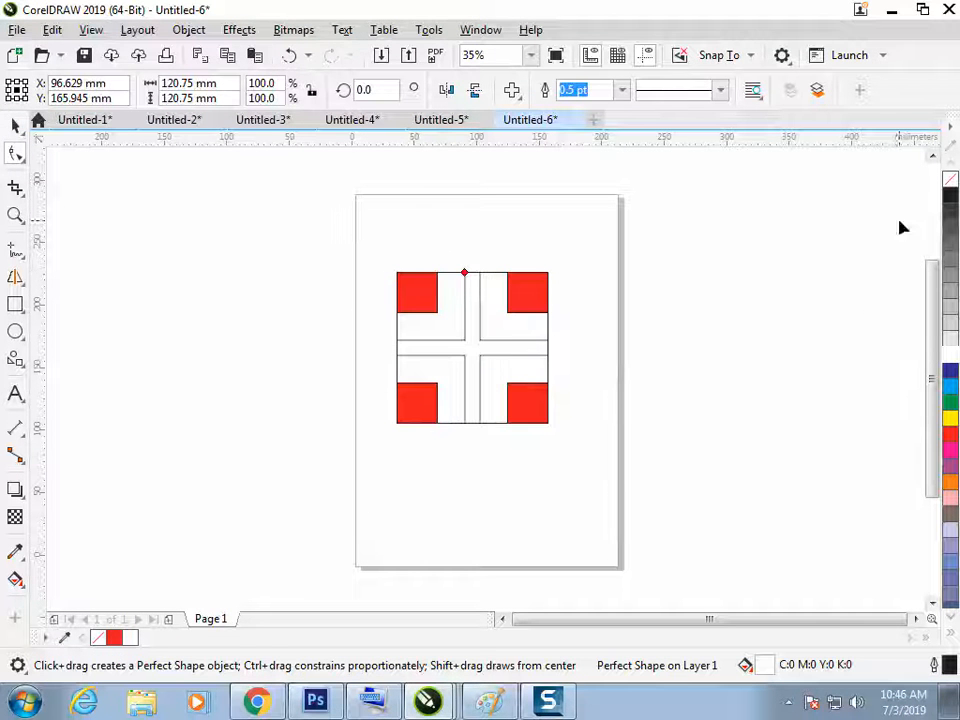
left_click(950, 195)
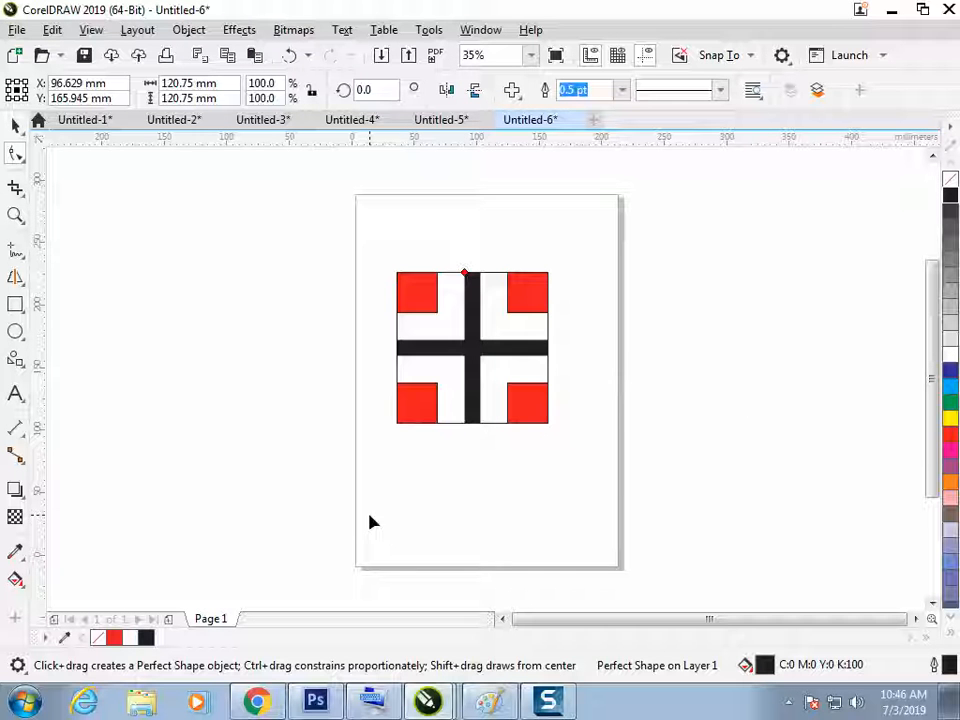
Step: Scale all three stacked shapes down together about their centre to about 56 mm
left_click(15, 125)
mouse_move(317, 221)
left_mouse_down()
mouse_move(561, 443)
mouse_move(508, 384)
left_mouse_up()
left_click(424, 369)
Step: Copy the three-shape emblem into the Paint notes, place it below the callout label, and switch back to CorelDRAW
key("z")
left_click_drag(381, 280, 594, 441)
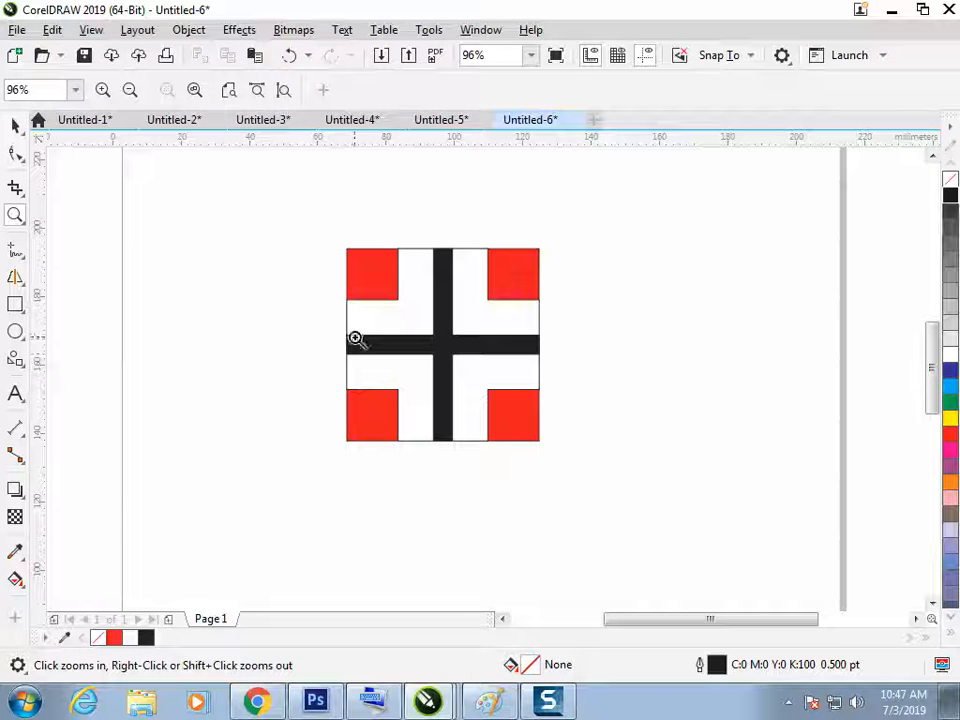
left_click(16, 126)
left_click_drag(246, 221, 558, 515)
key("ctrl+c")
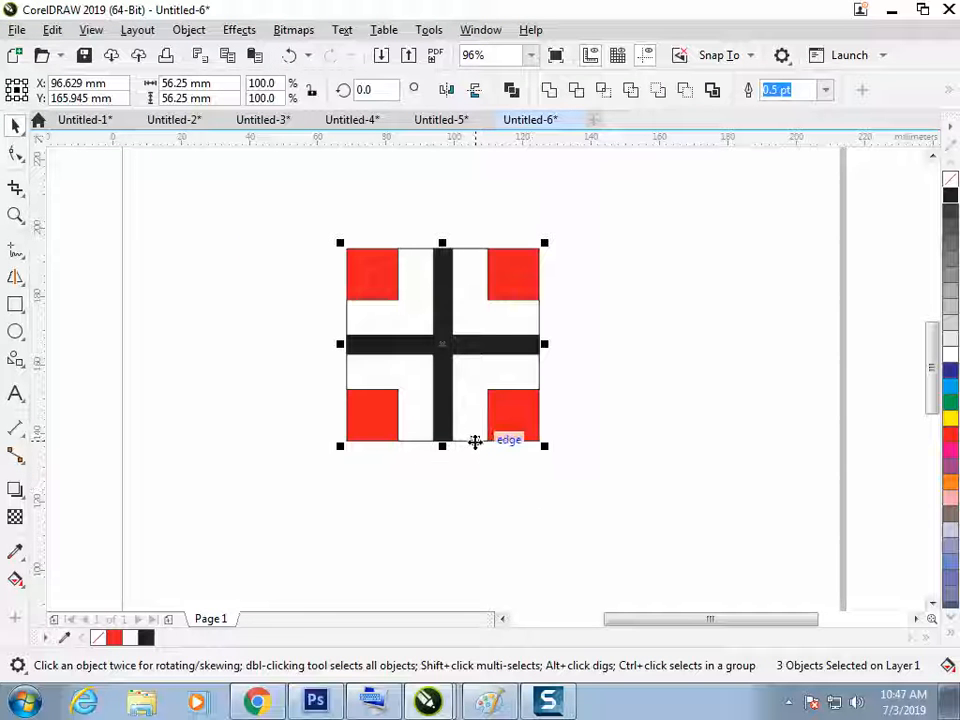
key("alt+Tab")
key("ctrl+v")
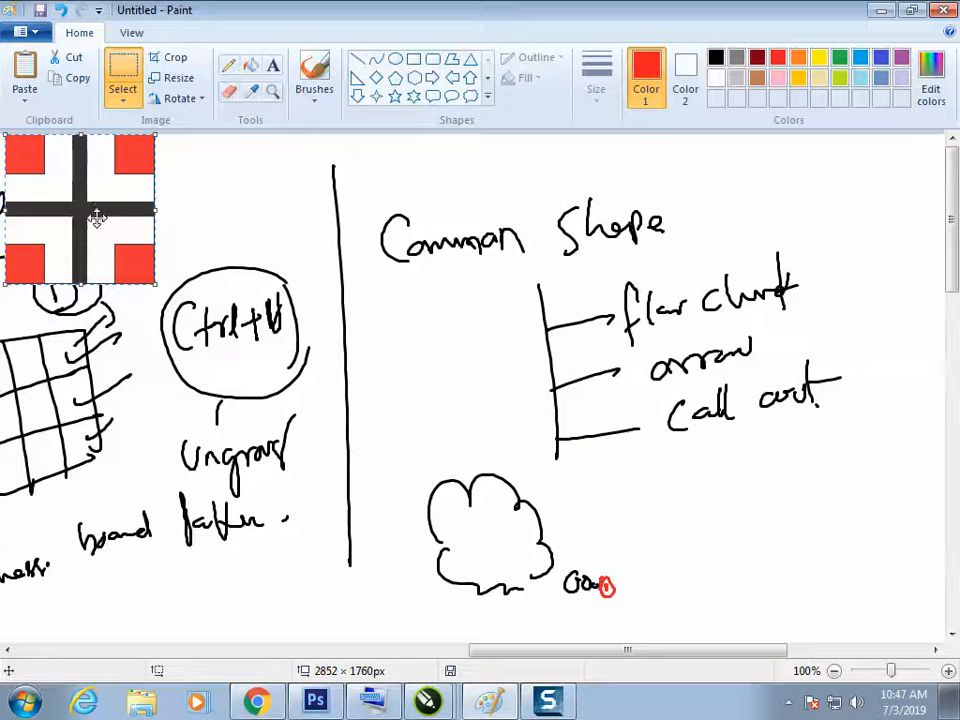
left_click_drag(77, 214, 754, 538)
left_click(450, 387)
key("alt")
key("alt+Tab")
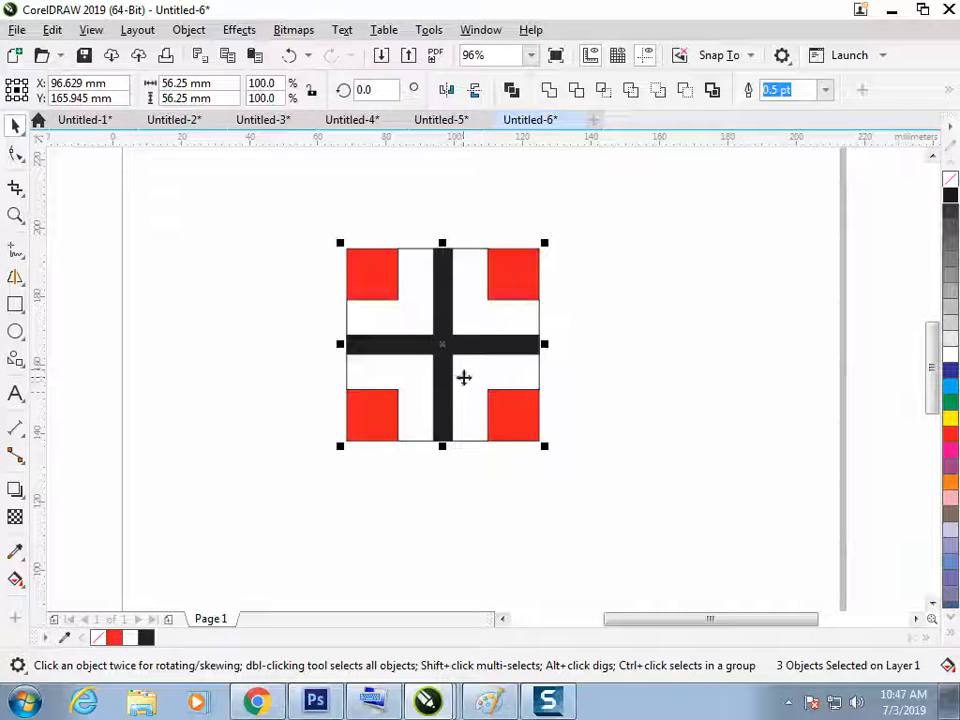
Step: Draw a wavy banner shape about 44 mm wide and 18 mm high beside the emblem's upper-left corner
left_click(16, 358)
left_click(106, 428)
left_click(512, 91)
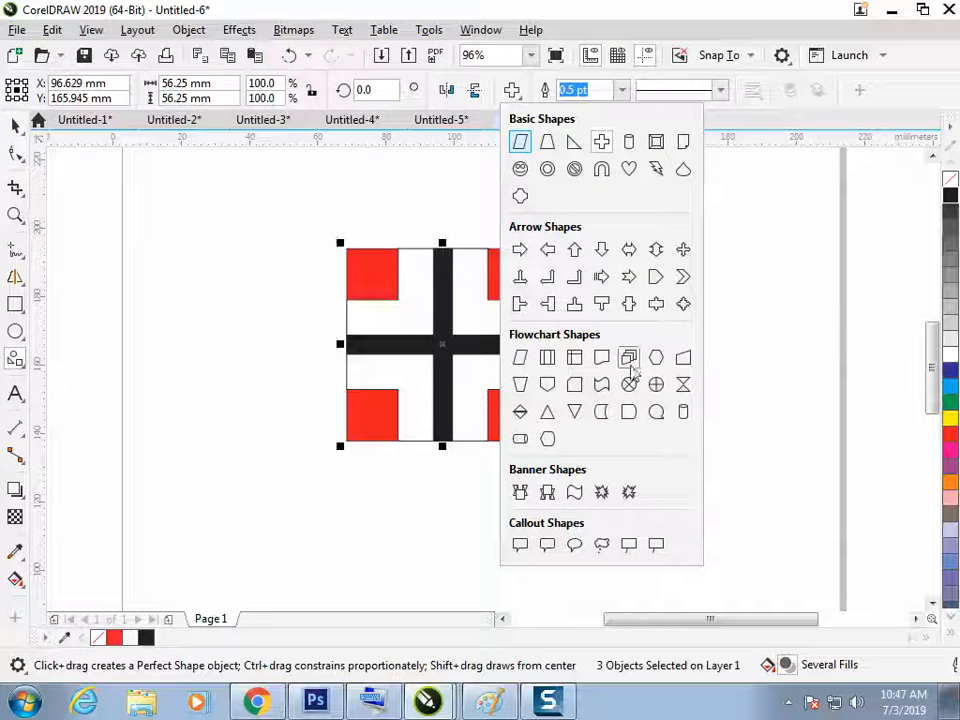
left_click(575, 492)
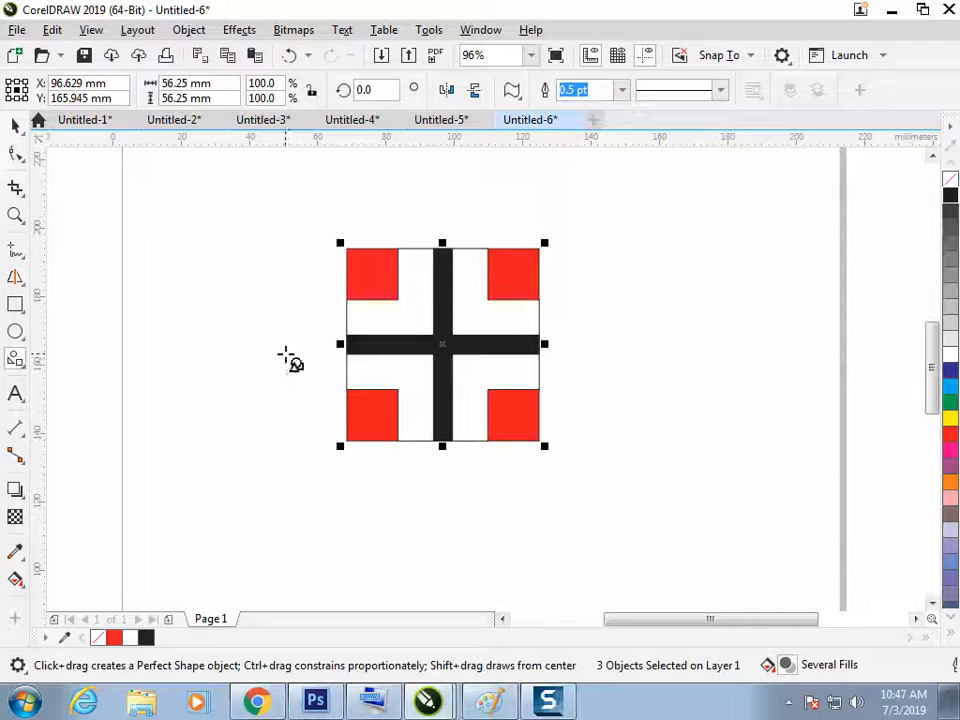
left_click_drag(145, 213, 305, 286)
Step: Deepen the wave of the banner shape, and delete the banner
left_click(15, 151)
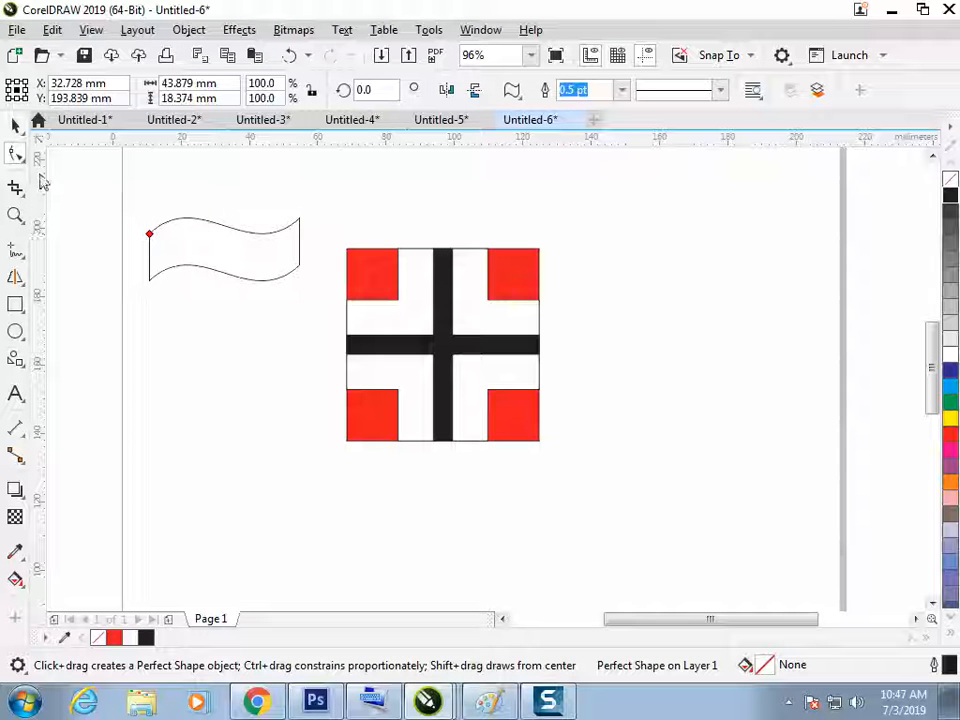
left_click_drag(149, 234, 150, 258)
key("space")
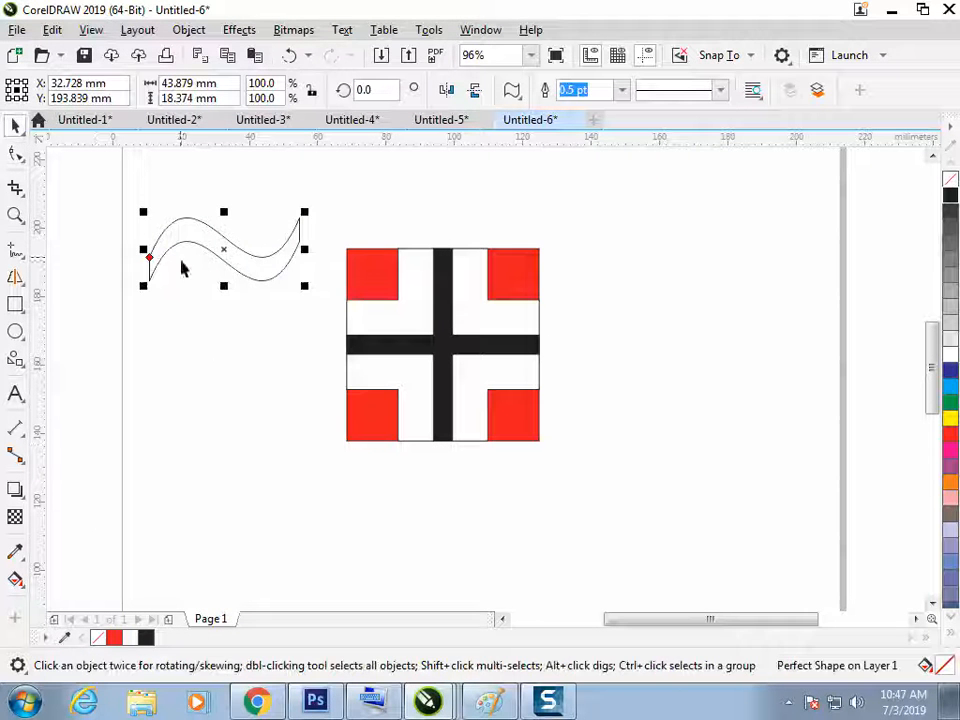
key("Delete")
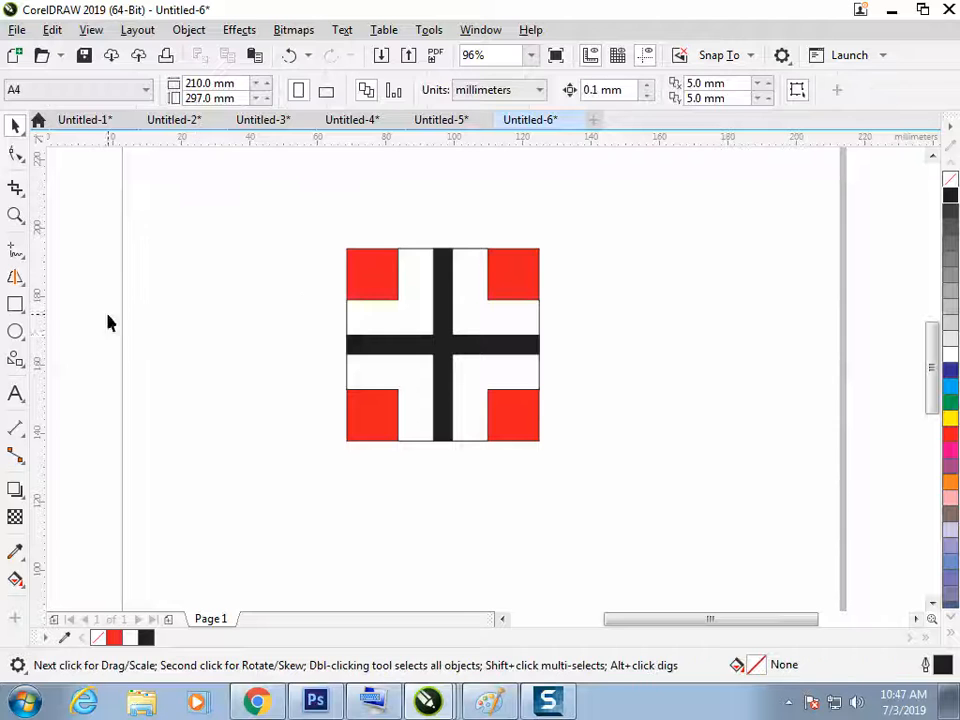
Step: Draw a four-way arrow about 39 mm by 44 mm left of the emblem, and slim its shafts and heads
left_click(16, 359)
left_click(512, 91)
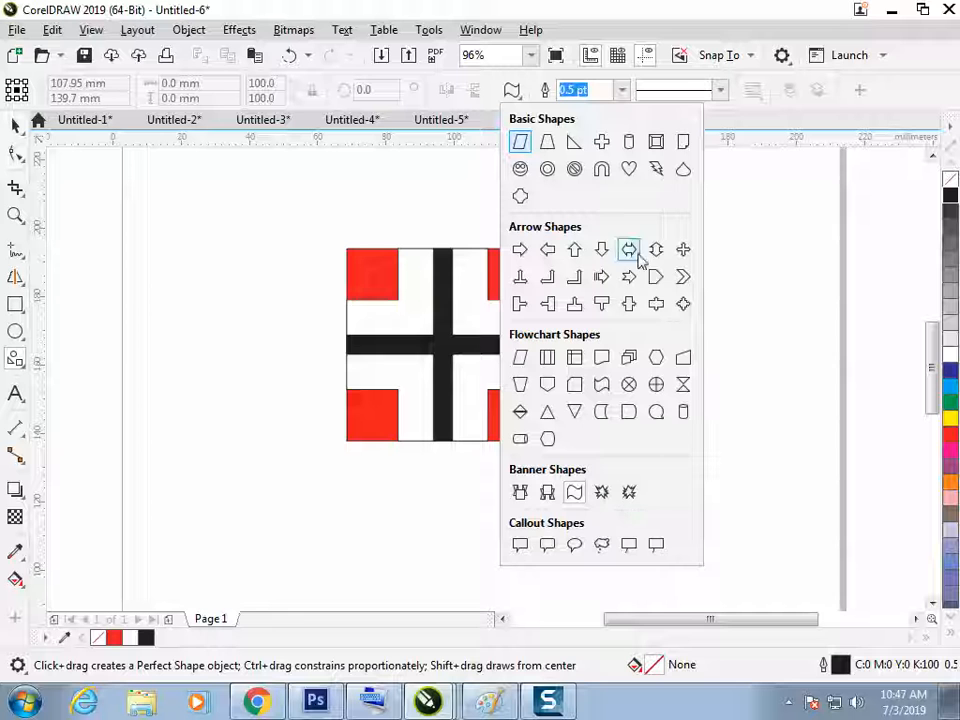
left_click(681, 251)
left_click_drag(145, 262, 284, 416)
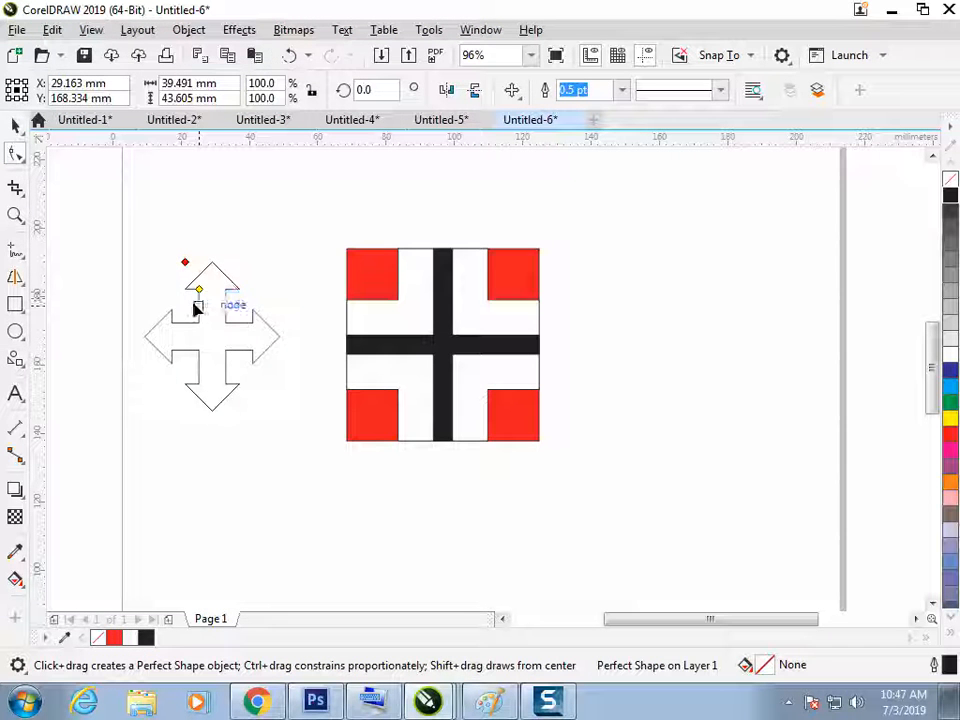
left_click_drag(204, 296, 198, 252)
left_click(15, 124)
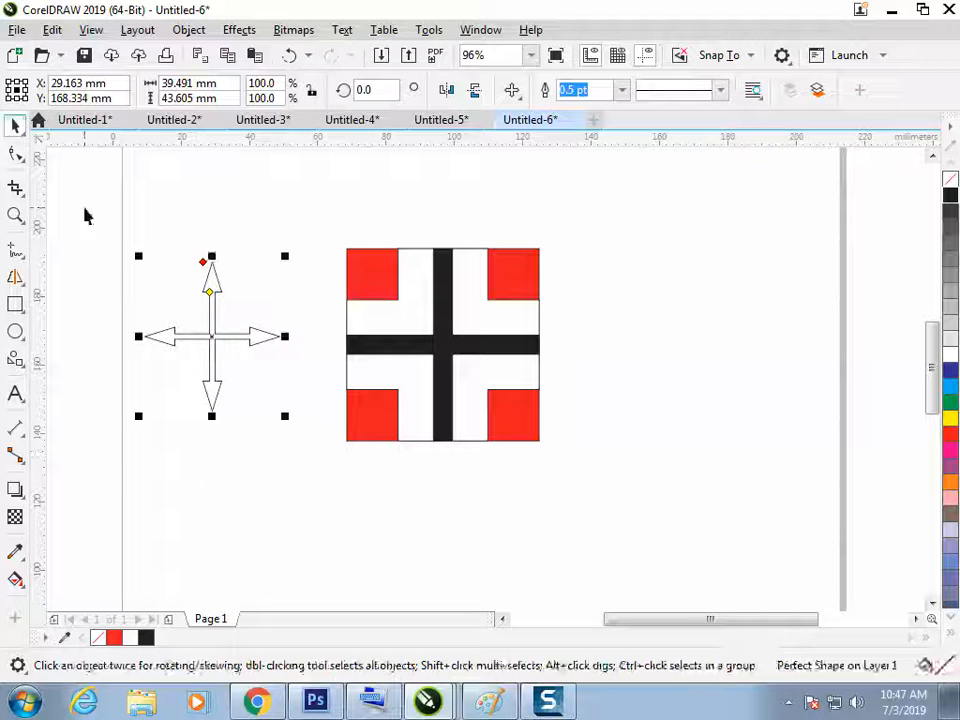
left_click(175, 582)
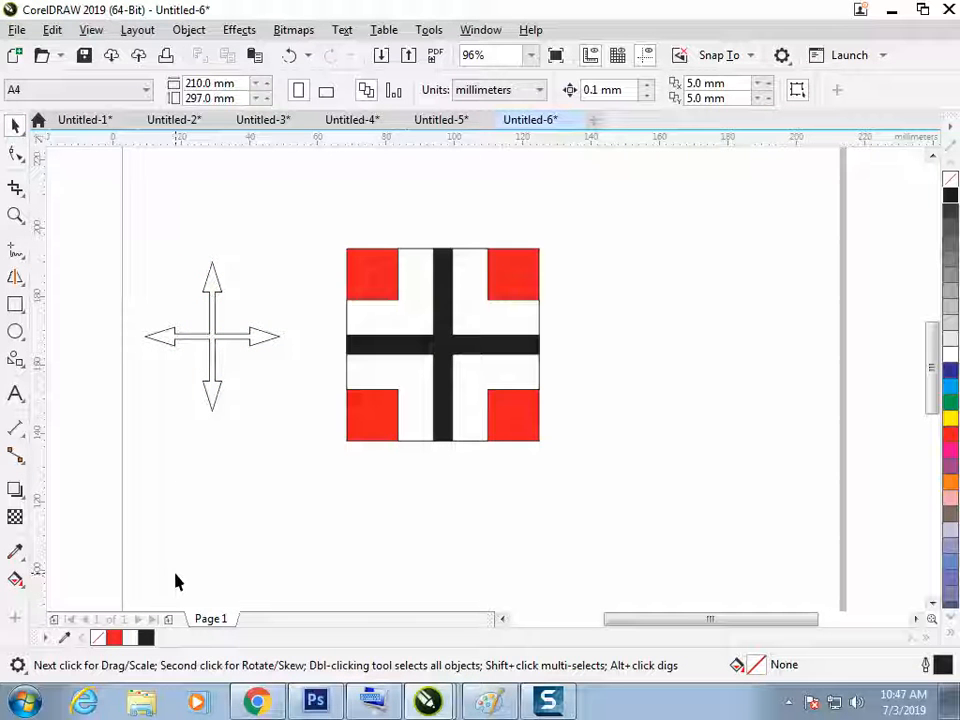
Step: Fill the four-way arrow with dark blue
left_click(222, 346)
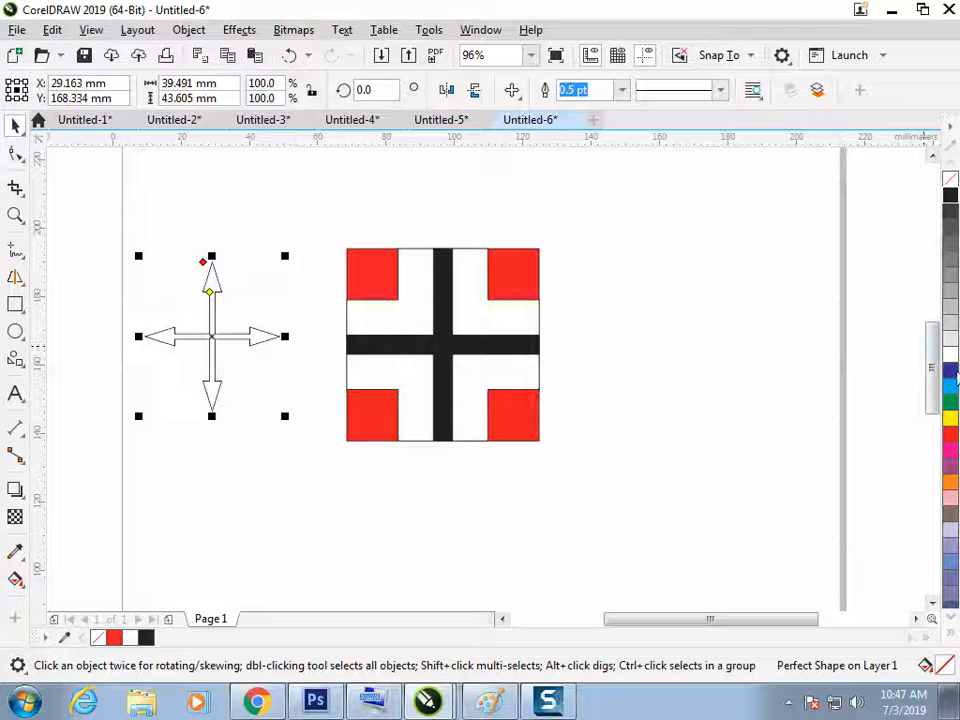
left_click(950, 370)
left_click(300, 390)
Step: Move the blue arrow to the emblem's right side and shift the whole emblem to the left
left_click_drag(255, 340, 724, 362)
left_click(557, 523)
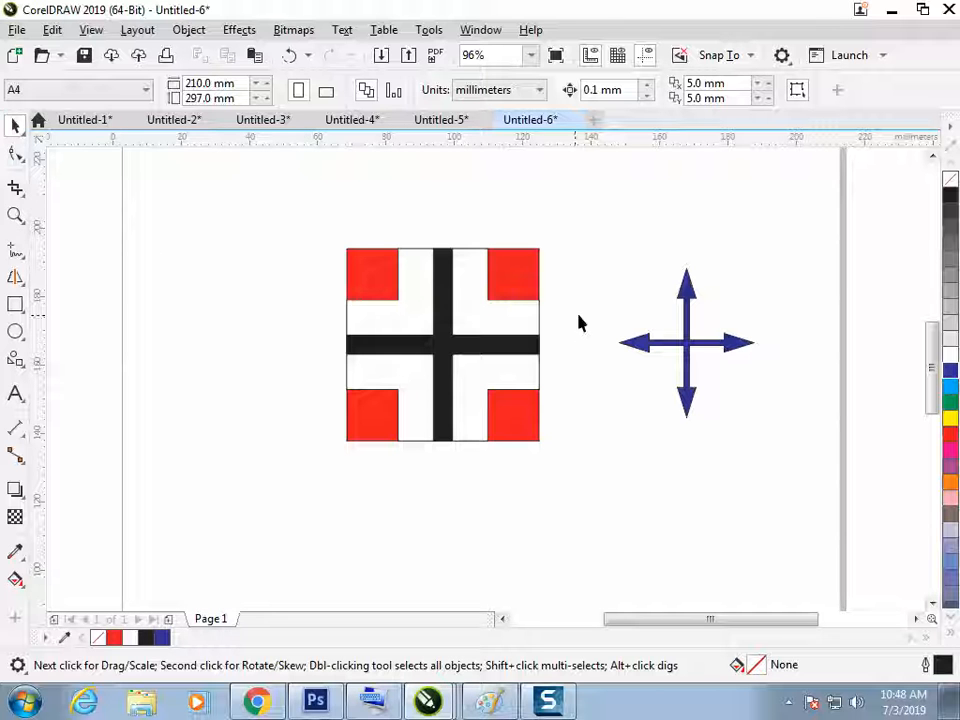
left_click_drag(338, 226, 568, 467)
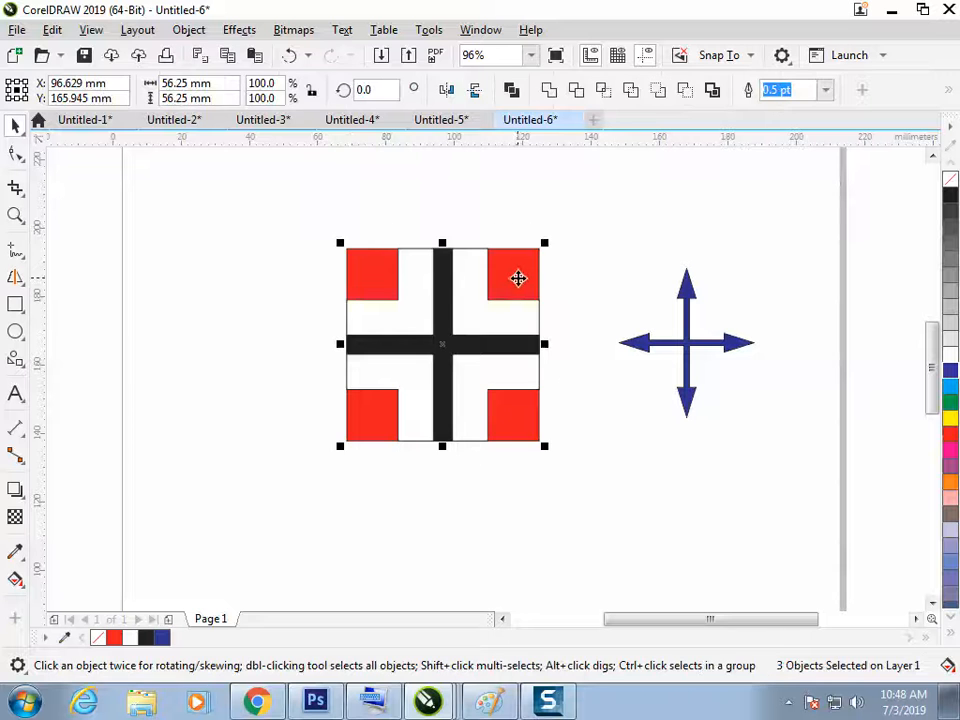
left_click_drag(516, 279, 413, 260)
Step: Copy the blue four-way arrow into Paint, place it right of the Common Shape list, and return to CorelDRAW
left_click_drag(564, 216, 770, 420)
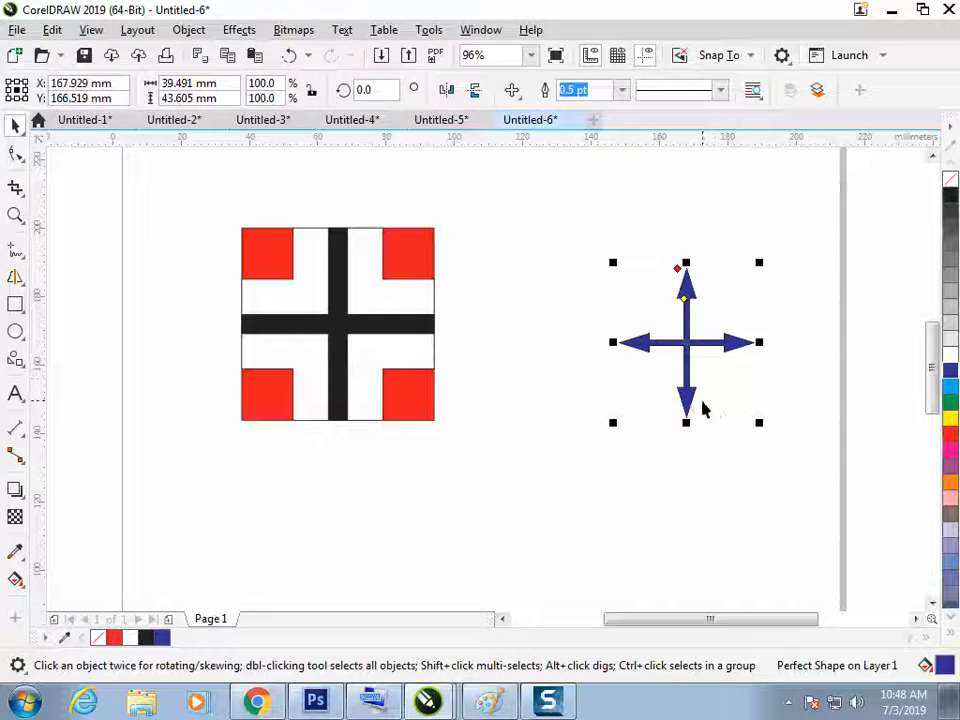
key("ctrl+c")
key("alt+Tab")
key("ctrl+v")
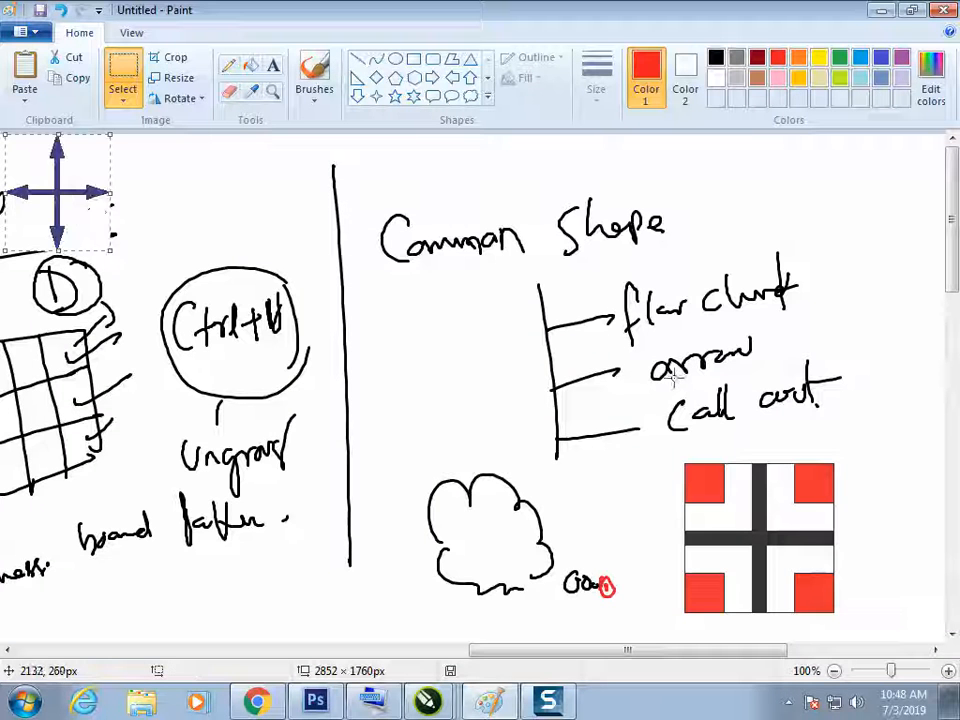
left_click_drag(72, 209, 904, 265)
left_click(714, 196)
key("alt+Tab")
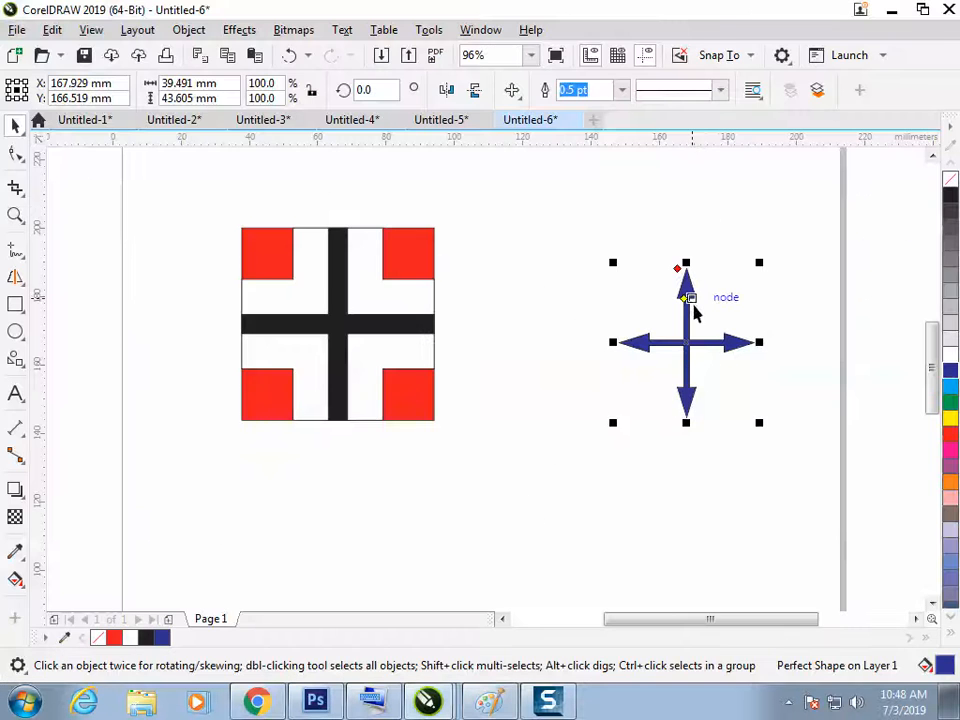
key("alt+Tab")
key("alt+Tab")
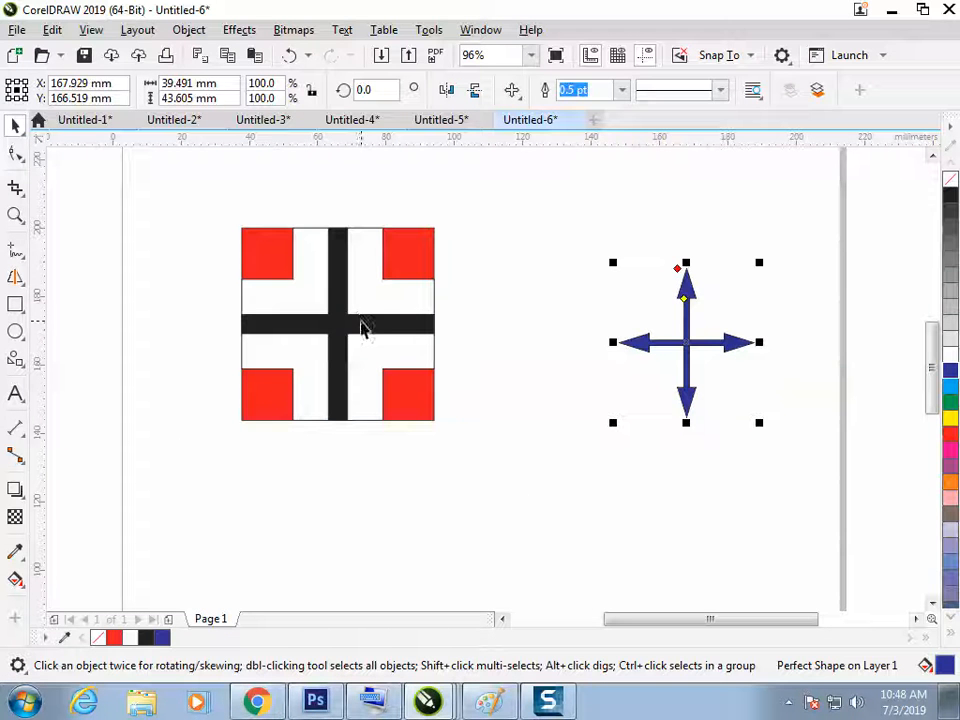
Step: Move the emblem and blue arrow together off the page's right side, and draw a smiley face about 47 mm wide on the page
left_click(321, 313, "shift")
left_click_drag(321, 313, 829, 272)
left_click(17, 359)
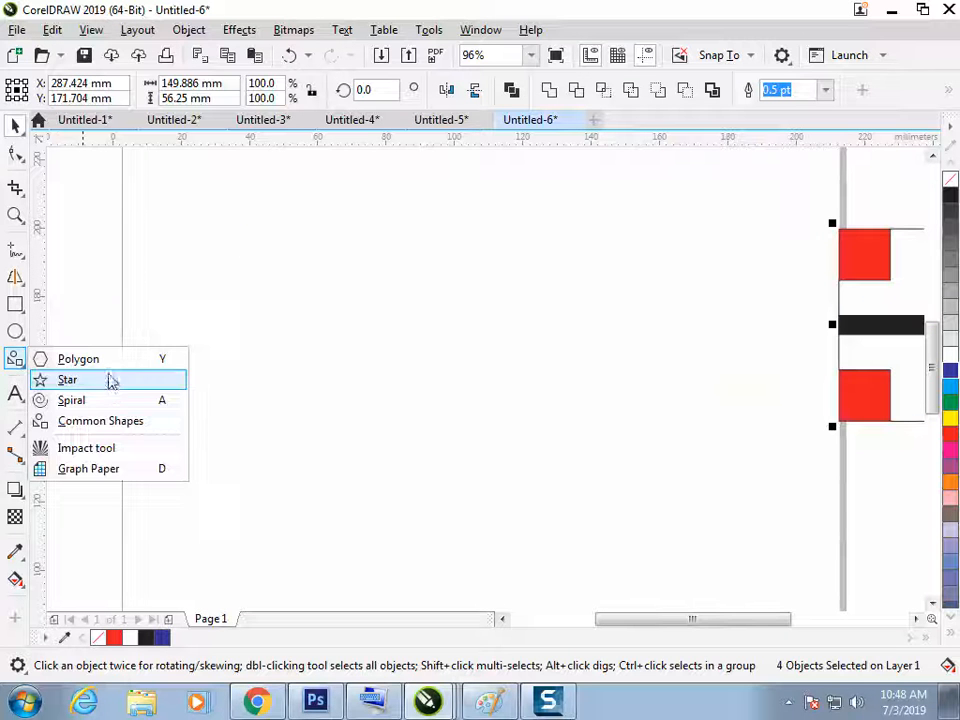
left_click(100, 421)
left_click(511, 91)
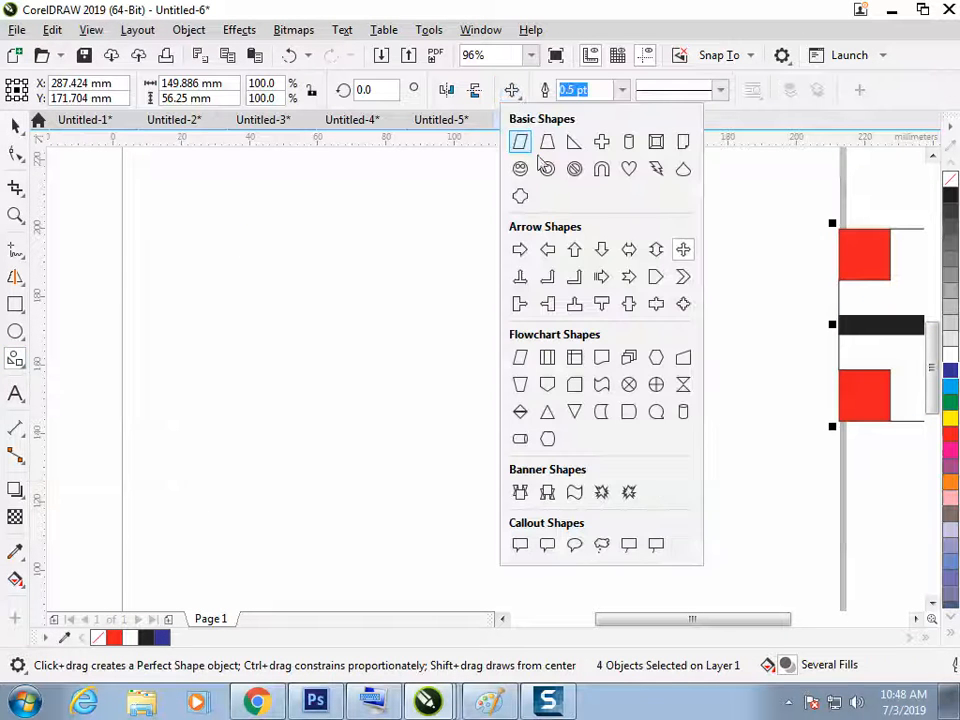
left_click(602, 141)
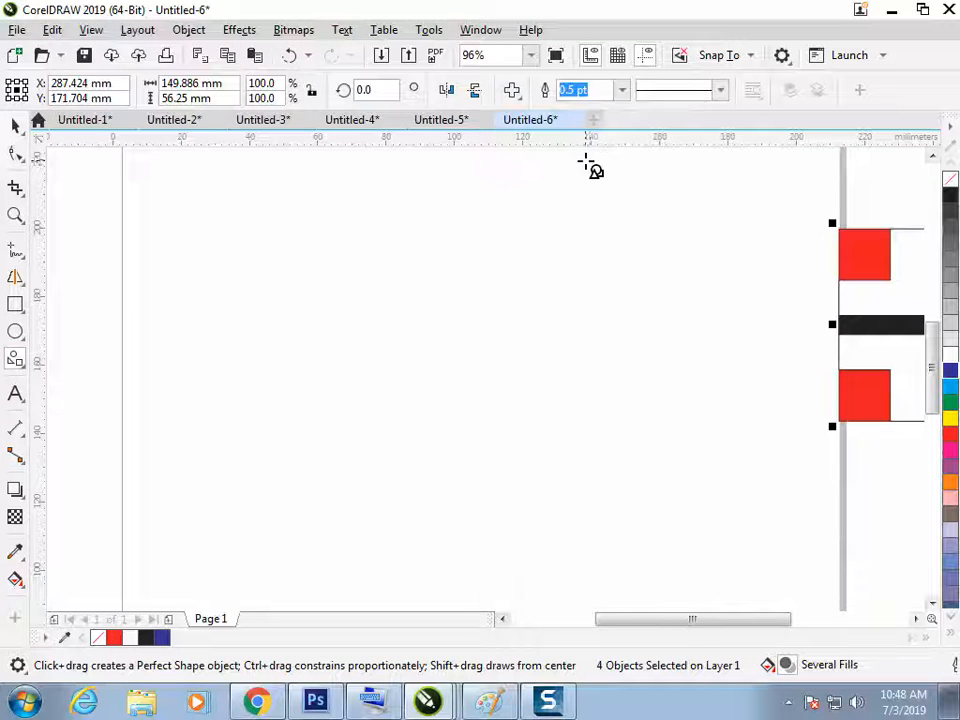
left_click(514, 94)
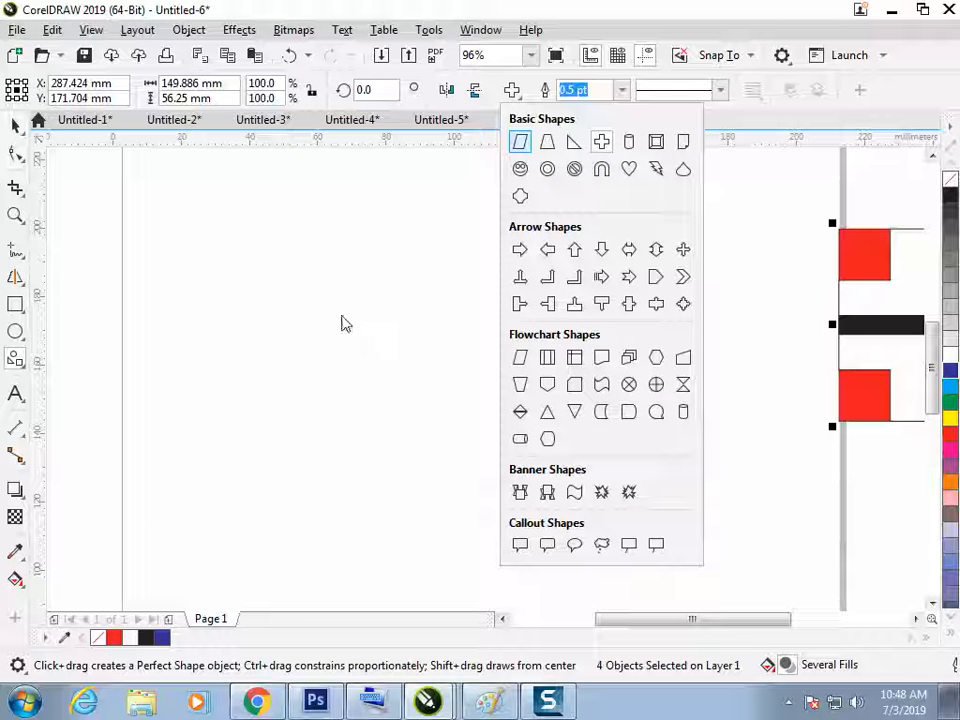
left_click(602, 169)
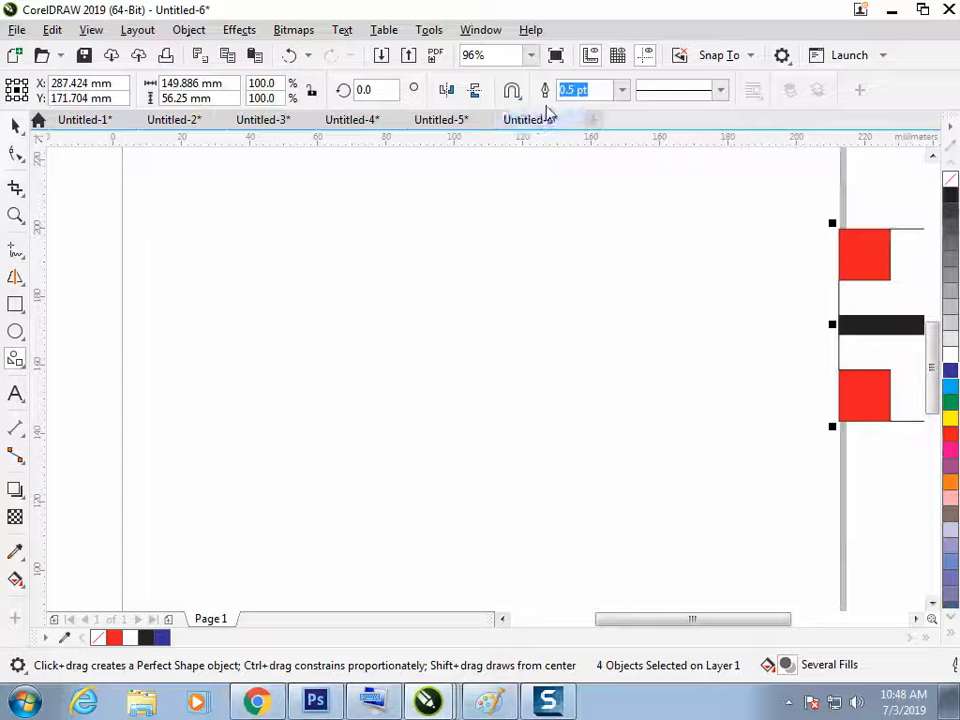
left_click(512, 91)
left_click(520, 166)
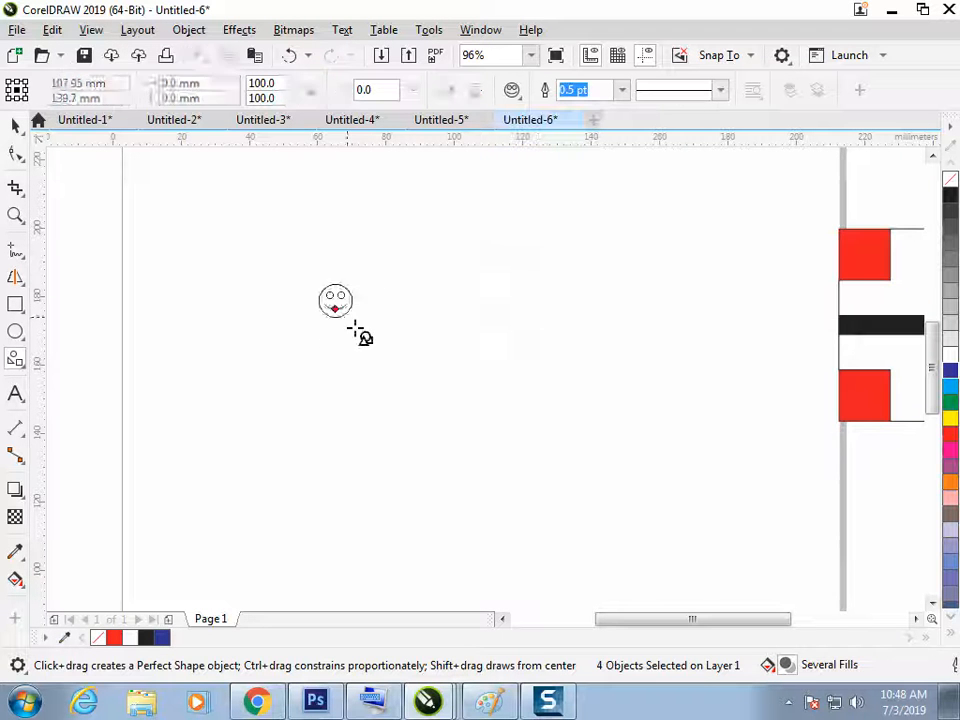
left_click_drag(355, 328, 405, 450)
Step: Convert the smiley face to curves and bend the left half of its mouth upward into a wavy line
left_click(188, 29)
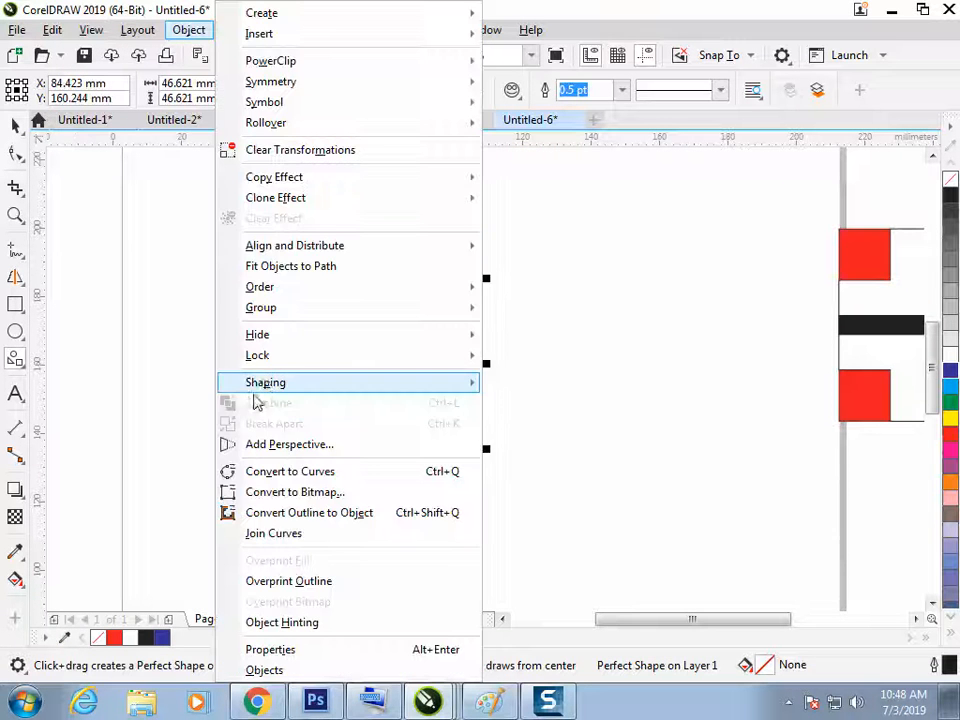
left_click(268, 472)
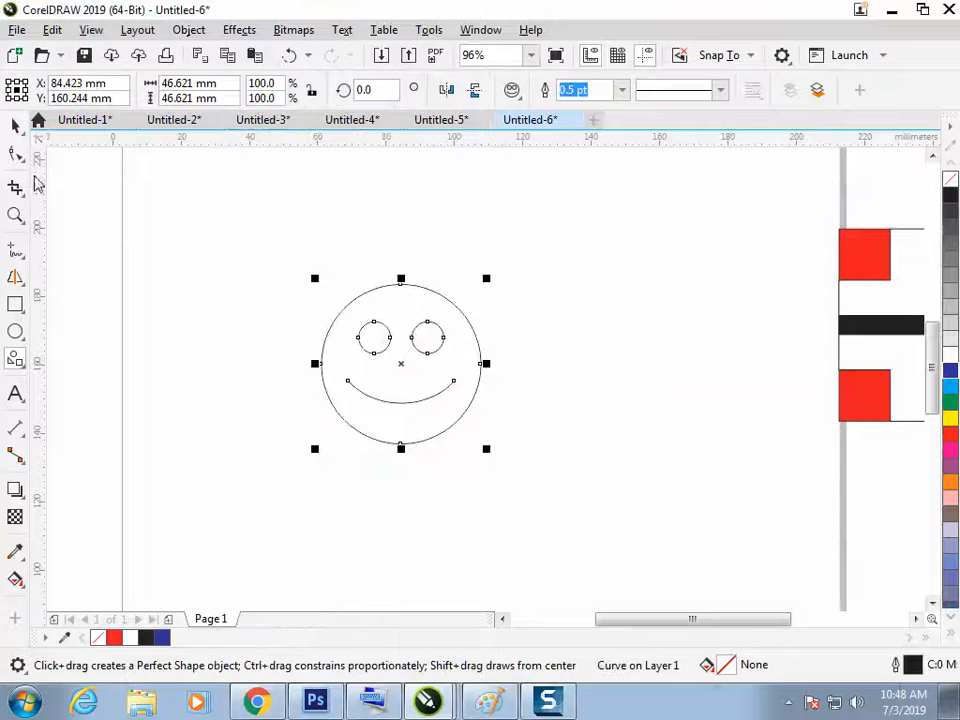
key("F10")
left_click(347, 381)
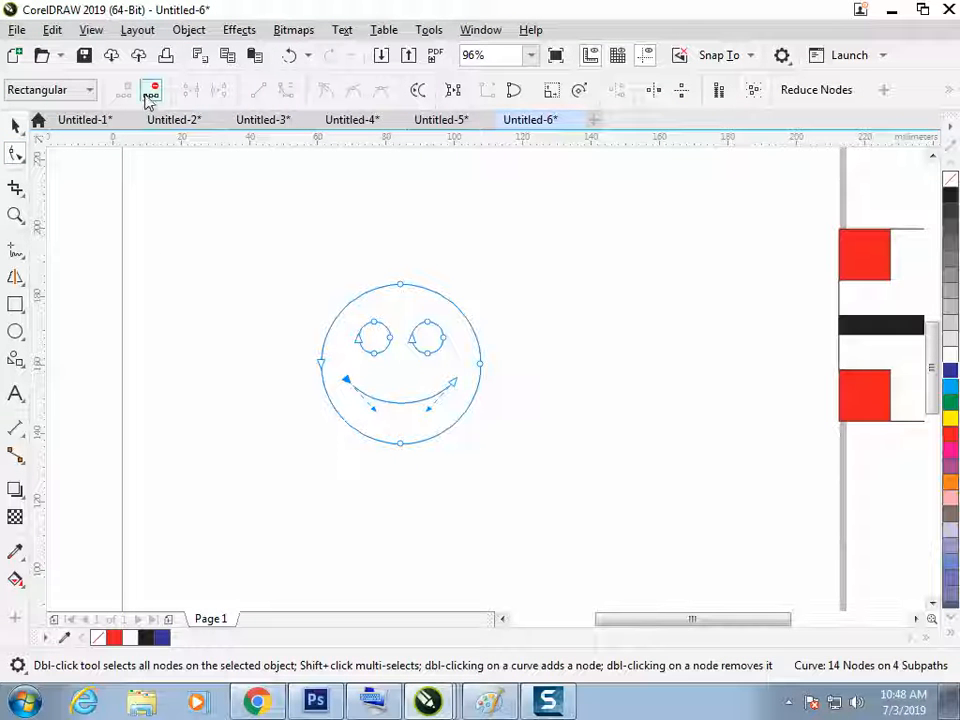
left_click_drag(378, 414, 381, 445)
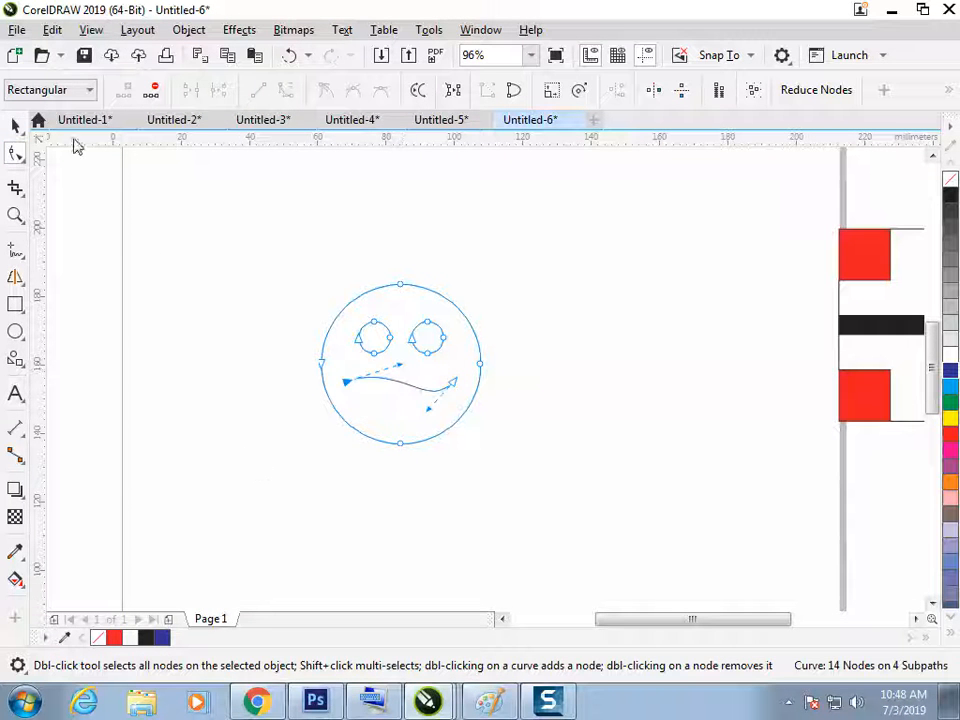
key("space")
left_click(298, 506)
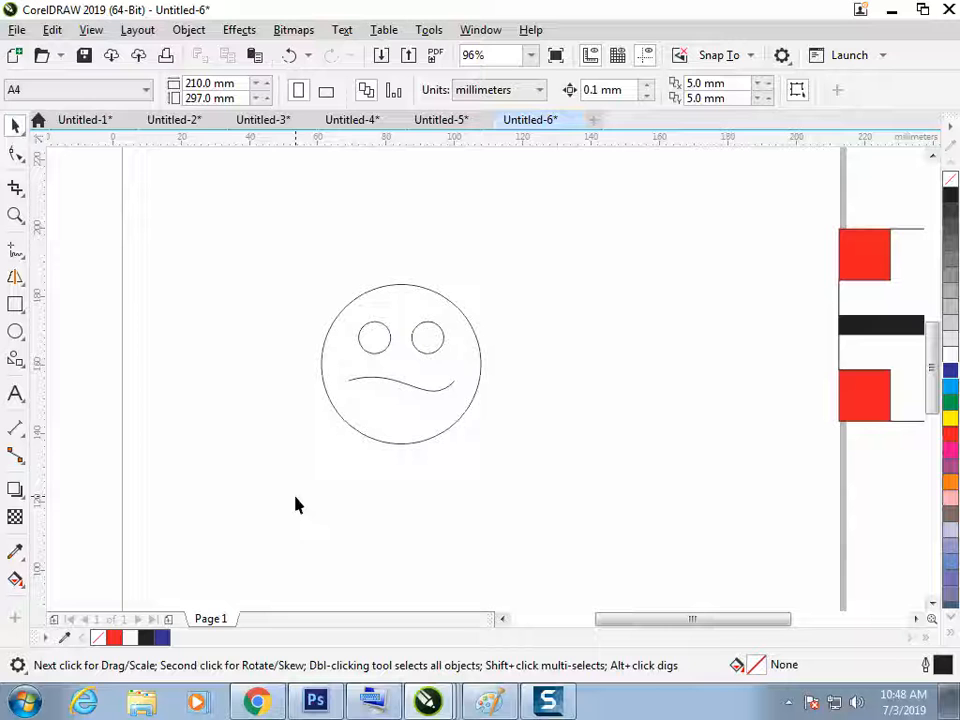
Step: Move the wavy-mouthed face slightly down and to the left, and set its outline width to 10 pt
left_click(378, 391)
left_click_drag(414, 372, 319, 413)
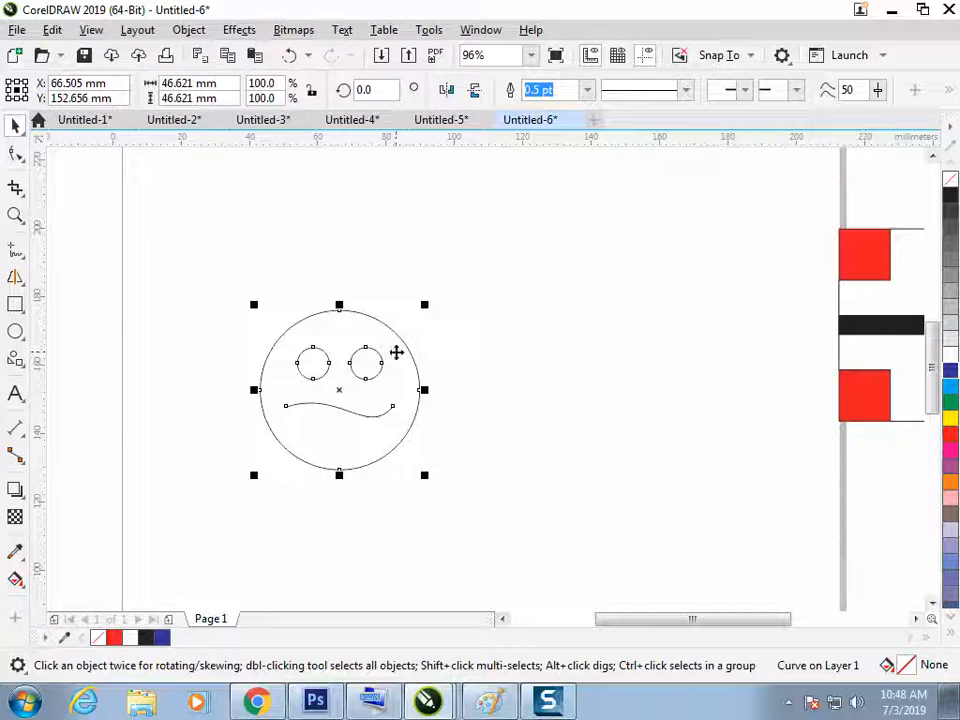
left_click(587, 90)
left_click(538, 218)
left_click(534, 354)
left_click_drag(203, 270, 556, 544)
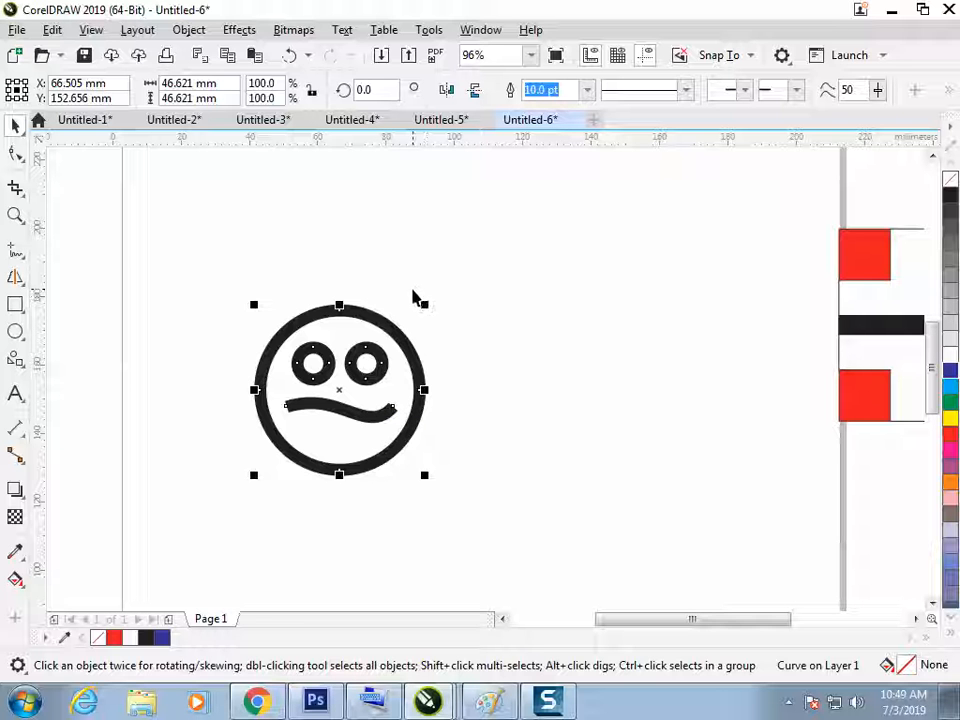
left_click(382, 278)
left_click_drag(238, 266, 463, 514)
left_click(15, 362)
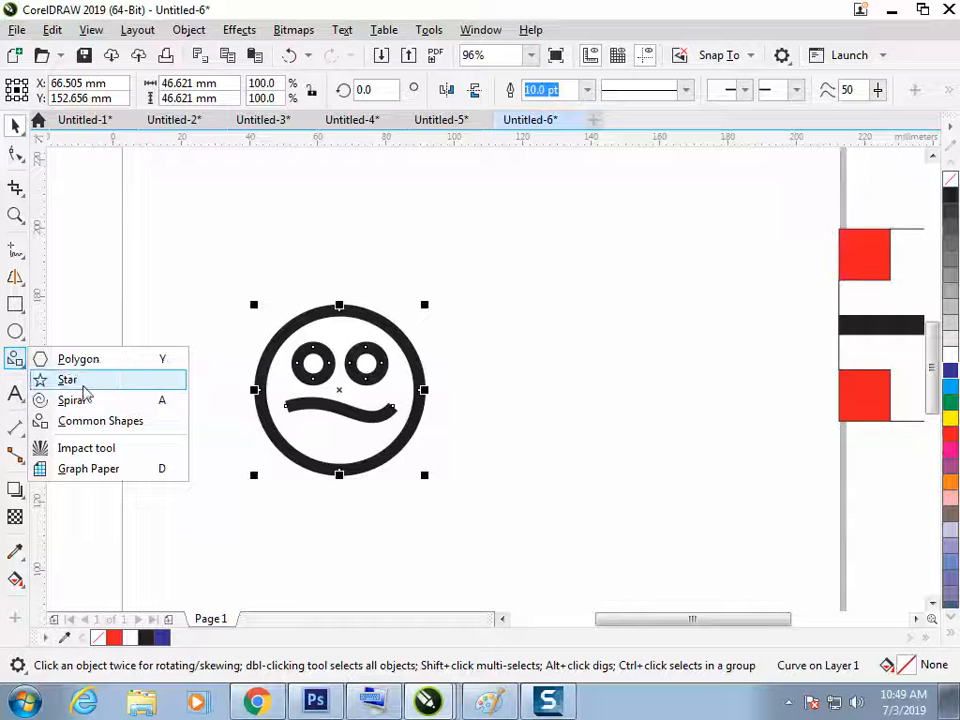
left_click(105, 421)
left_click(514, 92)
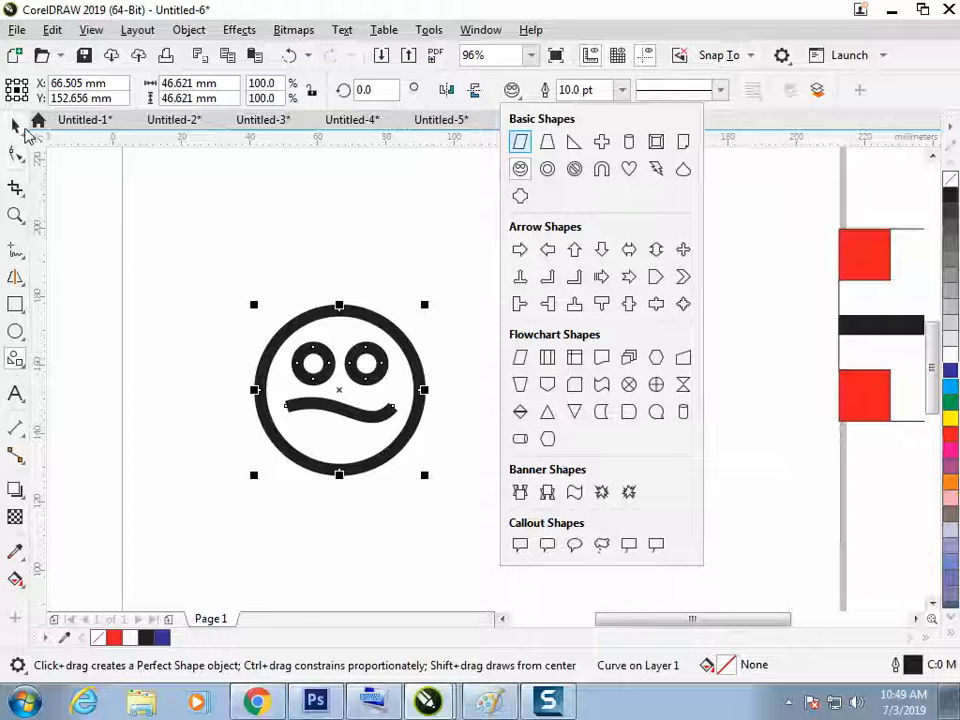
left_click(18, 130)
left_click_drag(140, 233, 145, 238)
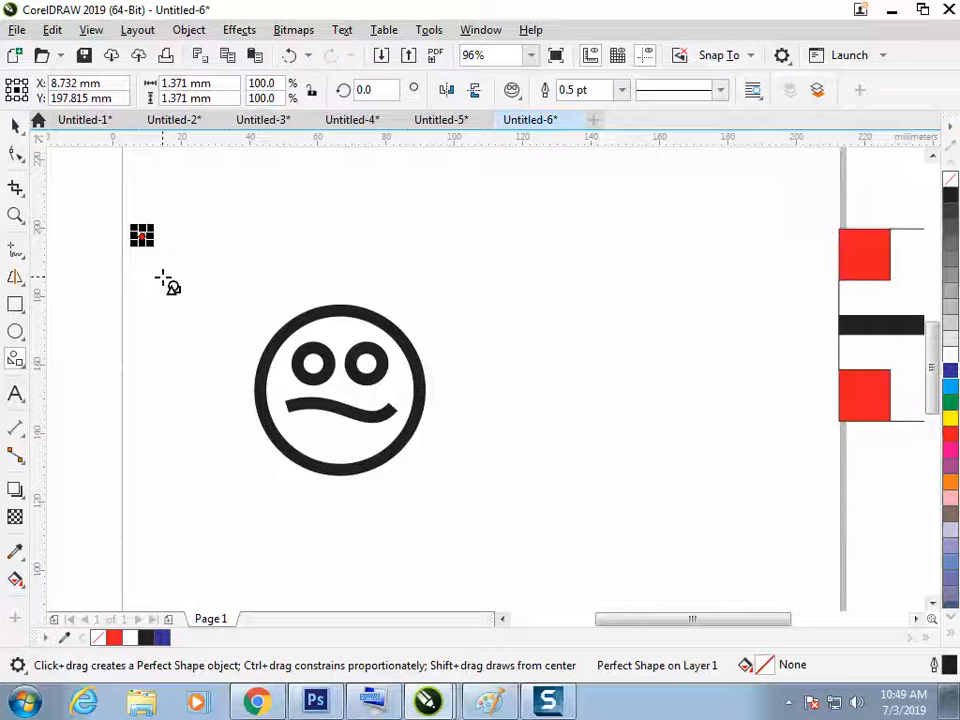
key("ctrl+z")
left_click(16, 125)
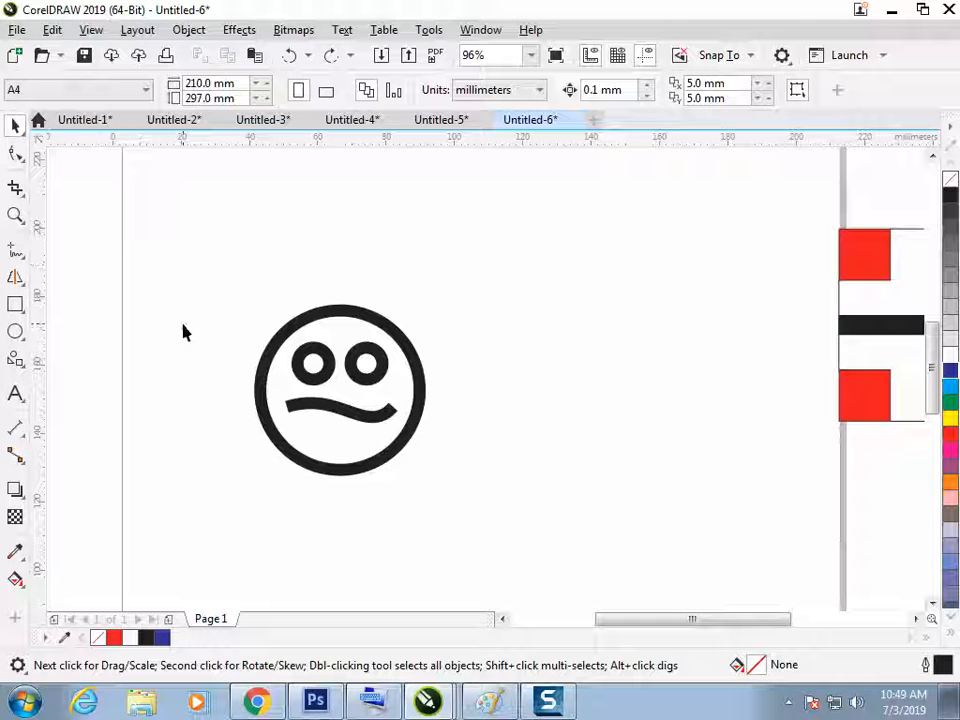
Step: Draw a circle about 48 mm wide to the right of the bold face with the Ellipse tool
left_click(24, 311)
left_click(23, 336)
left_click(23, 336)
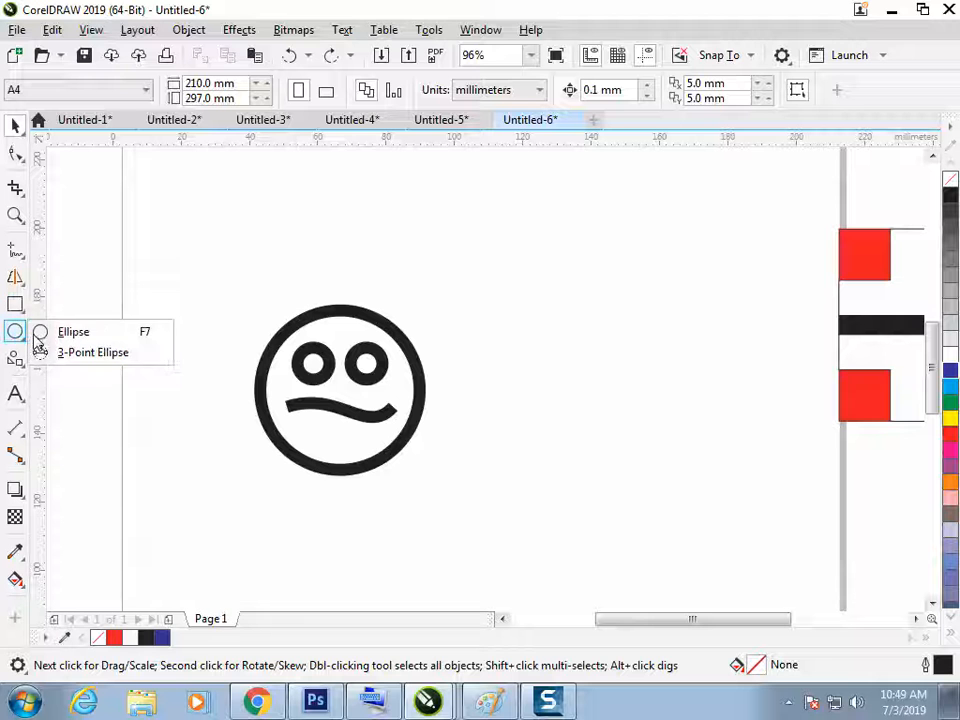
left_click(62, 332)
mouse_move(500, 275)
left_mouse_down()
mouse_move(663, 440)
mouse_move(556, 352)
left_mouse_up()
key("Delete")
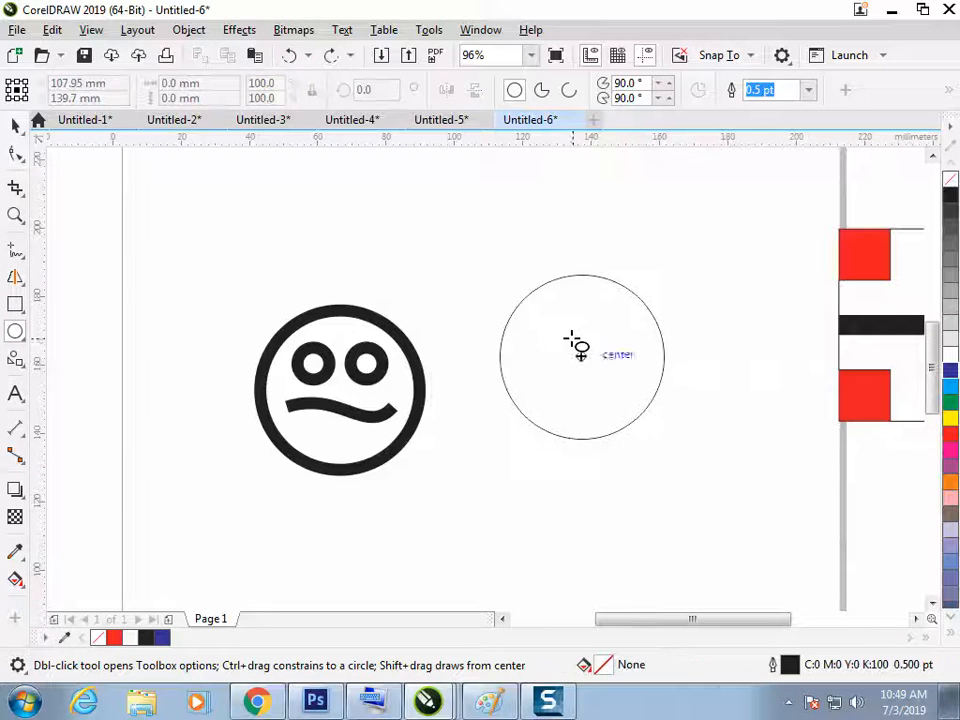
Step: Add two eyes inside the new circle as copies of it scaled to 20%, about 9.6 mm wide each
key("space")
left_click(580, 341)
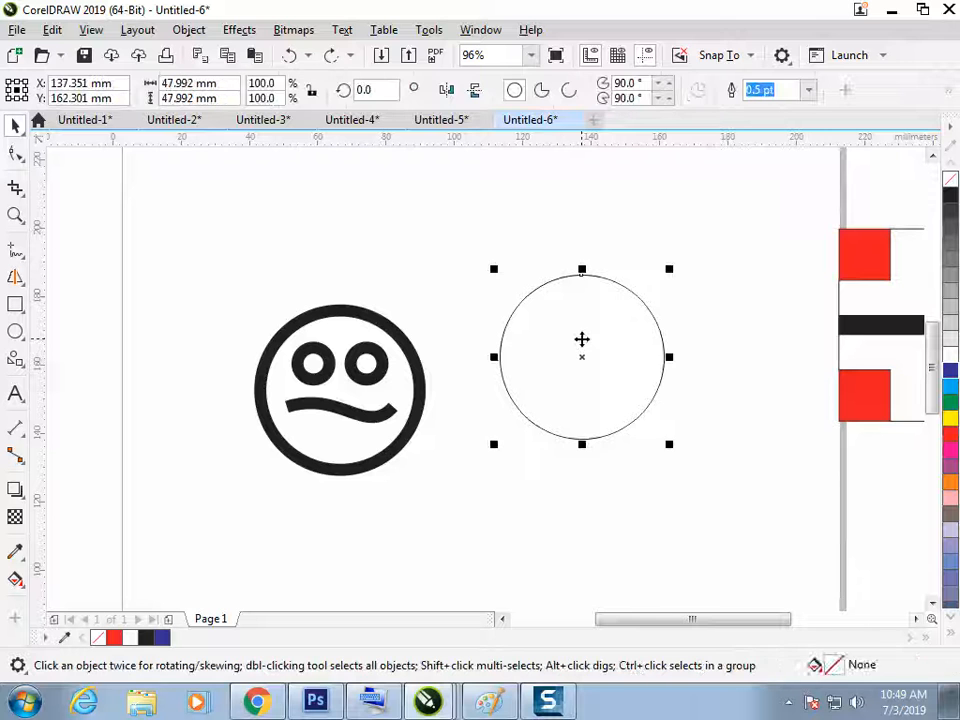
left_click_drag(671, 447, 612, 345)
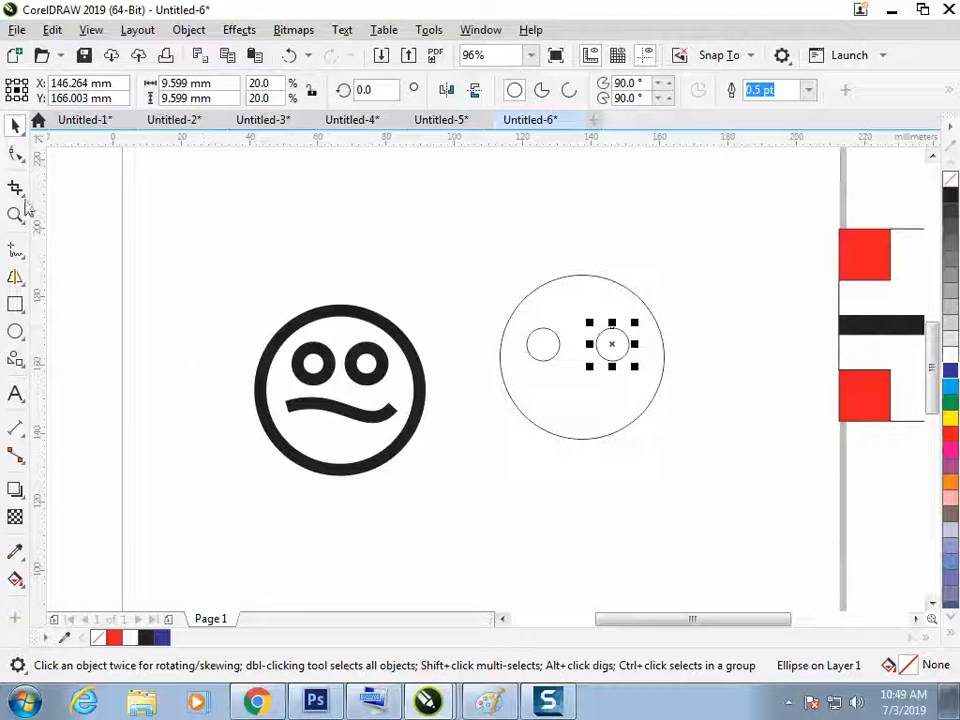
Step: Draw a straight horizontal mouth line about 17 mm long below the eyes of the new face
left_click(15, 250)
left_click(552, 386)
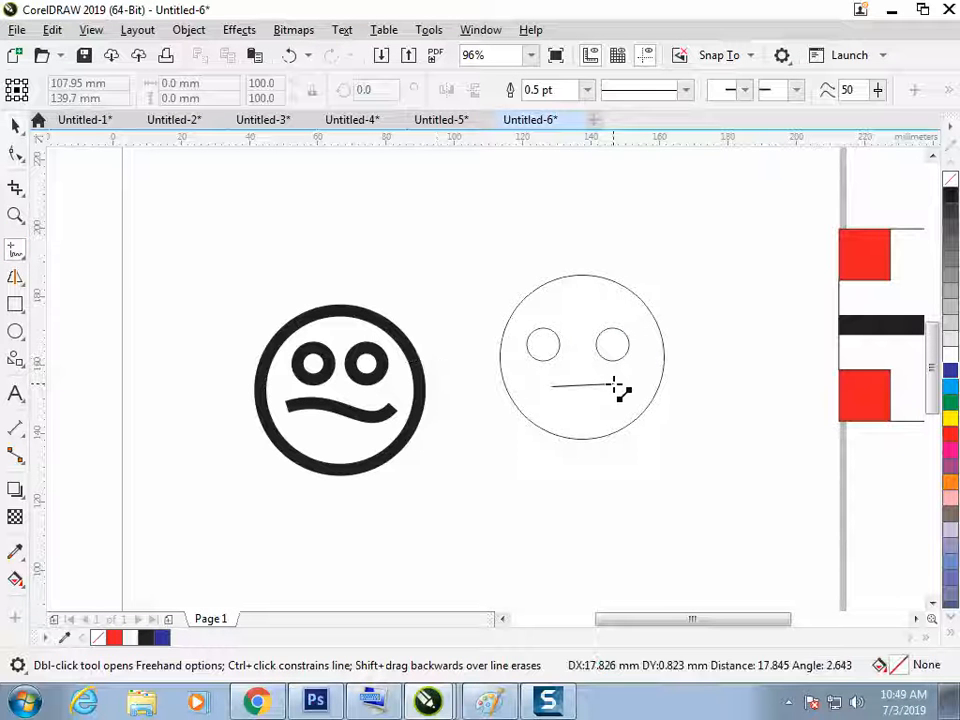
left_click(612, 386)
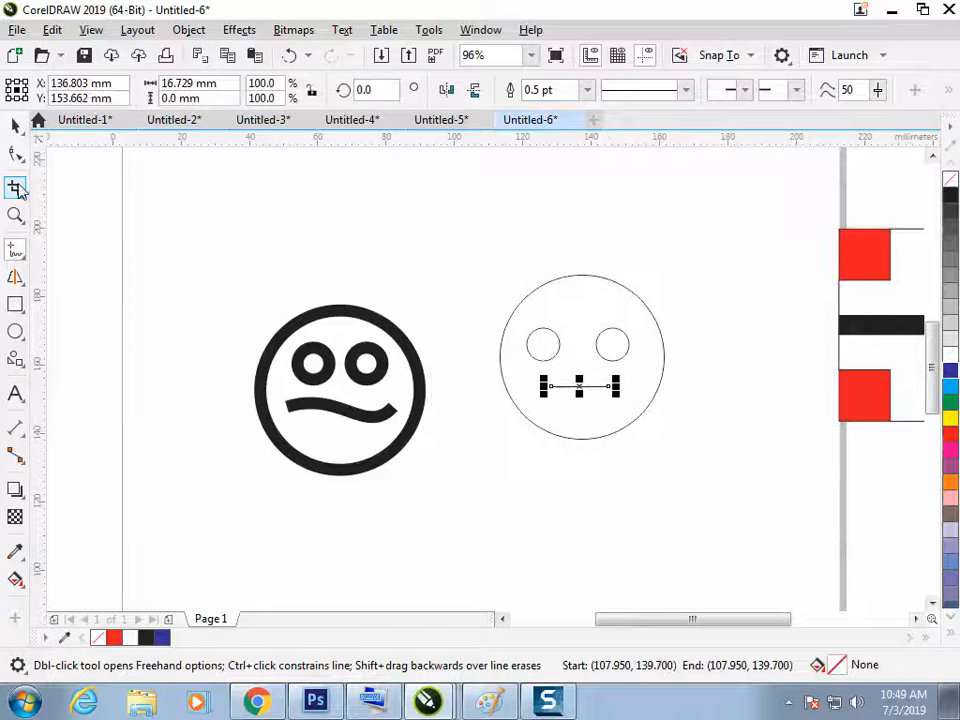
Step: Add a node at the middle of the mouth line and raise it into a peak
left_click(15, 153)
left_click(605, 389)
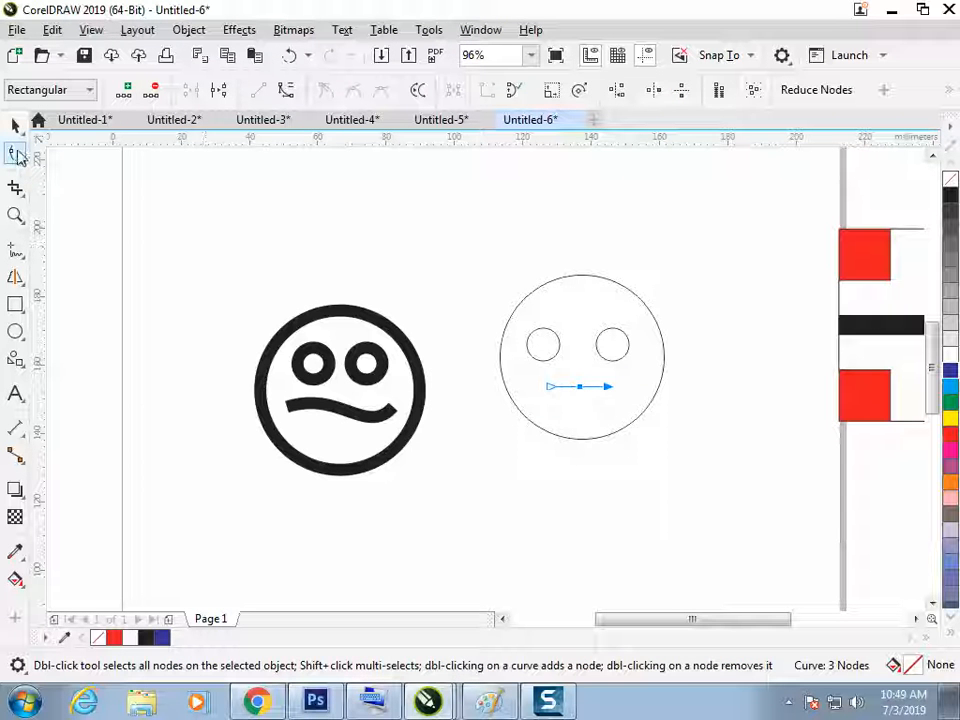
left_click(581, 375)
left_click(580, 386)
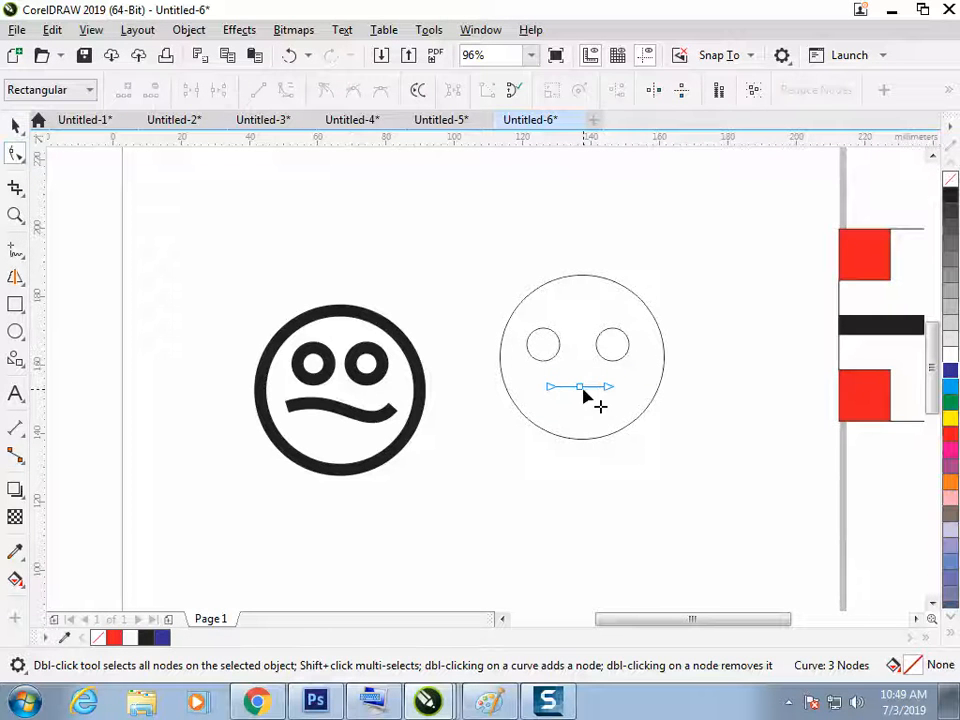
left_click_drag(580, 387, 578, 371)
Step: Convert both mouth segments to curves, make the middle node symmetrical, and shift the peak slightly to the right
left_click(281, 94)
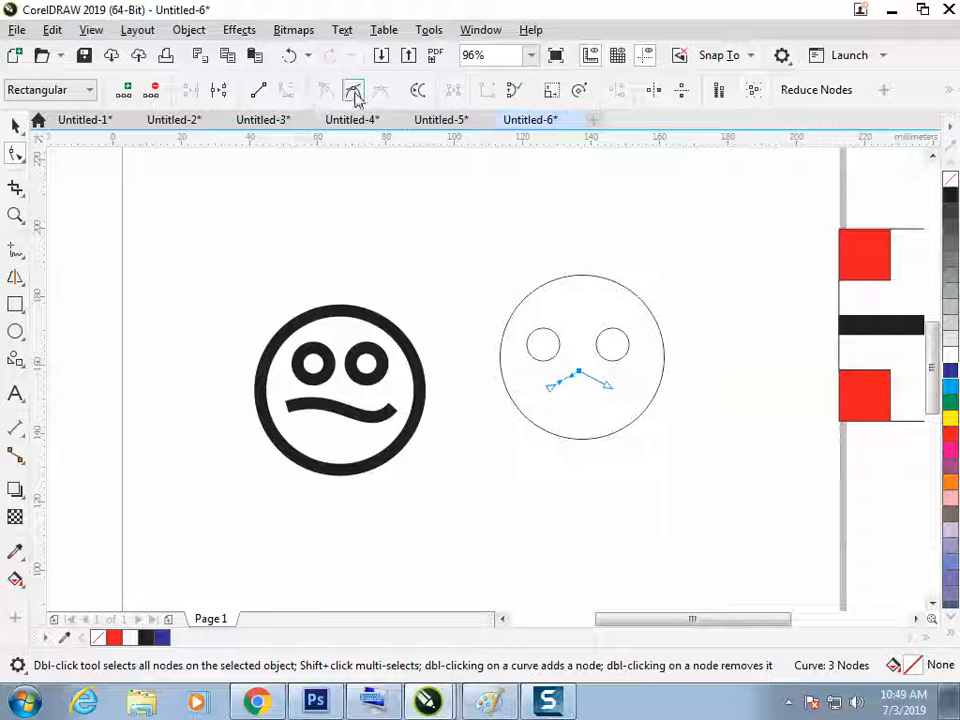
left_click(608, 385)
left_click(284, 91)
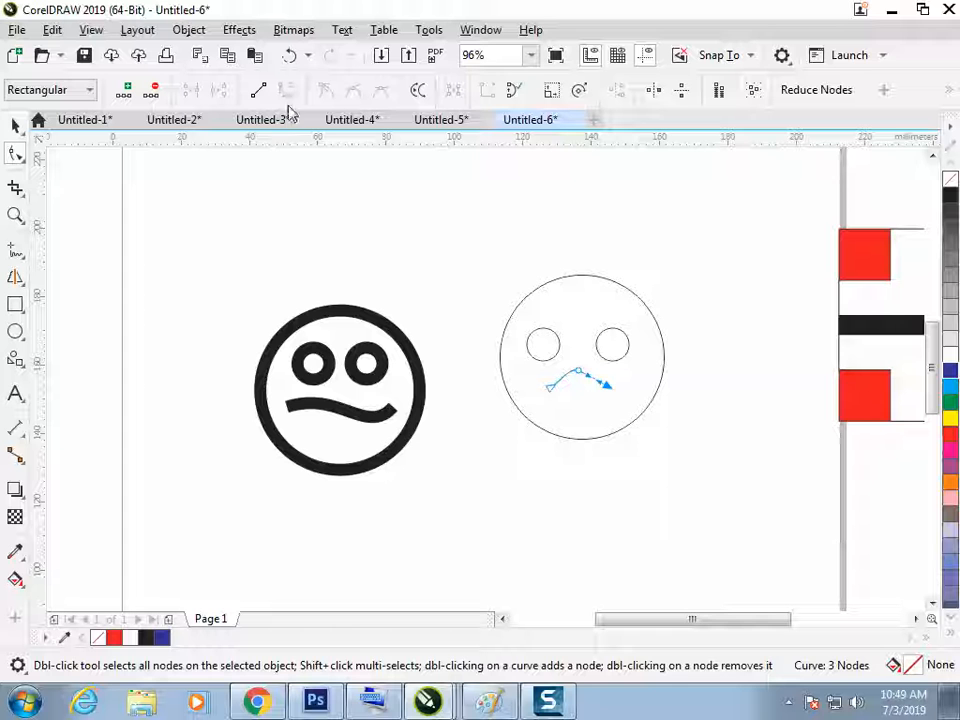
left_click(580, 379)
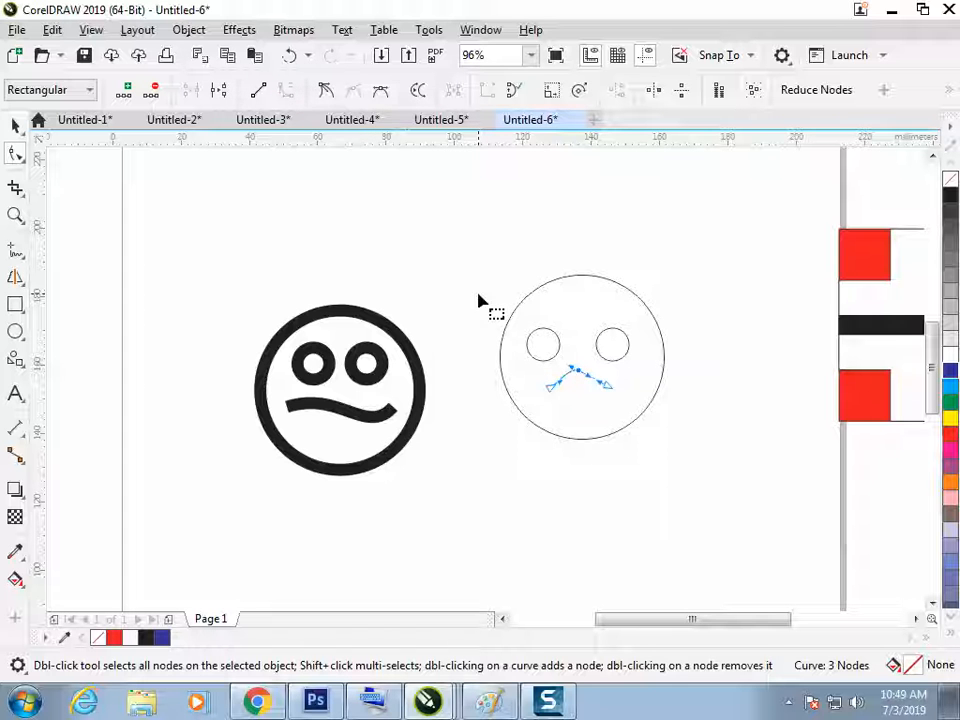
left_click(380, 92)
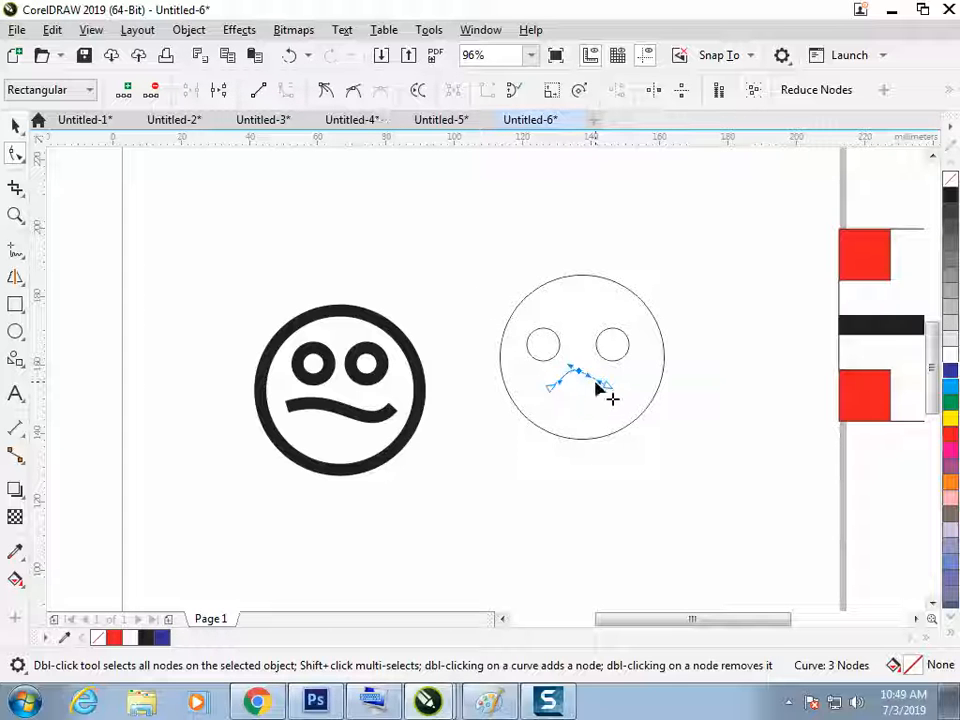
mouse_move(579, 380)
left_mouse_down()
mouse_move(598, 382)
mouse_move(588, 396)
left_mouse_up()
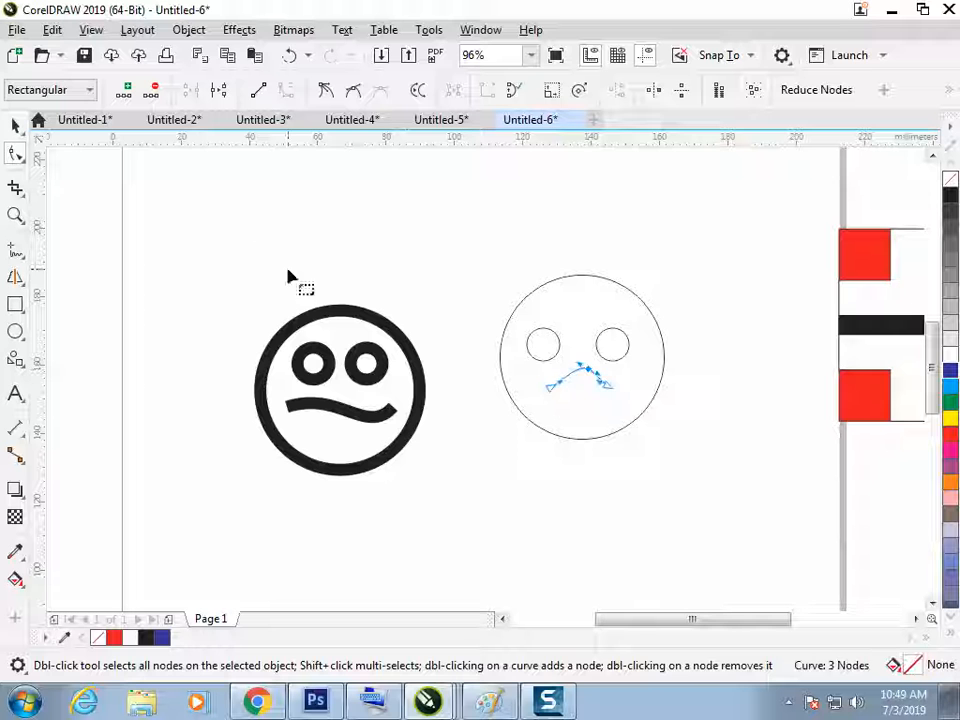
left_click(15, 126)
left_click(226, 287)
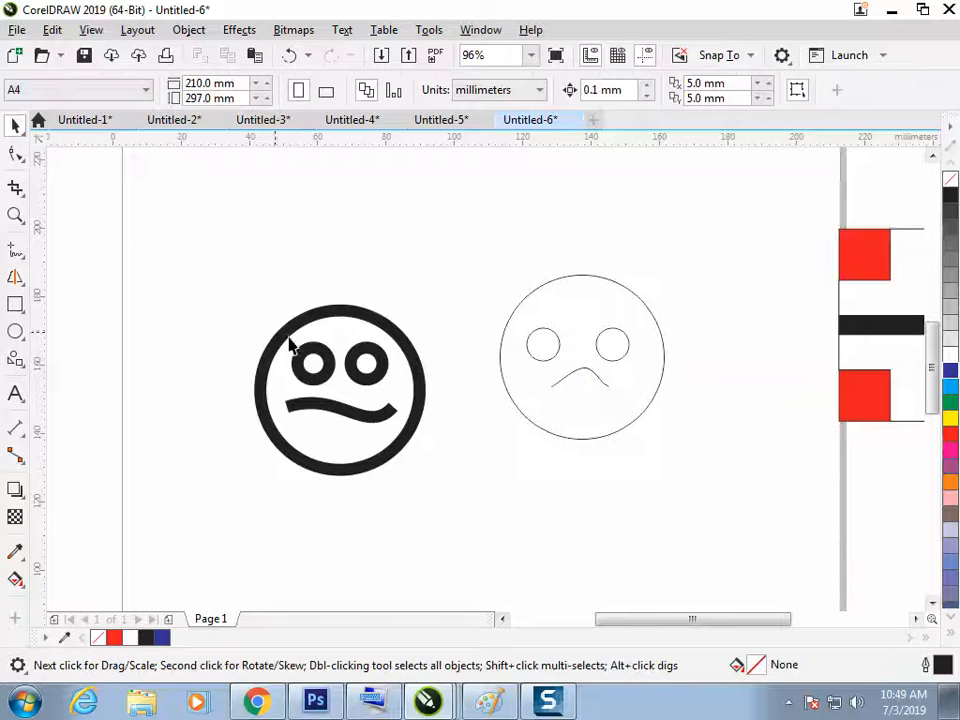
Step: Draw a small smiley face about 27 mm wide near the page's left edge, above the bold face, and turn its mouth into a frown
left_click(598, 386)
left_click(337, 428)
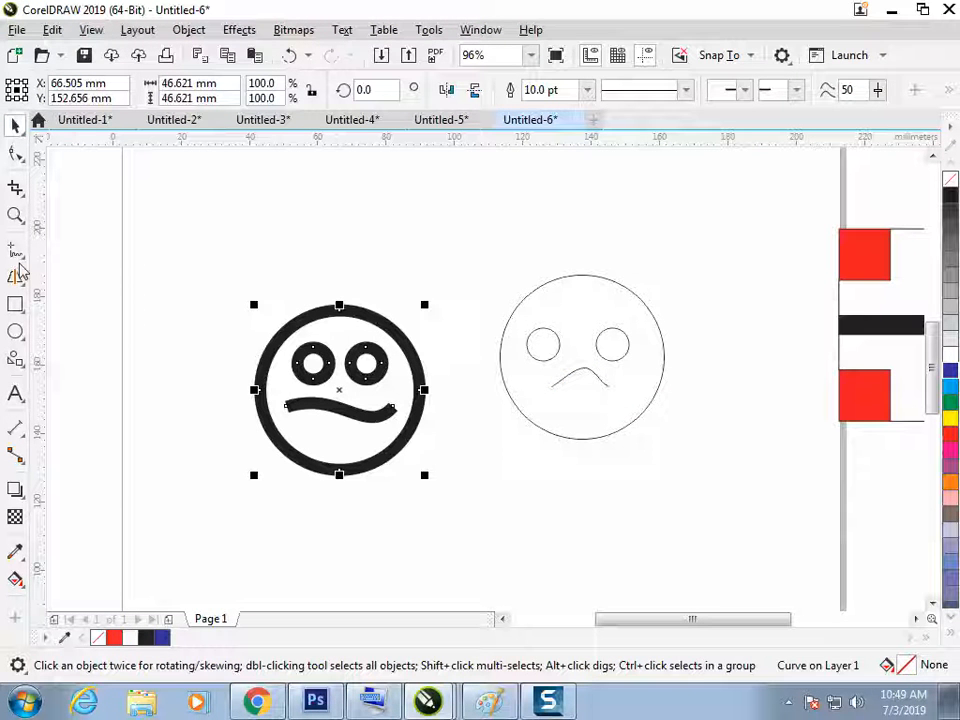
left_click(15, 360)
left_click(511, 96)
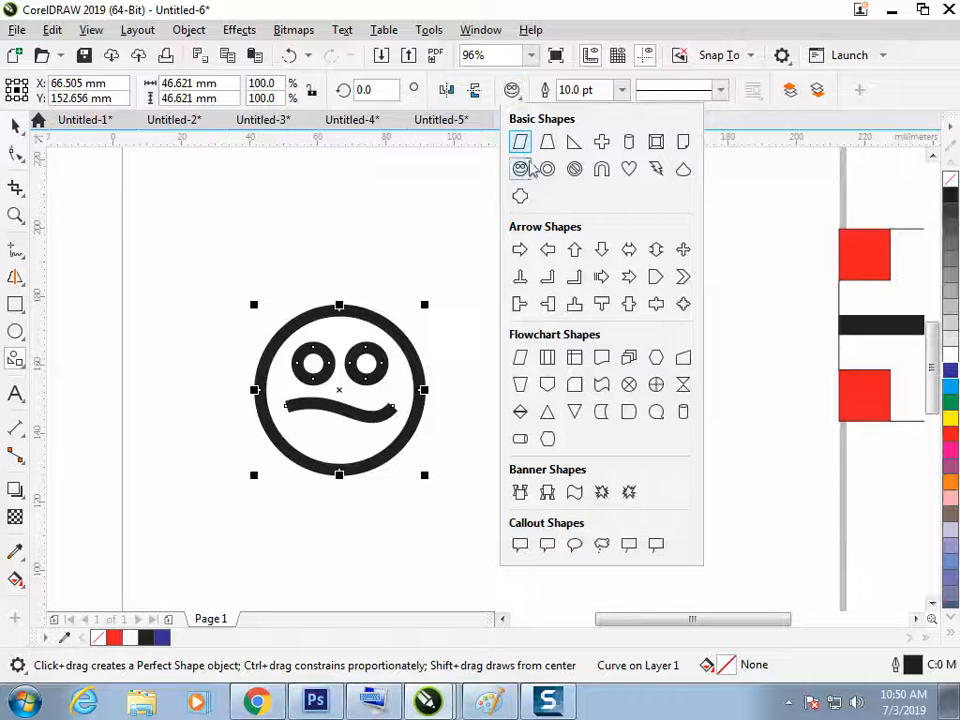
left_click(524, 167)
left_click_drag(187, 192, 243, 247)
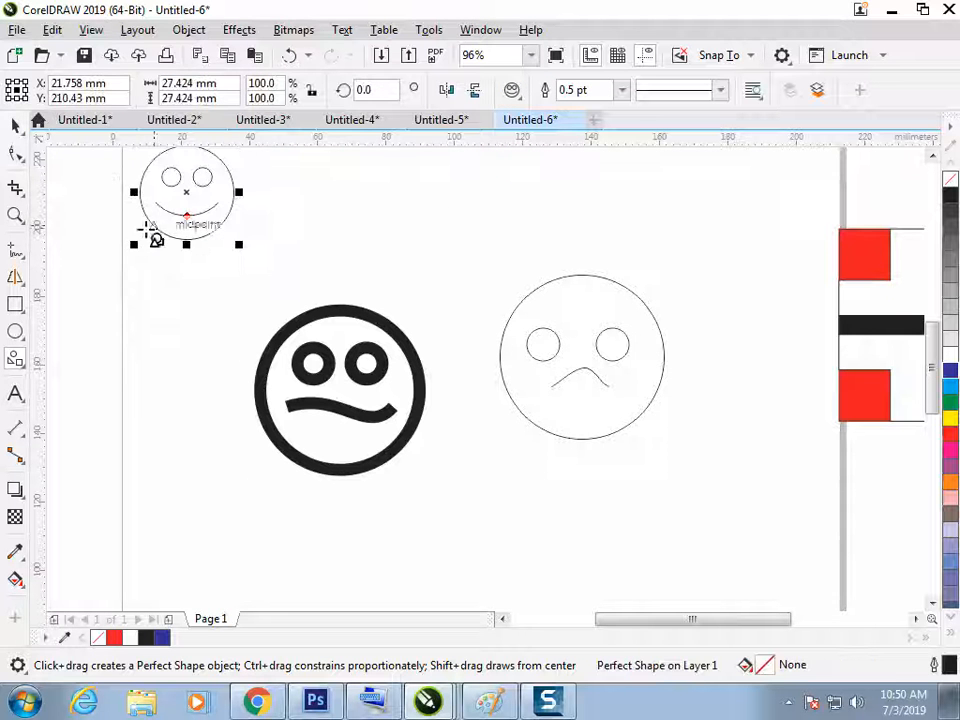
left_click(15, 153)
left_click_drag(187, 195, 187, 195)
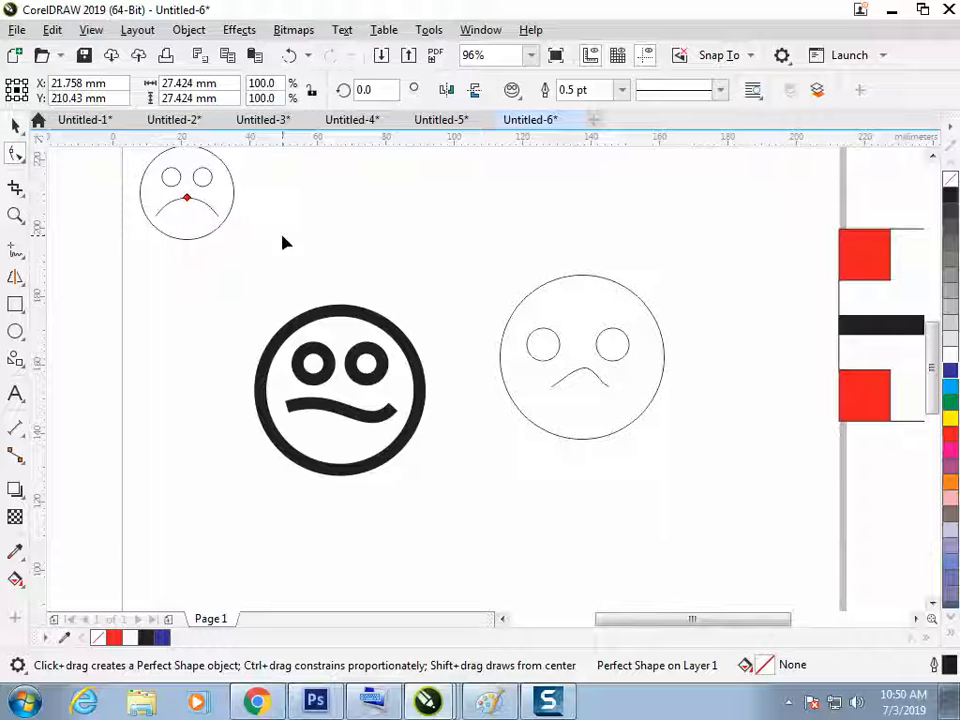
Step: Turn the small face's frown back into a smile by moving the mouth's control point downward
left_click(16, 126)
left_click(242, 299)
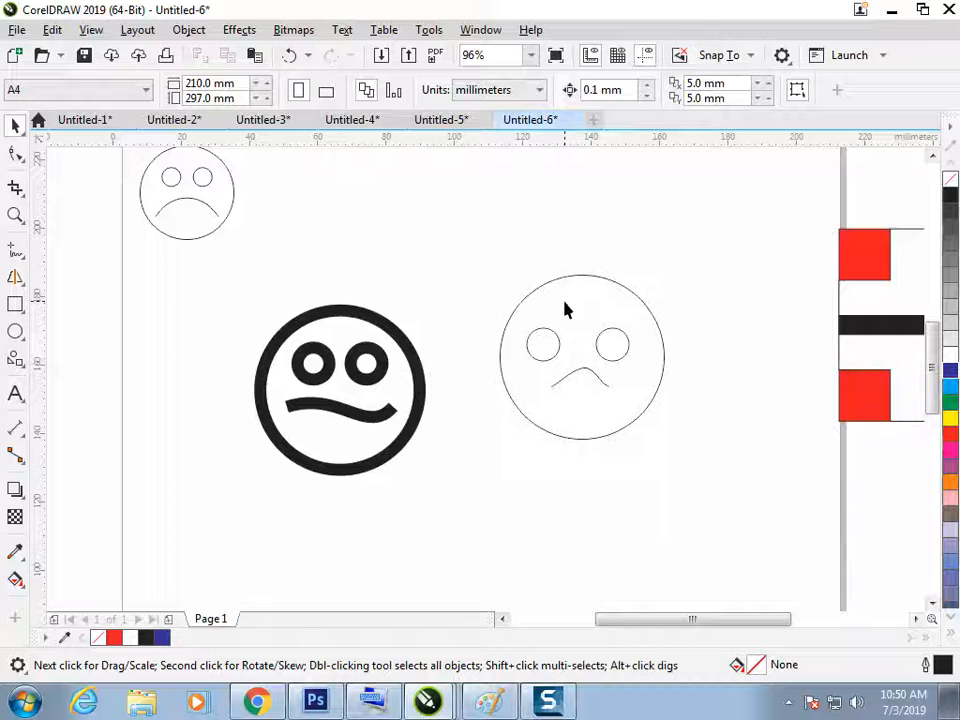
left_click_drag(756, 494, 756, 494)
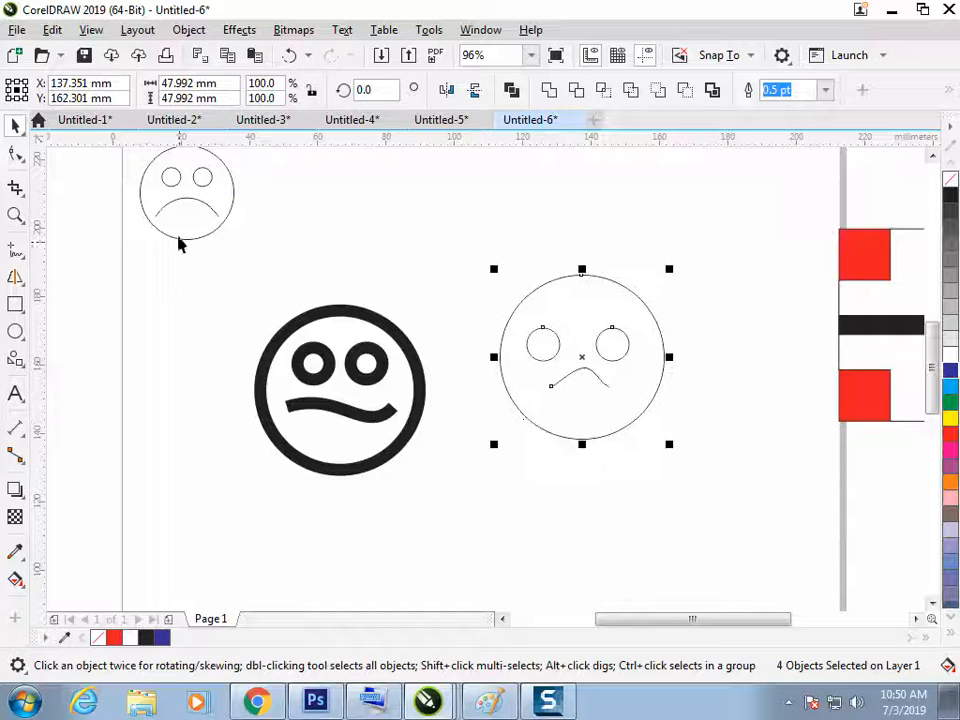
left_click(197, 217)
left_click(16, 154)
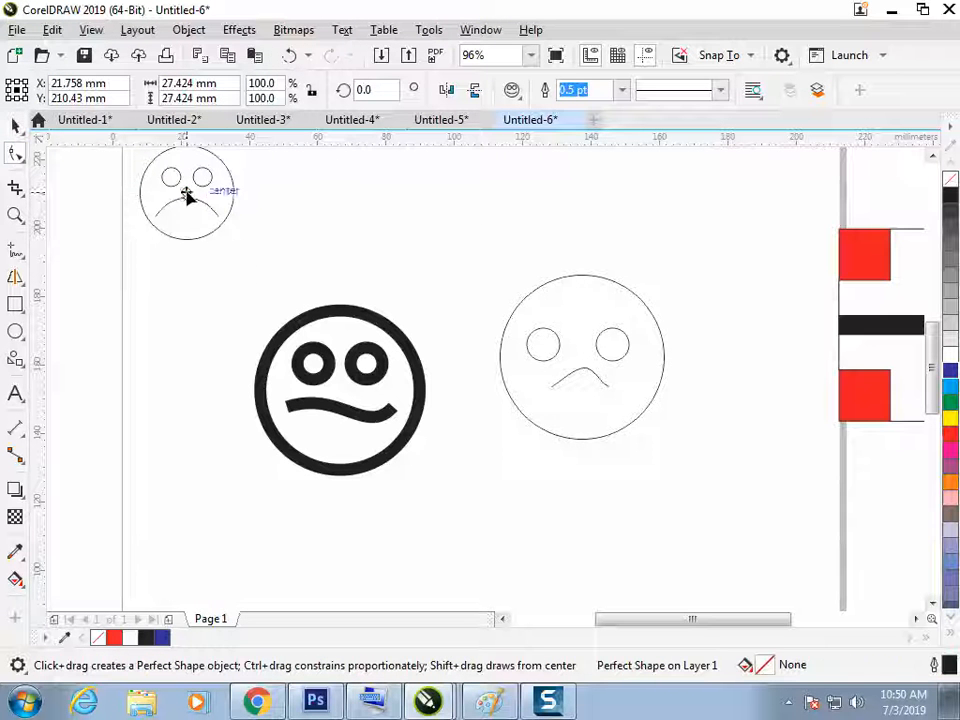
left_click_drag(186, 197, 189, 316)
Step: Delete the small smiley face near the page's left edge
left_click(15, 125)
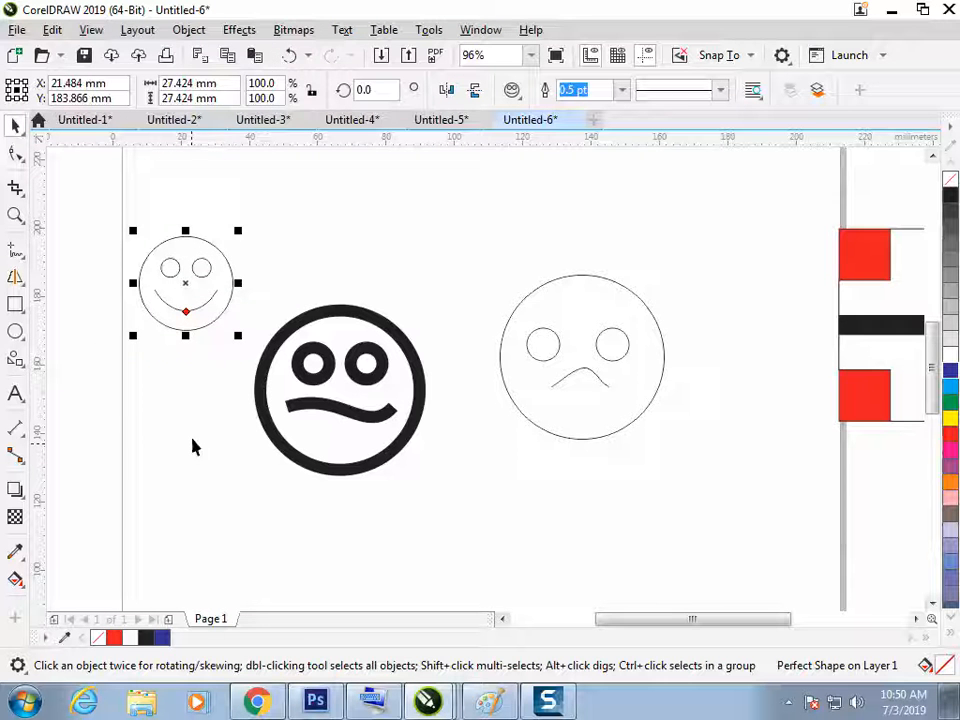
left_click_drag(260, 206, 86, 383)
key("Delete")
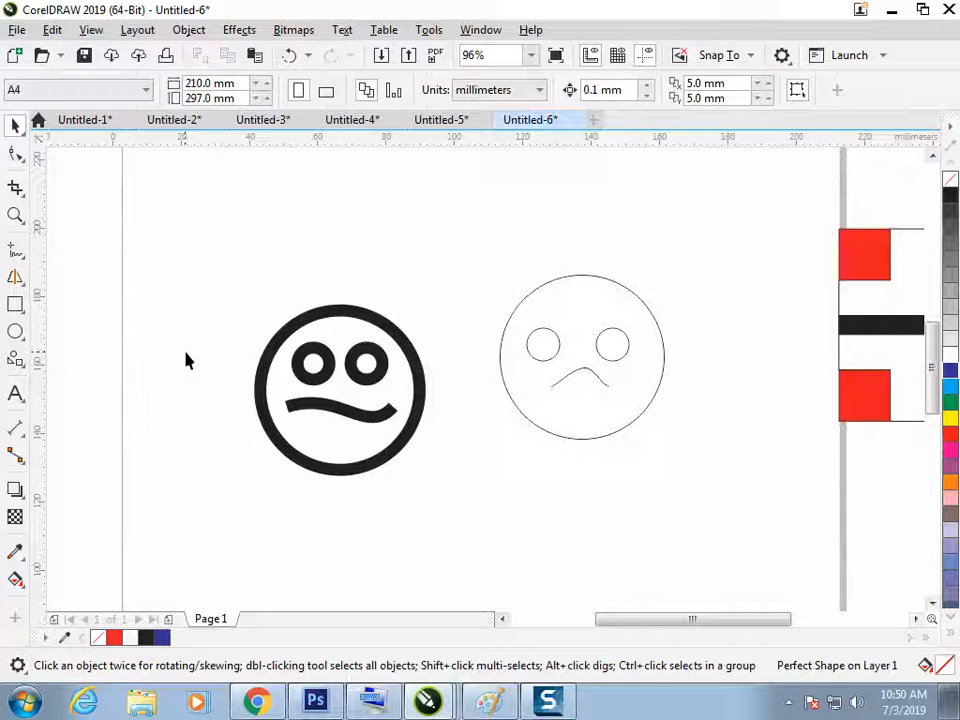
Step: Draw a rectangular callout about 35 mm wide and 35 mm high near the page's left edge, above the bold face
left_click(24, 358)
left_click(512, 90)
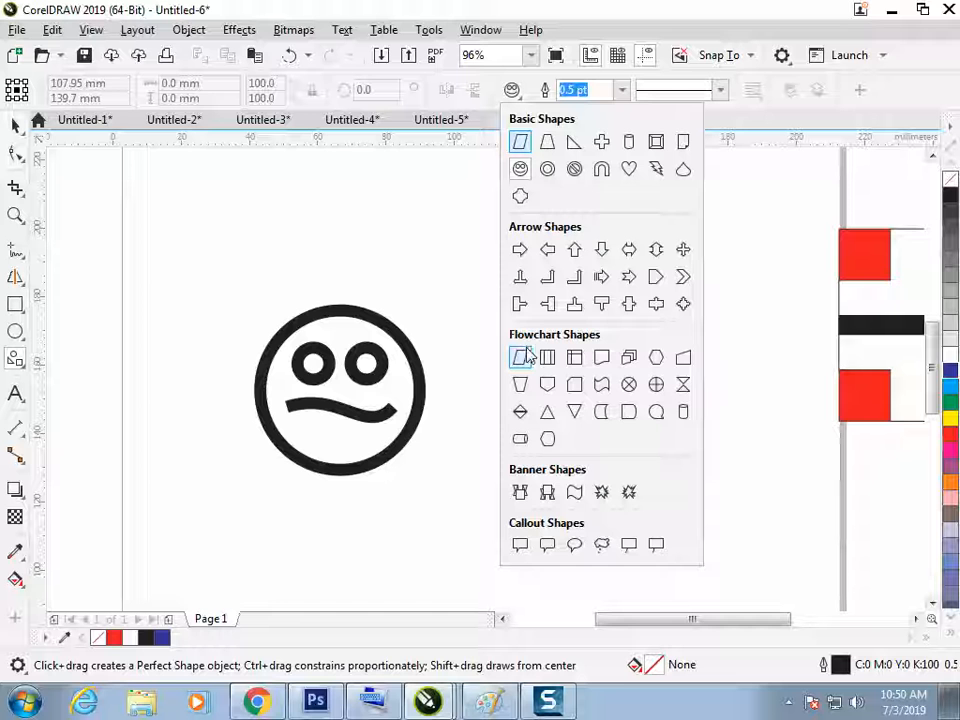
left_click(547, 544)
left_click_drag(135, 185, 267, 314)
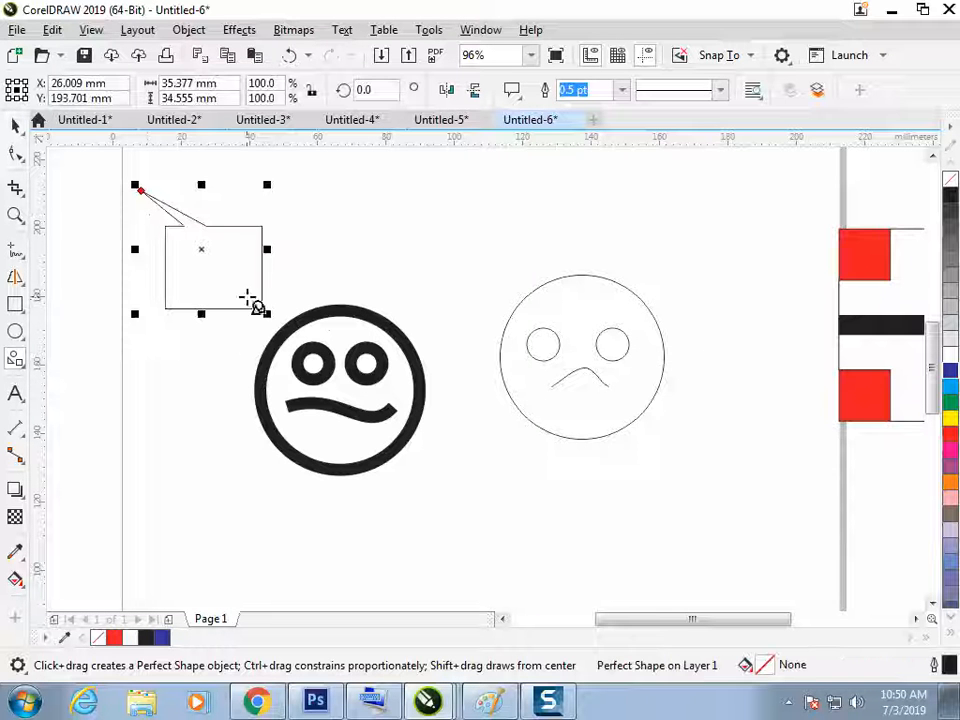
Step: Swing the callout's tail tip below its box, just beside the bold face
key("space")
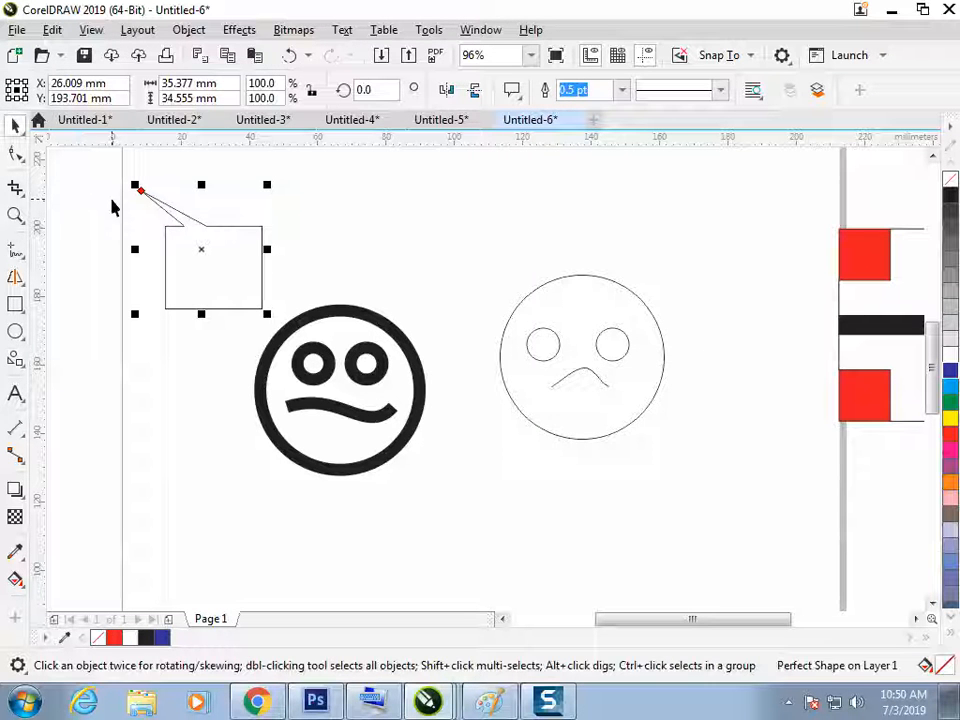
left_click(15, 154)
left_click_drag(141, 191, 212, 397)
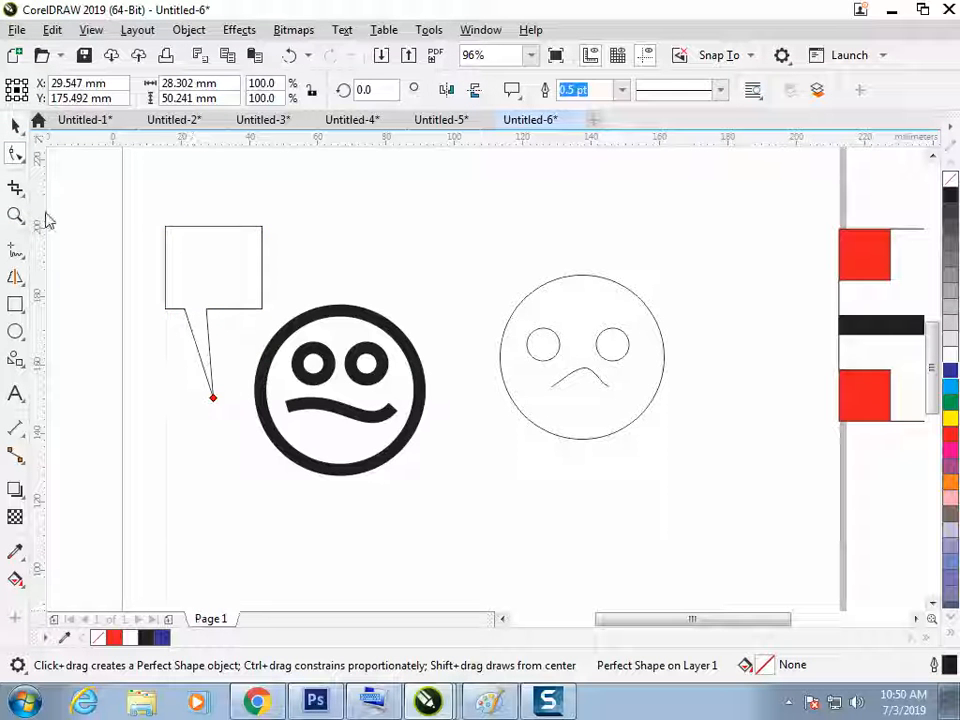
Step: Draw a rectangle about 31 by 30 mm above and right of the thin-outlined face and convert it to curves
left_click(26, 312)
left_click(70, 305)
left_click_drag(670, 187, 774, 289)
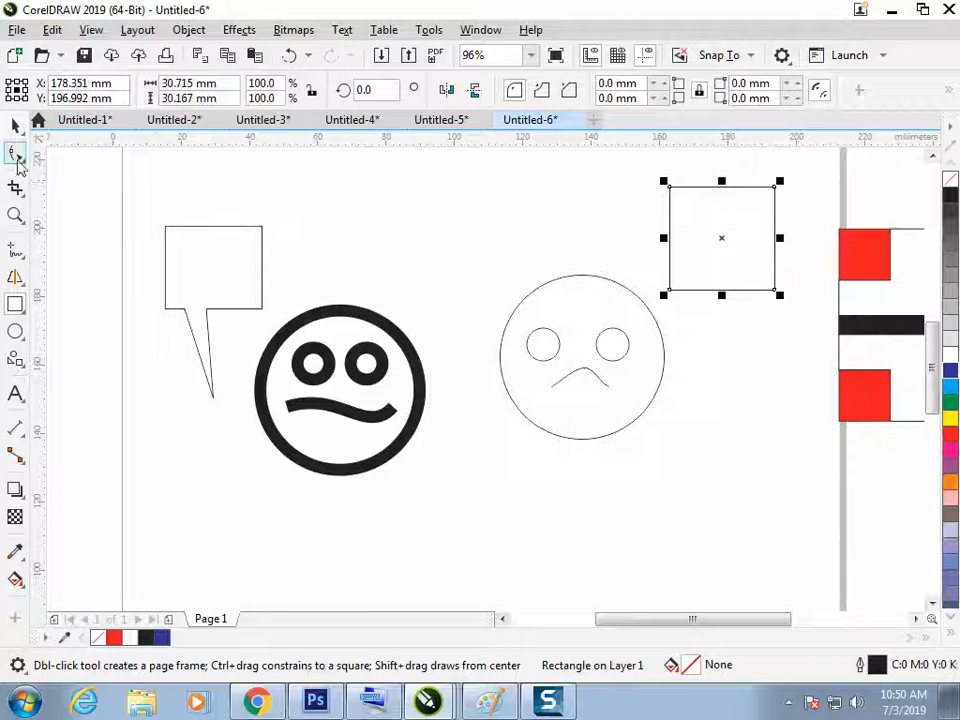
key("F10")
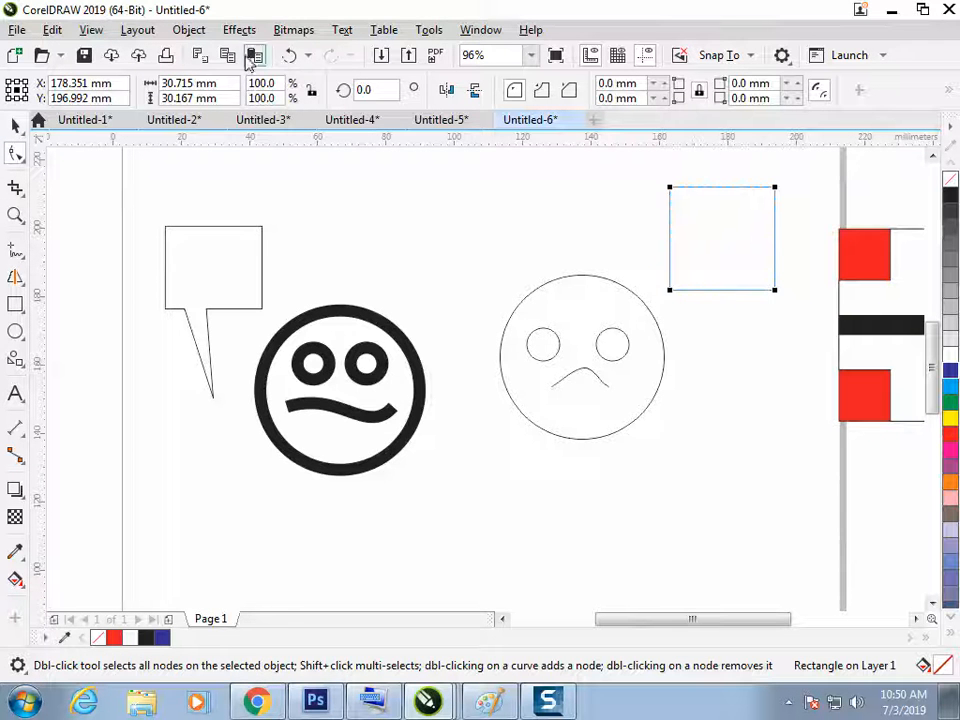
left_click(189, 30)
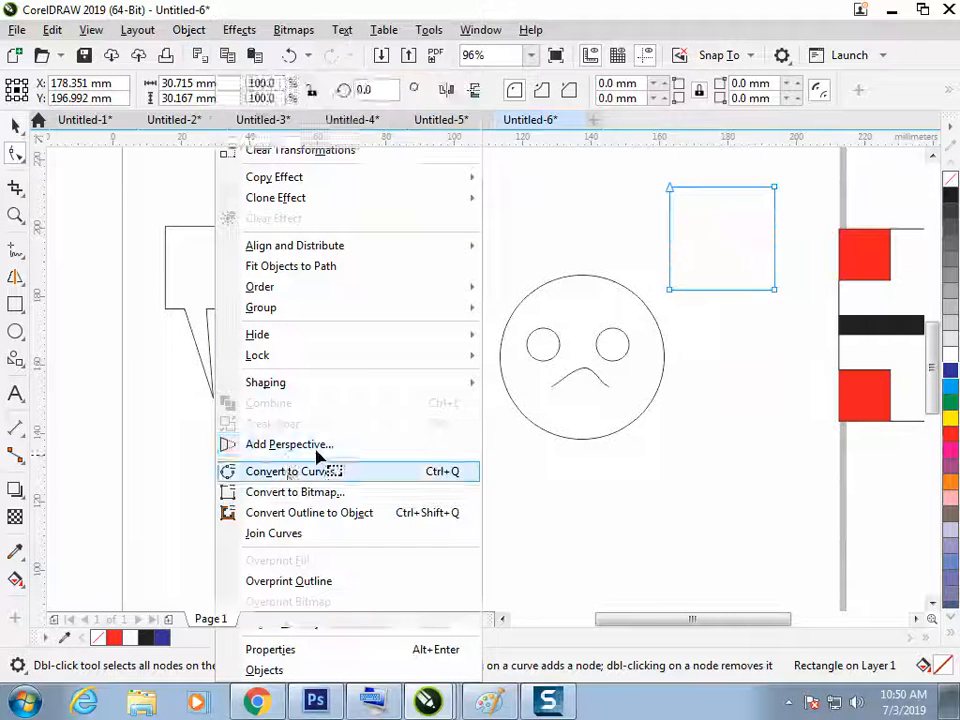
left_click(300, 471)
Step: Add three nodes along the rectangle's bottom edge and pull the middle one down into a pointed callout tail
double_click(703, 291)
double_click(730, 291)
double_click(717, 291)
left_click_drag(718, 296, 730, 387)
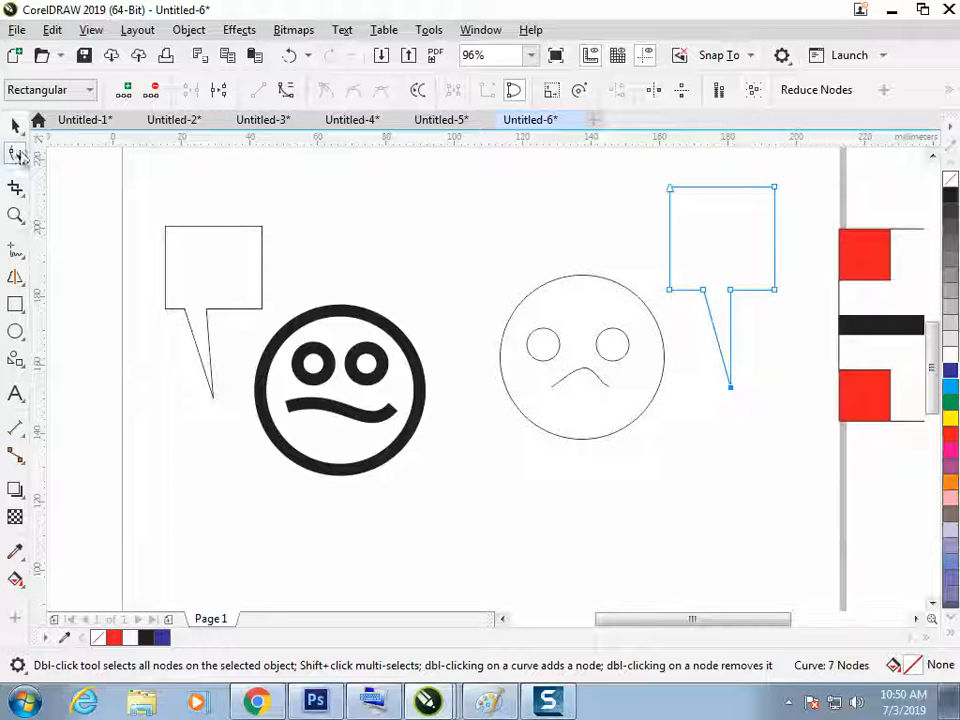
left_click(495, 242)
left_click_drag(729, 392, 722, 426)
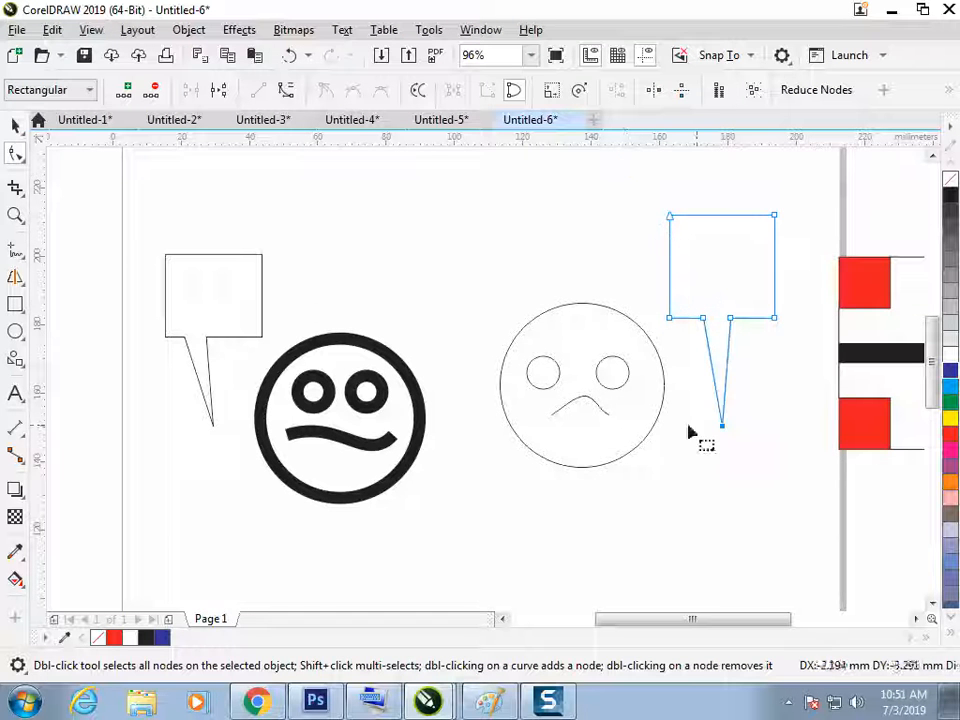
Step: Redirect the left callout's tail so its tip touches the upper-left outline of the thin-outlined face
left_click(15, 125)
left_click(188, 348)
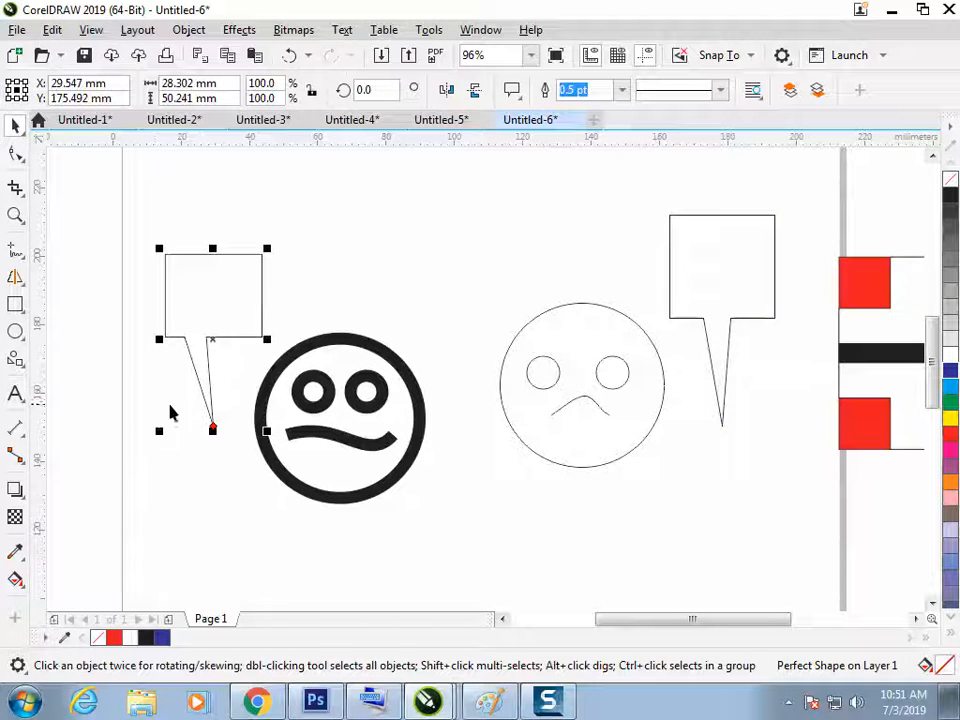
left_click(15, 153)
left_click_drag(212, 428, 525, 327)
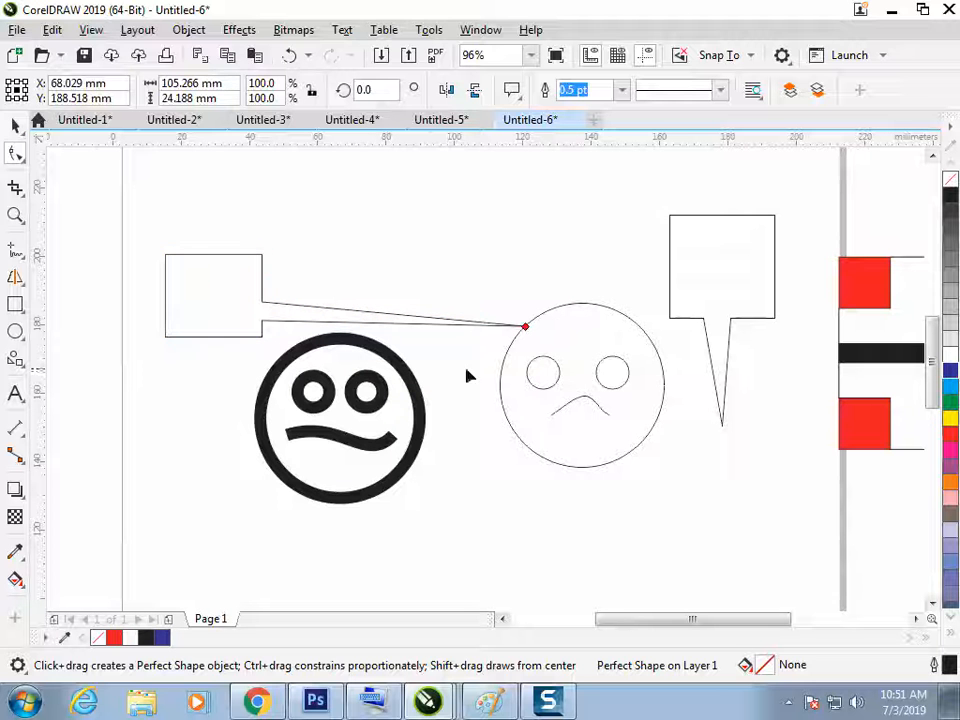
key("space")
left_click(154, 514)
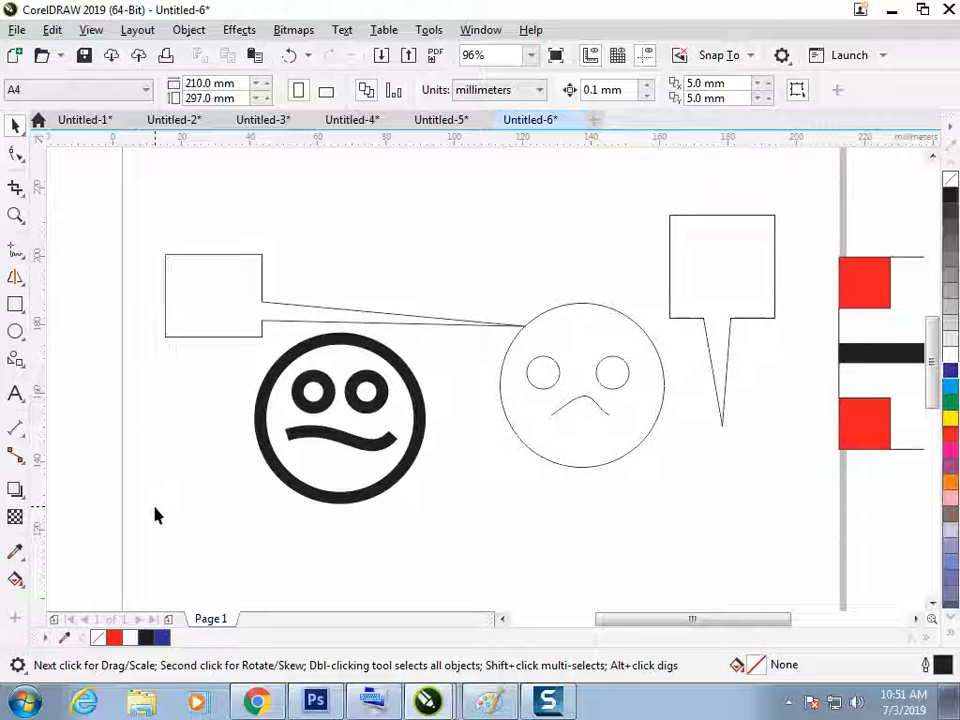
left_click(16, 362)
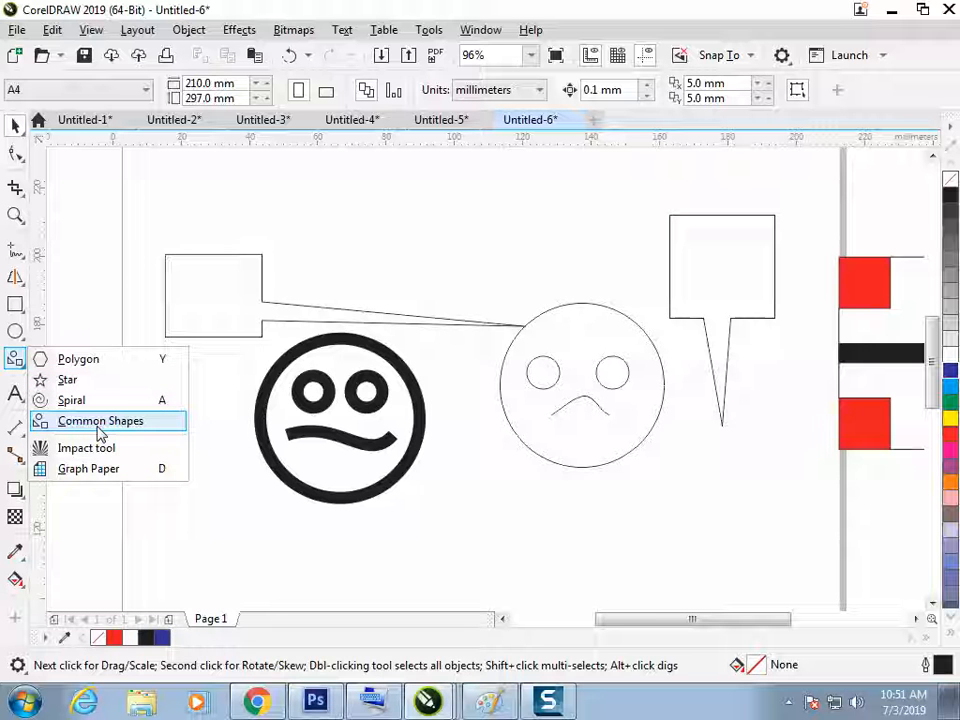
left_click(99, 427)
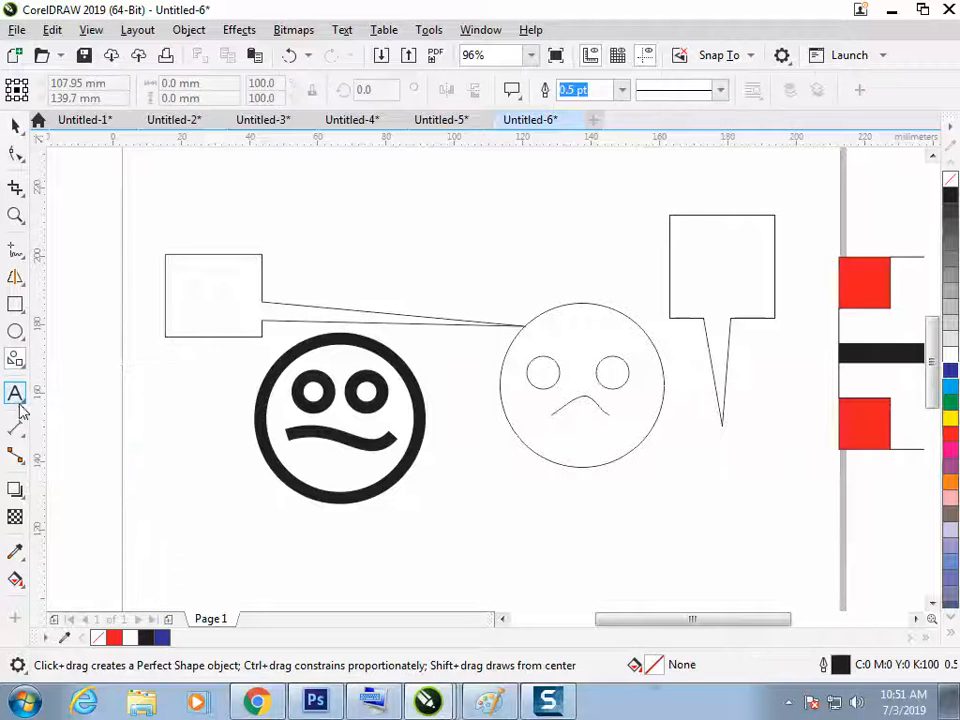
left_click(20, 397)
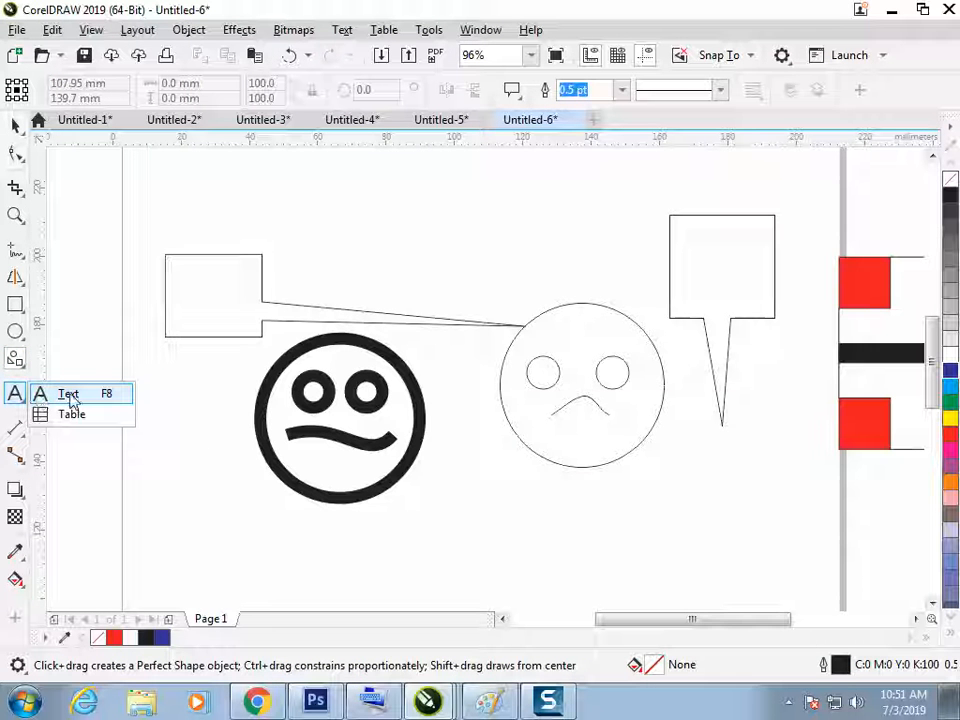
left_click(68, 394)
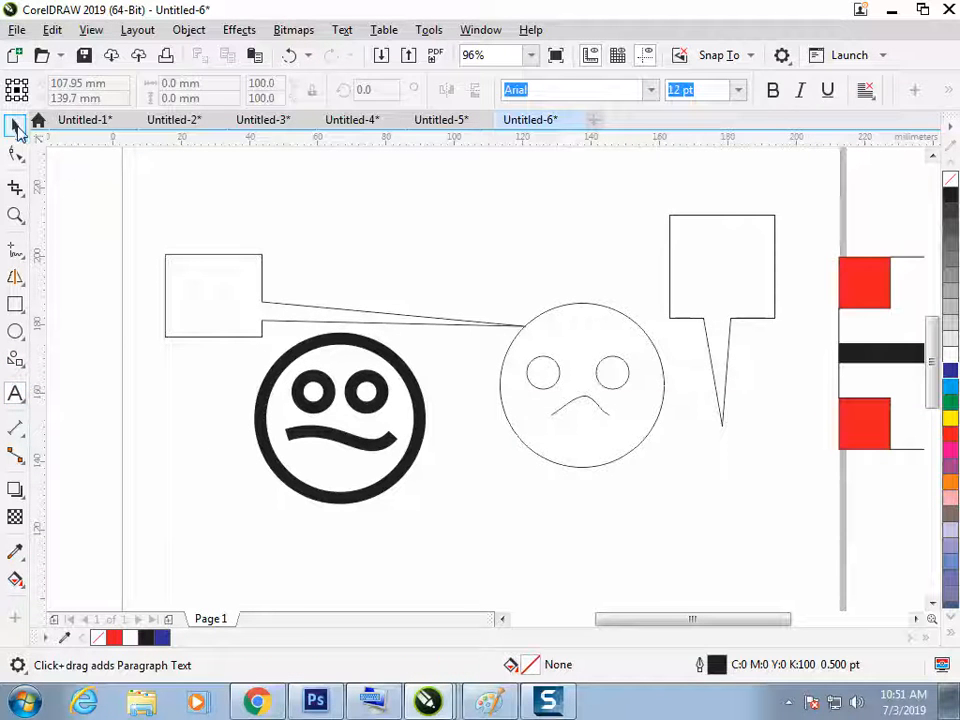
left_click(15, 125)
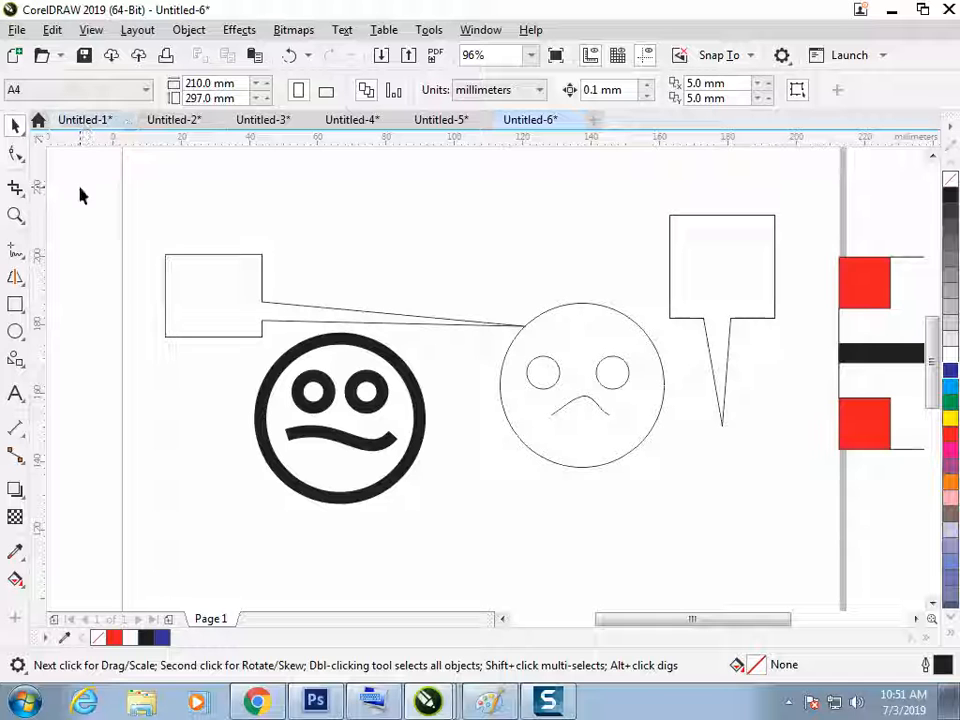
left_click(20, 340)
left_click(18, 358)
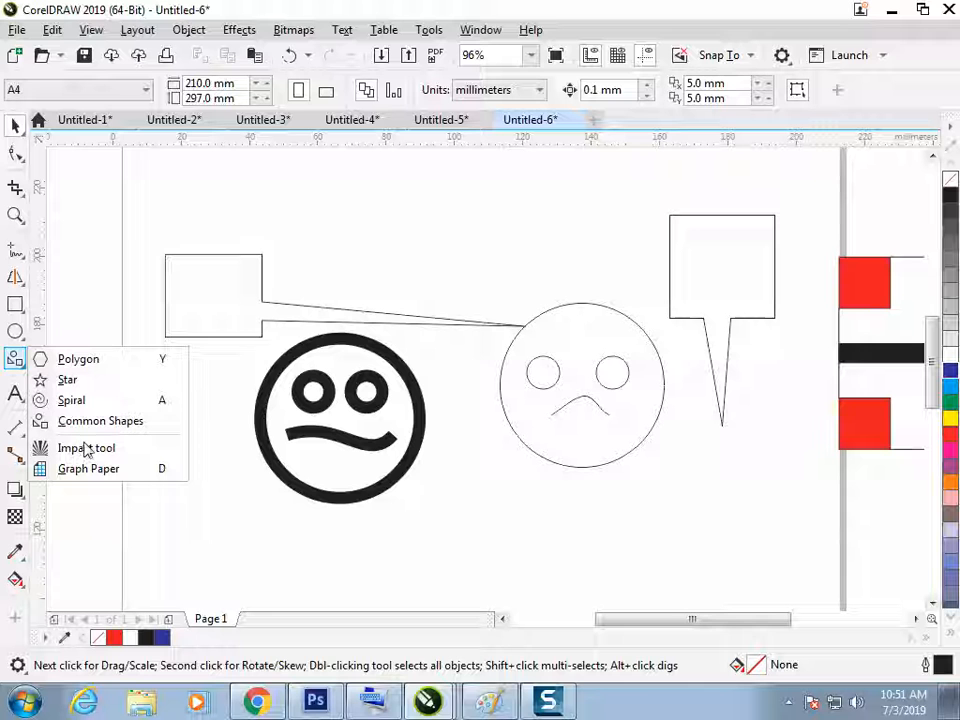
left_click(16, 154)
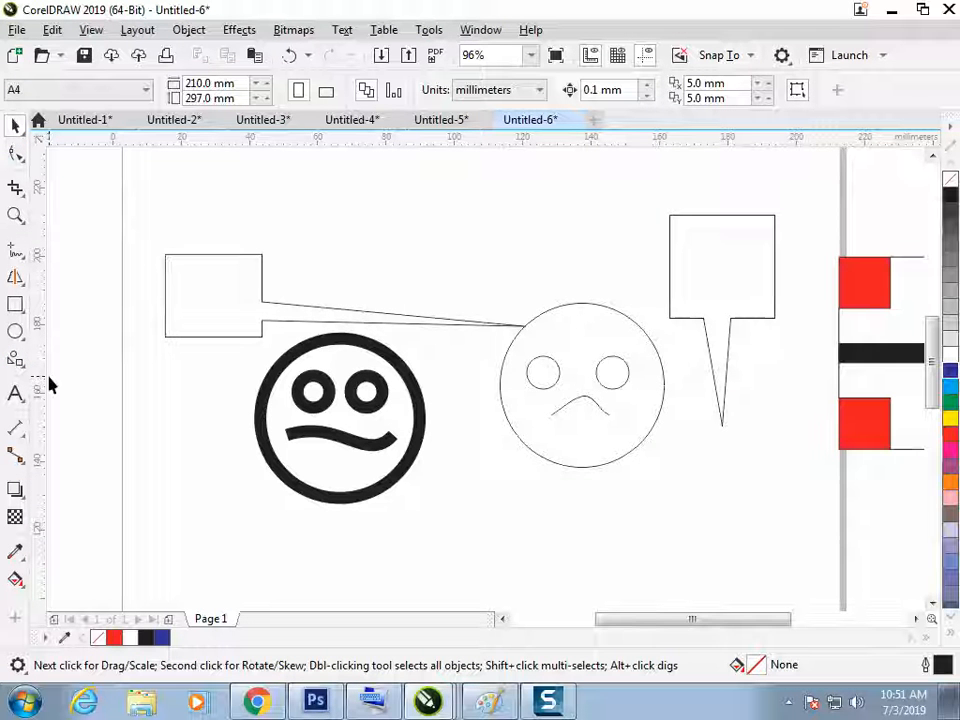
Step: Switch to Paint to review the Smart Drawing and Polygon Tool notes, and return to Untitled-6 in CorelDRAW
left_click(503, 710)
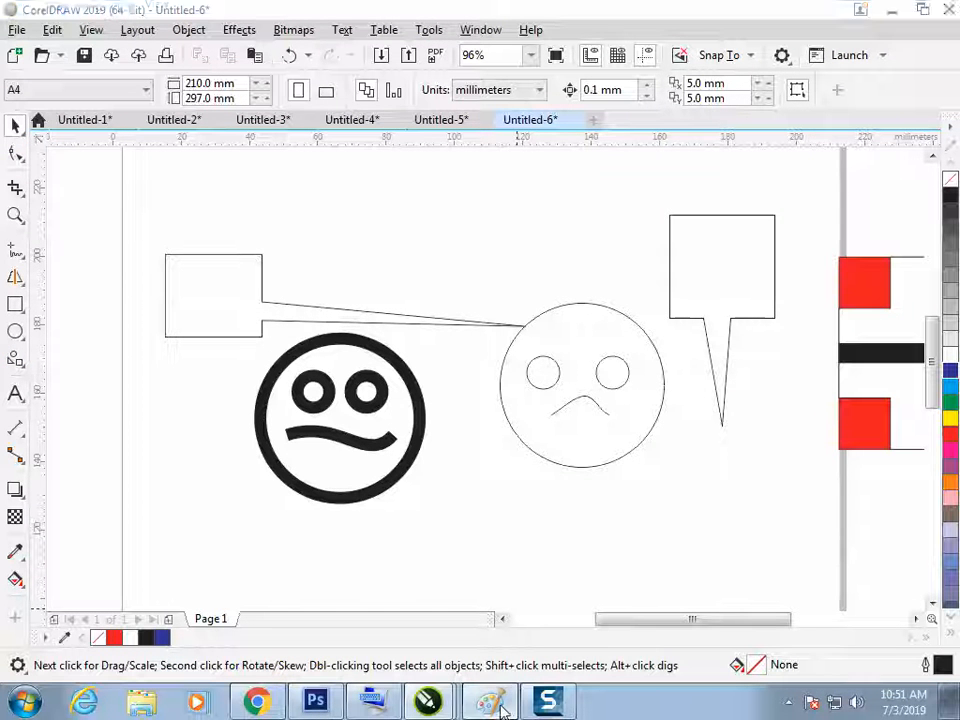
mouse_move(652, 650)
left_mouse_down()
mouse_move(664, 658)
mouse_move(703, 650)
mouse_move(363, 692)
mouse_move(207, 700)
left_mouse_up()
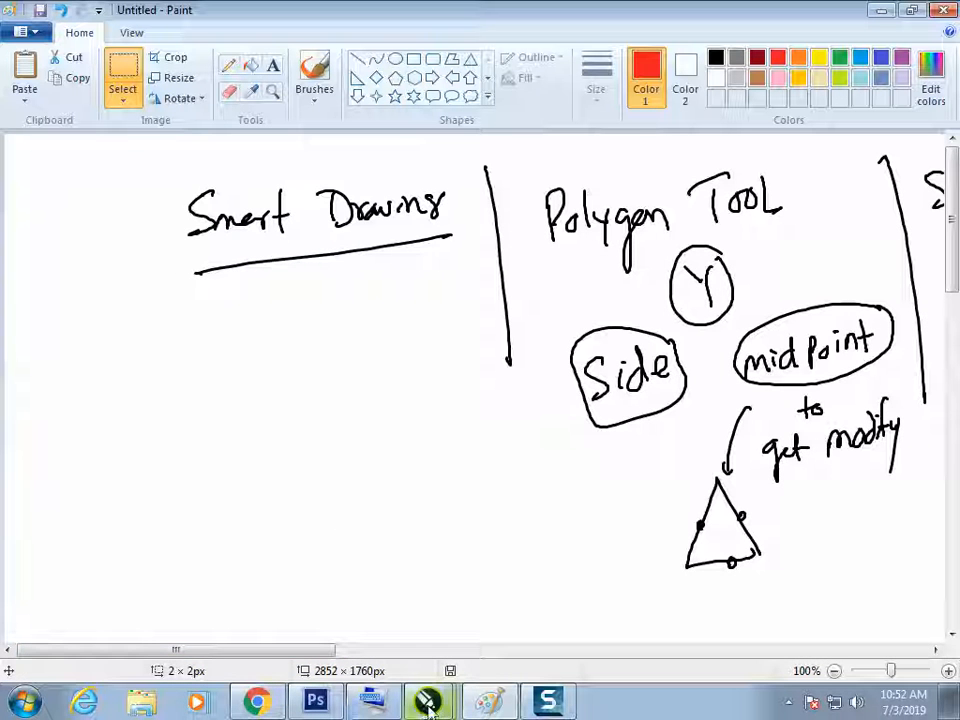
mouse_move(435, 705)
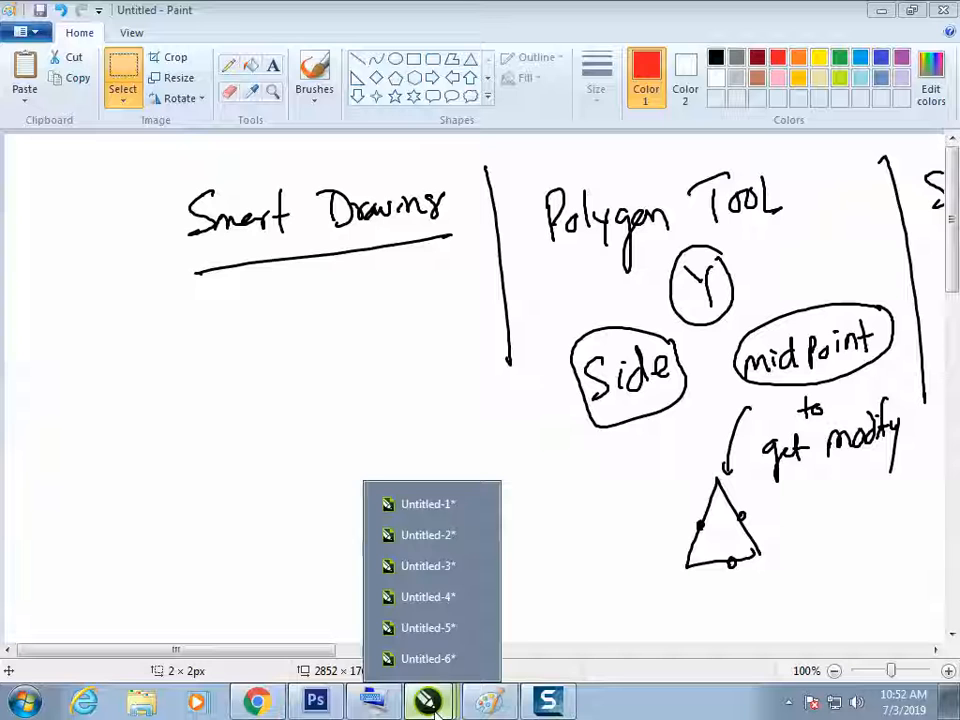
left_click(478, 597)
left_click(541, 400)
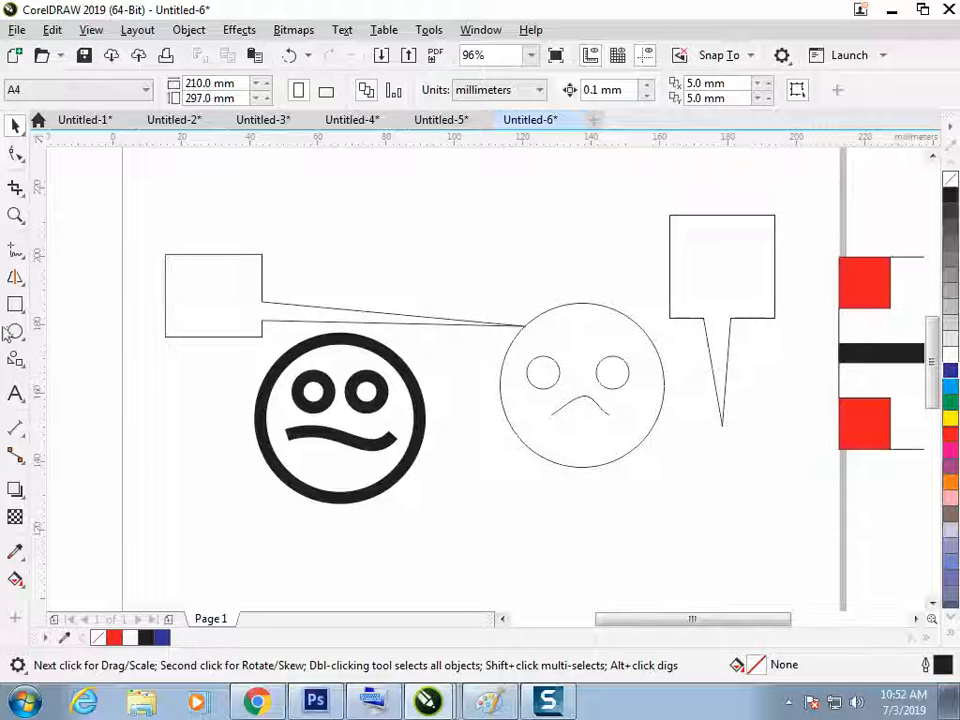
left_click(196, 300)
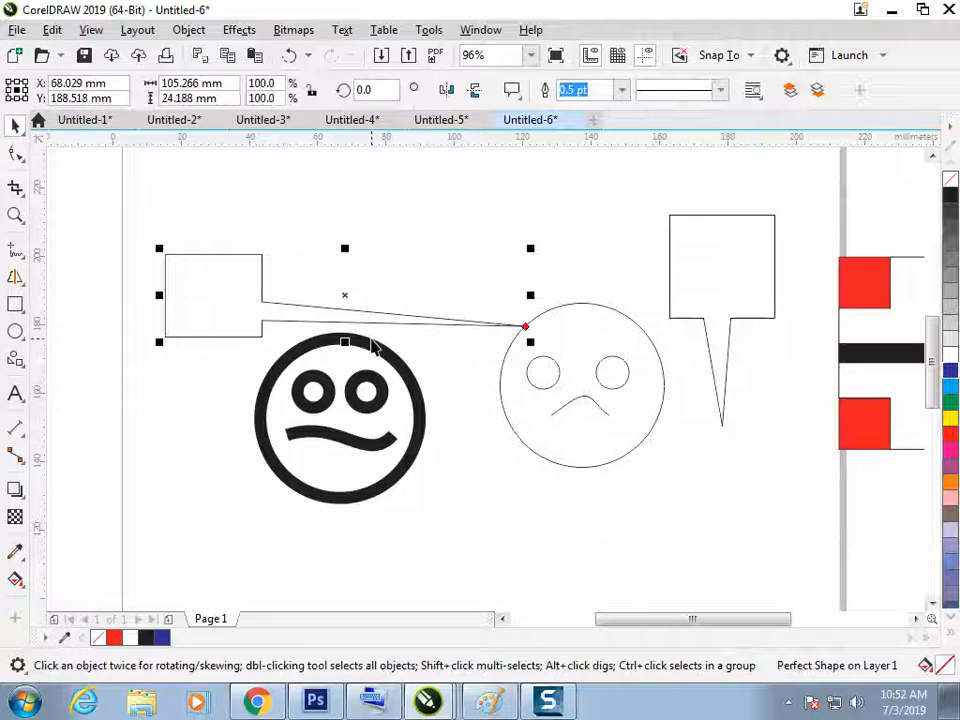